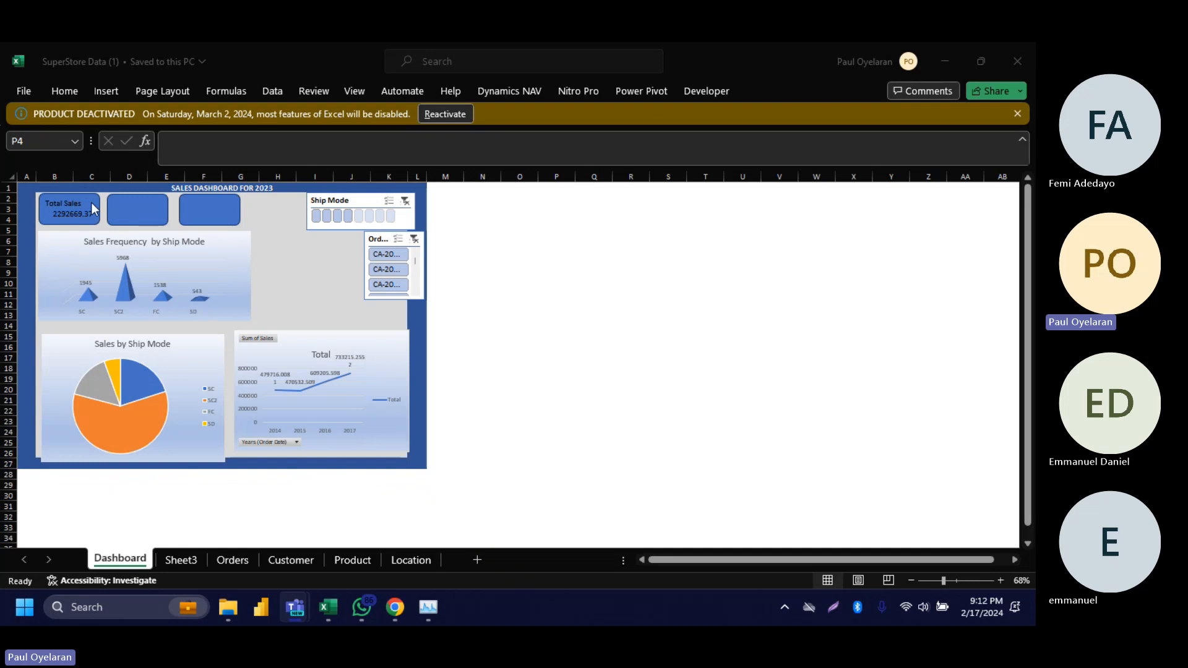
# Step: Delete the Order ID slicer covering the yearly sales pivot table on Sheet3
pyautogui.click(91, 205)
pyautogui.click(91, 205)
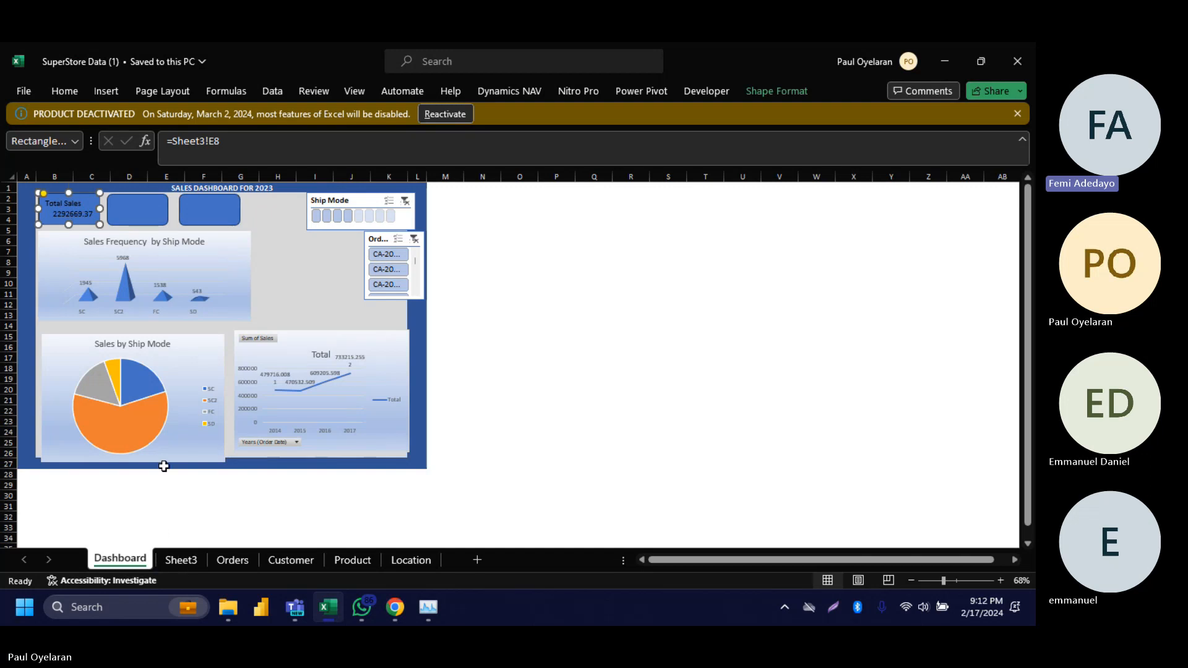
pyautogui.click(181, 559)
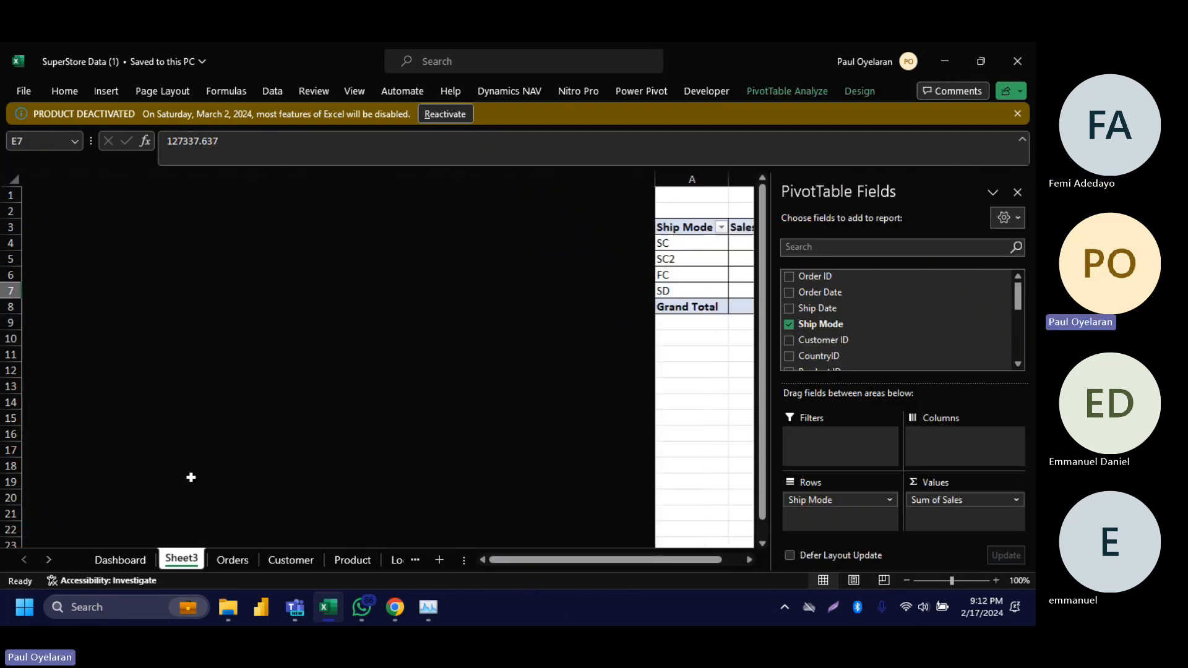
pyautogui.click(309, 437)
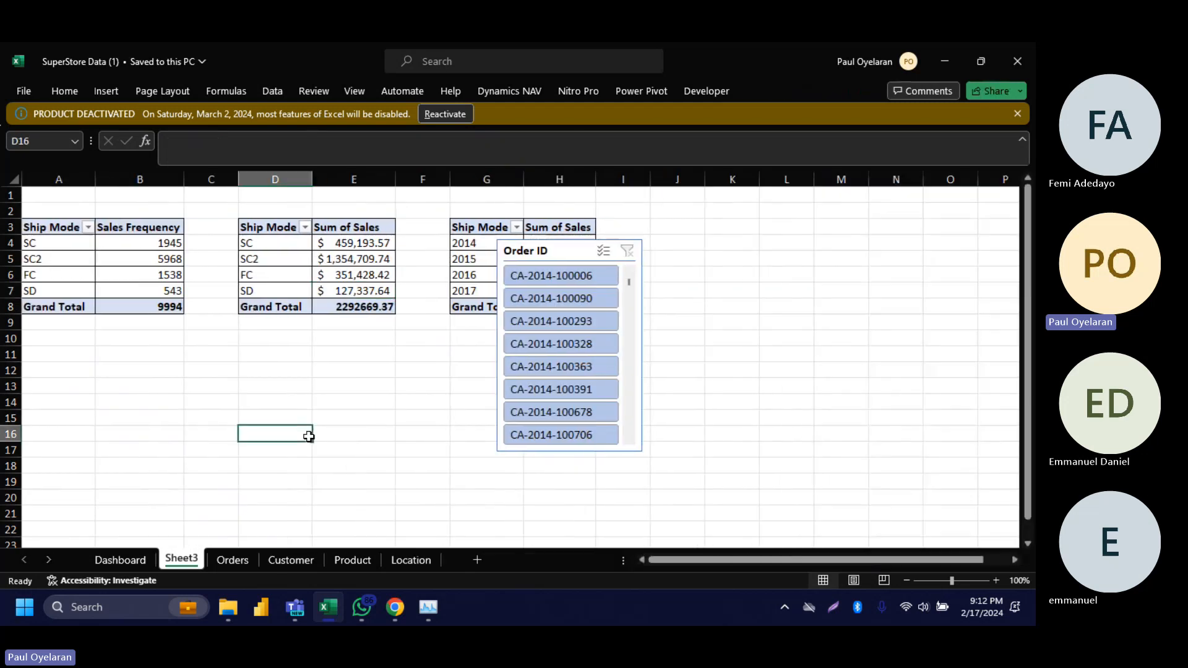
pyautogui.click(572, 249)
pyautogui.press('Delete')
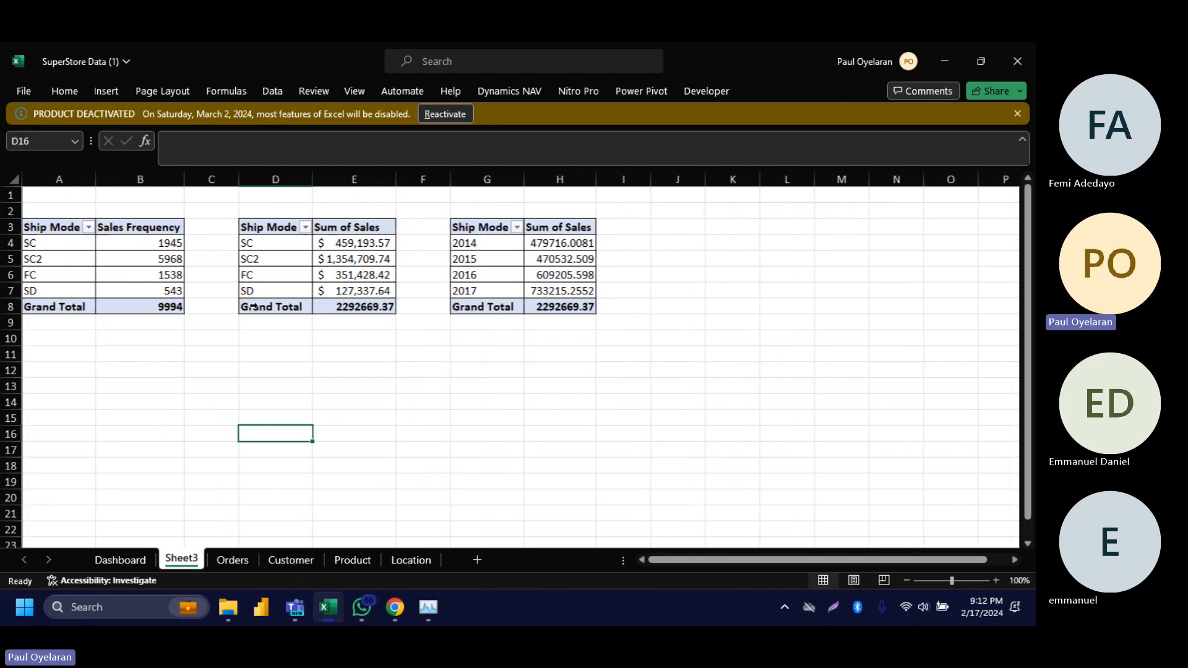
# Step: Apply the Accounting dollar format to the yearly pivot table's grand total in Sheet3 cell H8, and return to the Dashboard sheet
pyautogui.click(545, 309)
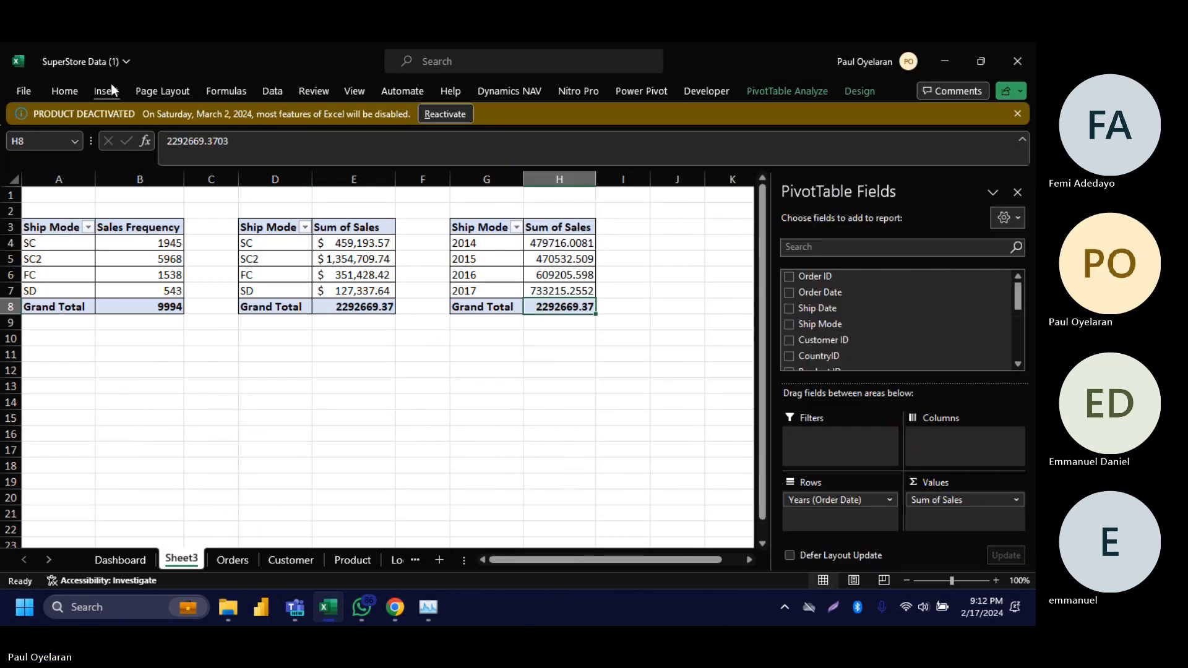
pyautogui.click(72, 88)
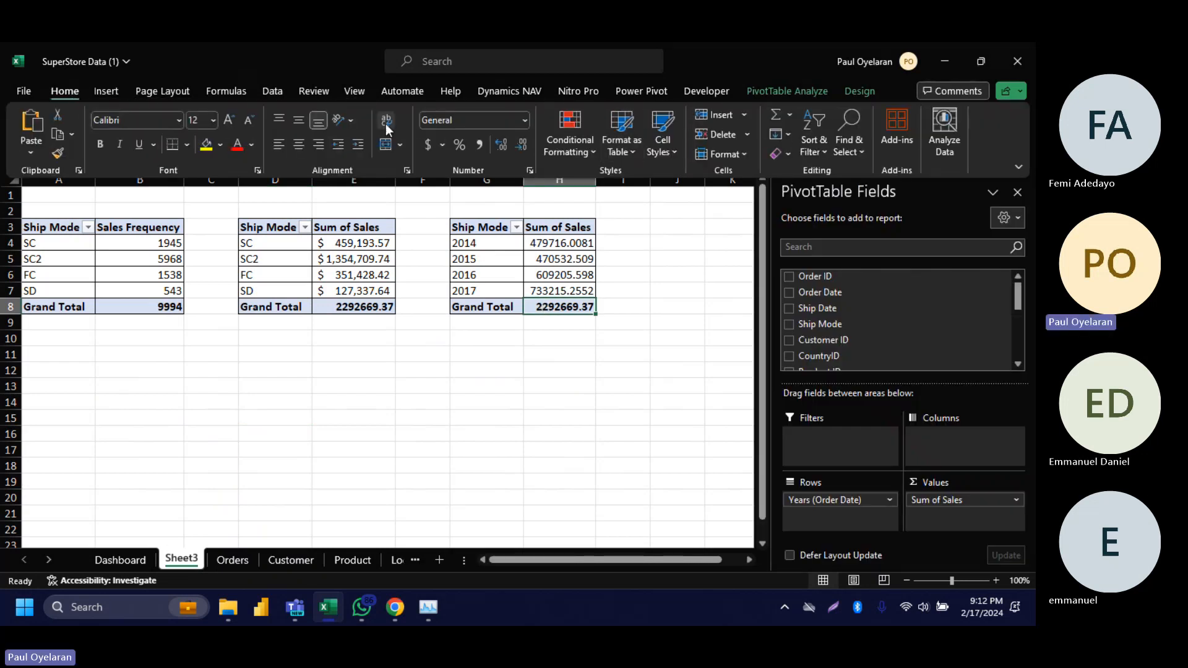
pyautogui.click(427, 145)
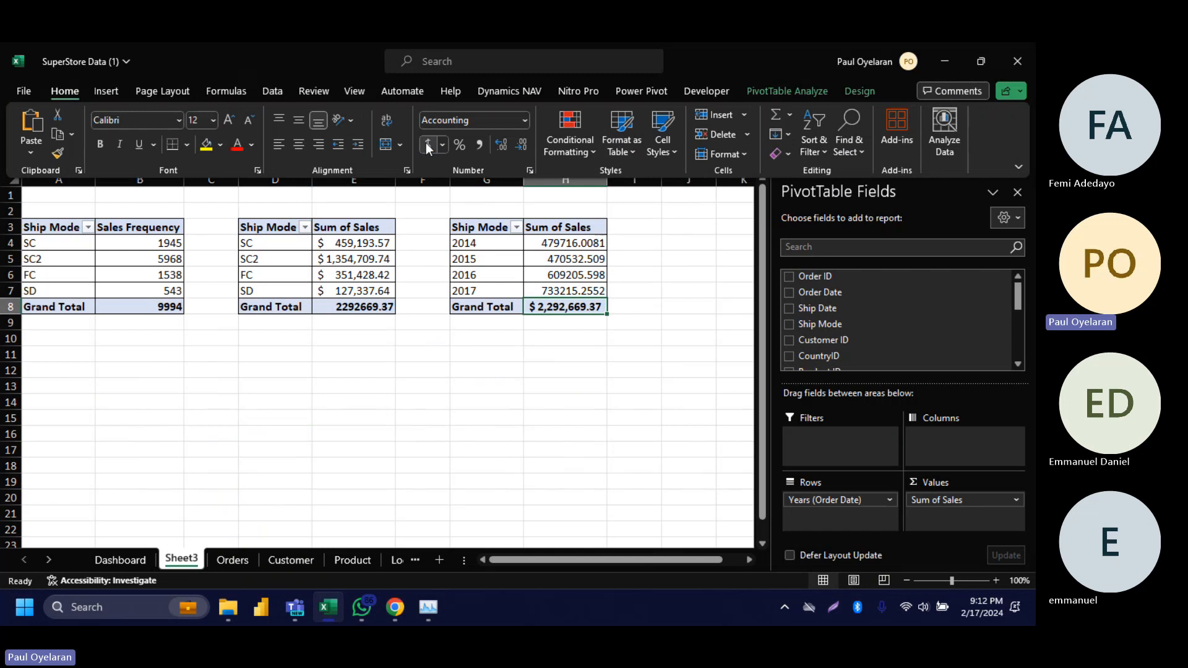
pyautogui.click(141, 559)
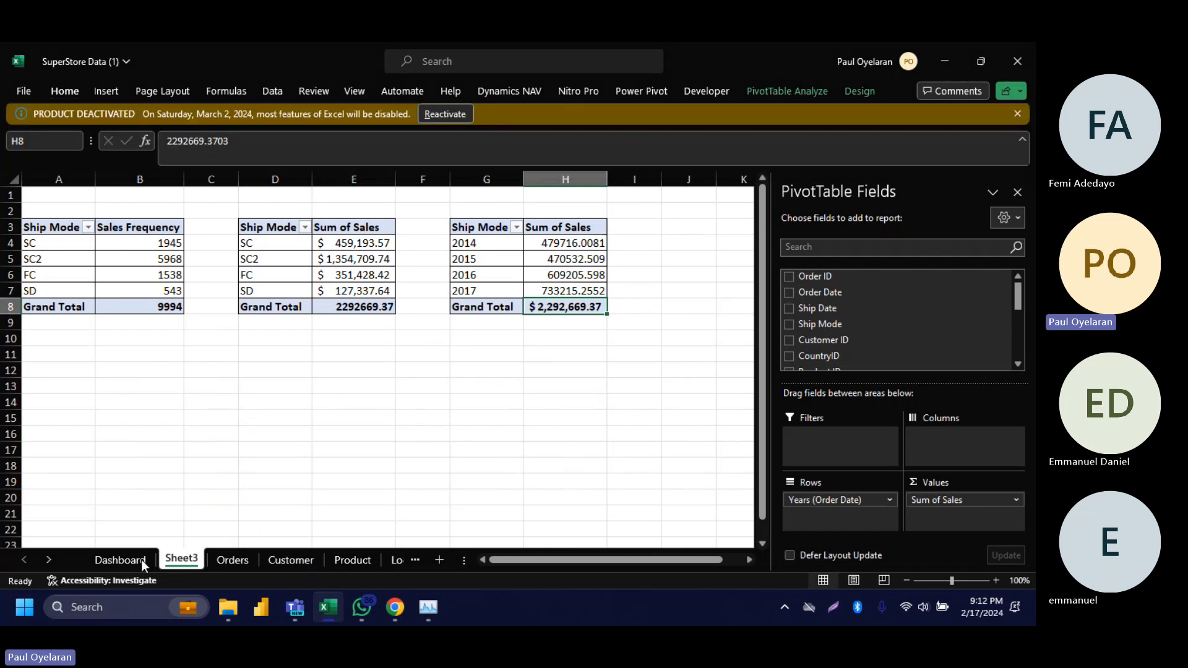
pyautogui.click(142, 559)
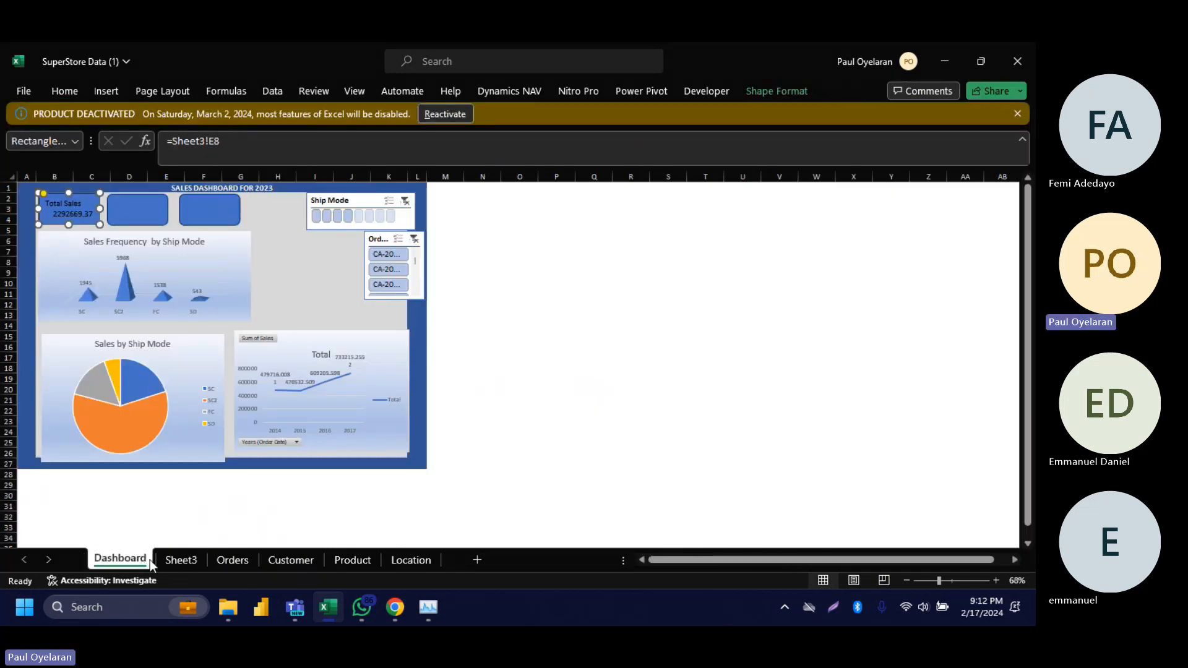
pyautogui.click(171, 559)
pyautogui.click(121, 559)
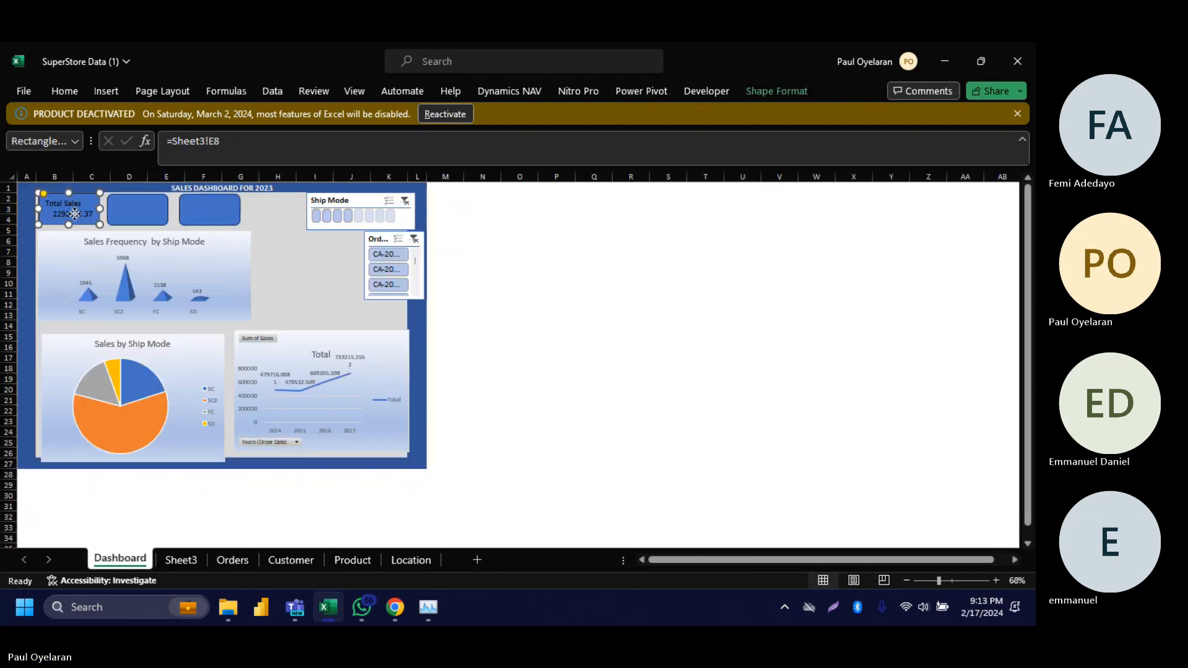
pyautogui.click(971, 509)
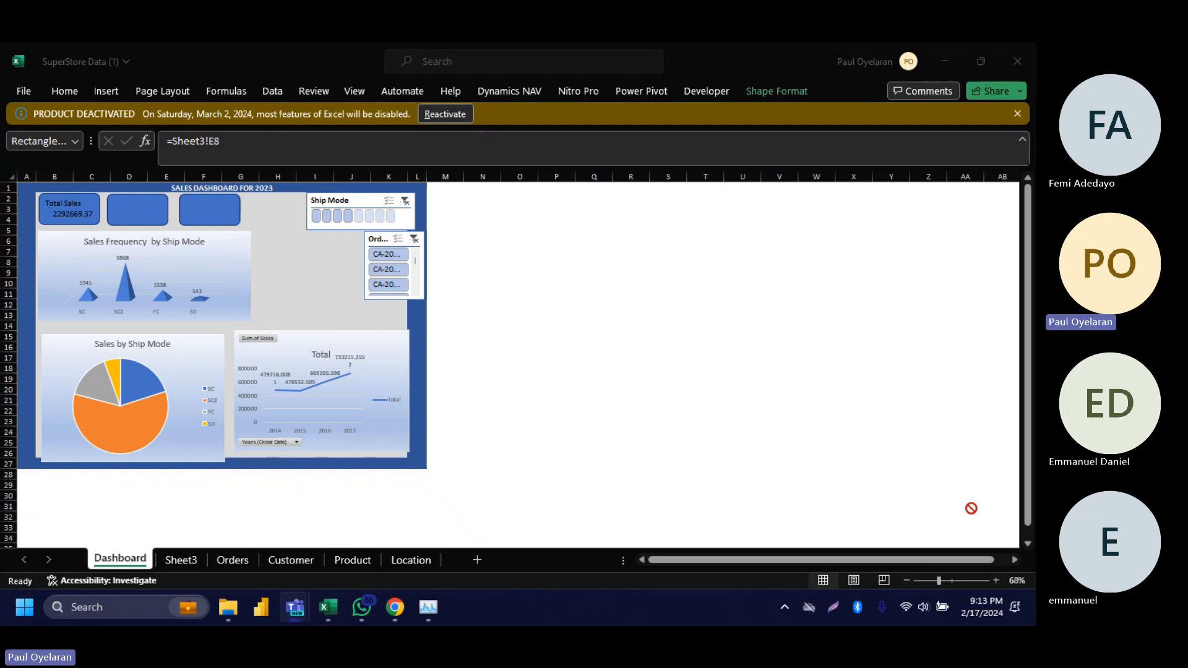
# Step: Apply the Accounting dollar format to the Ship Mode sales grand total in Sheet3 cell E8, and return to the Dashboard sheet
pyautogui.click(181, 556)
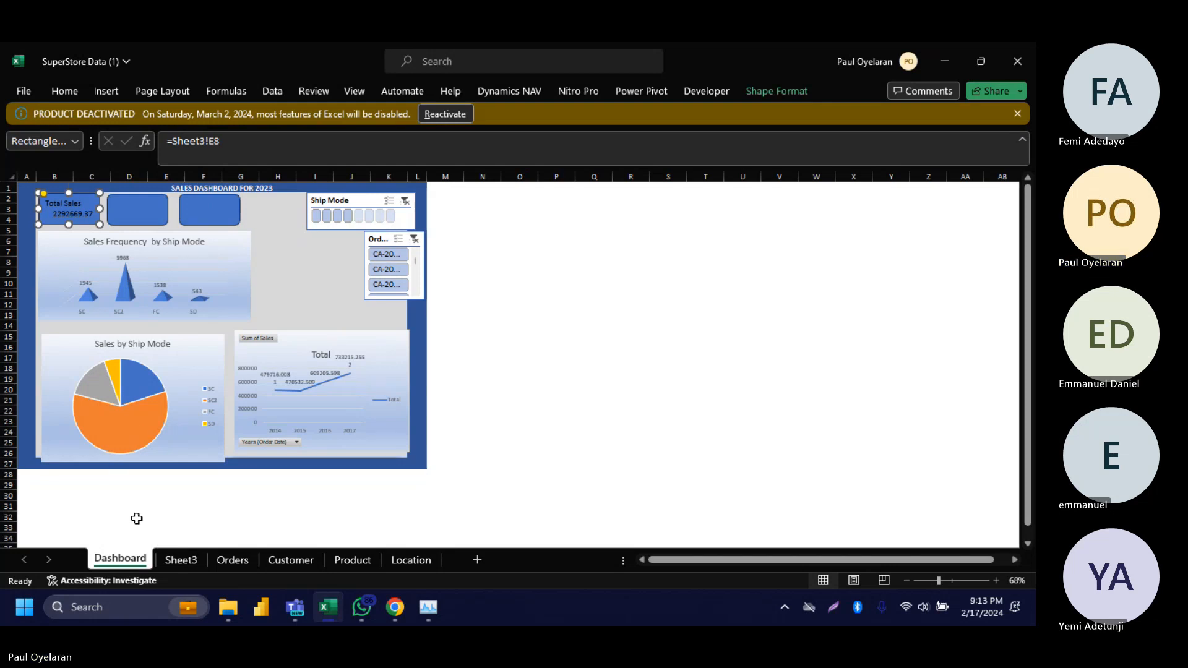
pyautogui.click(180, 559)
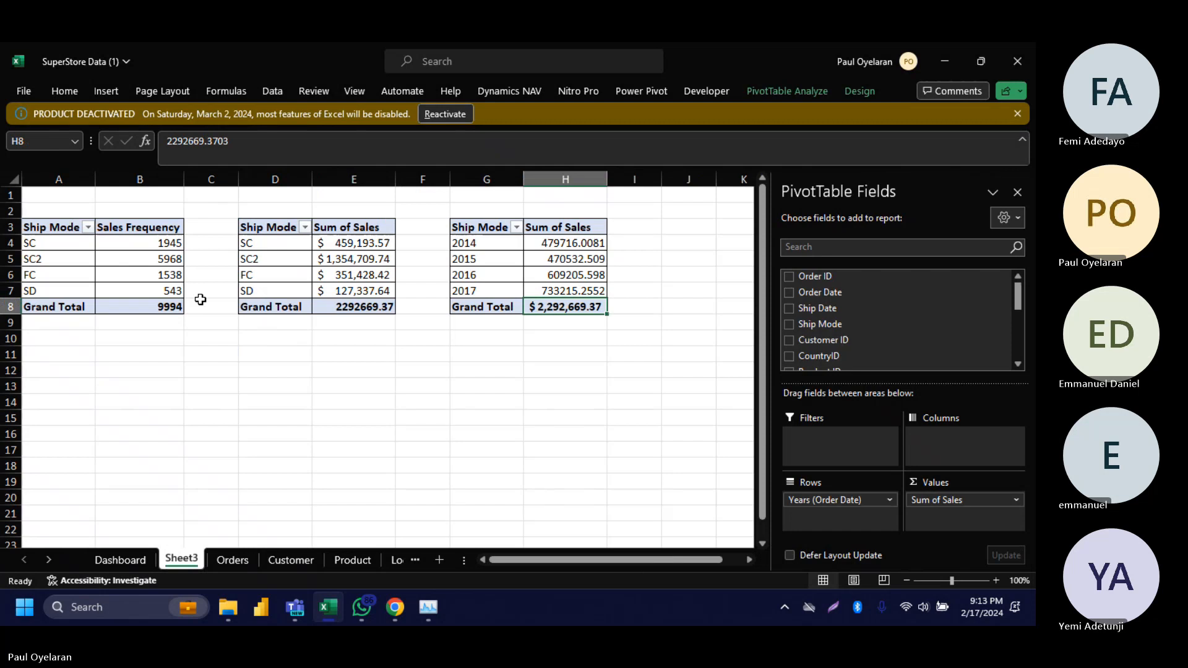
pyautogui.click(363, 309)
pyautogui.click(62, 92)
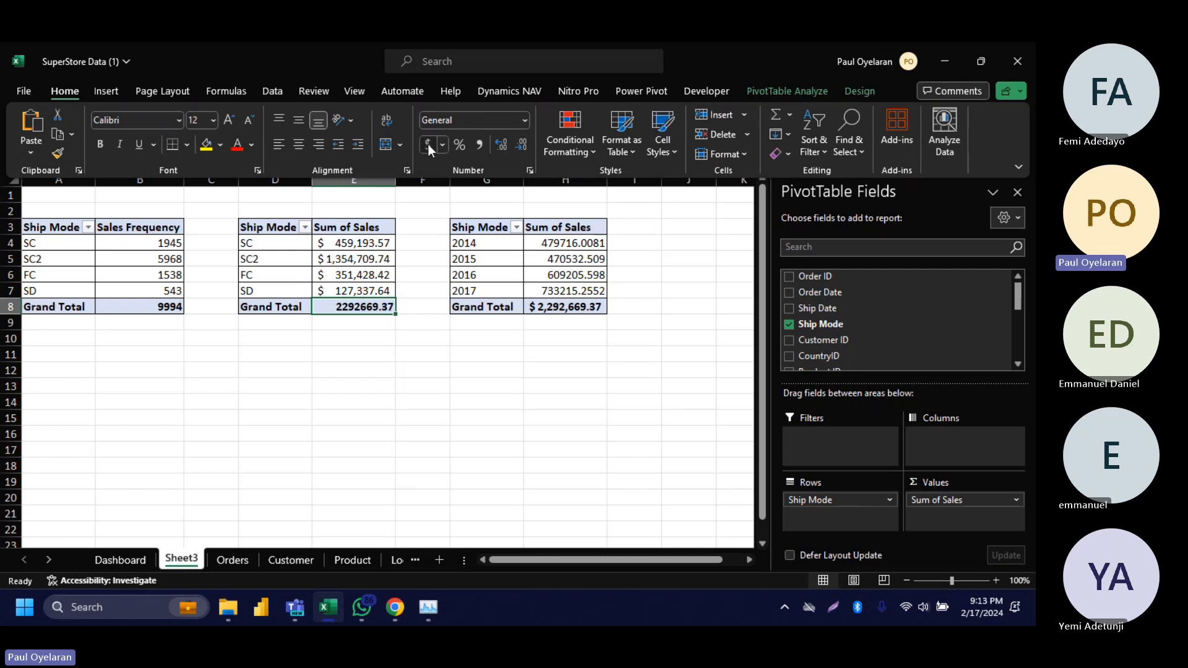
pyautogui.click(428, 144)
pyautogui.click(143, 561)
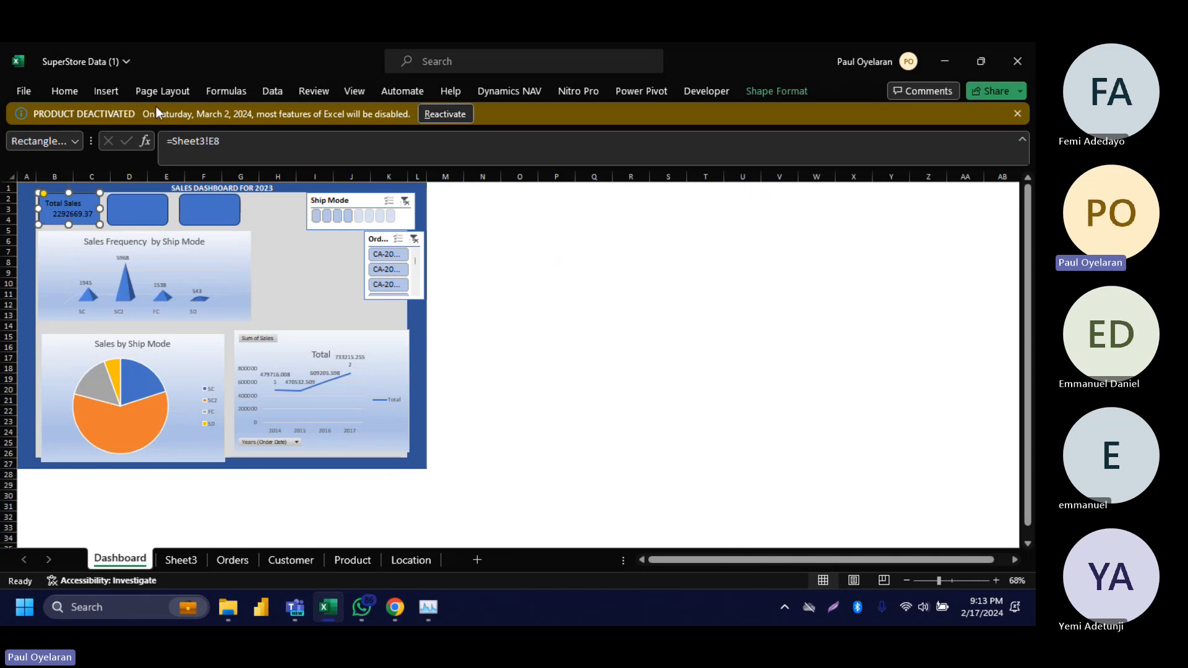
# Step: Deselect the Total Sales card and refresh all data in the workbook
pyautogui.click(272, 91)
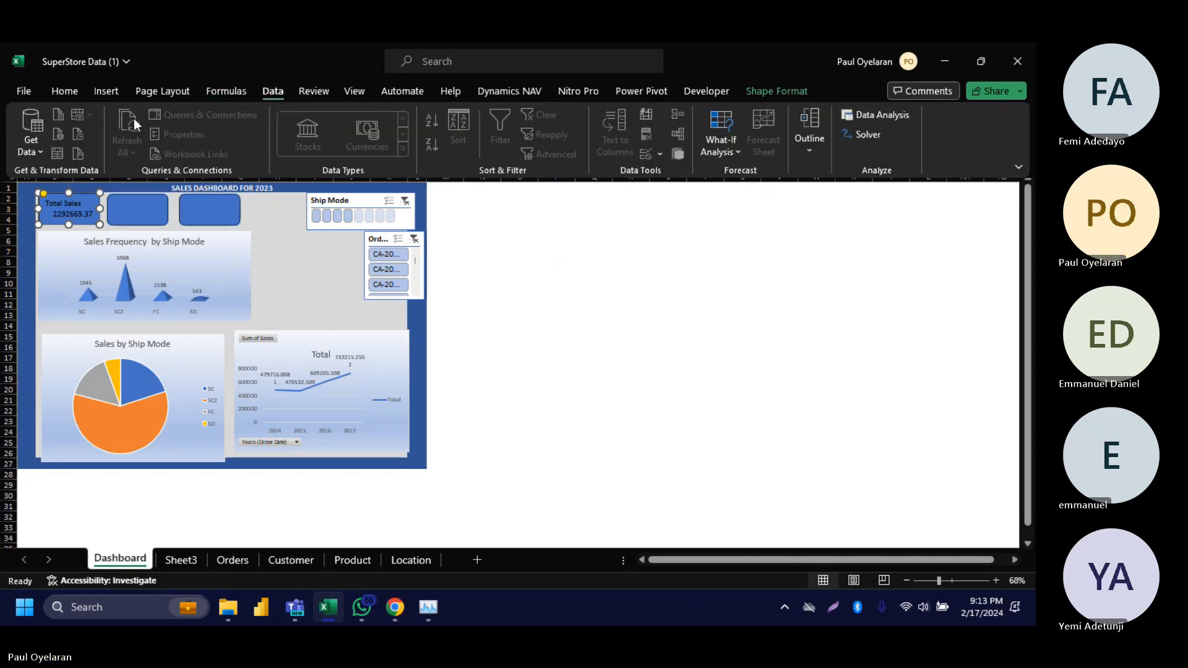
pyautogui.click(544, 260)
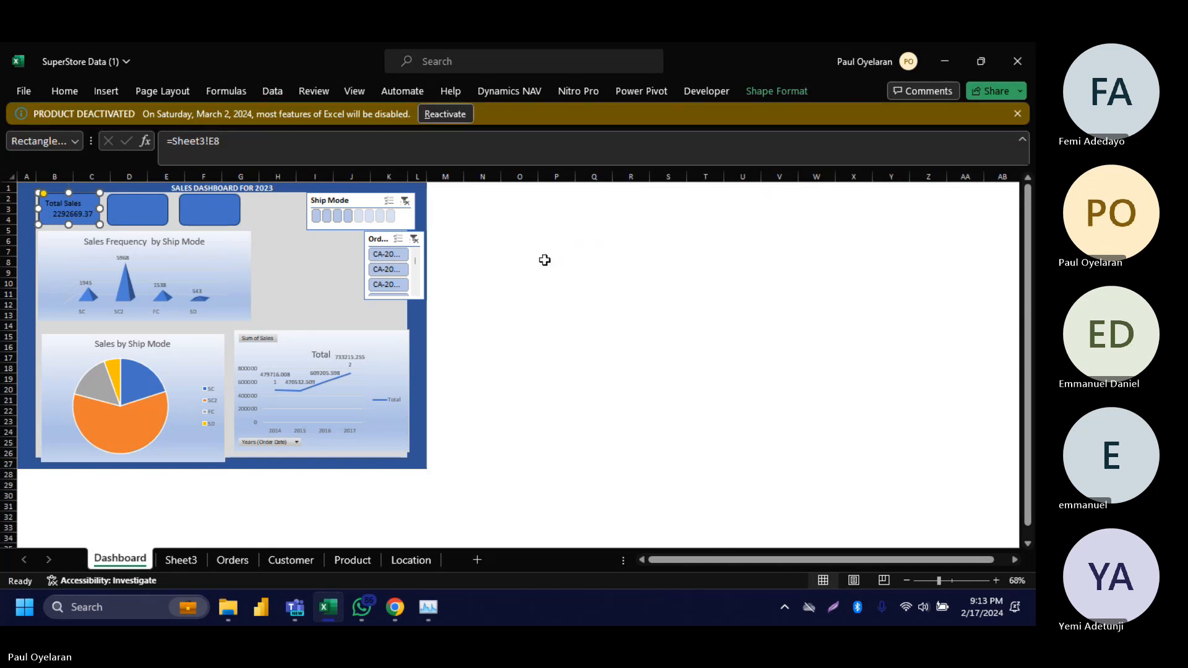
pyautogui.click(544, 261)
pyautogui.click(281, 90)
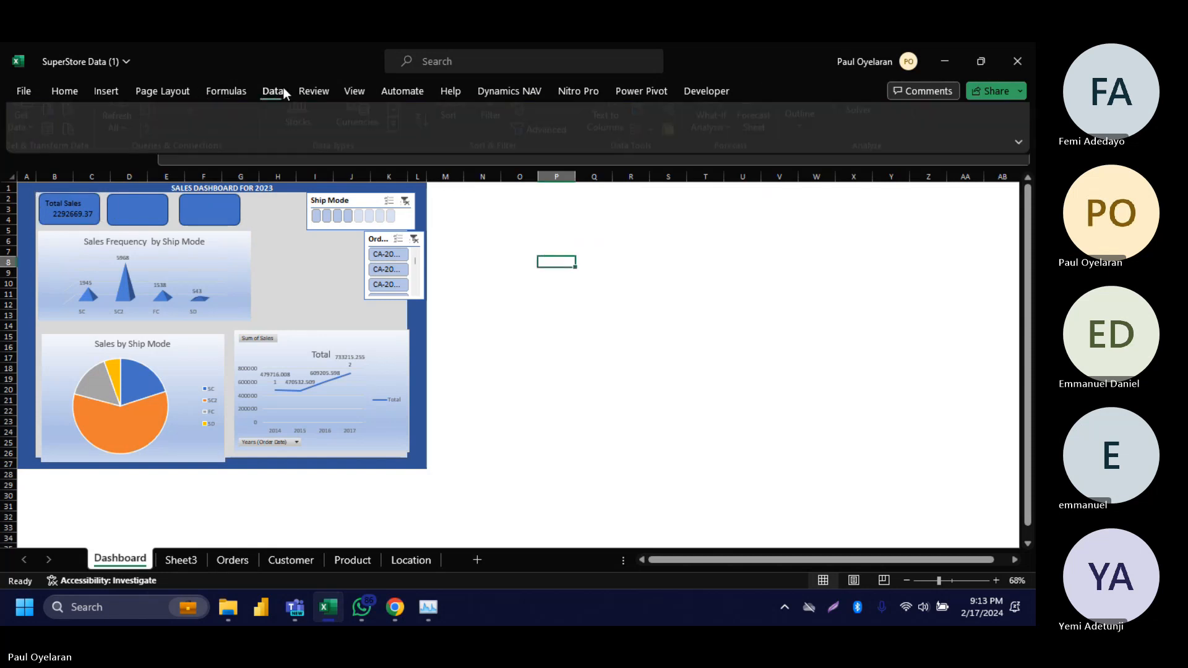
pyautogui.click(130, 120)
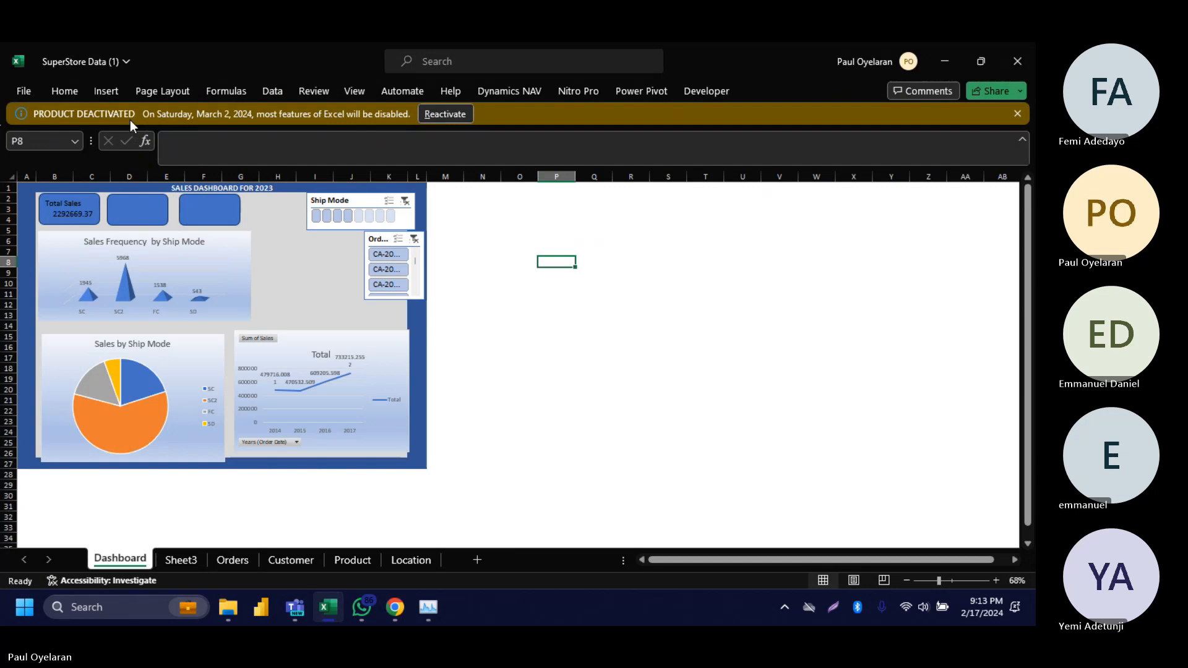
# Step: Compare the Total Sales card on the dashboard with its linked source cell E8 on Sheet3
pyautogui.click(75, 217)
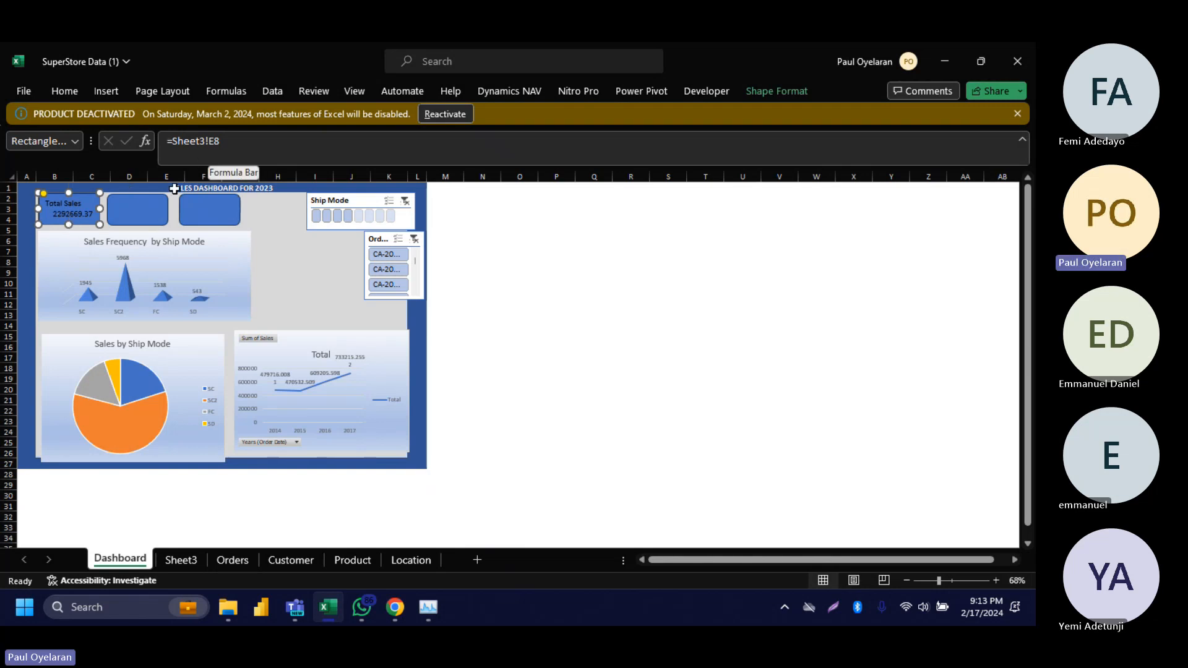
pyautogui.click(178, 560)
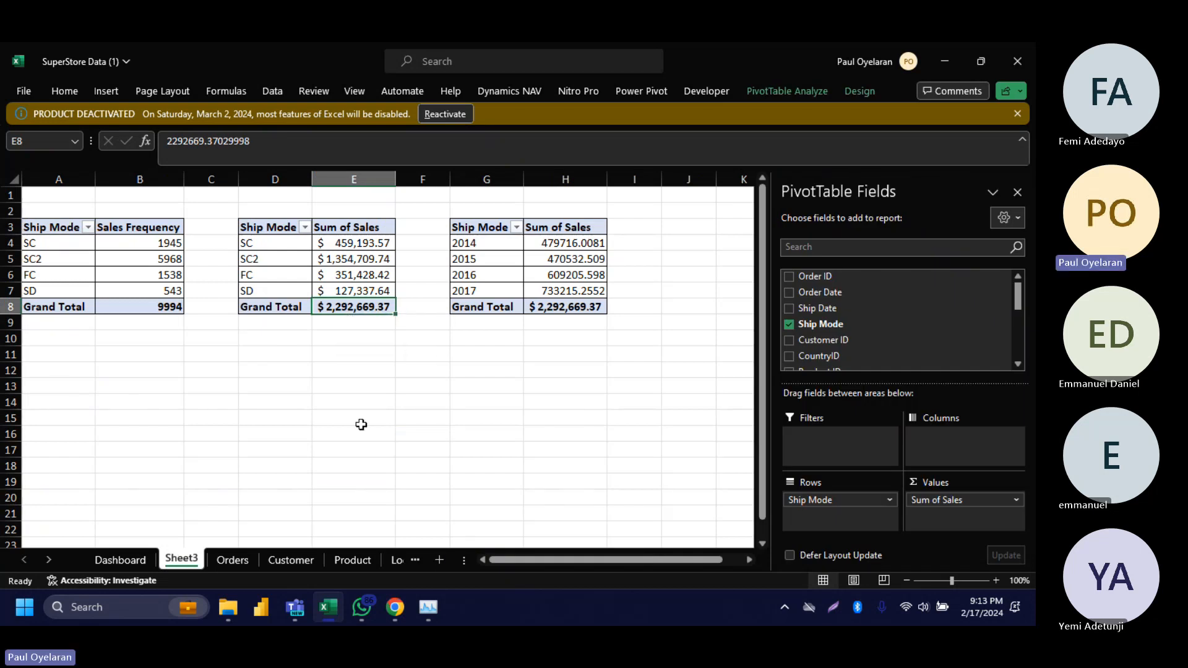
pyautogui.click(138, 560)
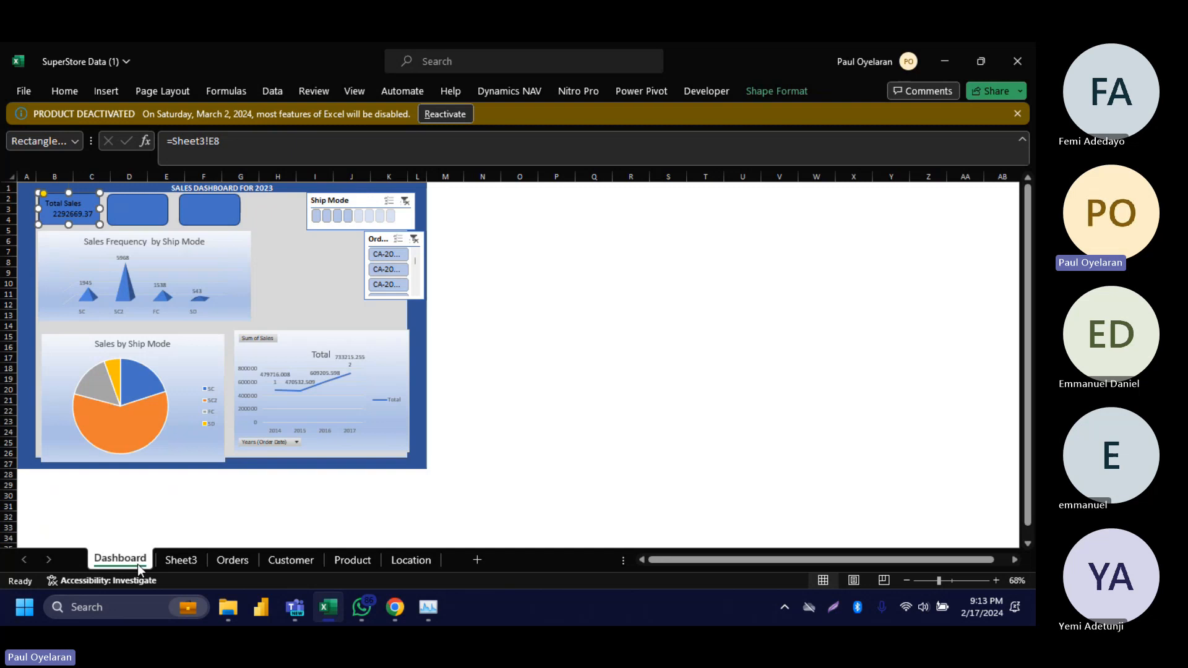
# Step: Link the empty second card on the dashboard to the yearly grand total with the formula =Sheet3!H8
pyautogui.click(134, 202)
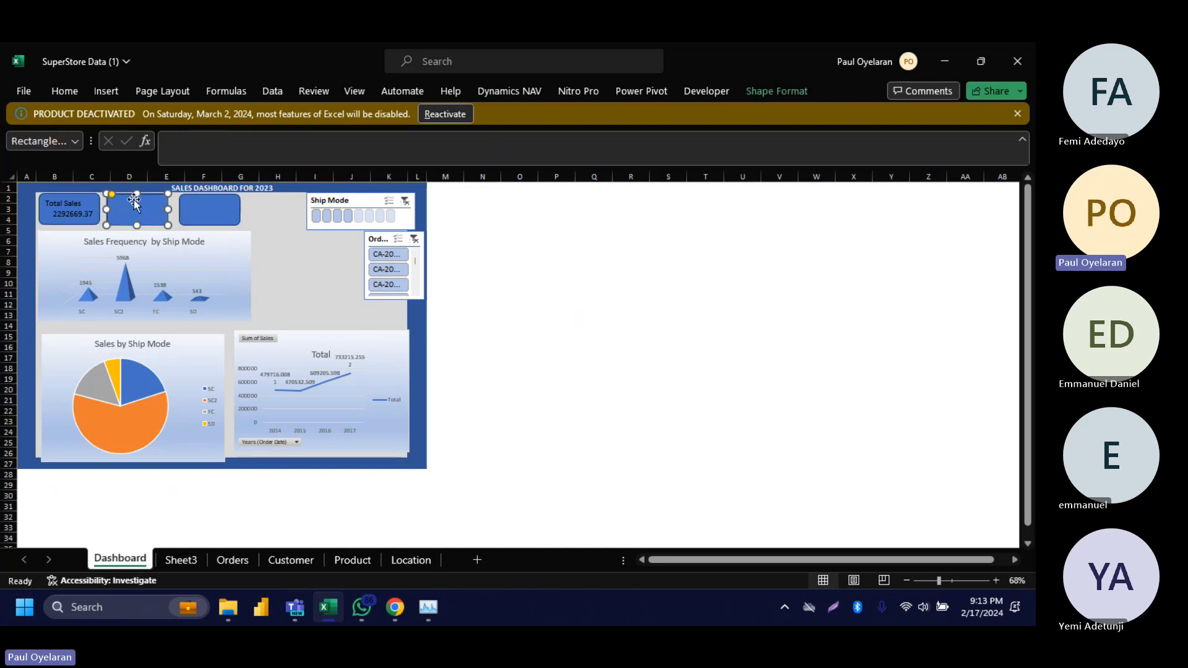
pyautogui.click(183, 154)
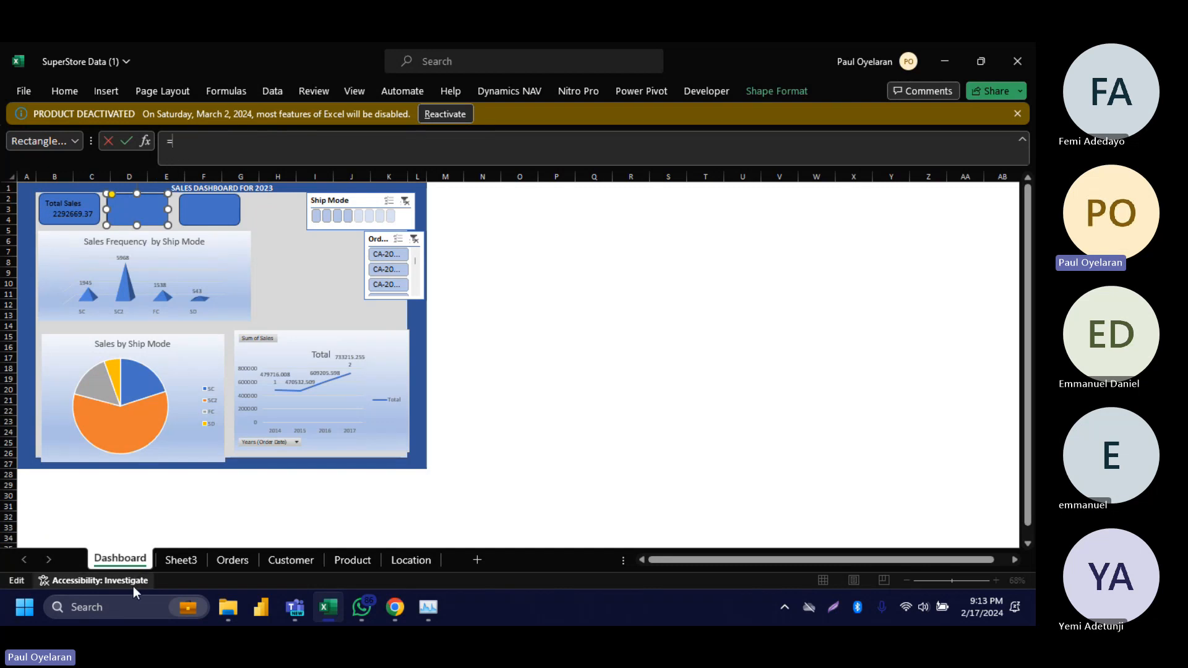
pyautogui.click(179, 560)
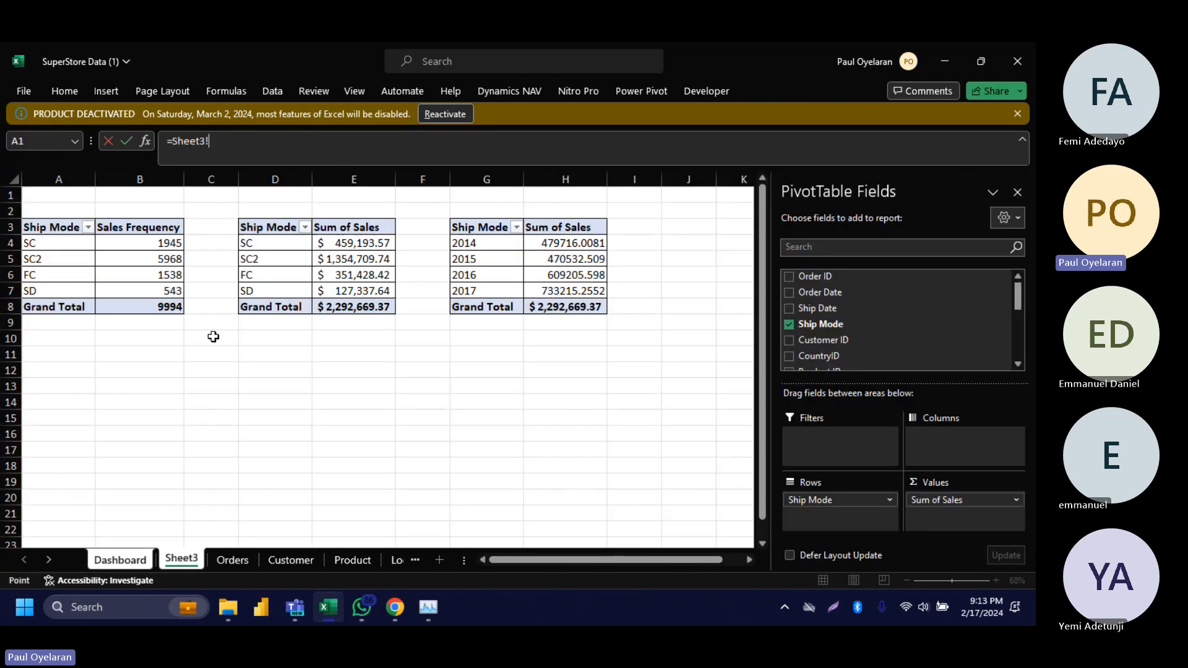
pyautogui.click(559, 311)
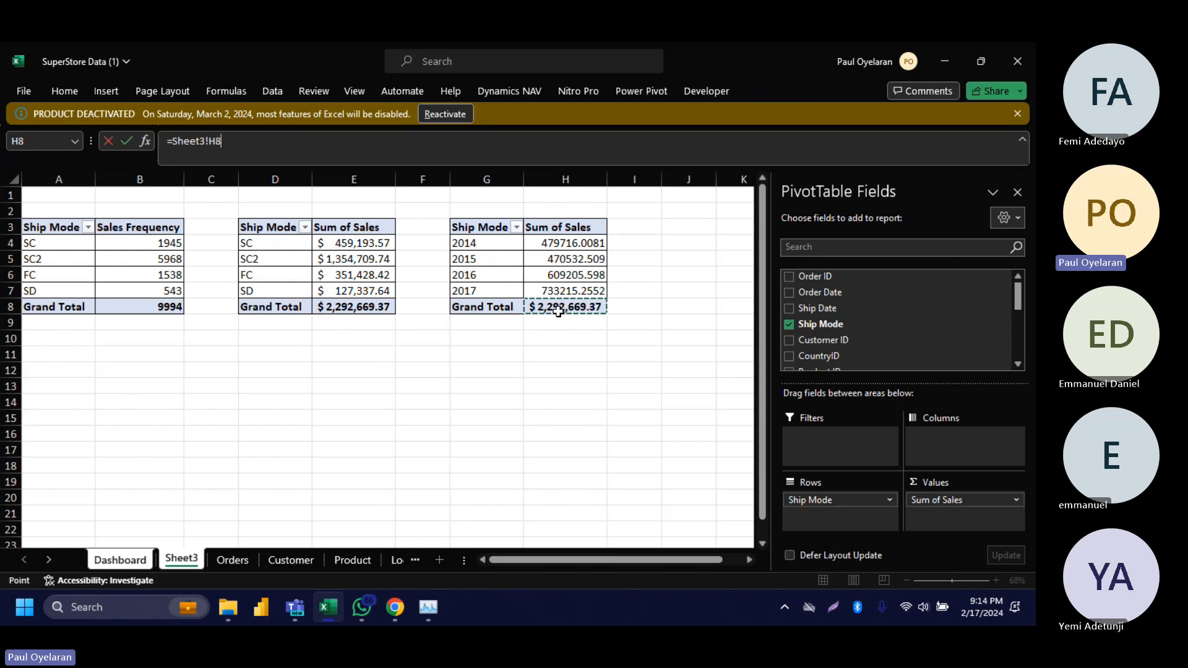
pyautogui.press('Return')
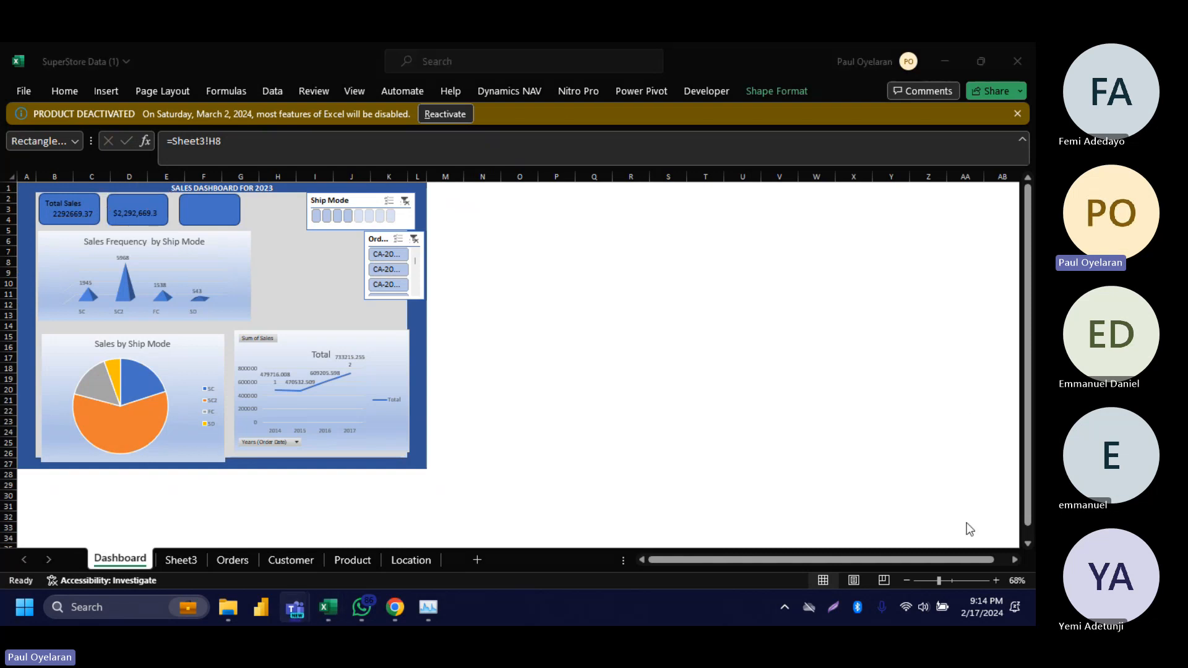
# Step: Examine the displayed values and linked formulas of the first two dashboard cards at 90% zoom
pyautogui.click(996, 581)
pyautogui.click(996, 582)
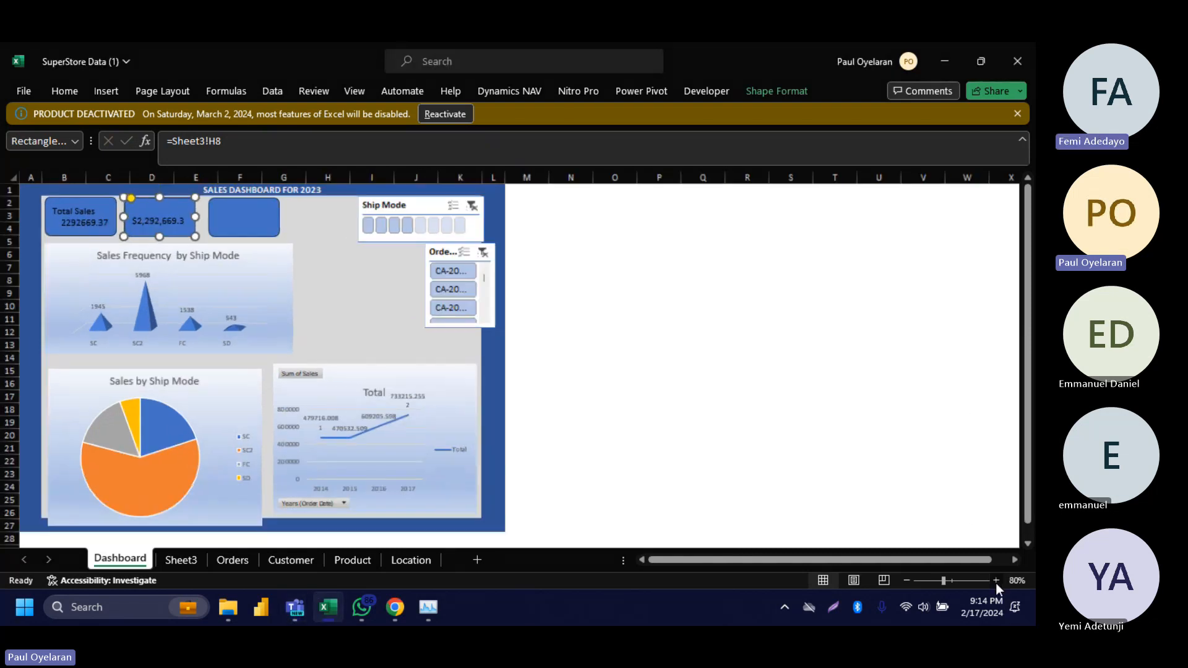
pyautogui.click(996, 582)
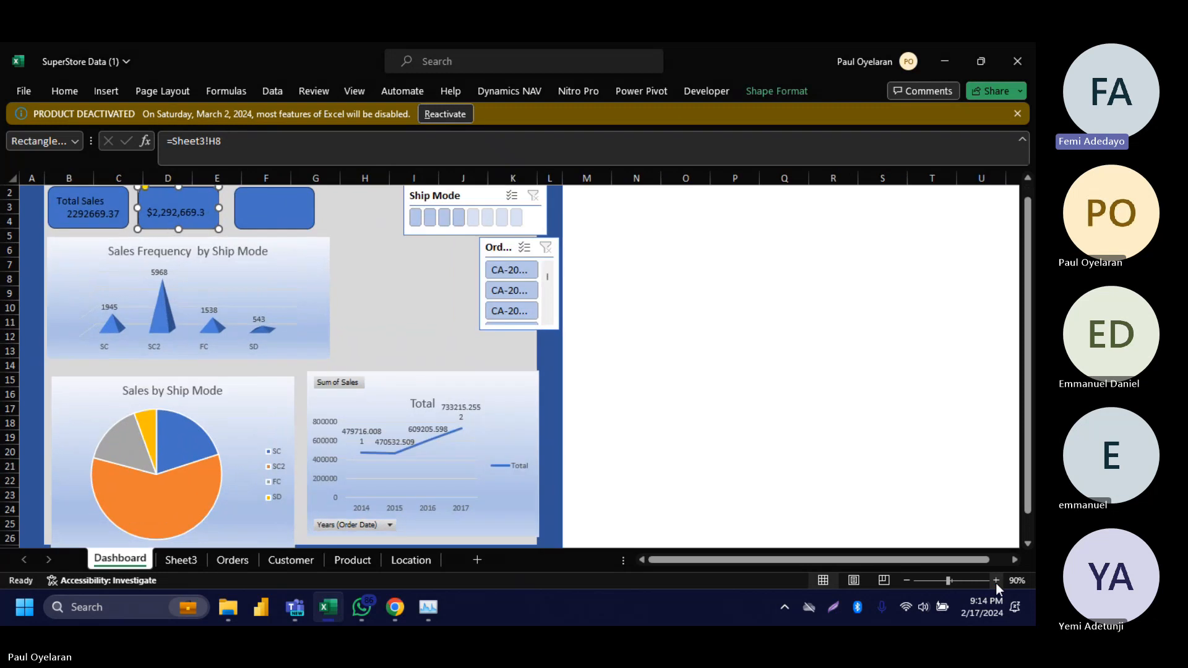
pyautogui.click(111, 208)
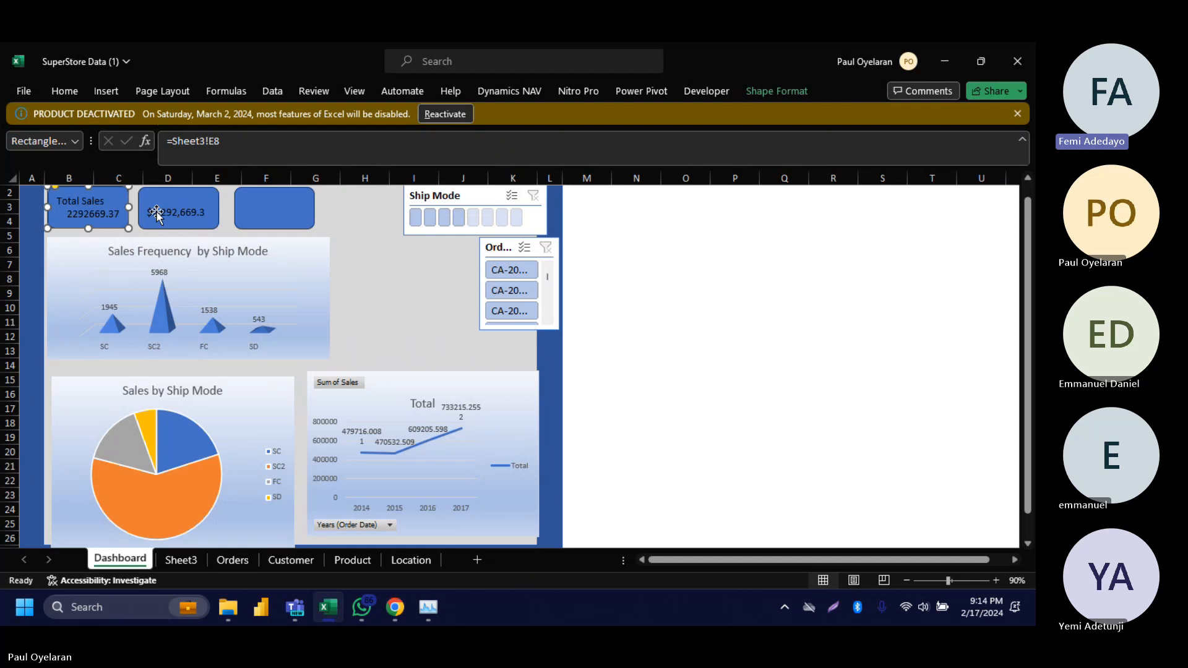
pyautogui.click(211, 194)
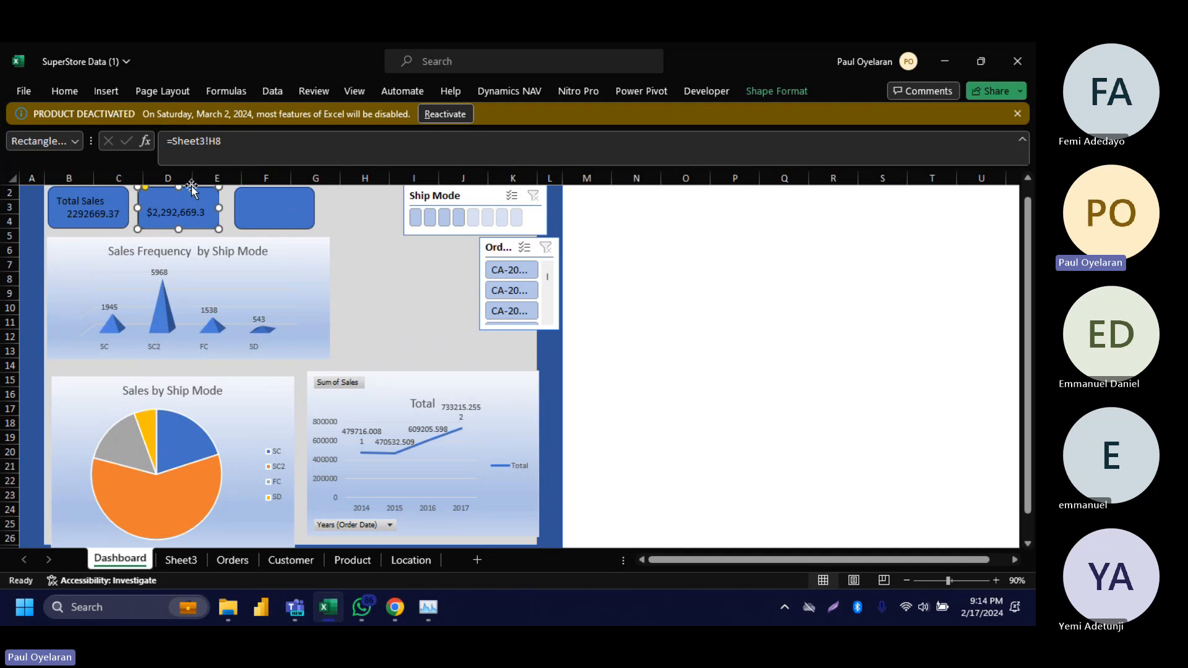
pyautogui.click(230, 146)
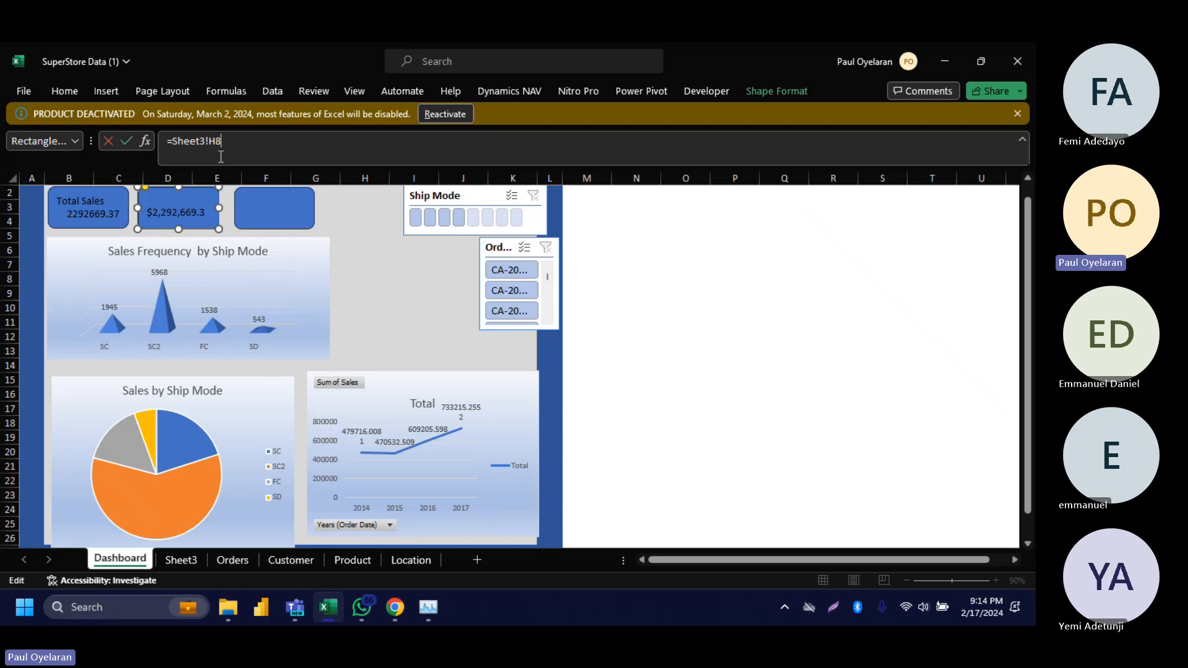
# Step: Link the empty third card on the dashboard to the yearly grand total with the formula =Sheet3!H8
pyautogui.click(283, 225)
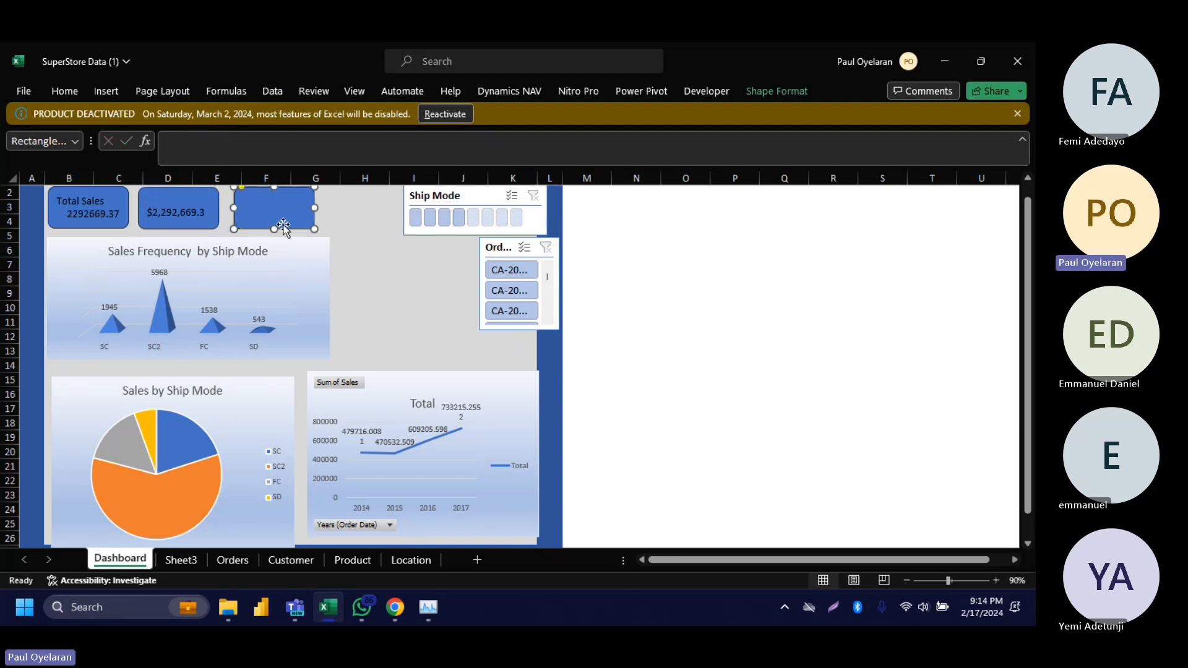
pyautogui.click(255, 147)
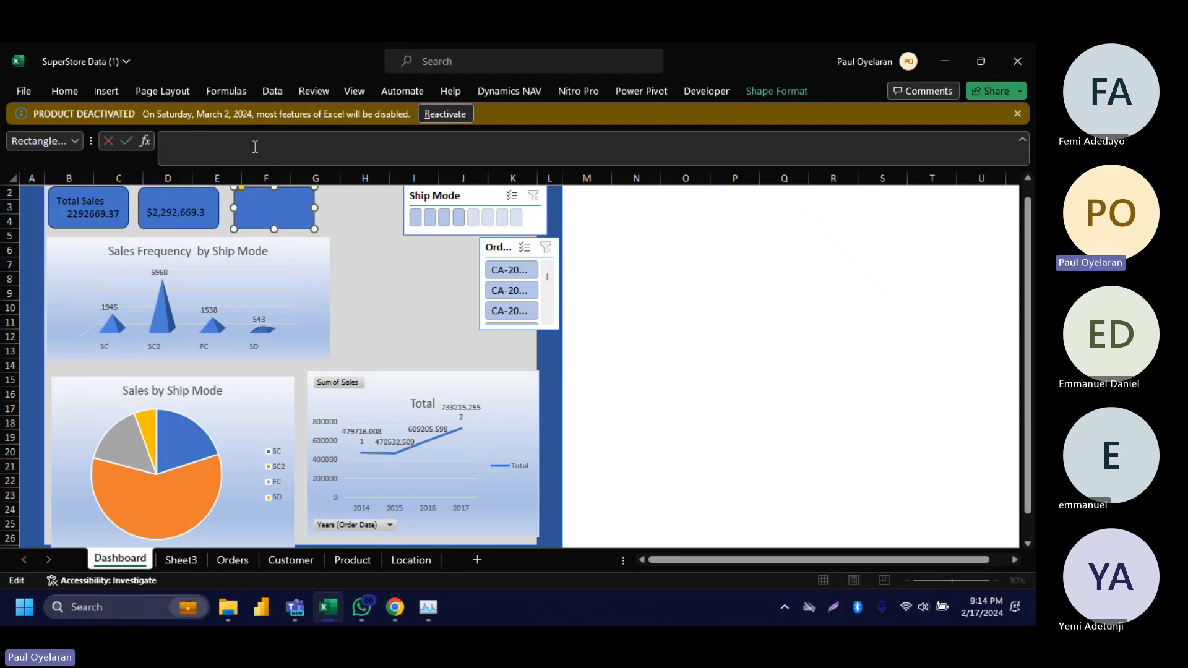
pyautogui.click(181, 561)
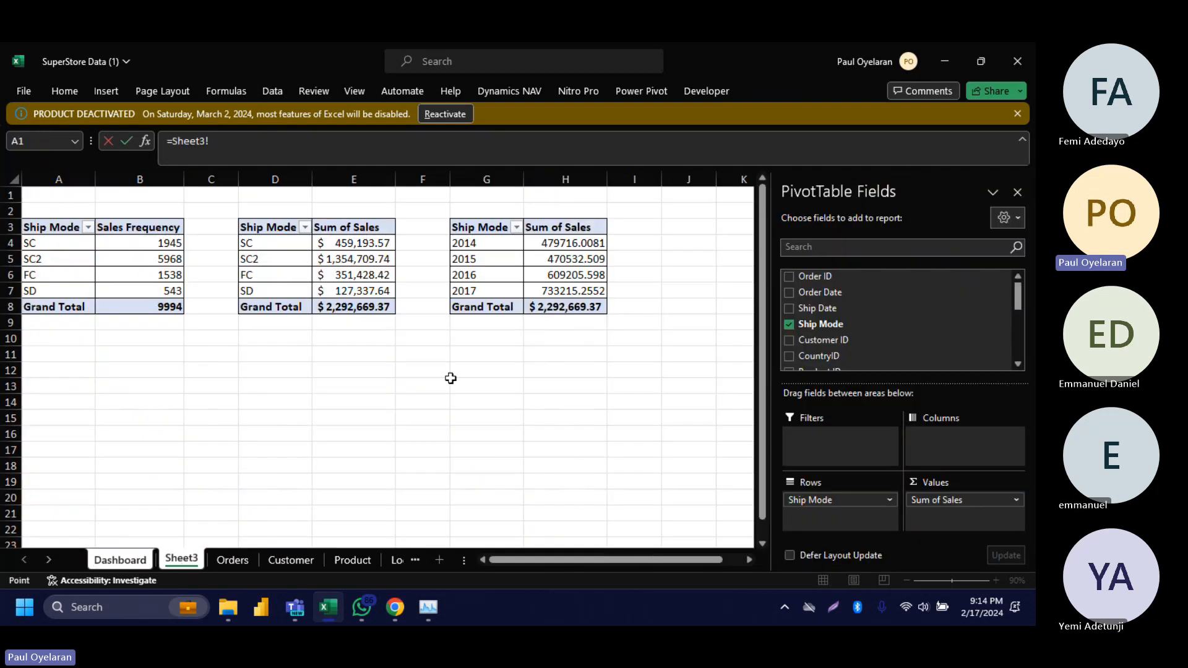
pyautogui.click(551, 307)
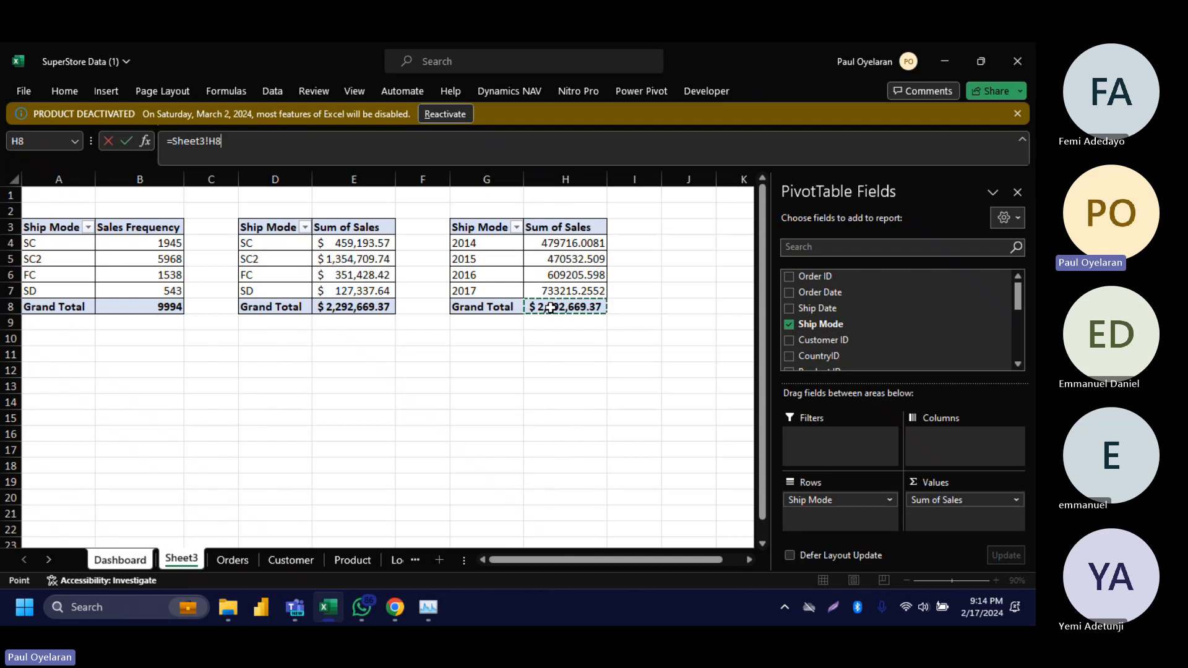
pyautogui.press('Return')
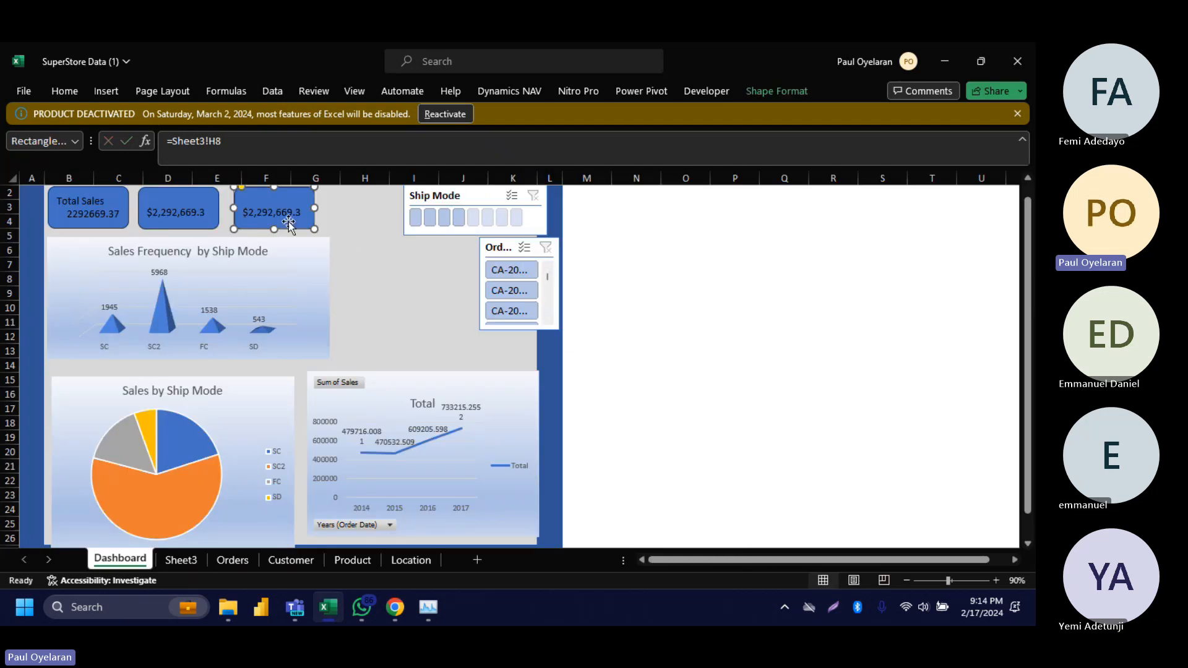
# Step: Check the Generate GetPivotData option of the ship mode sales pivot table on Sheet3 and return to the dashboard
pyautogui.click(180, 560)
pyautogui.click(357, 303)
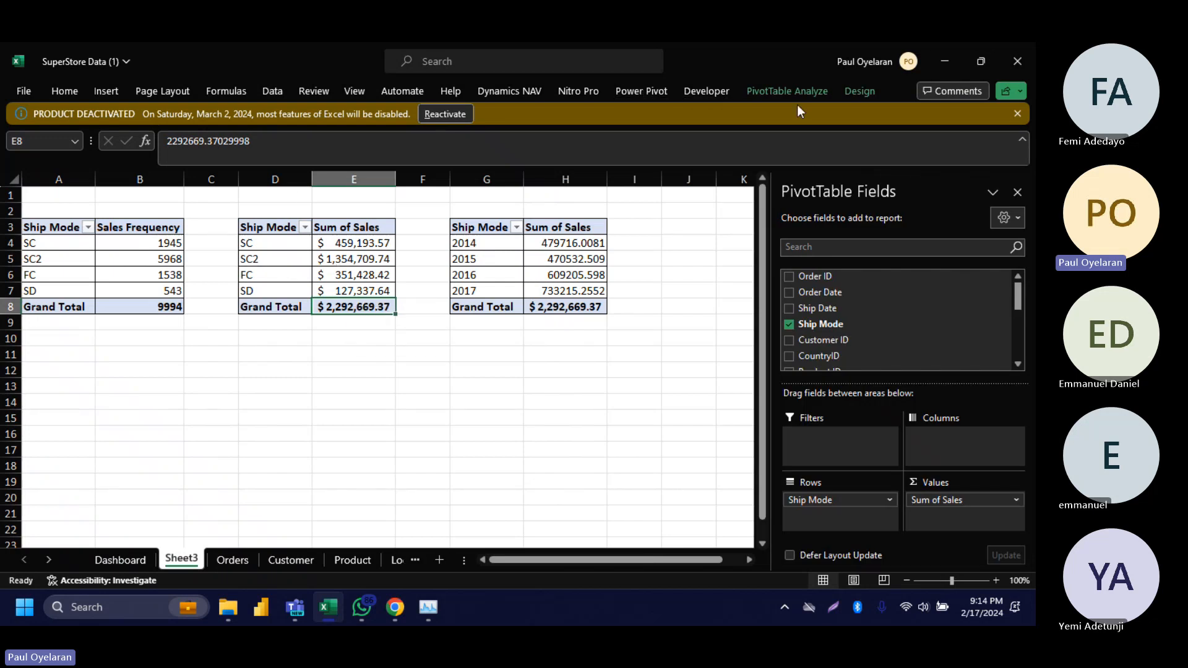
pyautogui.click(785, 88)
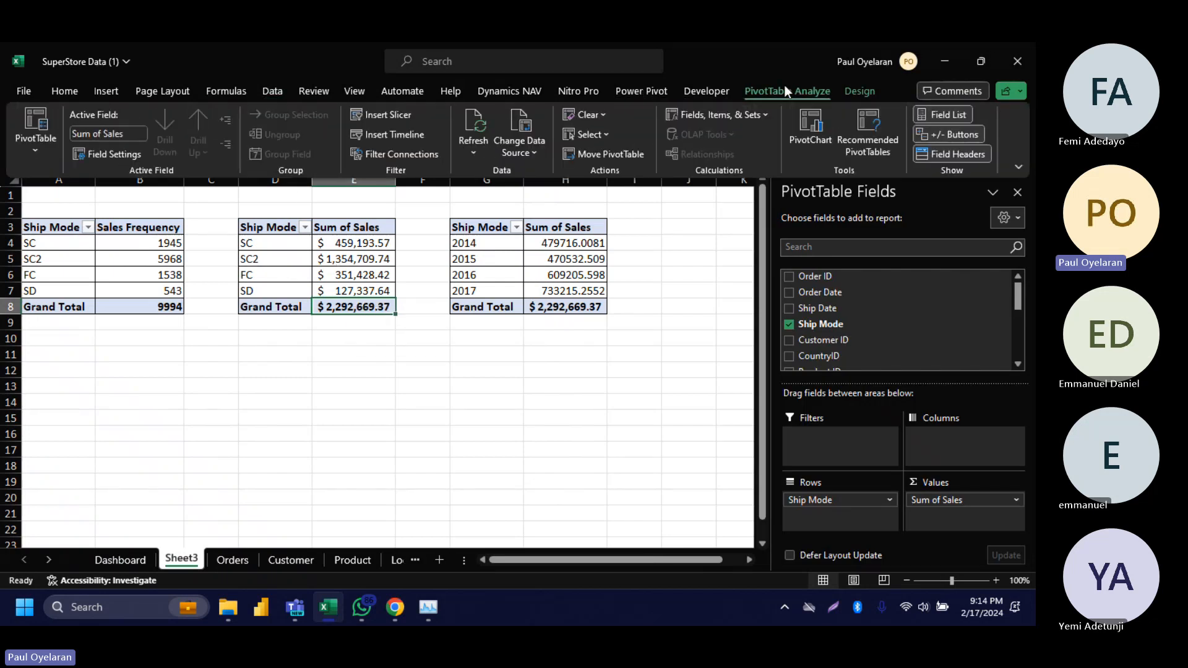
pyautogui.click(26, 146)
pyautogui.click(77, 225)
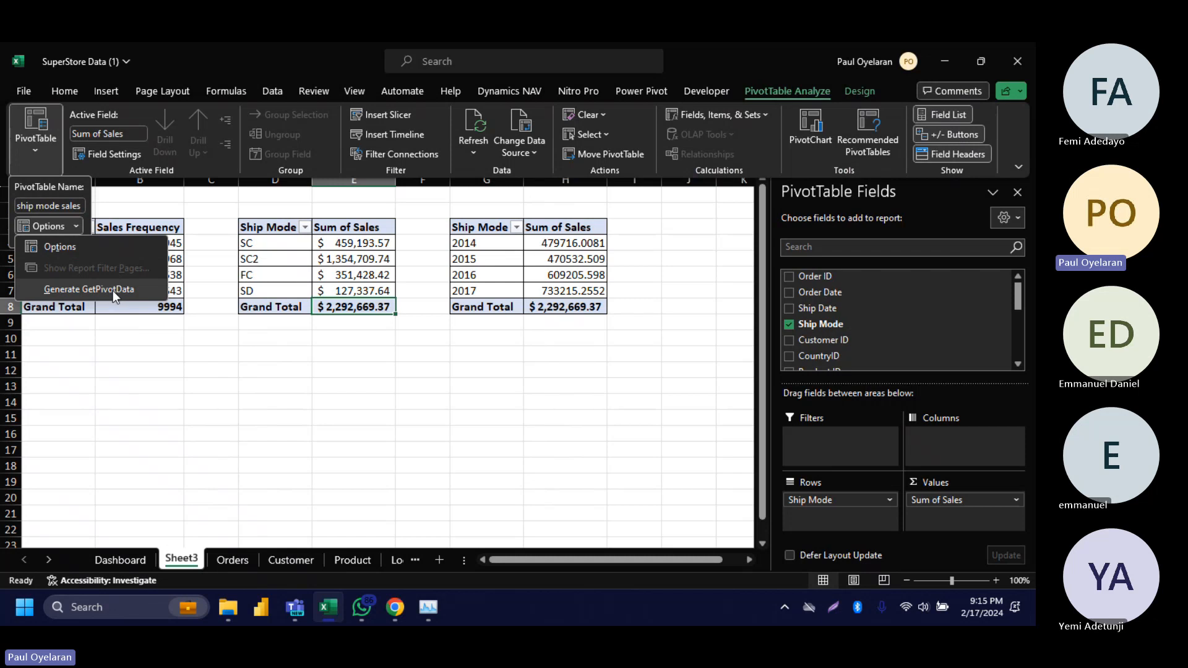
pyautogui.click(210, 438)
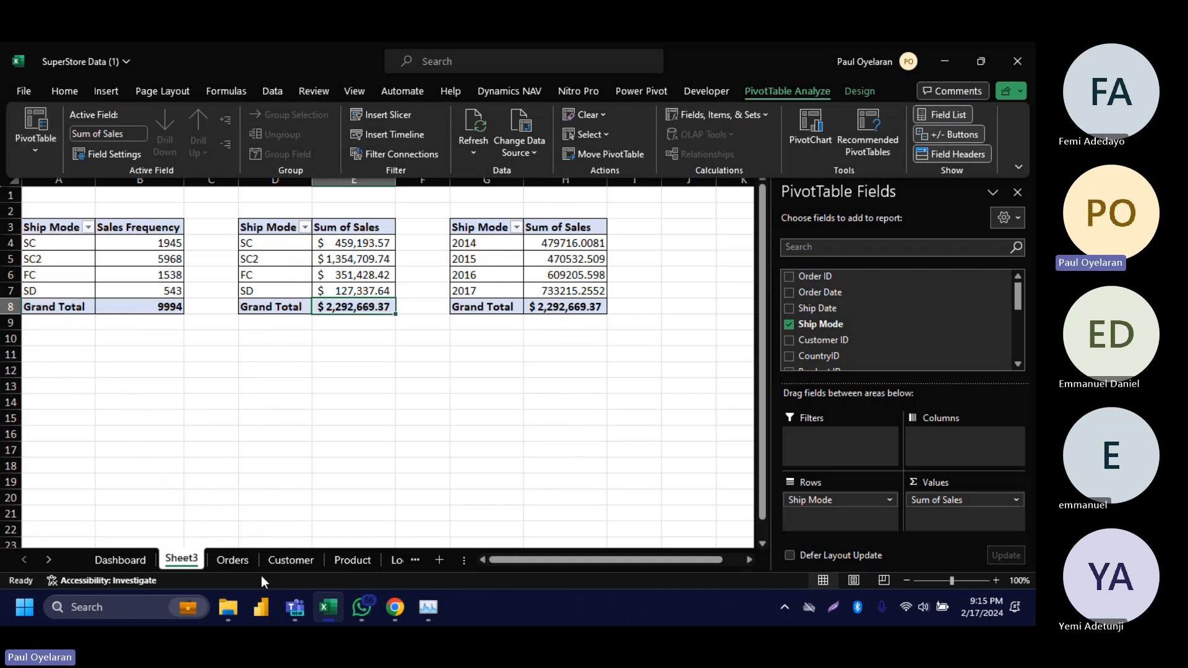
pyautogui.click(123, 557)
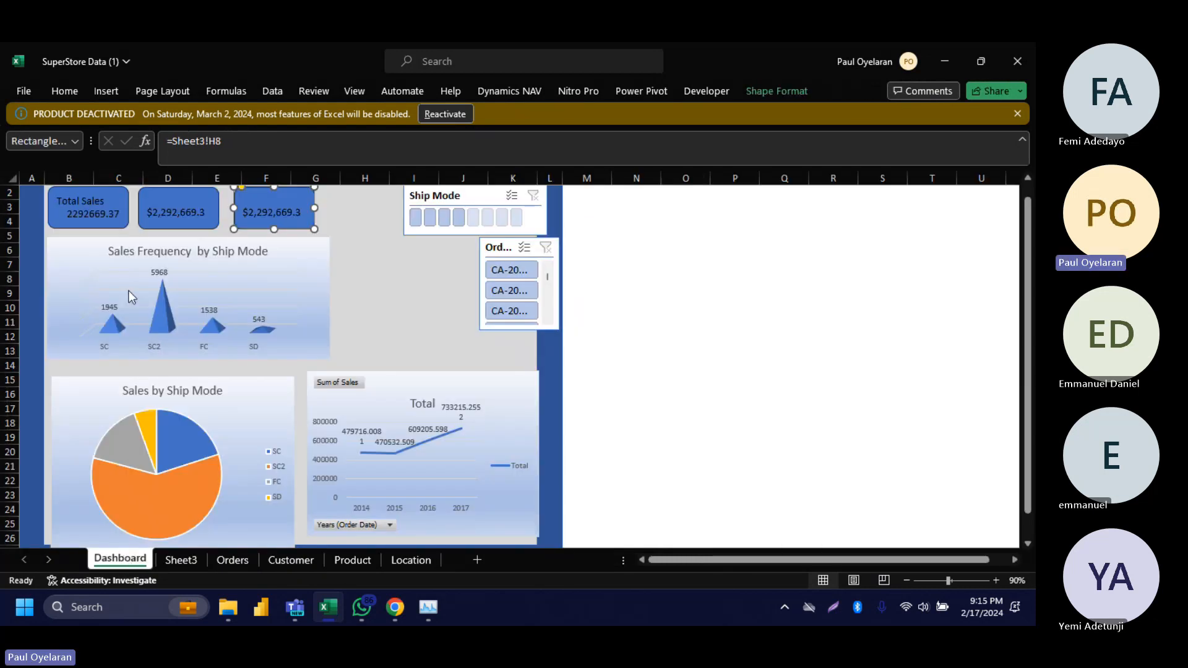
# Step: Relink the second dashboard card to the Sales Frequency grand total with the formula =Sheet3!B8
pyautogui.click(170, 566)
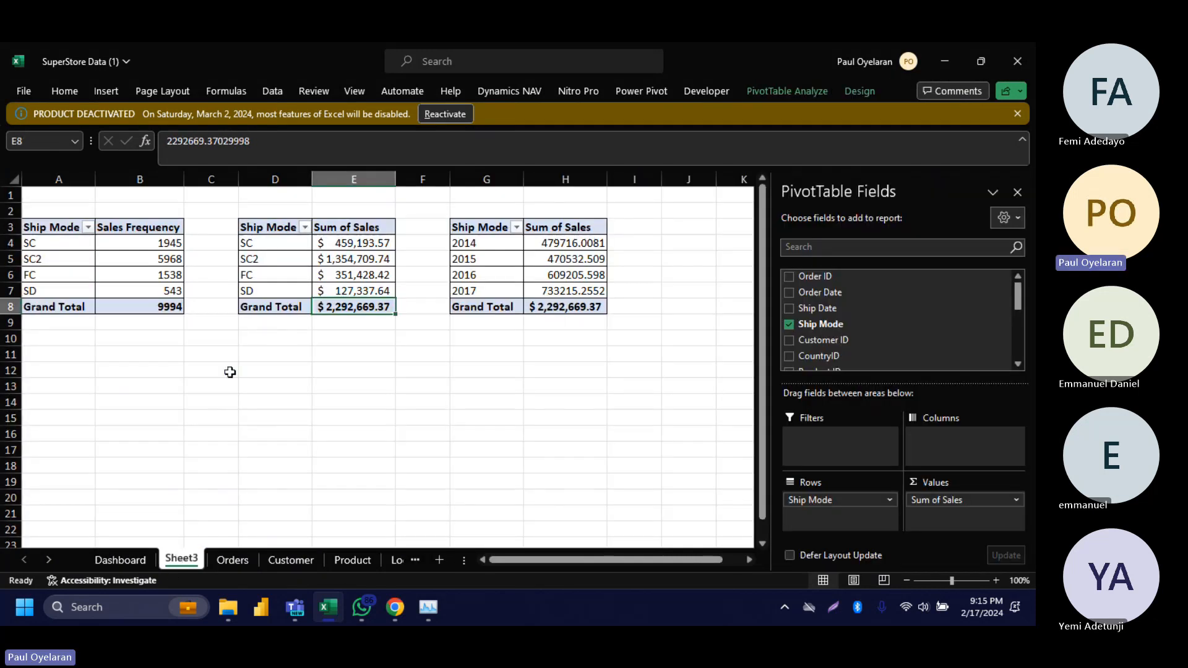
pyautogui.click(162, 306)
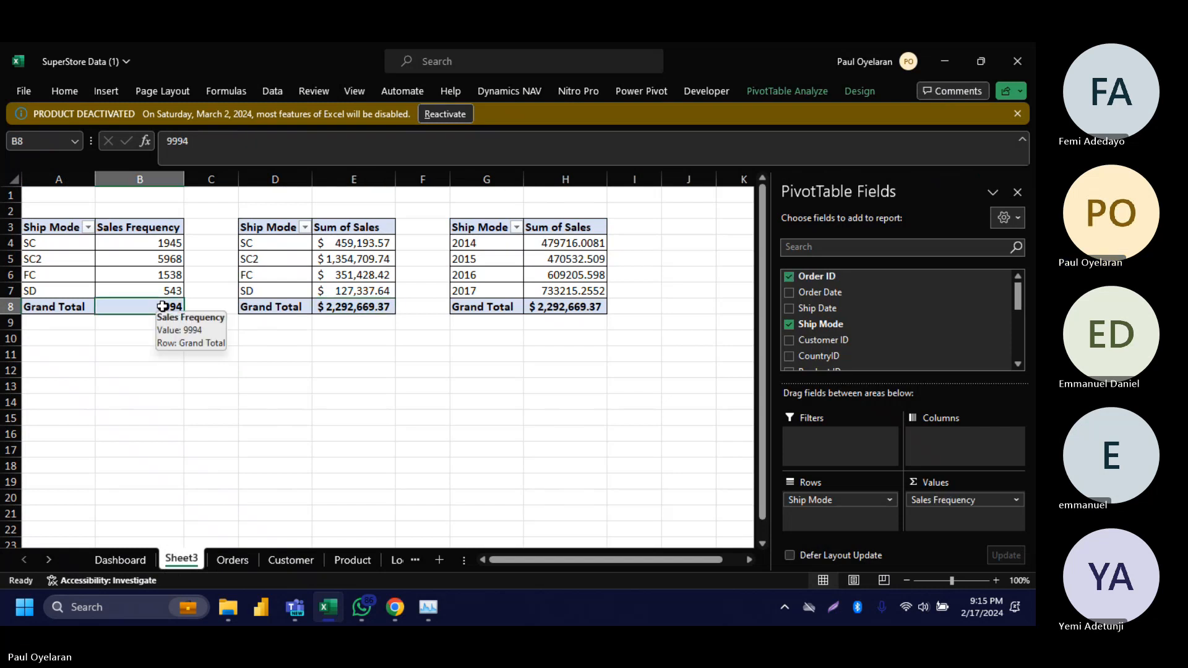
pyautogui.click(147, 563)
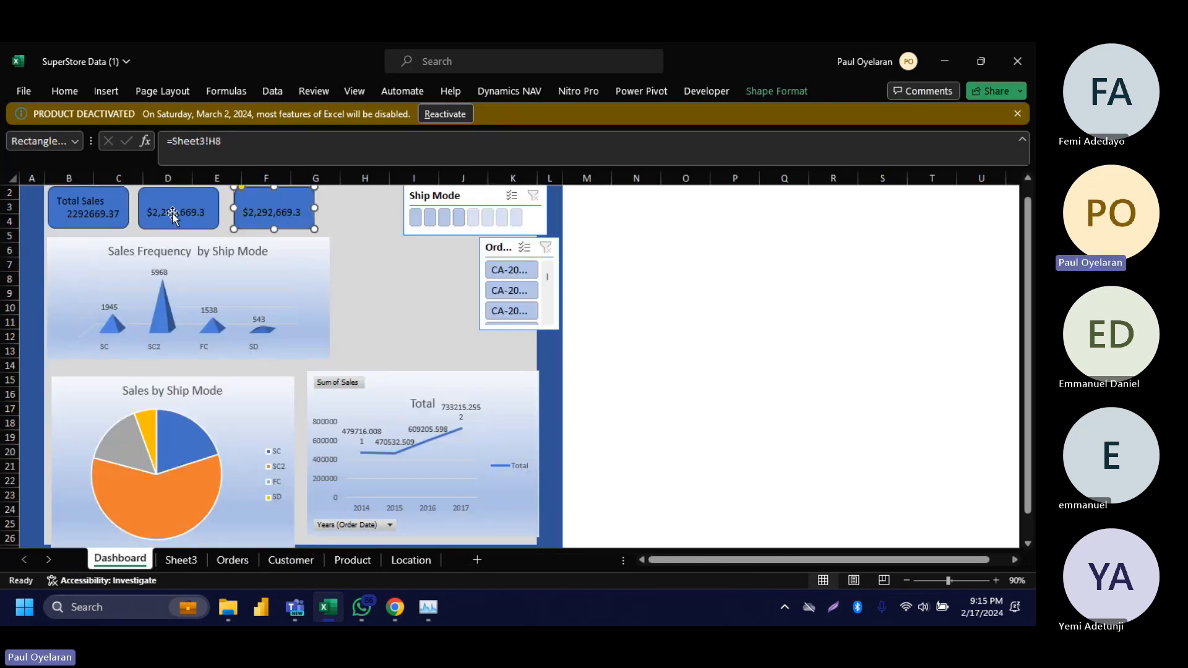
pyautogui.click(172, 215)
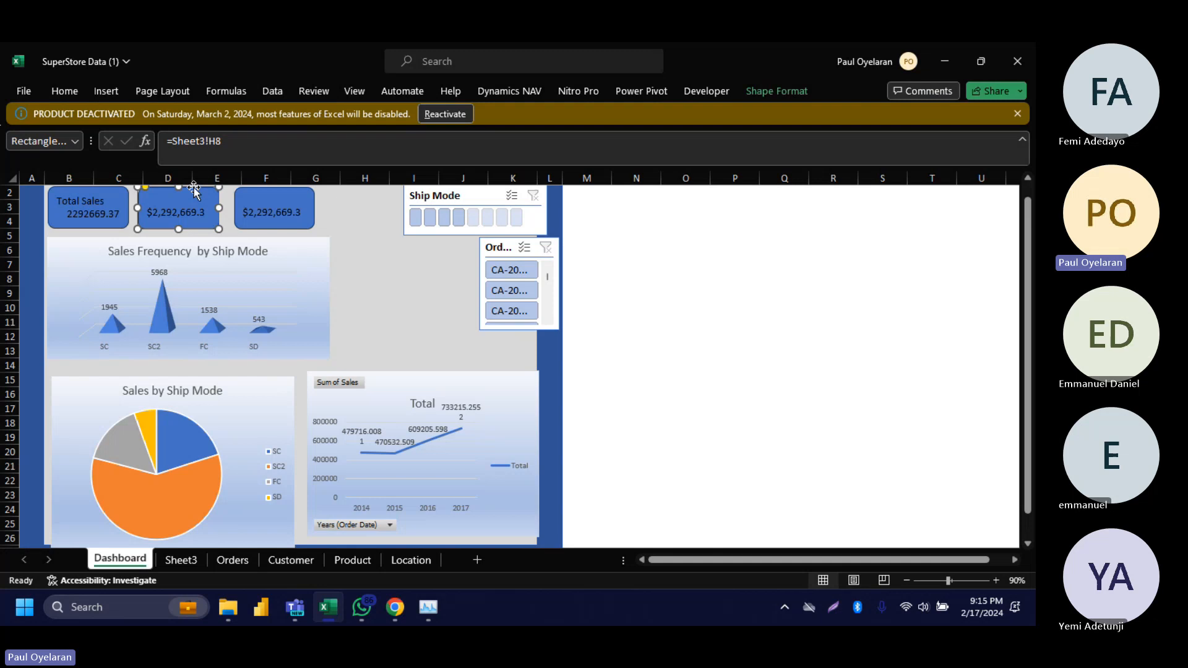
pyautogui.click(216, 141)
pyautogui.press('BackSpace')
pyautogui.write('B')
pyautogui.press('Return')
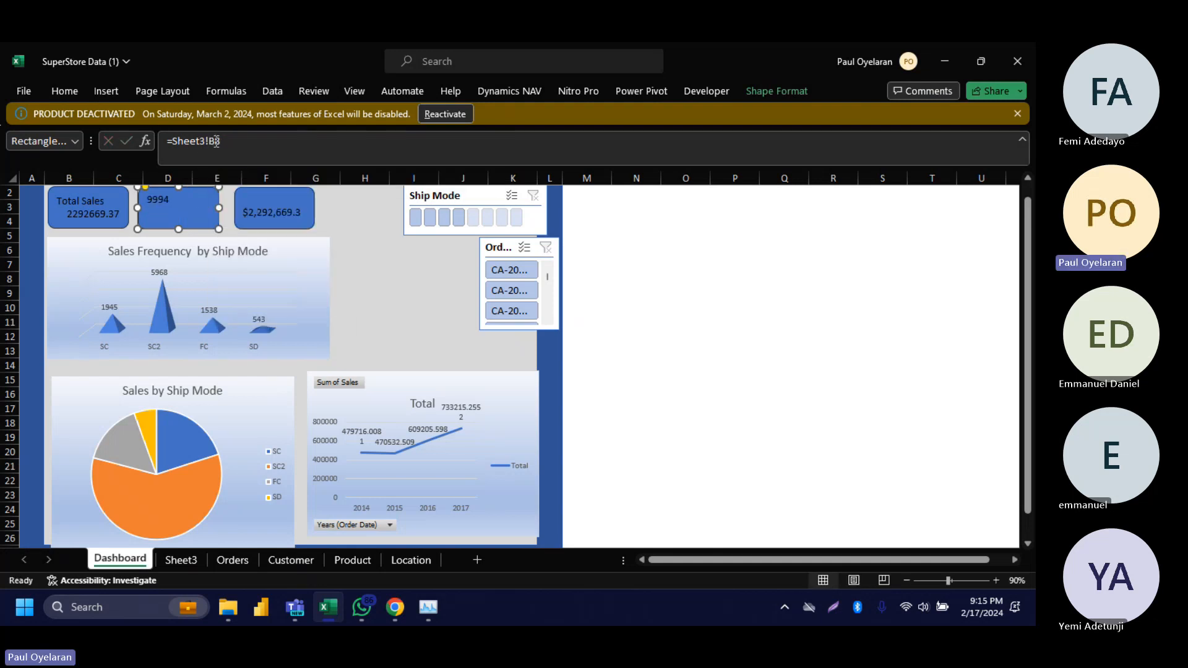
# Step: Center the second card's text horizontally and vertically within its shape
pyautogui.click(112, 95)
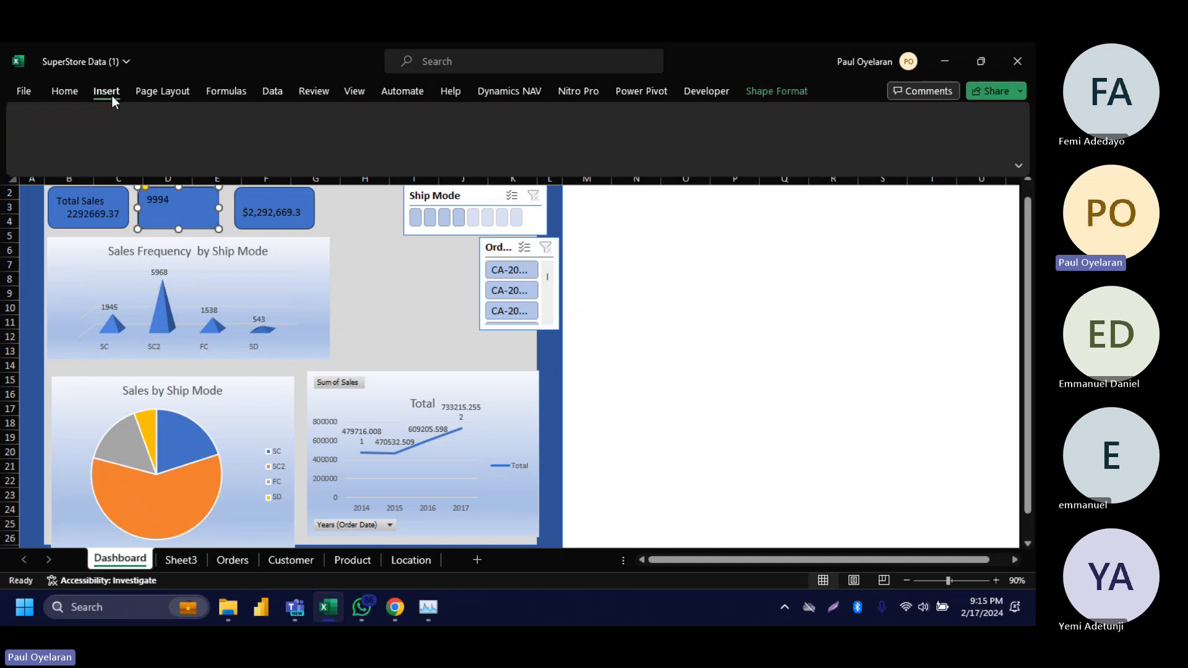
pyautogui.click(79, 94)
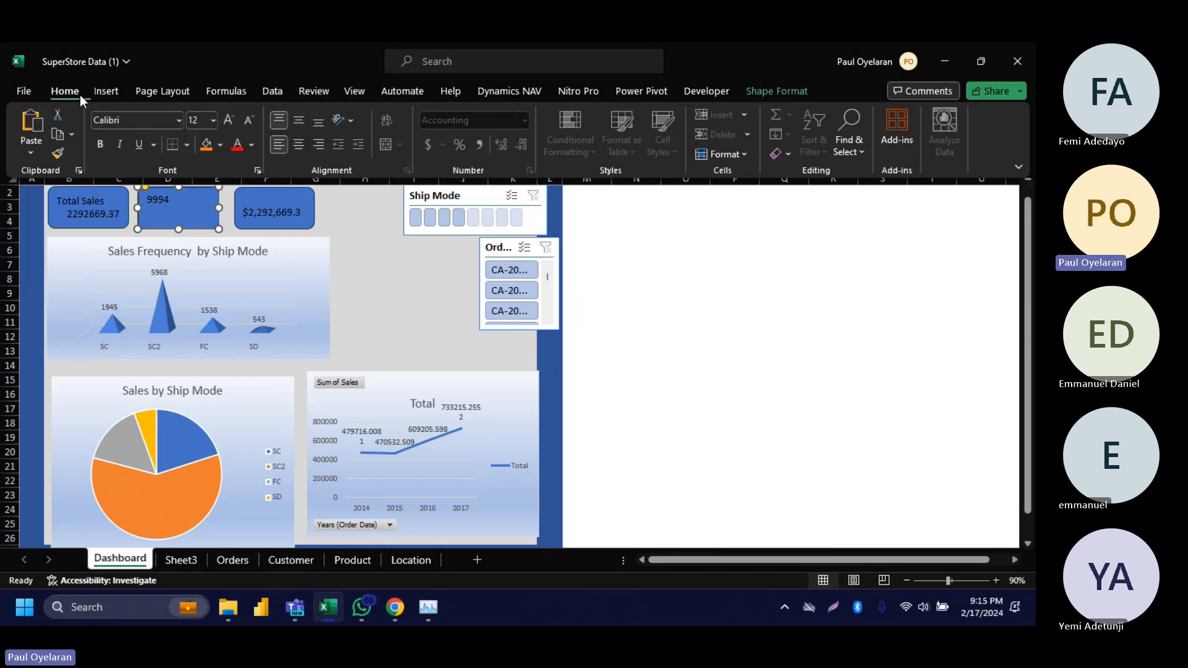
pyautogui.click(300, 145)
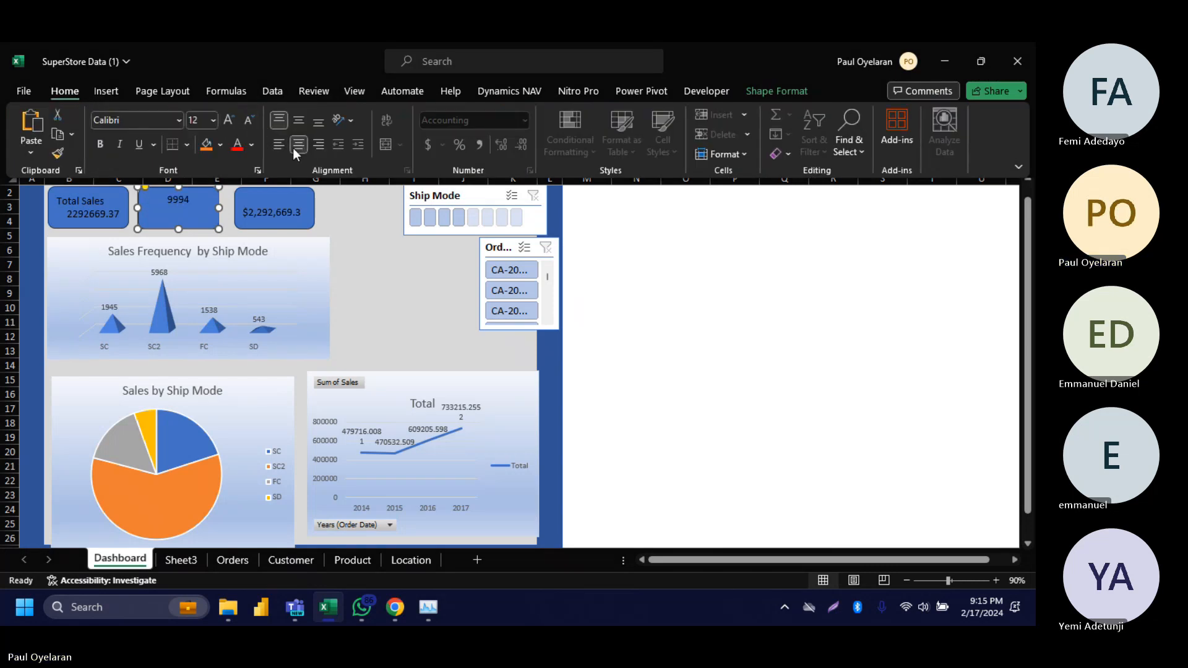
pyautogui.click(307, 120)
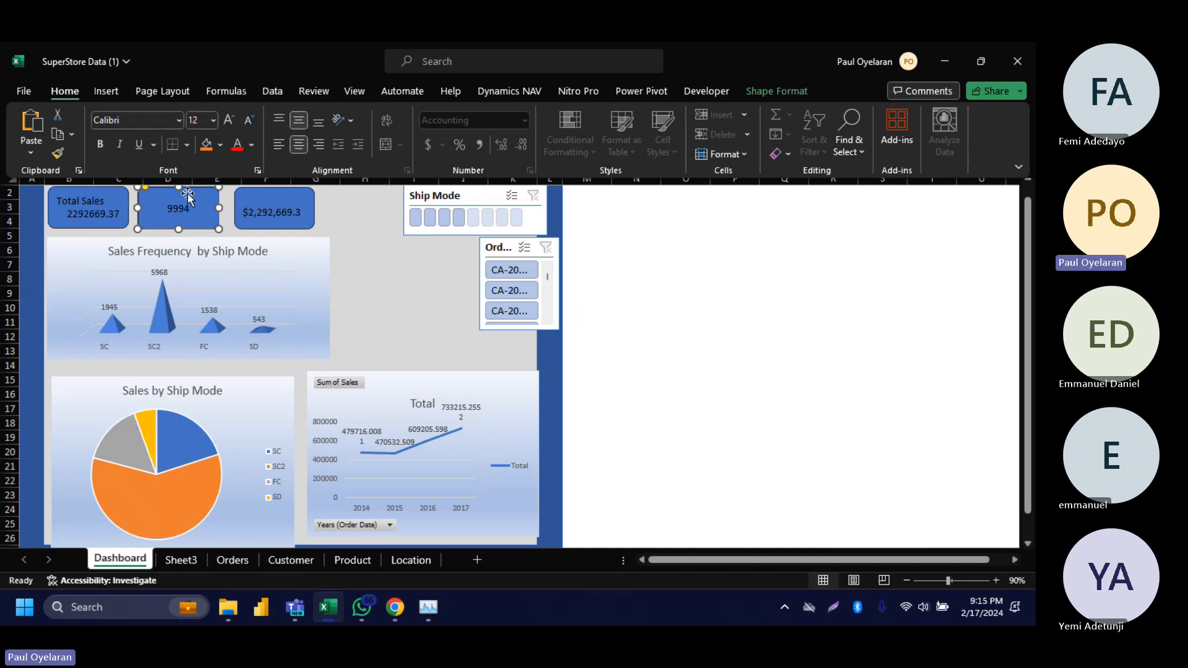
pyautogui.click(171, 212)
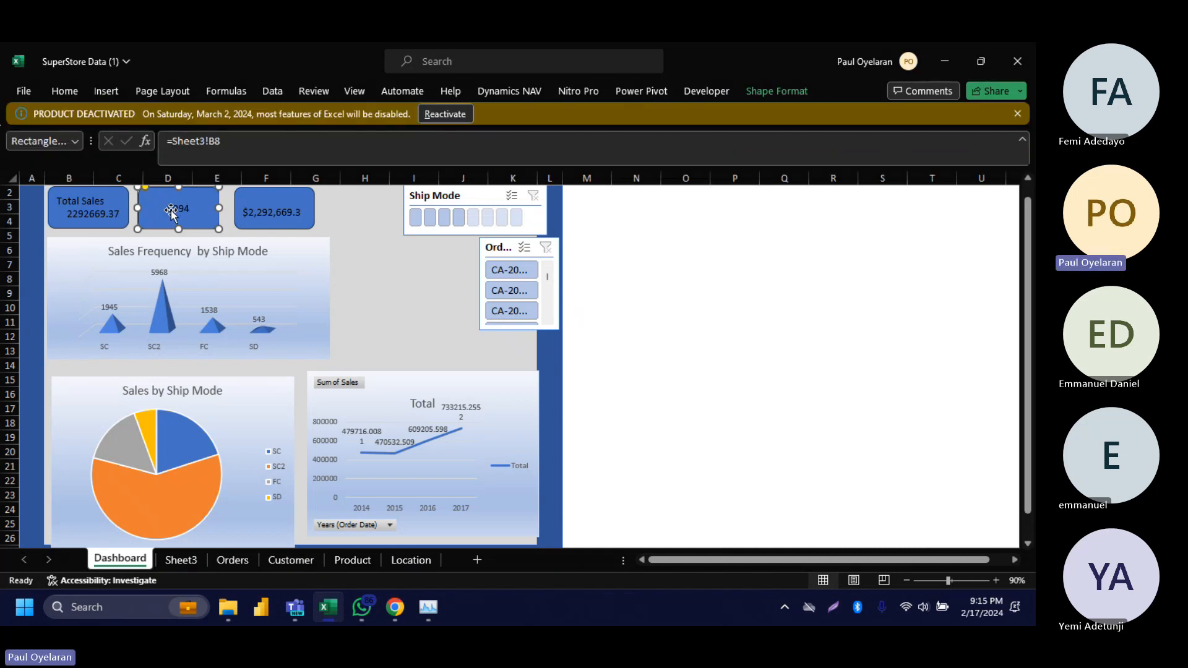
pyautogui.rightClick(171, 210)
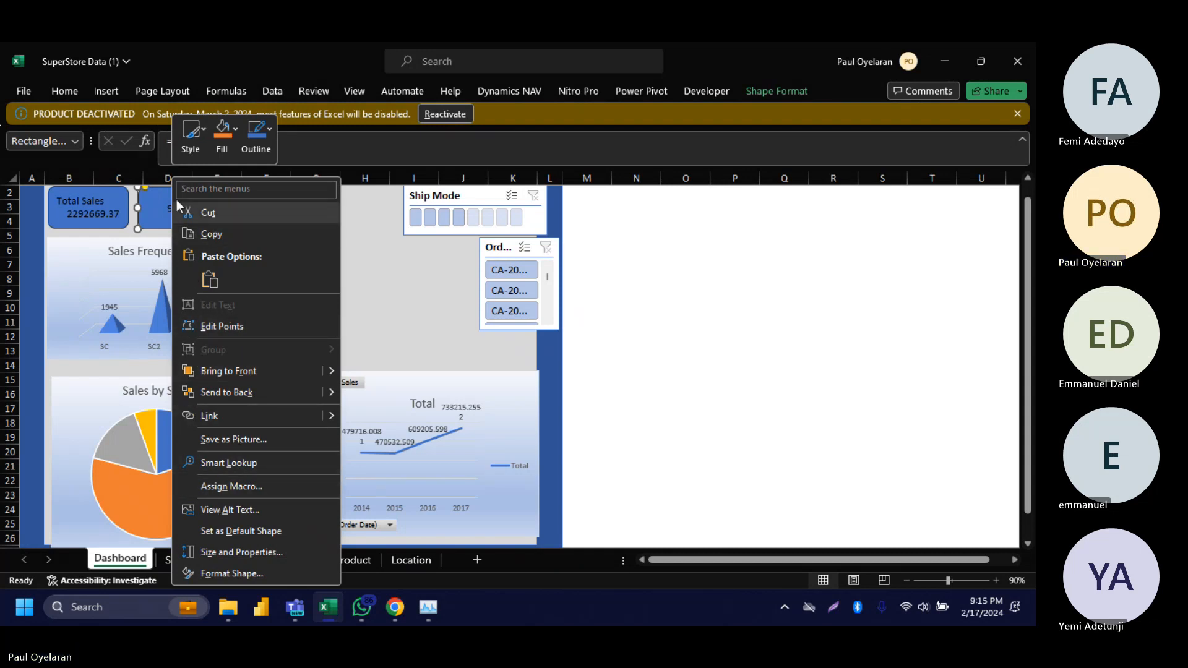
pyautogui.click(152, 202)
pyautogui.write('g')
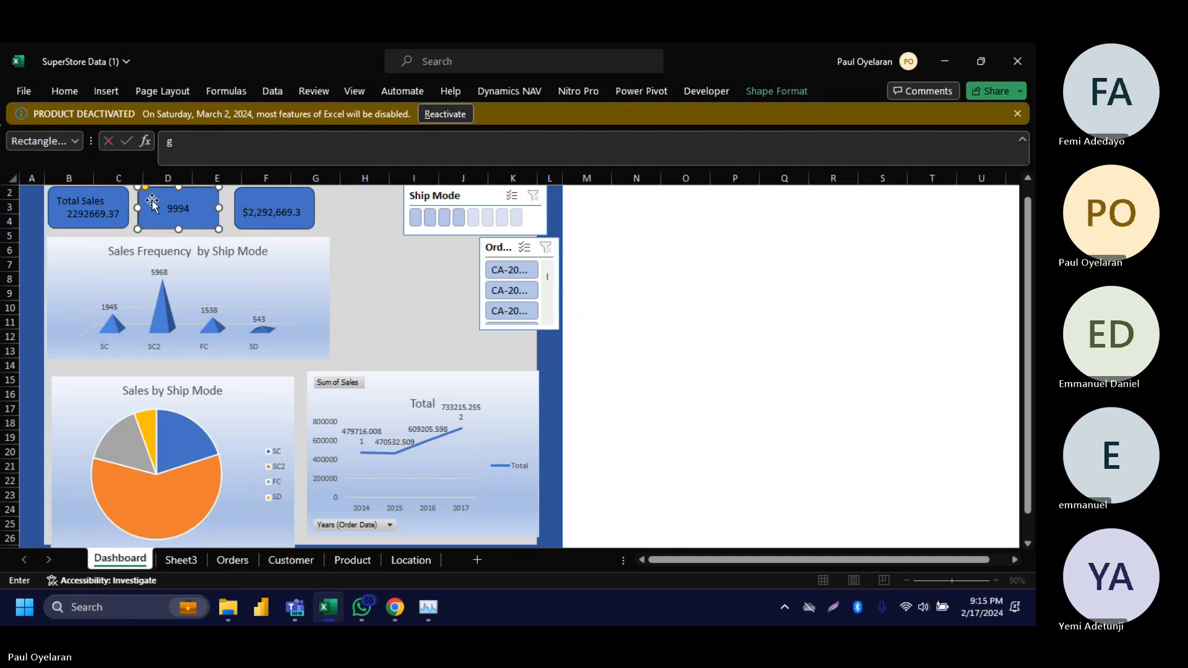
pyautogui.press('Return')
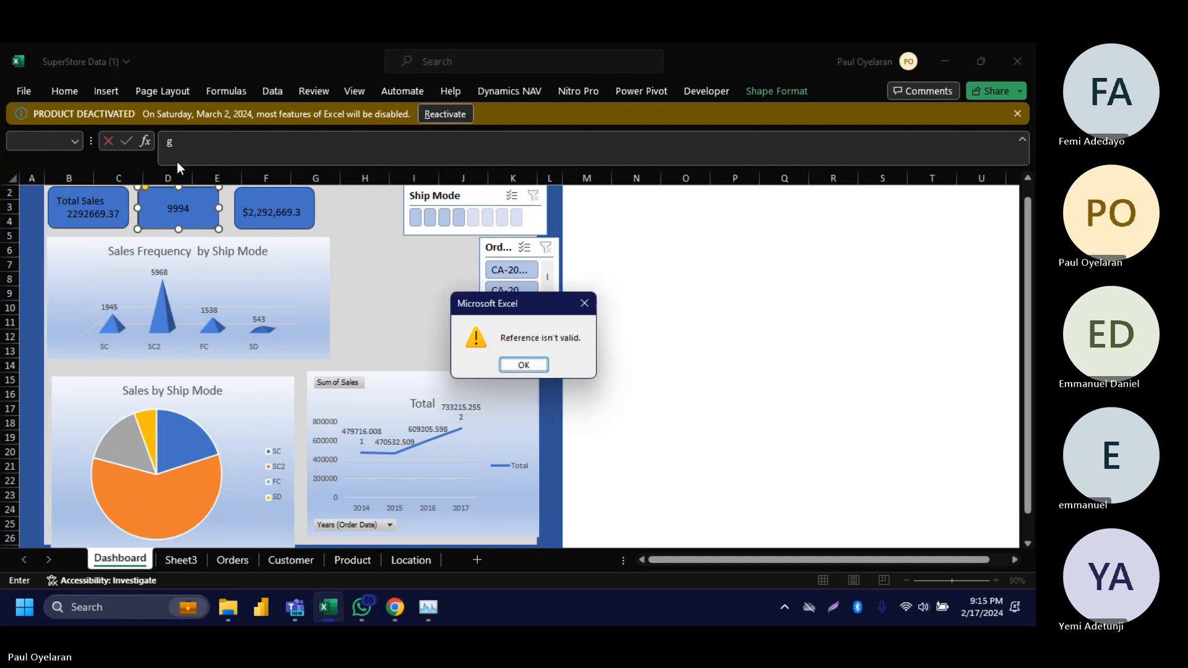
pyautogui.press('Return')
pyautogui.click(168, 209)
pyautogui.press('Return')
pyautogui.click(657, 302)
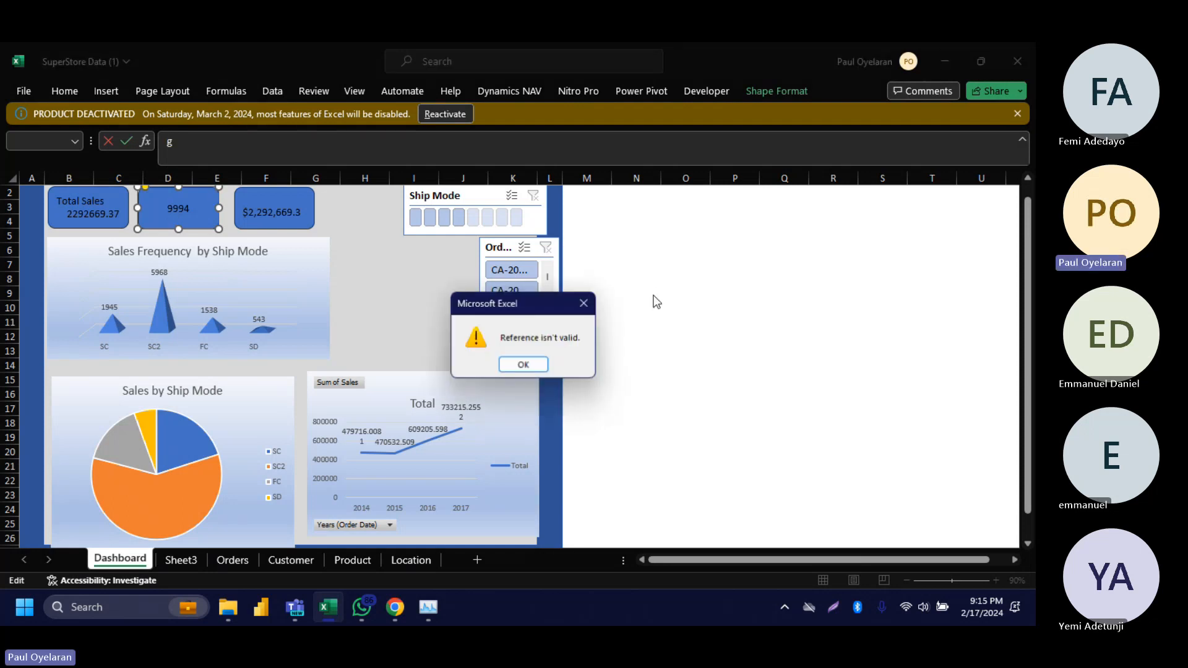
pyautogui.press('Return')
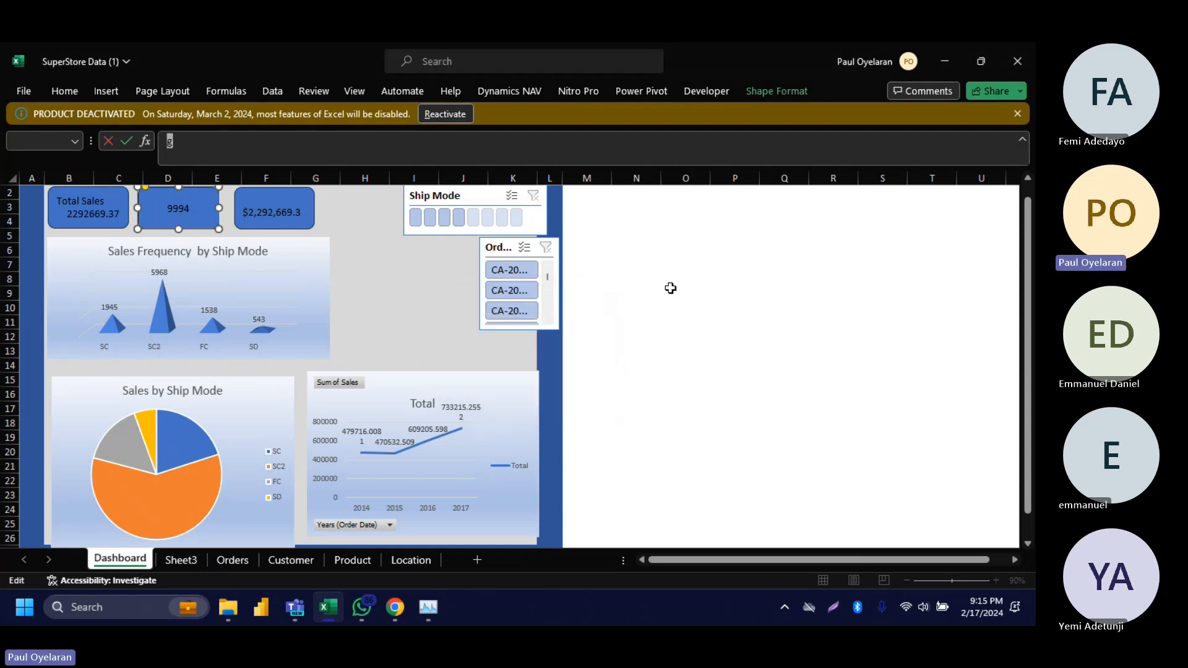
pyautogui.press('Escape')
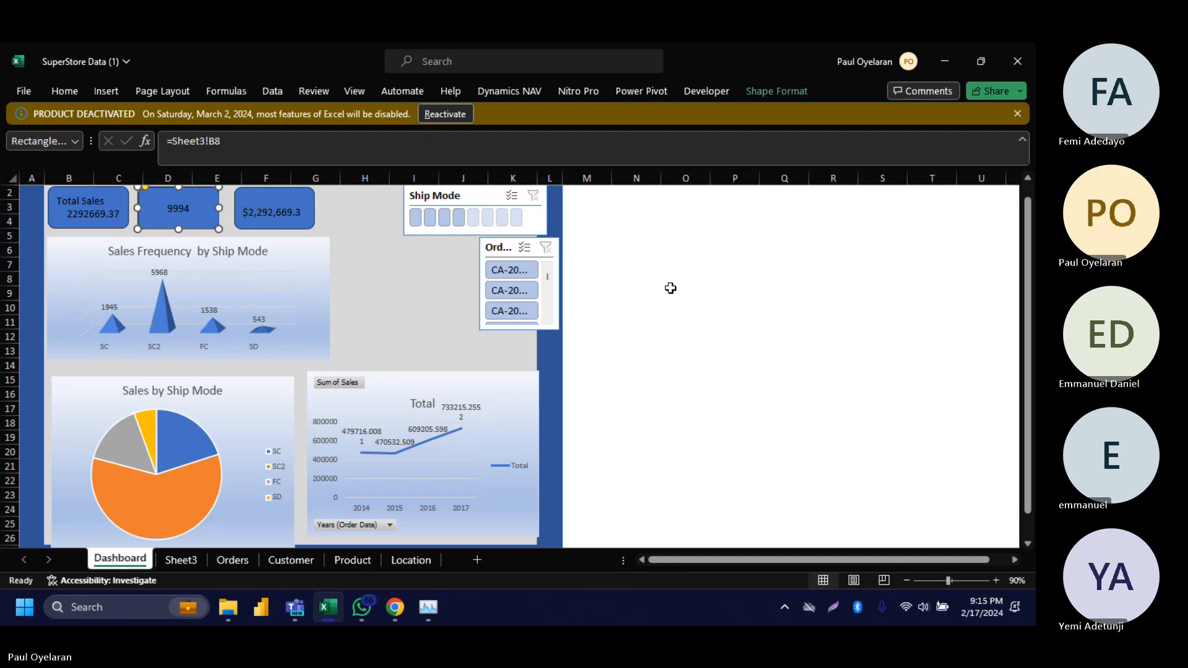
# Step: Add the heading "Total Order" on its own line above the linked value in the second card
pyautogui.click(671, 288)
pyautogui.click(171, 203)
pyautogui.rightClick(163, 199)
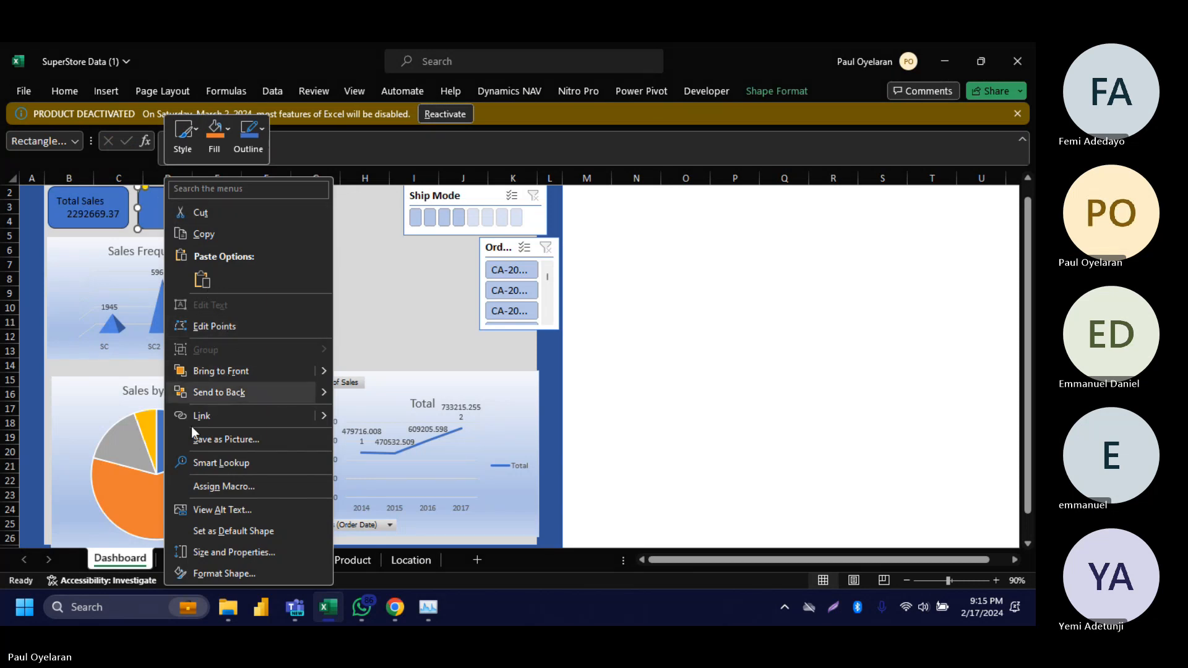
pyautogui.press('Escape')
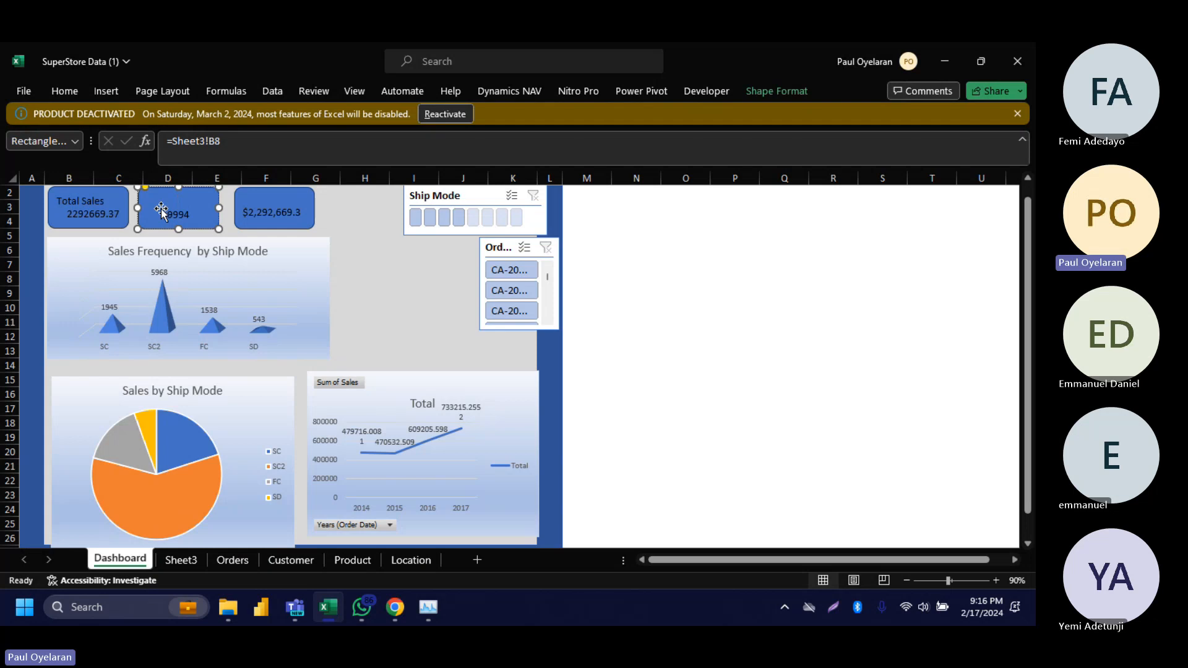
pyautogui.write('Total')
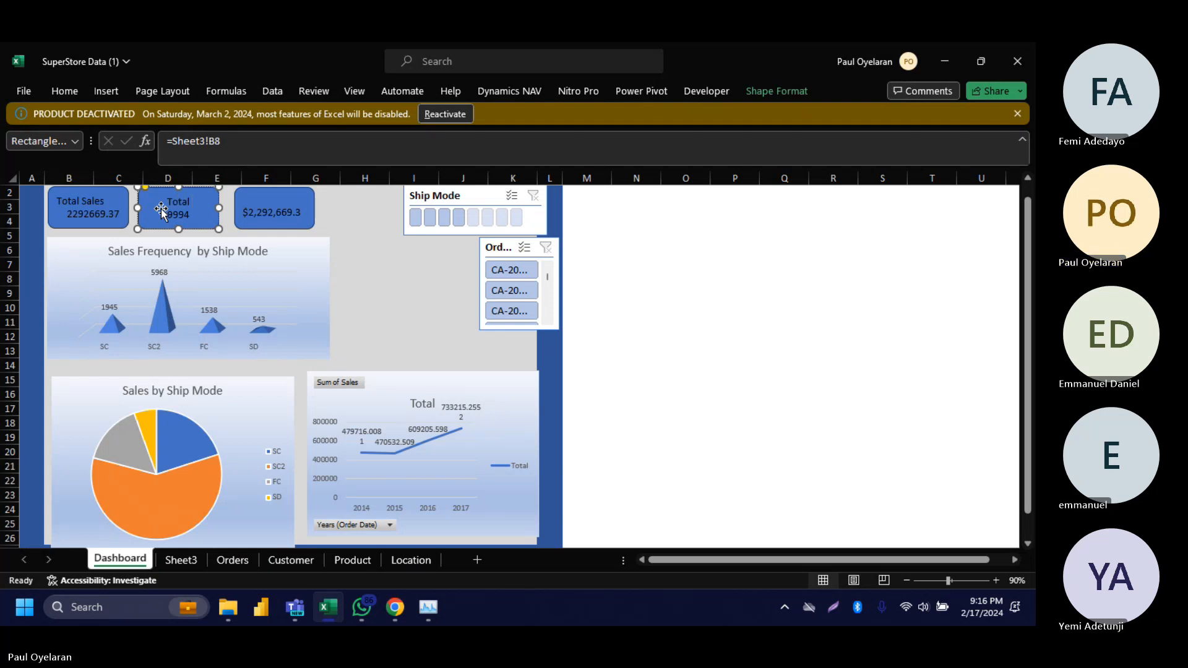
pyautogui.write(' Ordw')
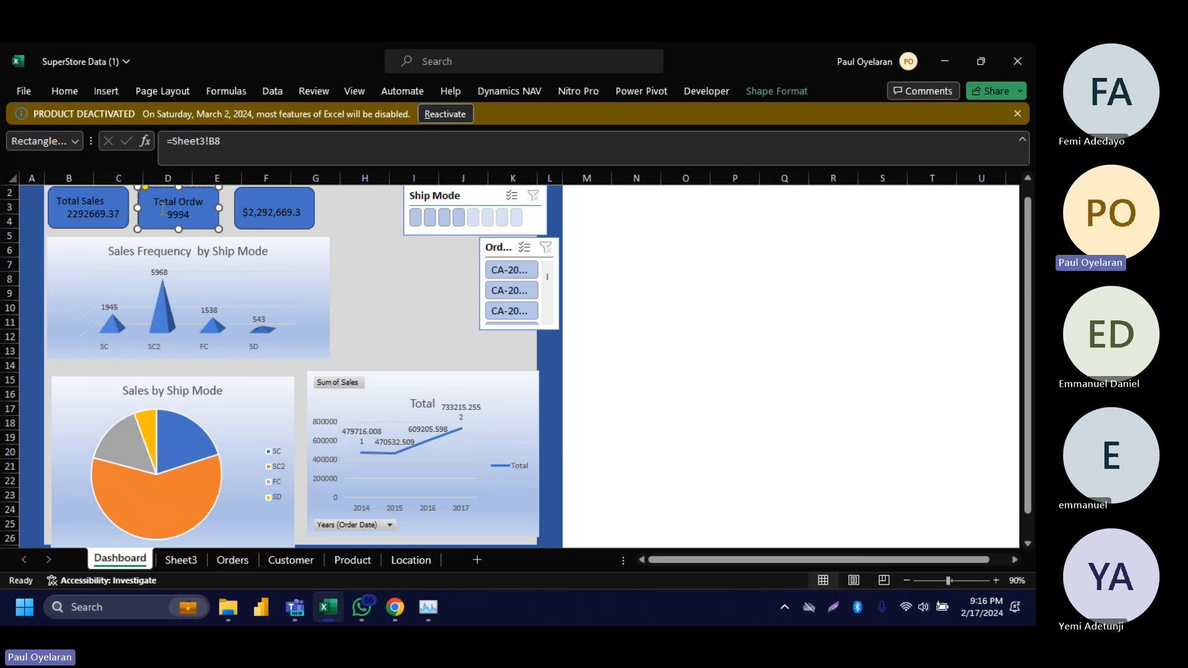
pyautogui.press('BackSpace')
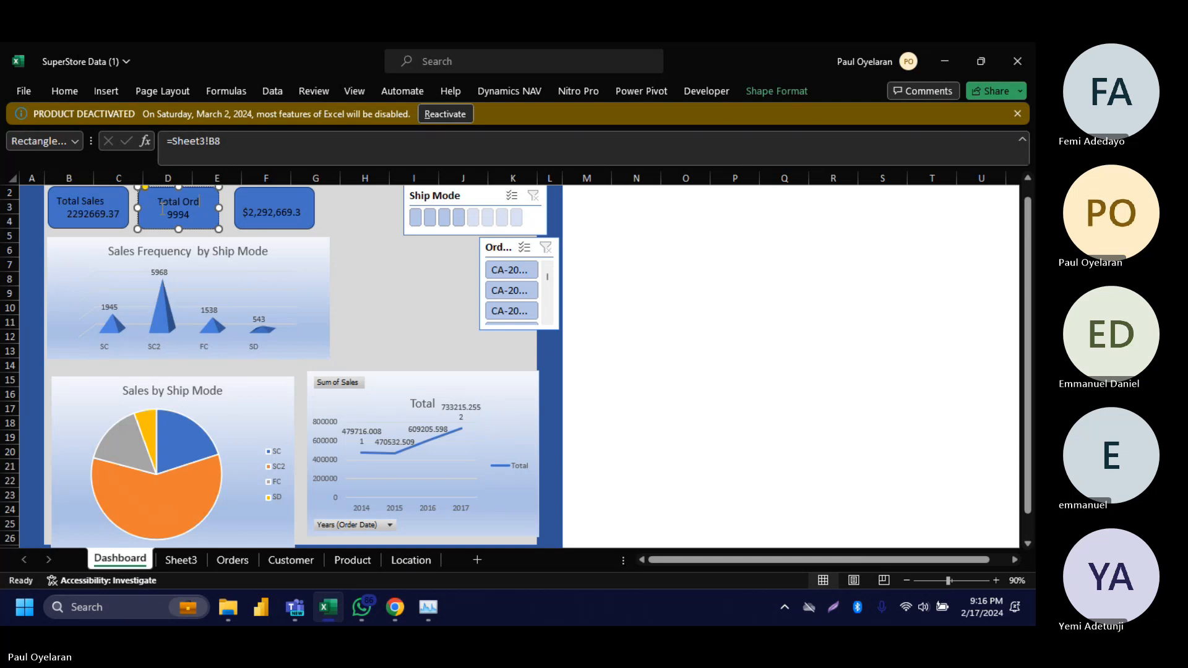
pyautogui.write('er')
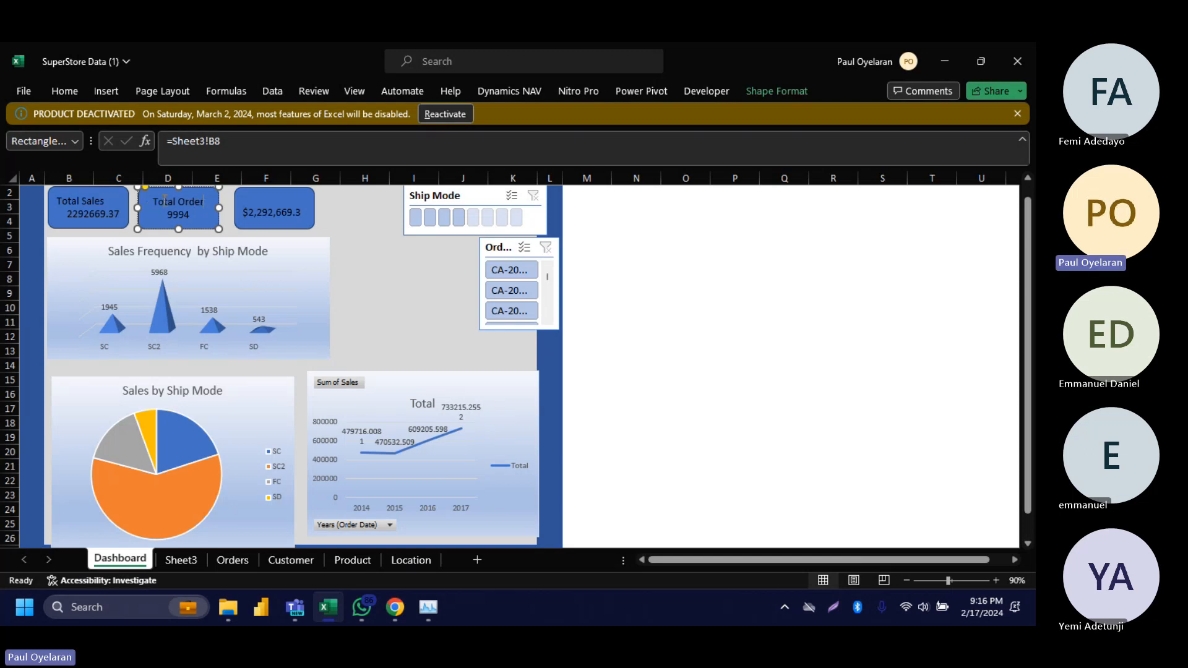
# Step: Set the font color of the Total Order card's heading and value to white
pyautogui.click(70, 93)
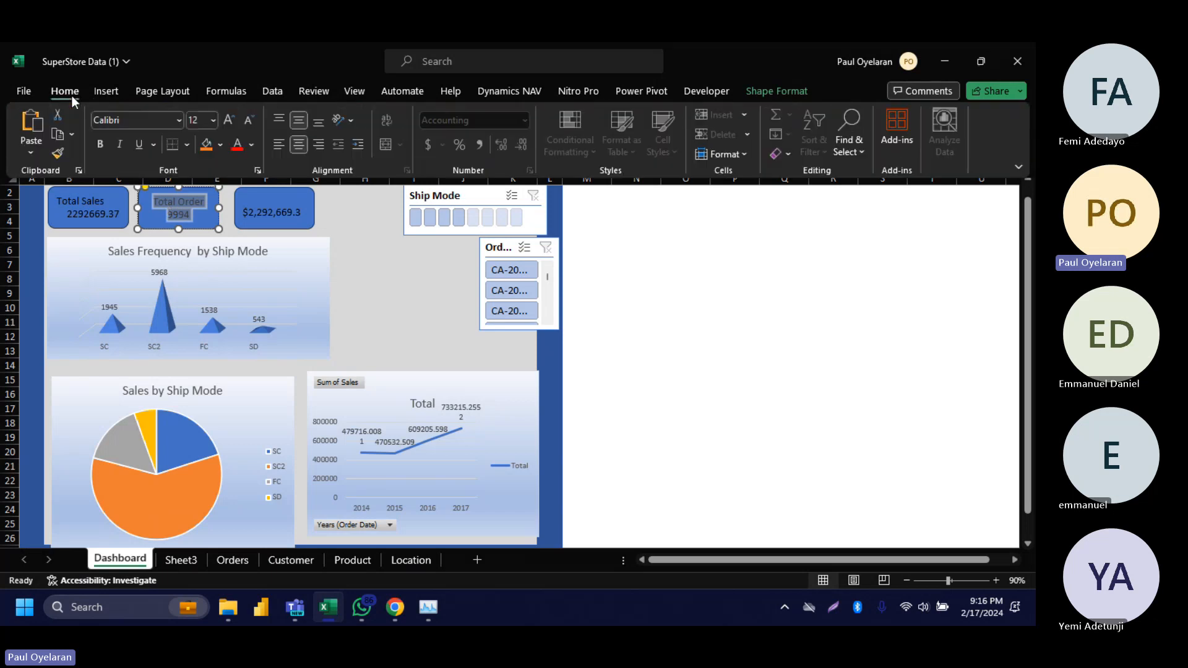
pyautogui.click(252, 147)
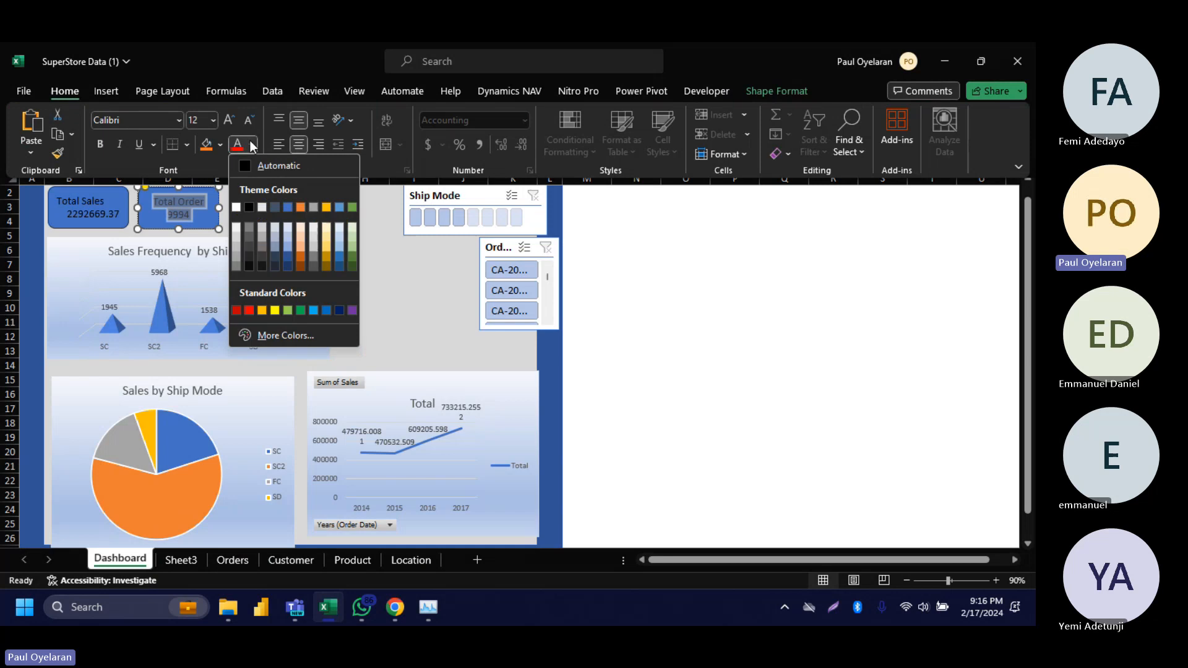
pyautogui.click(238, 207)
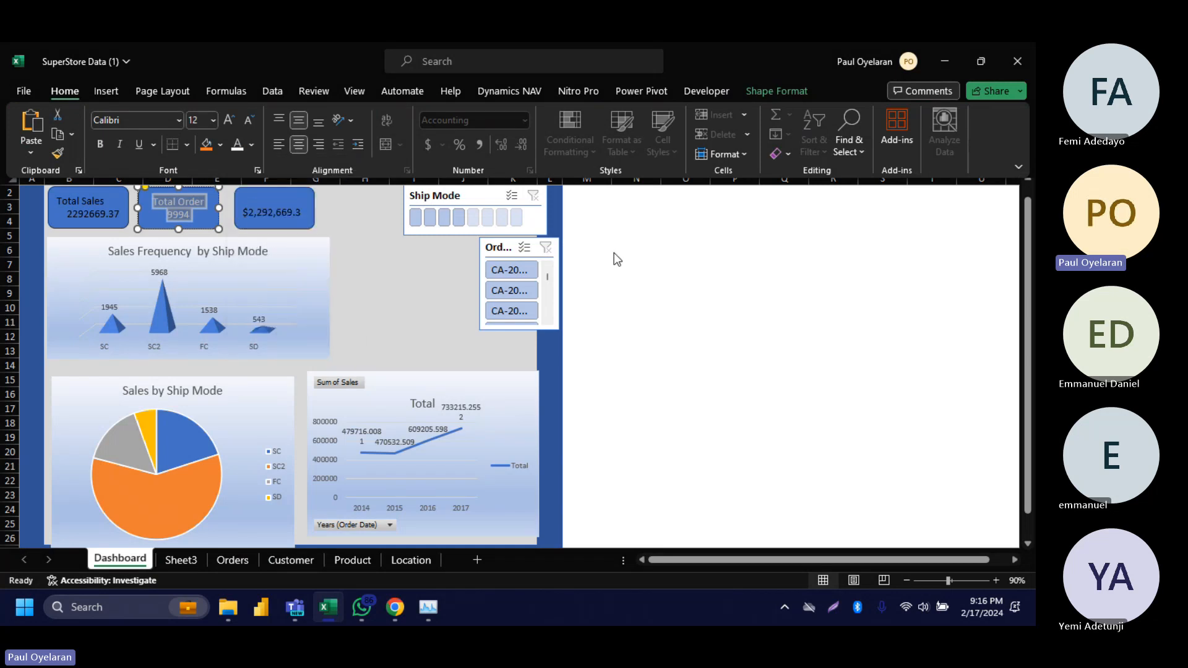
# Step: Enlarge the heading and value text of the Total Order card by one font size step
pyautogui.click(708, 277)
pyautogui.click(776, 332)
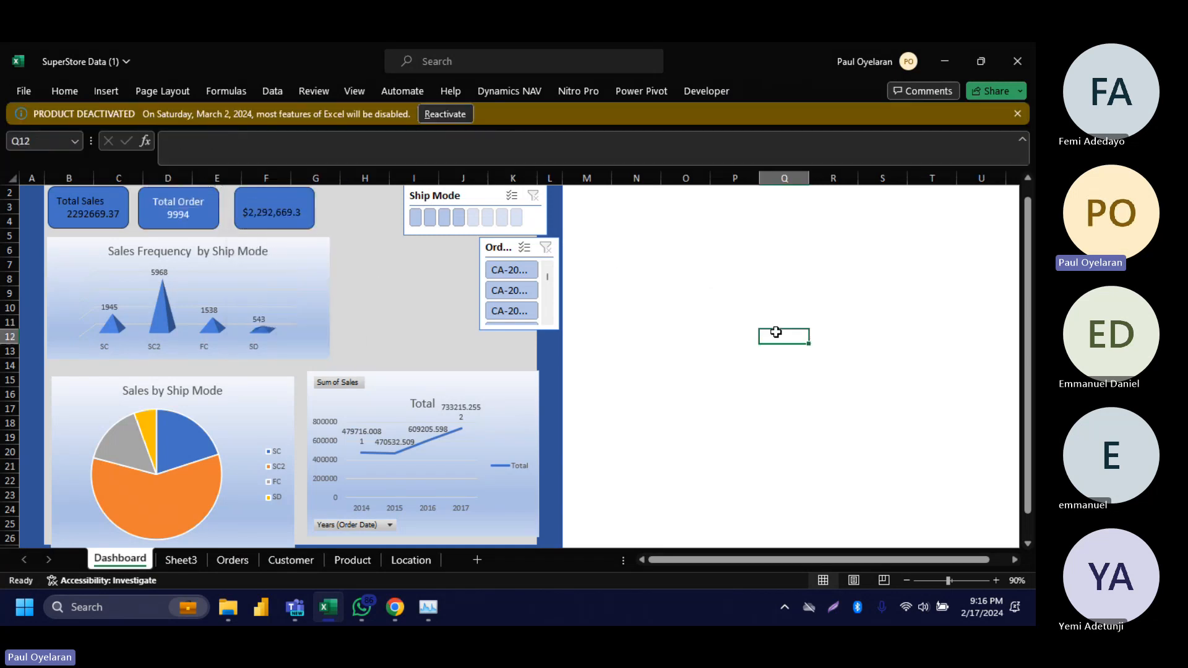
pyautogui.click(189, 214)
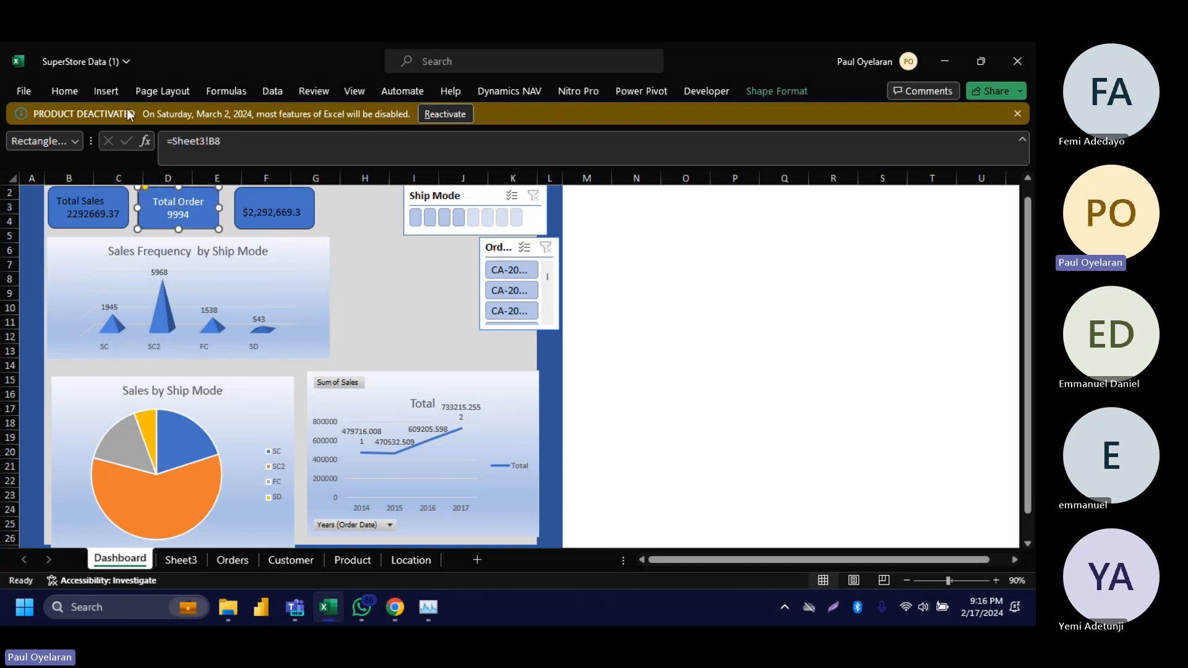
pyautogui.click(67, 87)
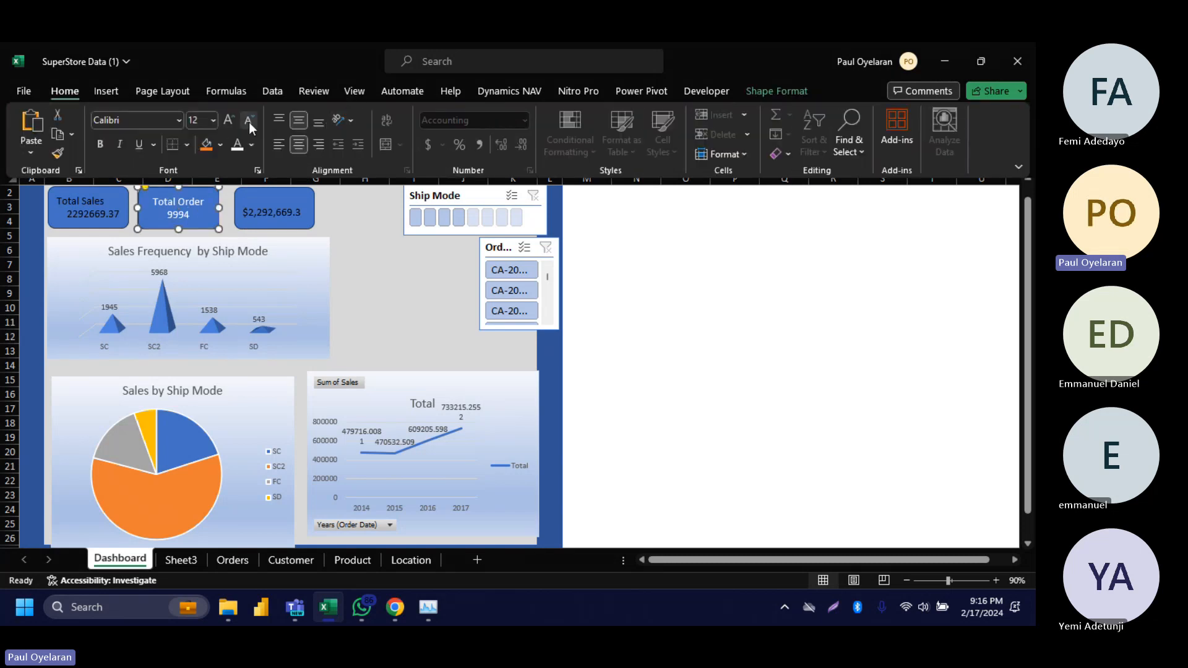
pyautogui.click(223, 121)
pyautogui.click(222, 121)
pyautogui.click(247, 118)
# Step: Duplicate the yearly Sum of Sales pivot table on Sheet3 (G3:H8) at cell J3 for the third card
pyautogui.click(275, 214)
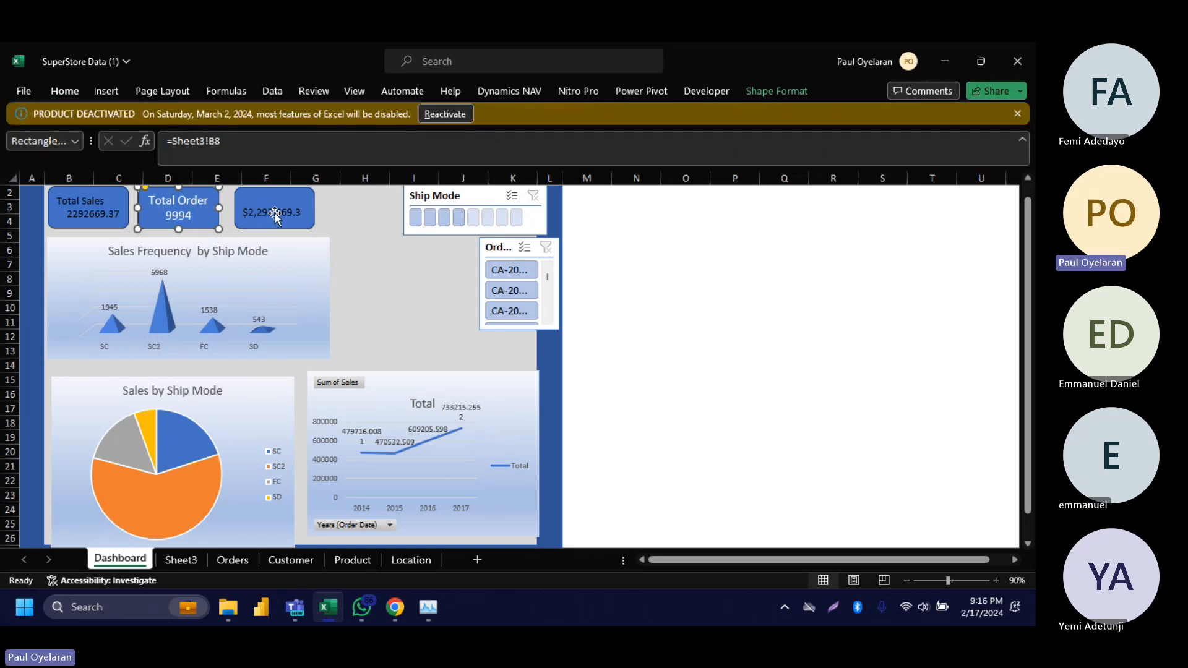
pyautogui.click(275, 214)
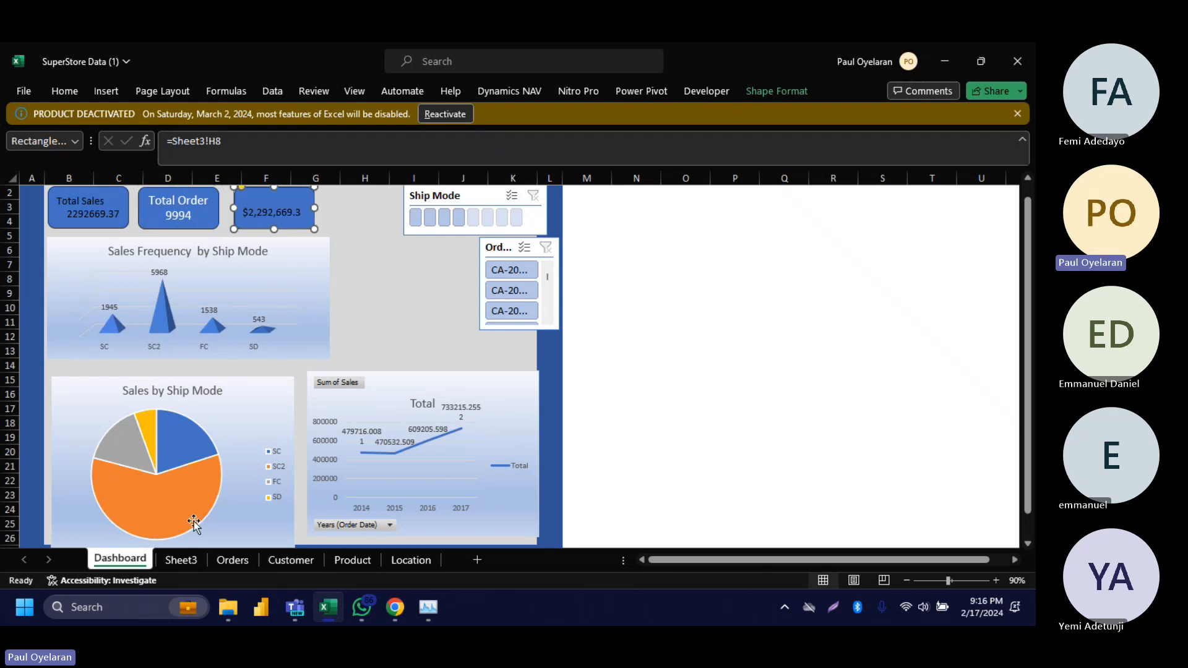
pyautogui.click(196, 562)
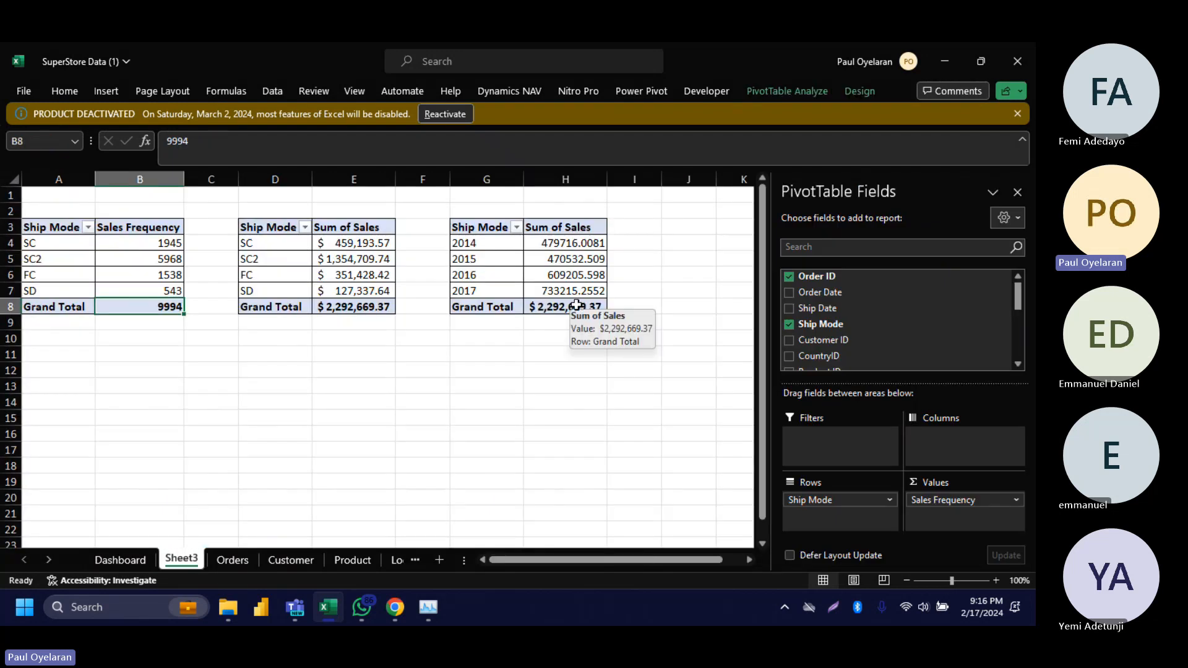
pyautogui.hscroll(2, 455, 252)
pyautogui.hscroll(2, 372, 235)
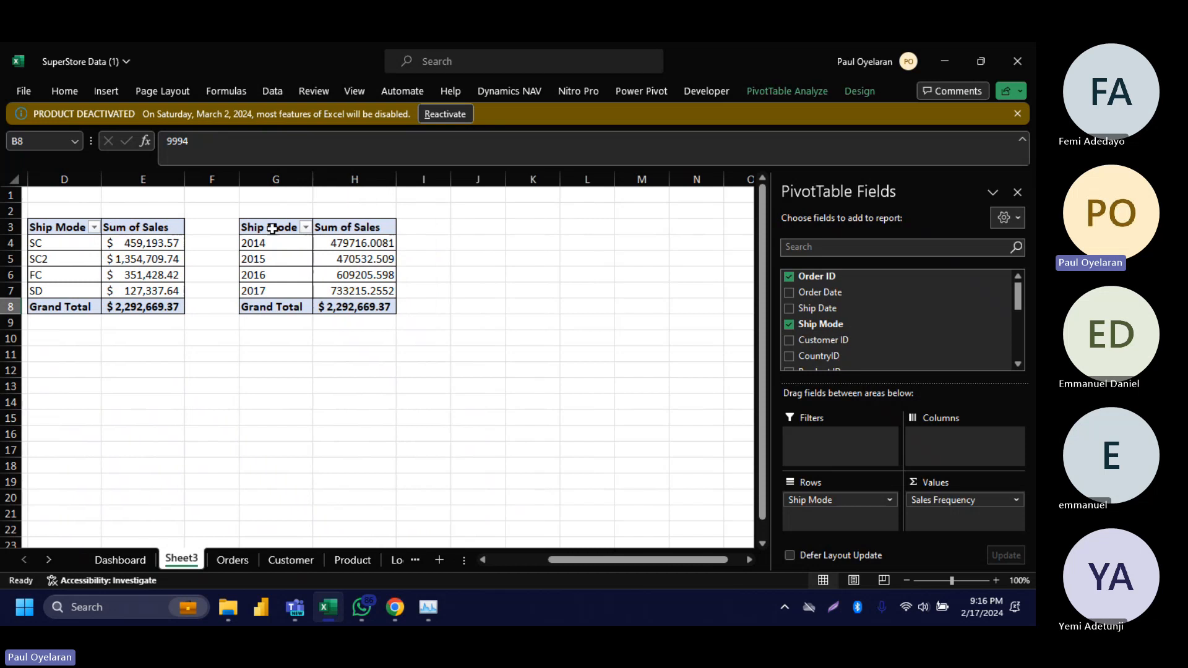
pyautogui.moveTo(272, 229); pyautogui.dragTo(365, 307)
pyautogui.hotkey('ctrl', 'c')
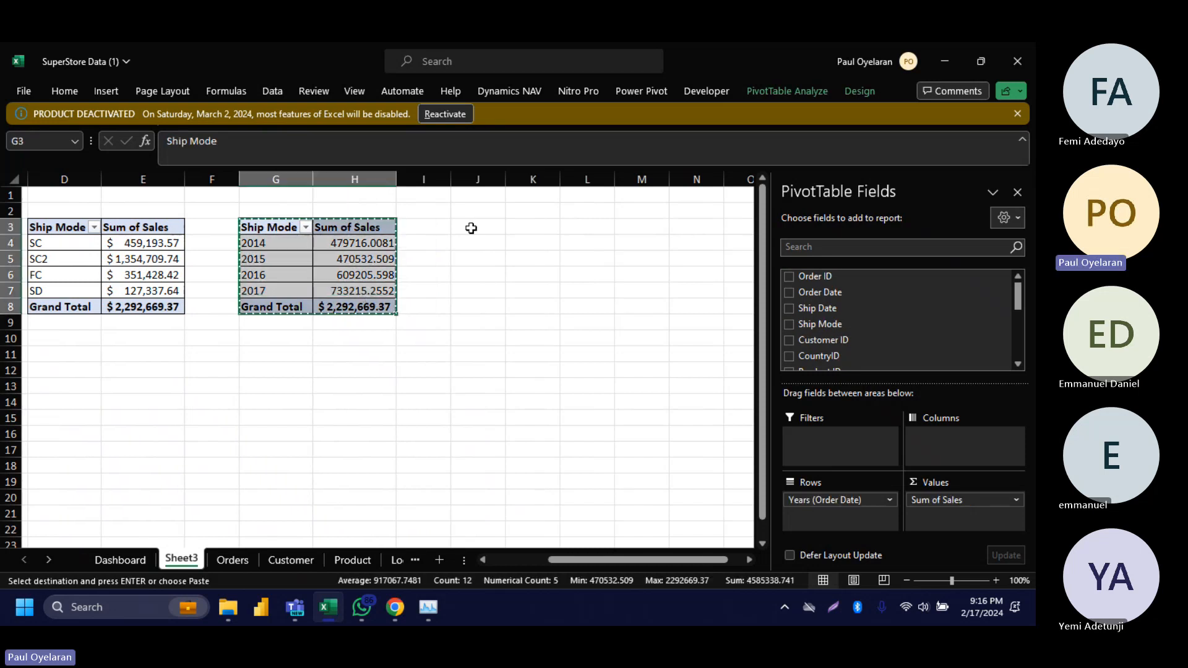
pyautogui.click(469, 223)
pyautogui.hotkey('ctrl', 'v')
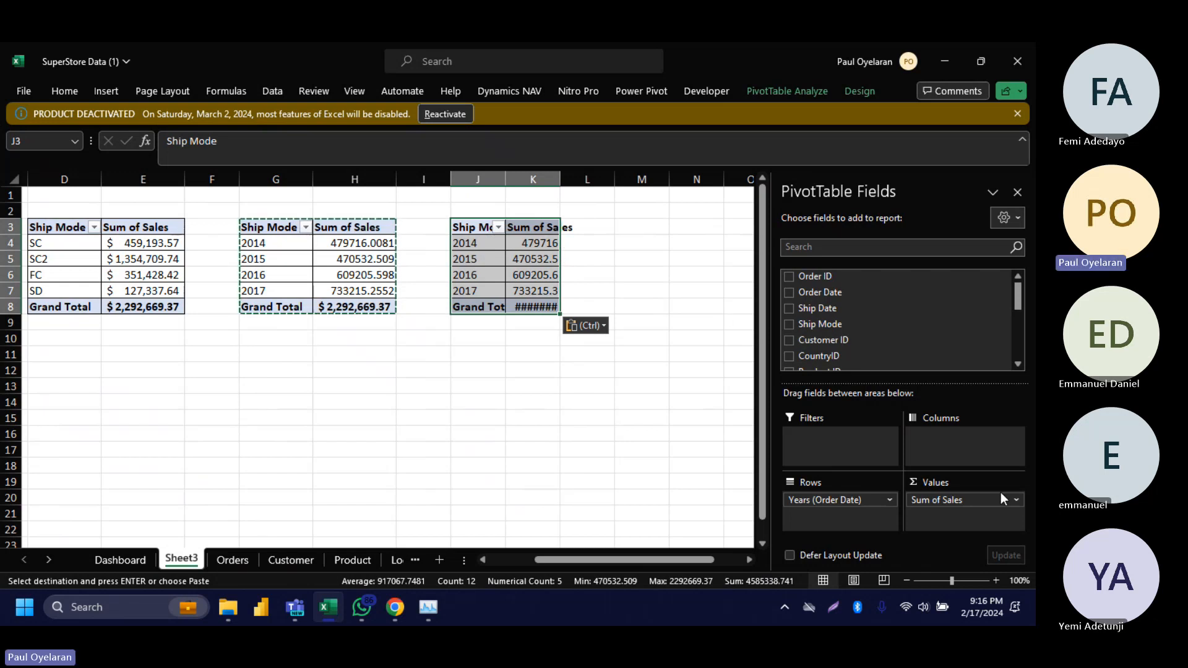
# Step: Replace Sum of Sales with the Discount field as the values of the duplicated pivot table
pyautogui.click(1015, 500)
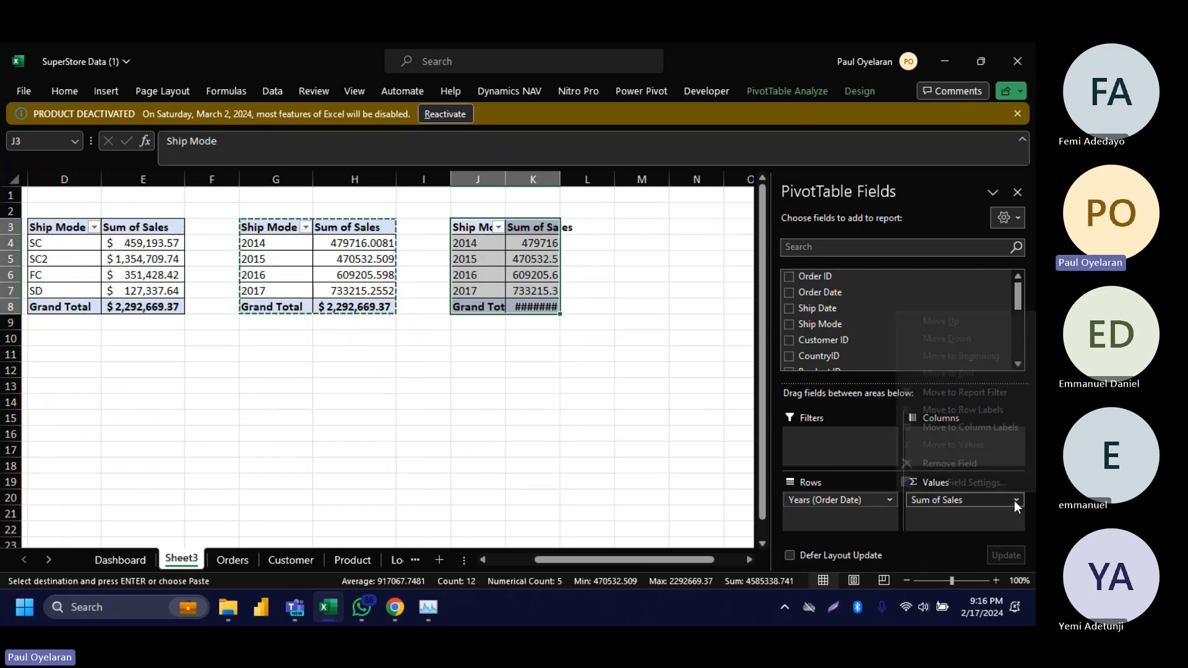
pyautogui.click(971, 464)
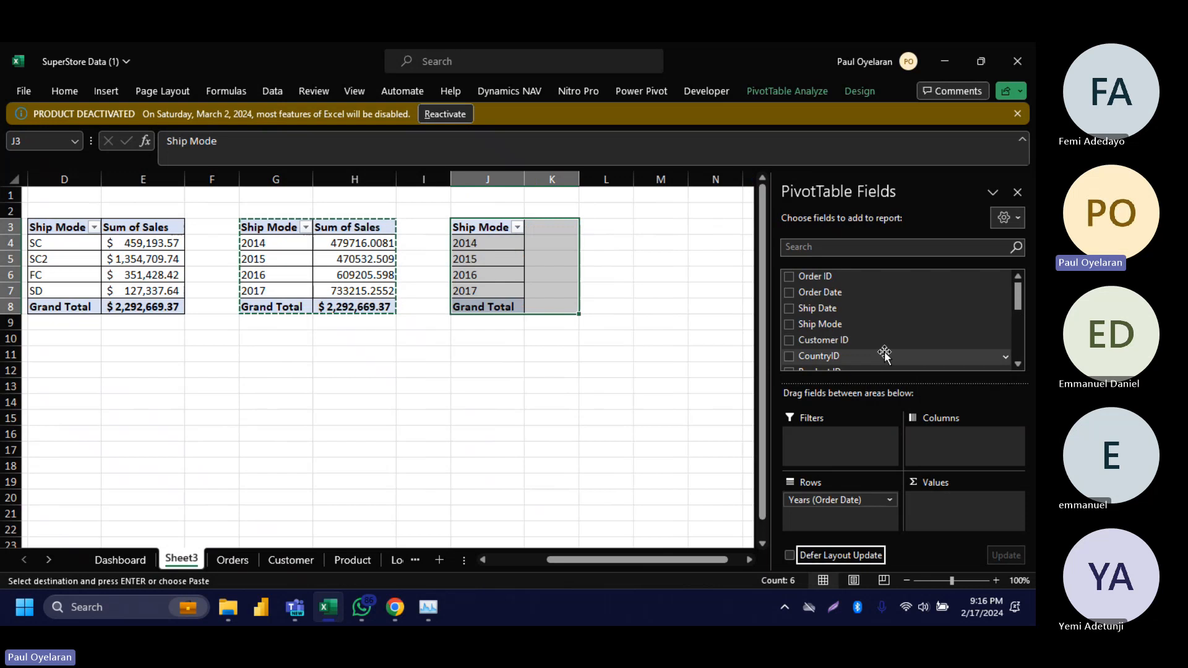
pyautogui.scroll(-1, 886, 353)
pyautogui.scroll(-3, 885, 353)
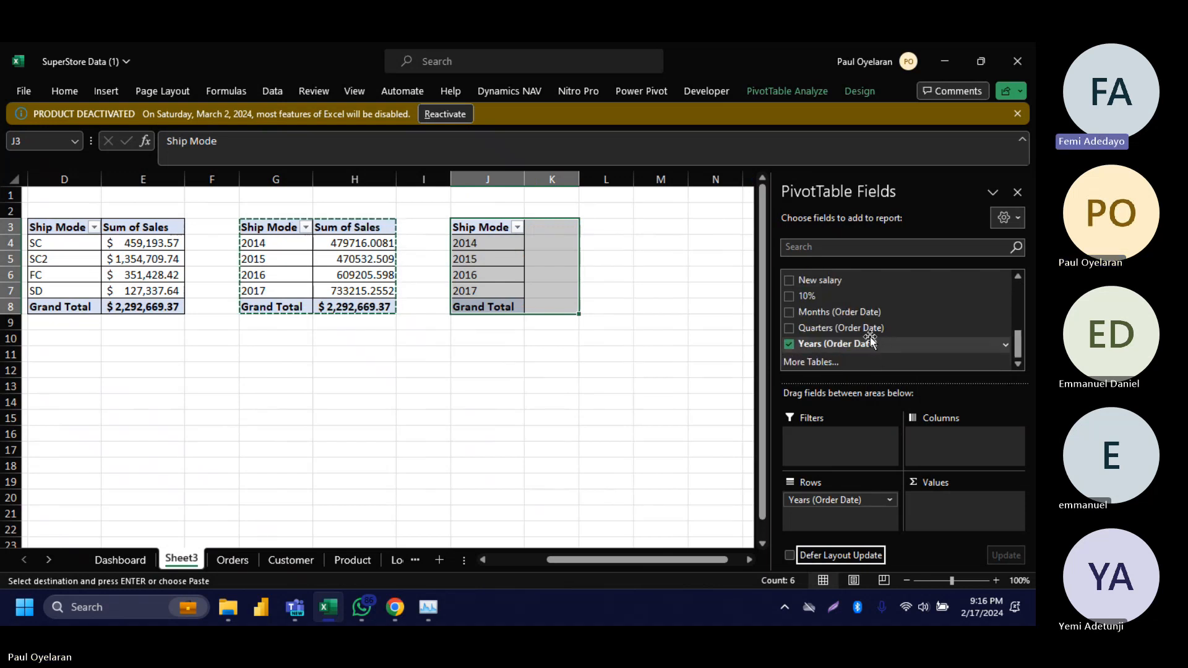
pyautogui.scroll(1, 869, 337)
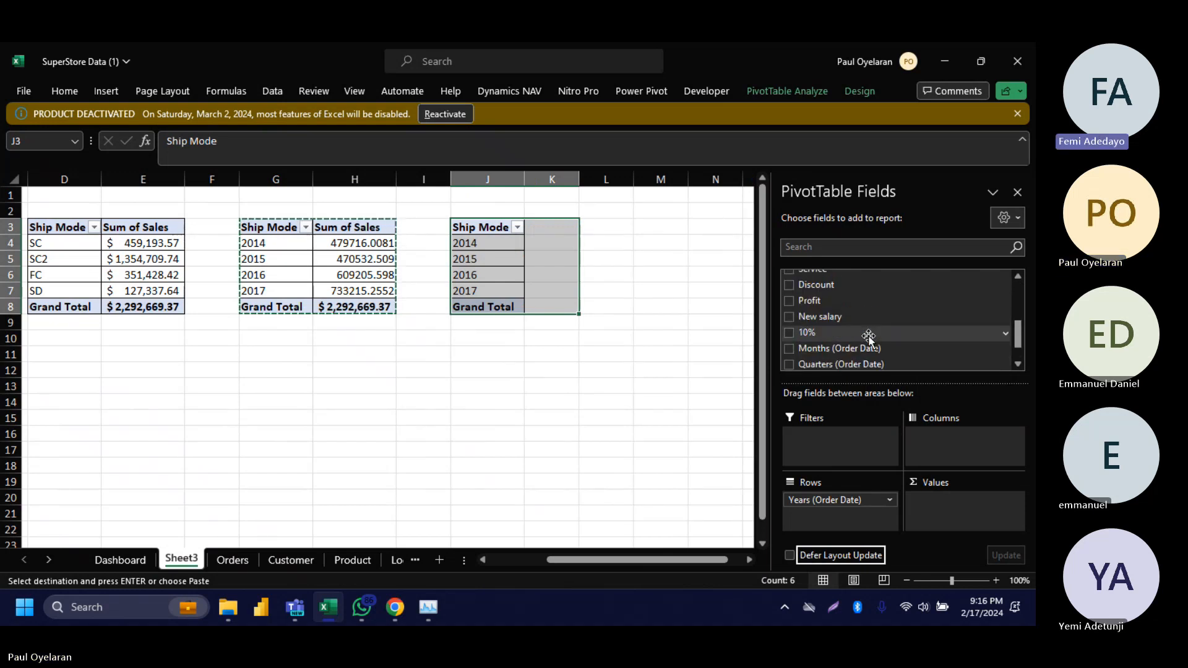
pyautogui.scroll(1, 869, 337)
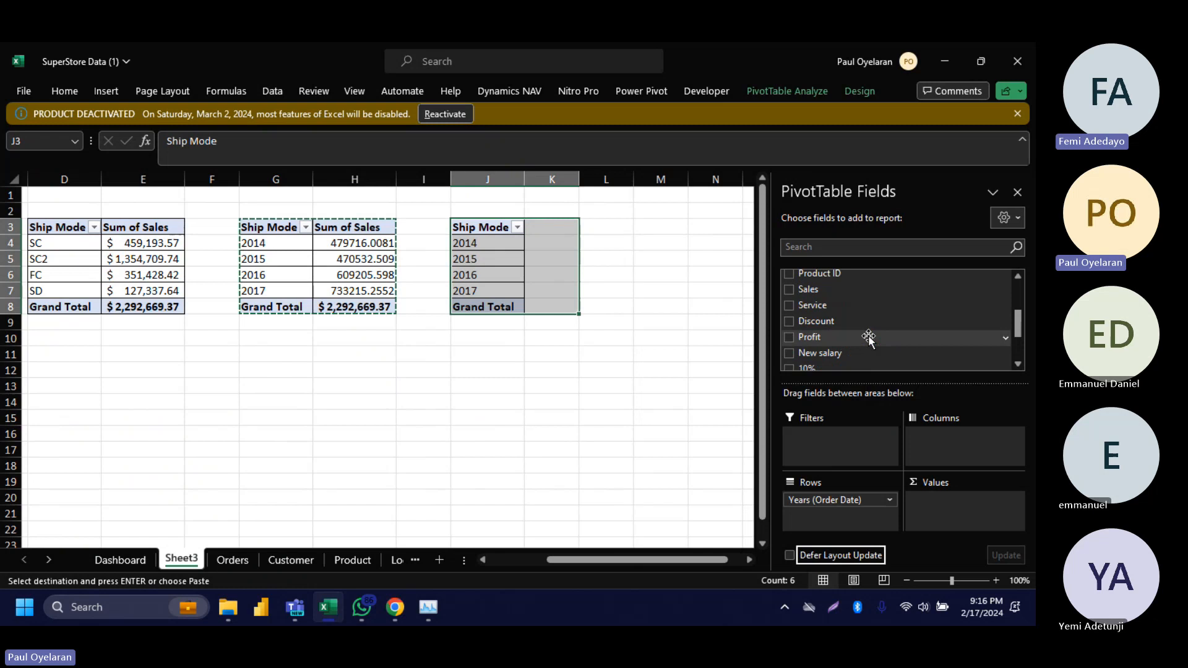
pyautogui.click(825, 322)
pyautogui.moveTo(825, 322); pyautogui.dragTo(956, 507)
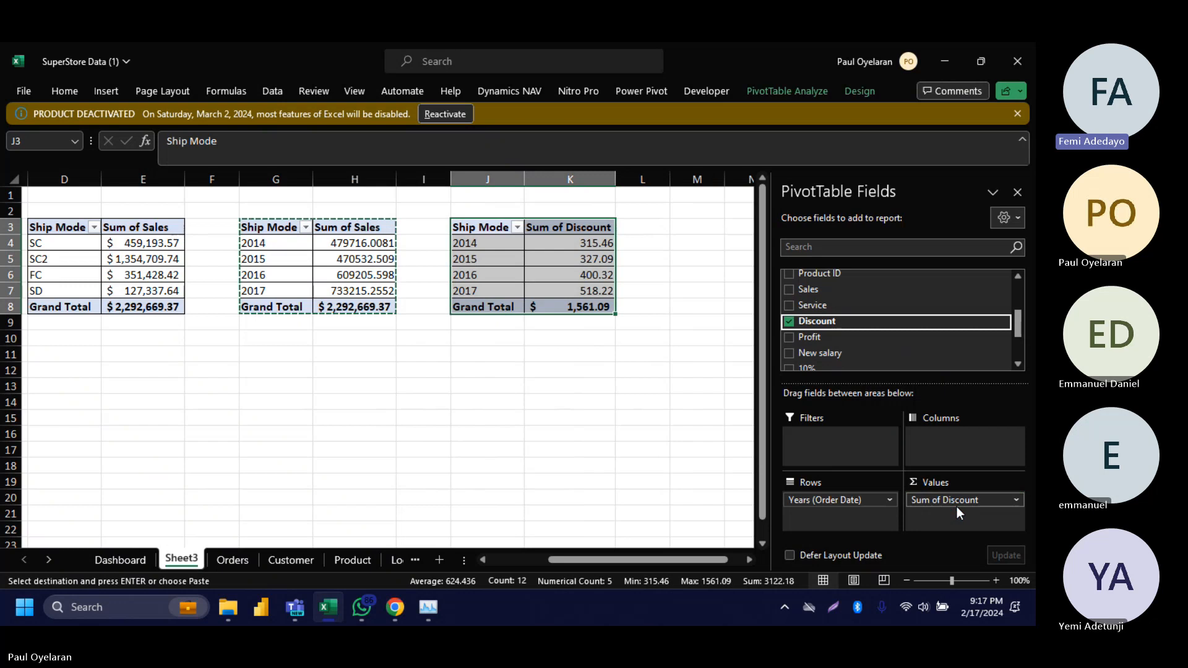
pyautogui.click(785, 92)
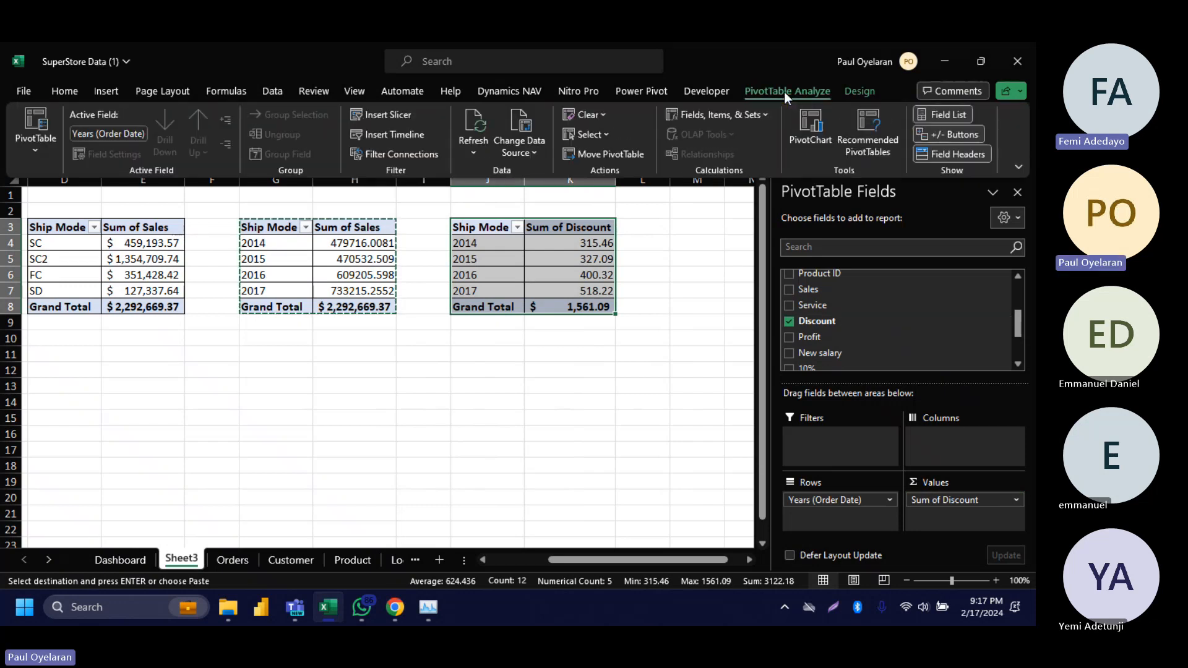
pyautogui.click(30, 148)
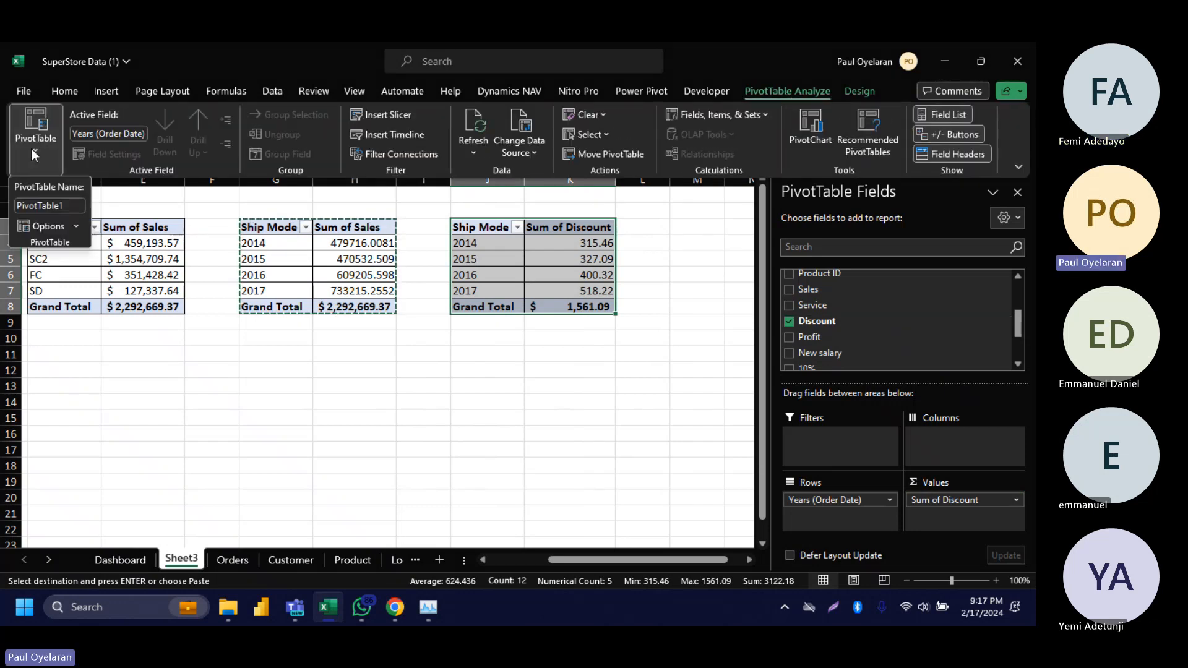
pyautogui.click(77, 226)
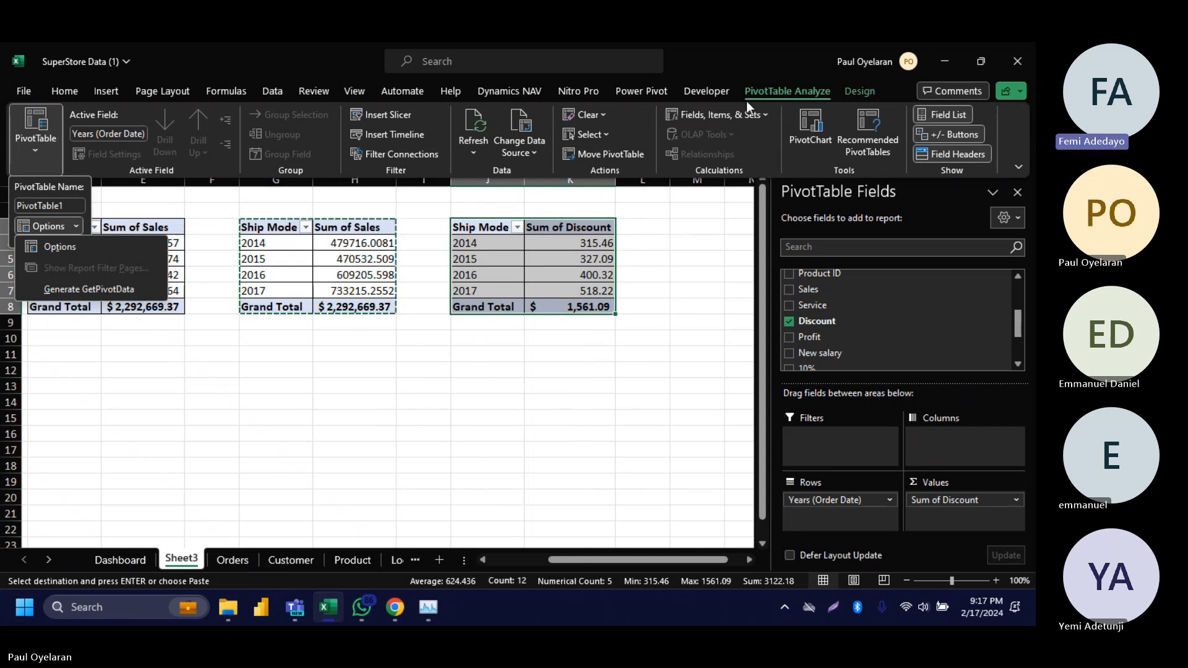
pyautogui.press('Escape')
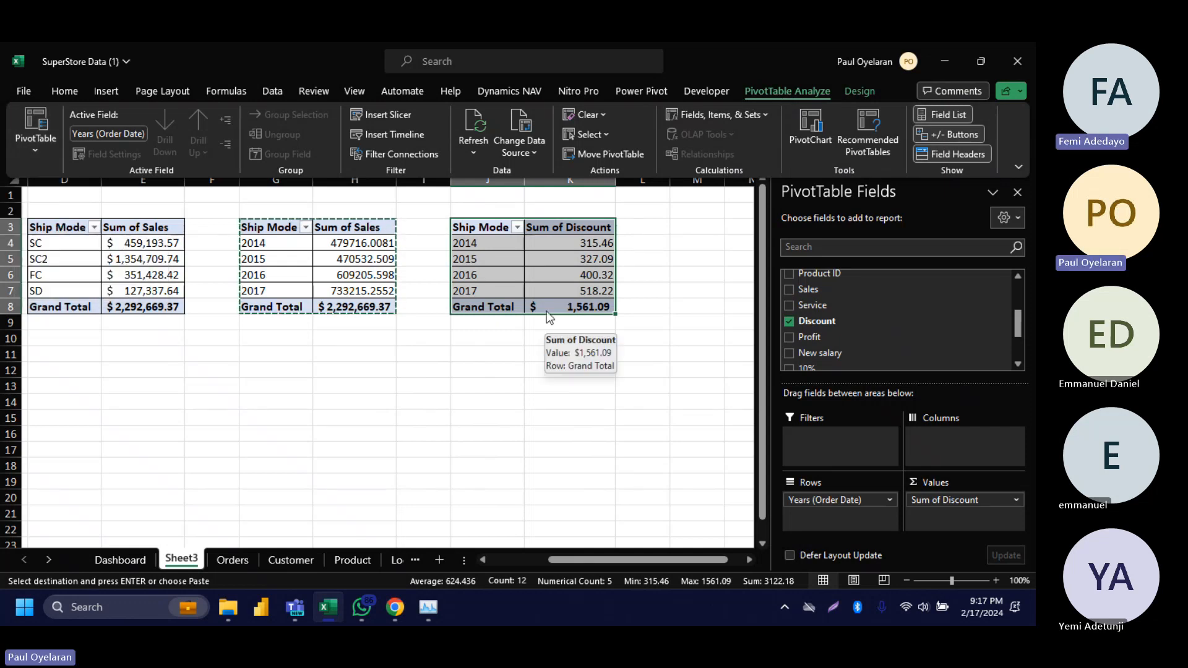
pyautogui.click(35, 139)
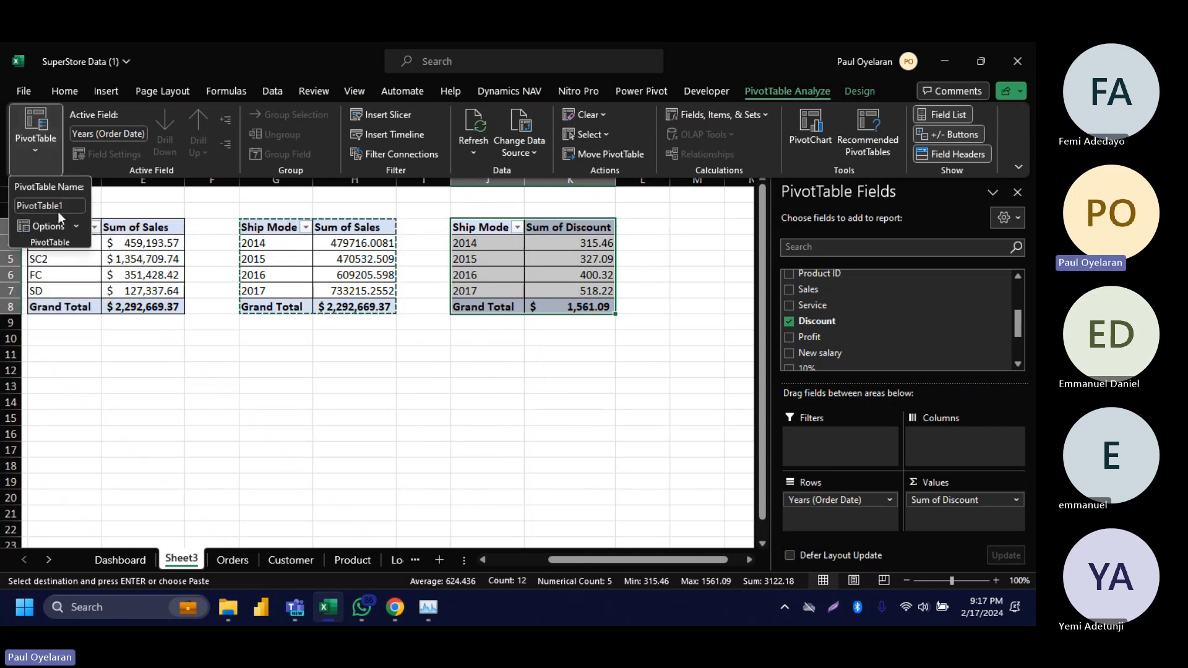
pyautogui.press('Escape')
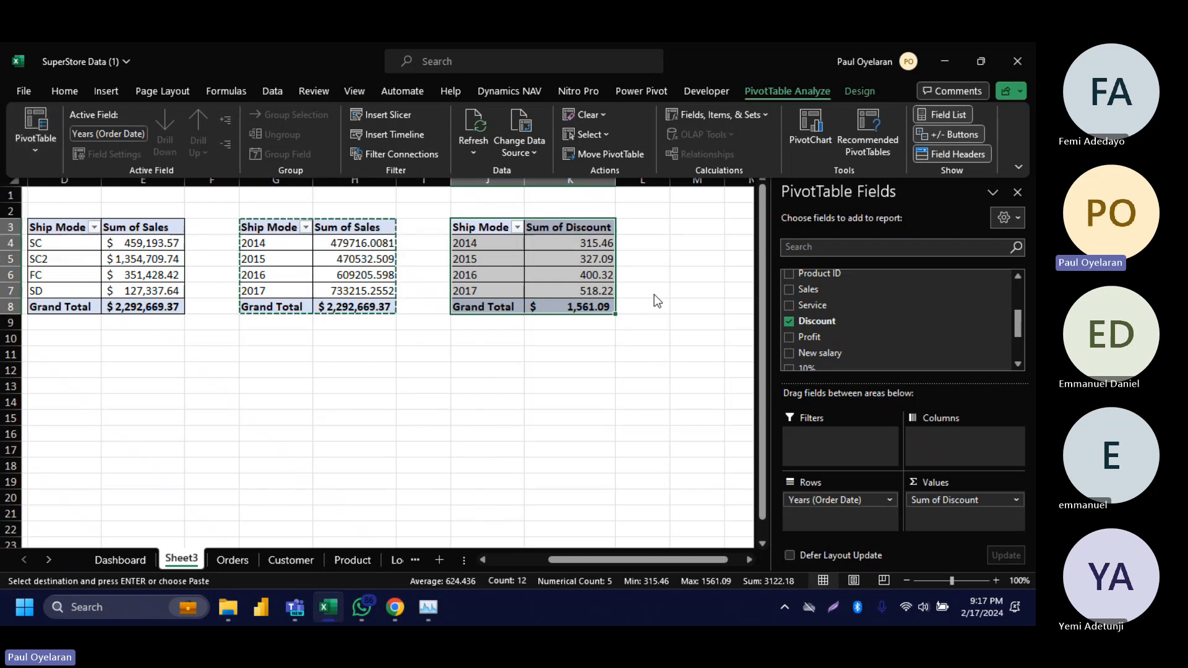
# Step: Relink the third dashboard card to the Sum of Discount grand total with the formula =Sheet3!K8
pyautogui.click(123, 562)
pyautogui.click(121, 560)
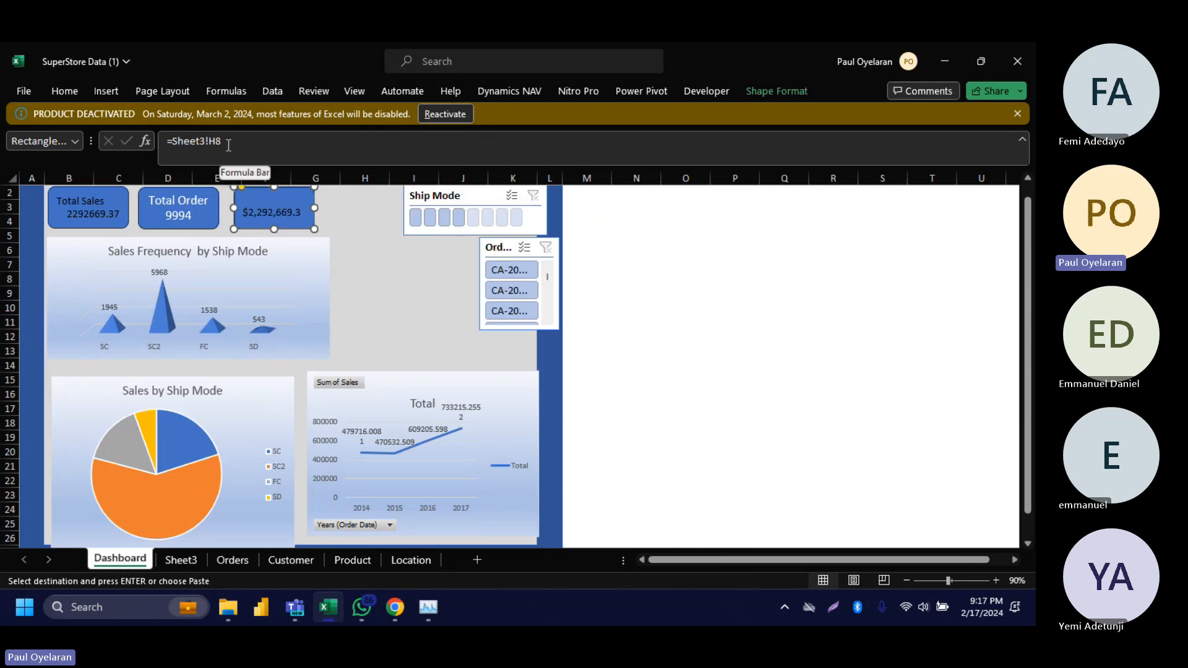
pyautogui.click(171, 560)
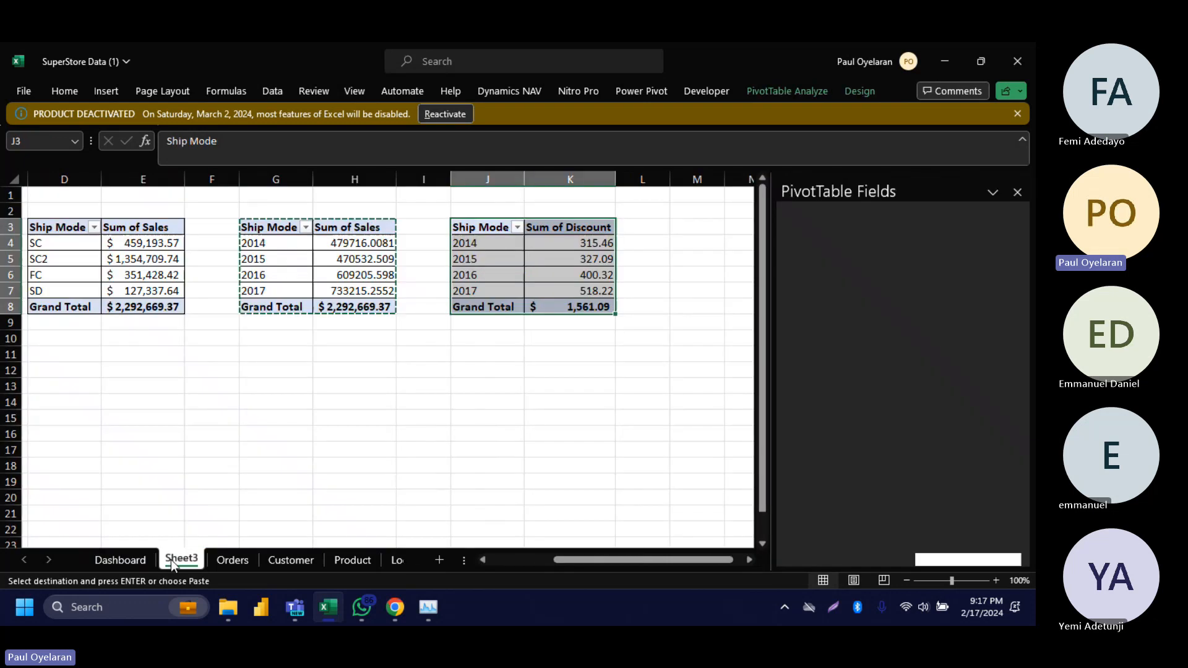
pyautogui.click(576, 307)
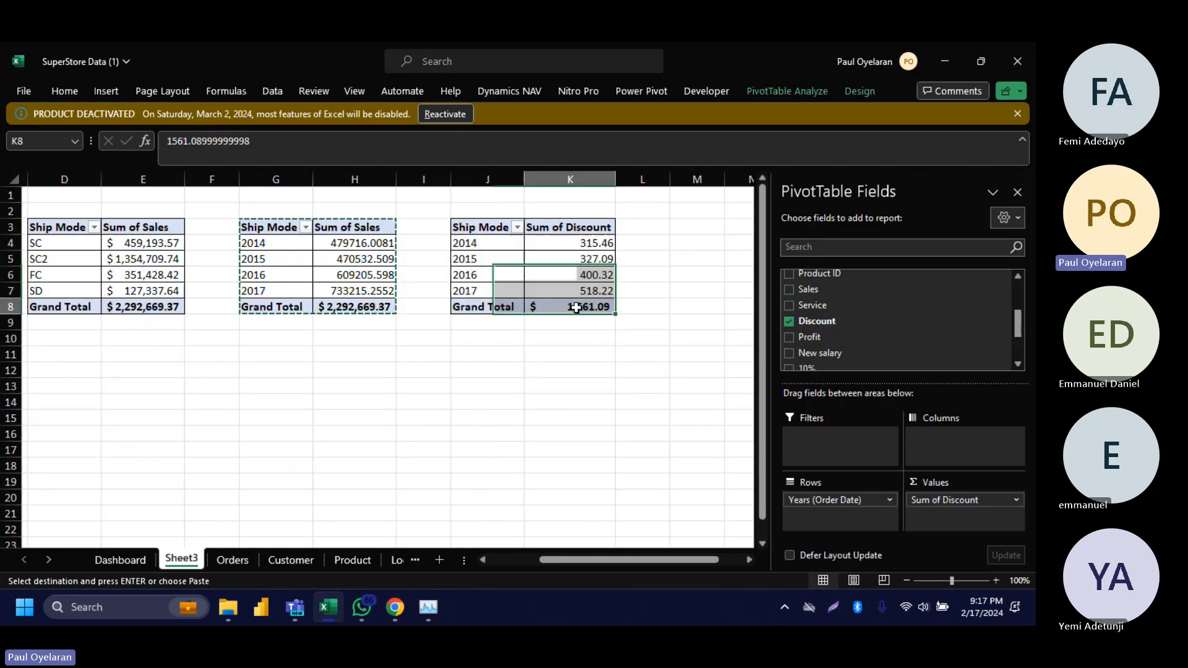
pyautogui.click(120, 560)
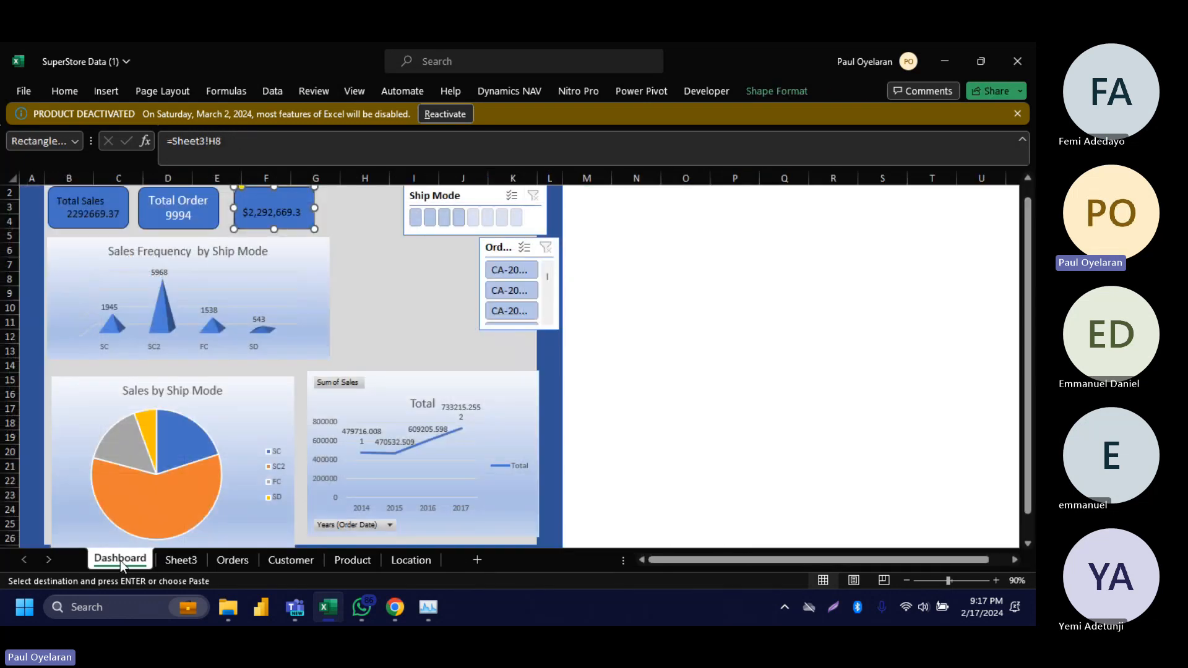
pyautogui.click(215, 142)
pyautogui.press('BackSpace')
pyautogui.write('K')
pyautogui.press('Return')
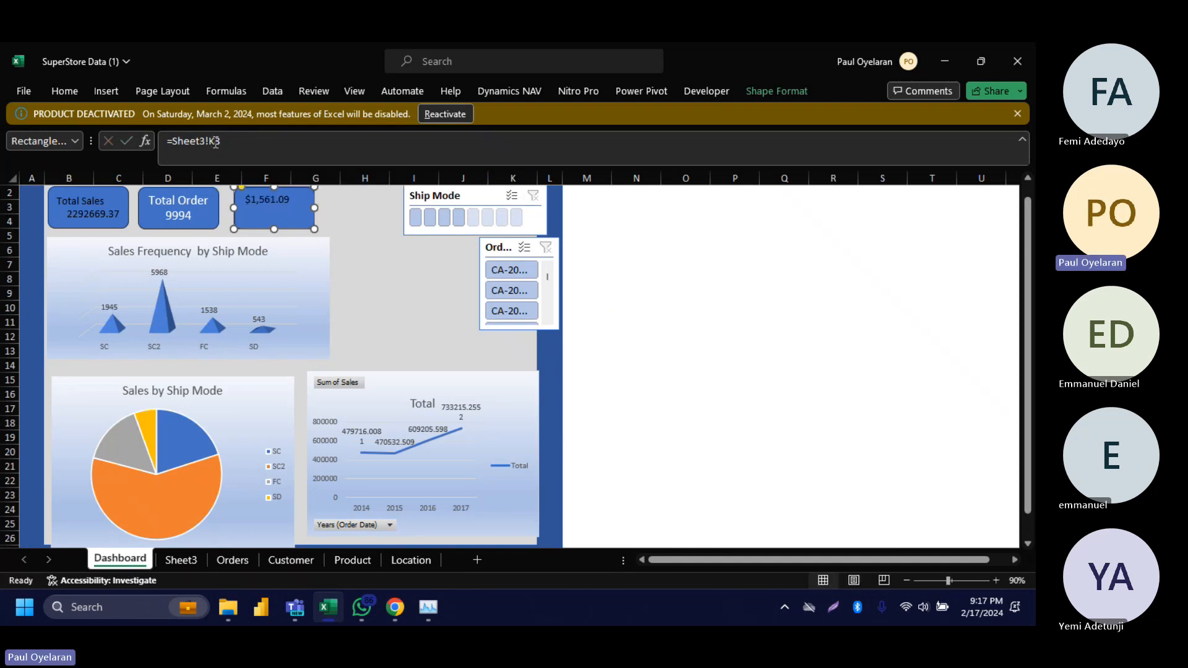
# Step: Center the third card's text vertically and horizontally within its shape
pyautogui.click(69, 91)
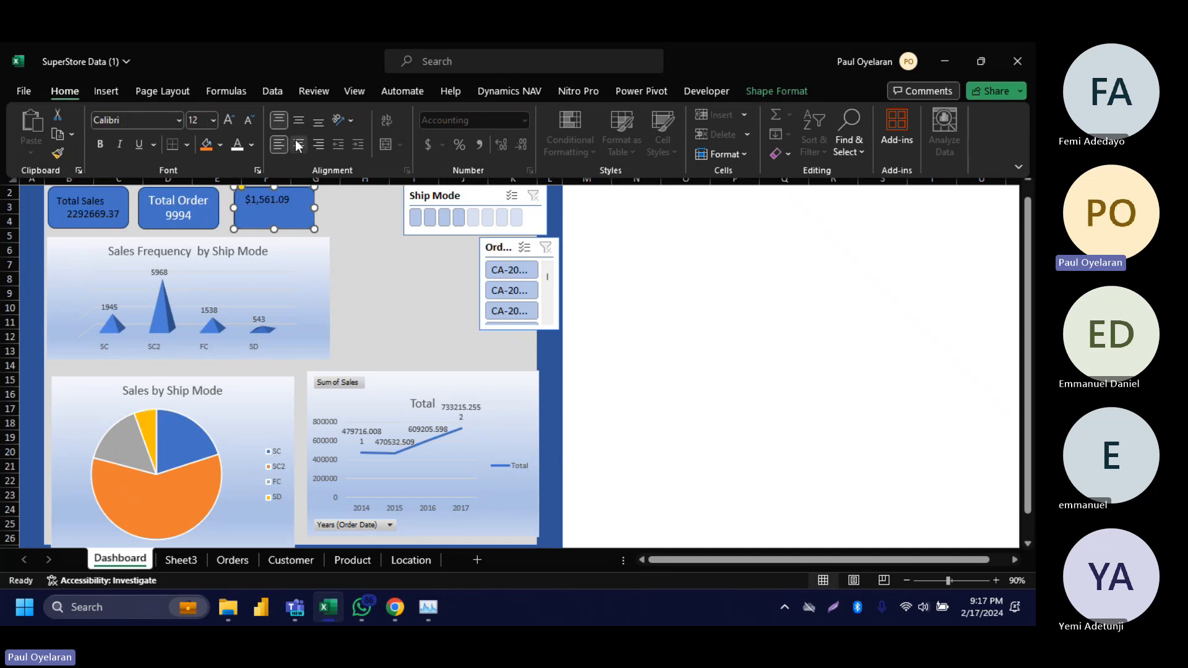
pyautogui.click(299, 121)
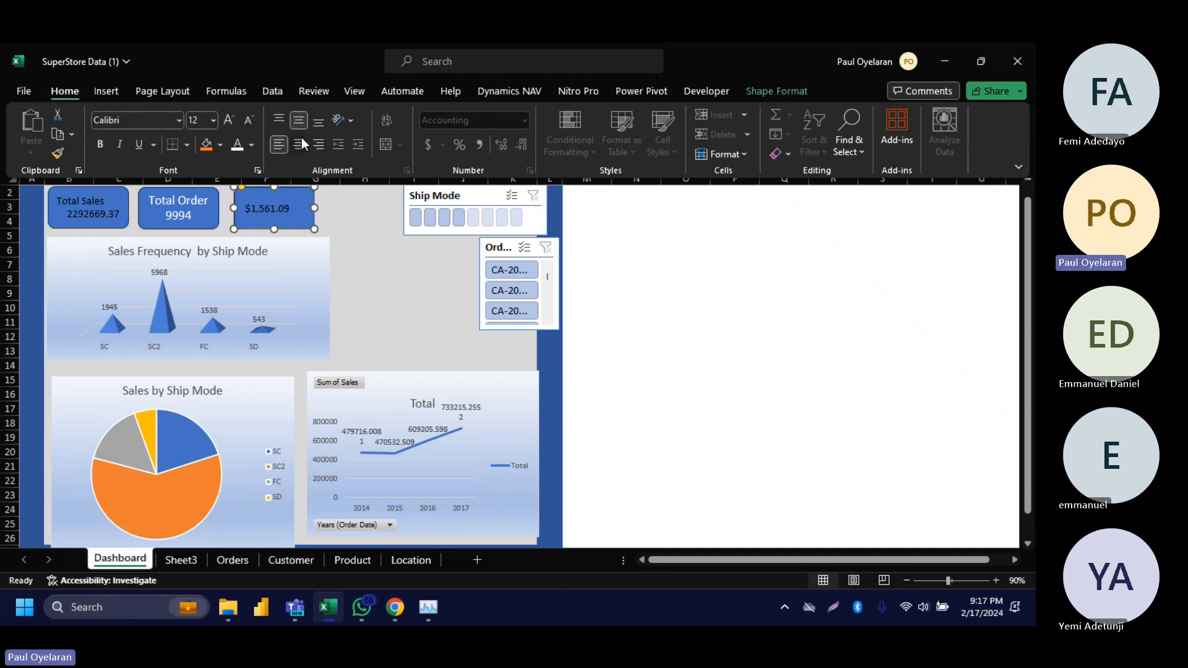
pyautogui.click(299, 144)
# Step: Add the heading "Total Discount" above the third card's linked value and widen the card so the heading fits on one line
pyautogui.click(254, 211)
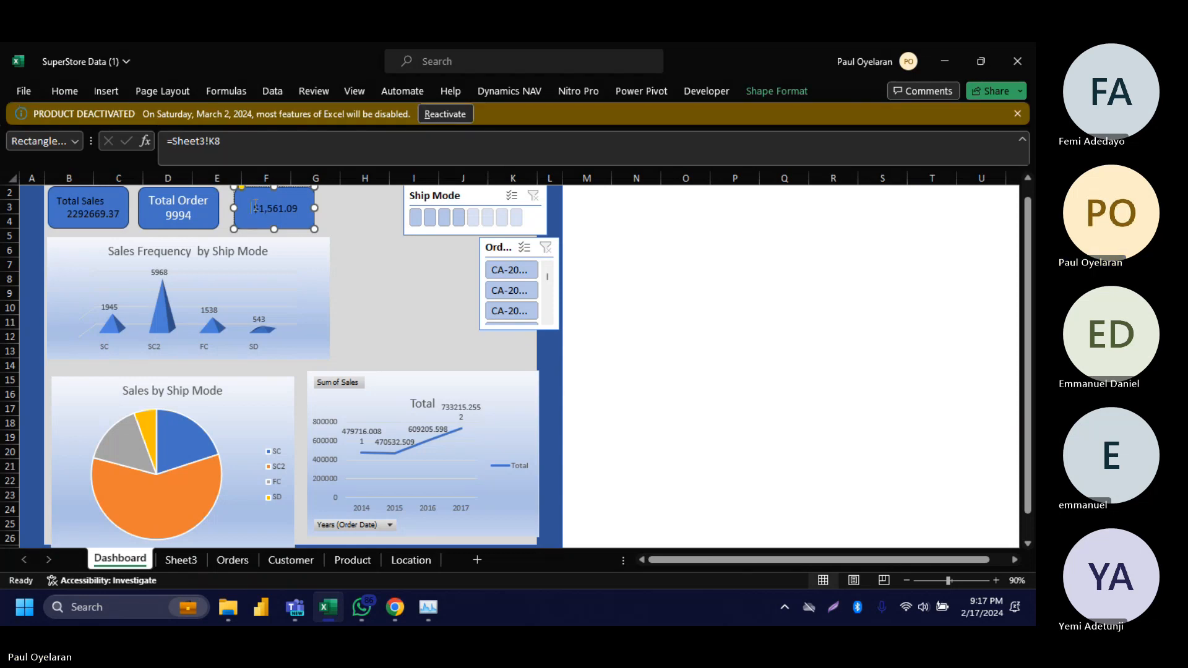
pyautogui.click(256, 205)
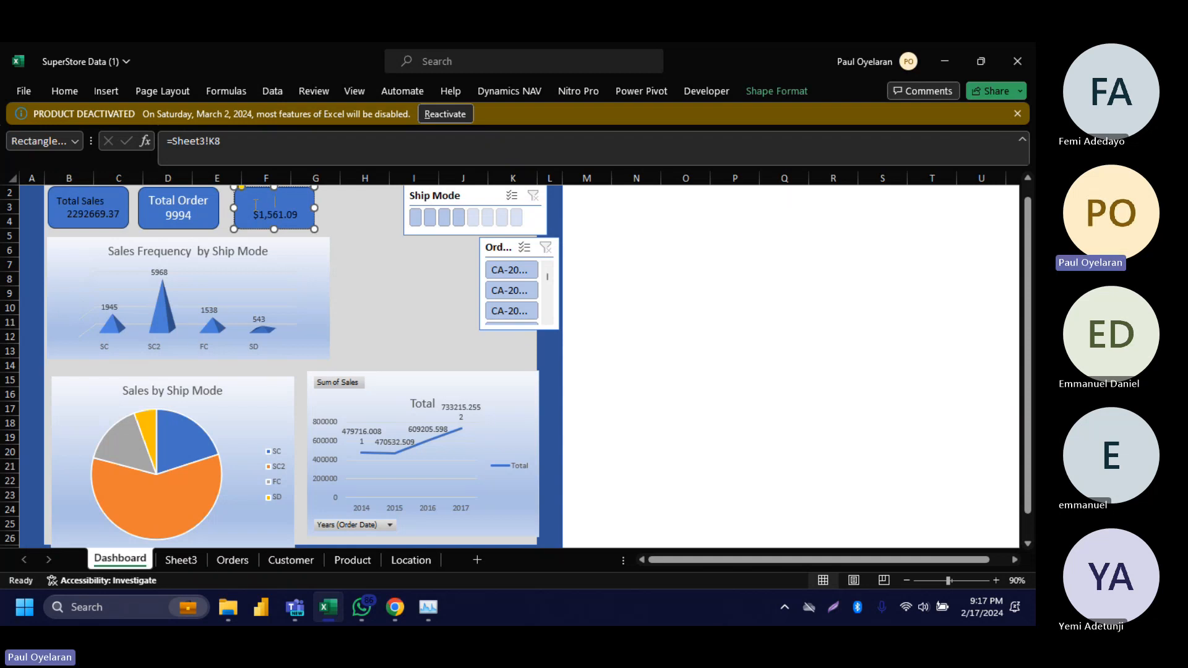
pyautogui.write('TO')
pyautogui.write('tal')
pyautogui.write(' Disco')
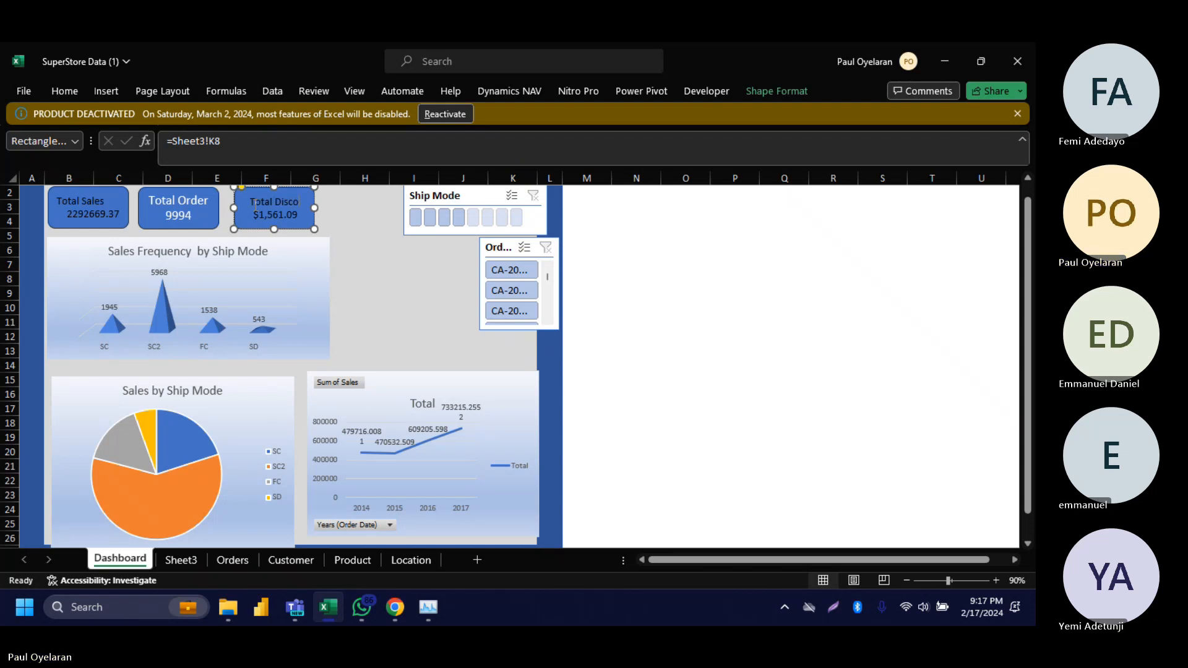
pyautogui.write('unt')
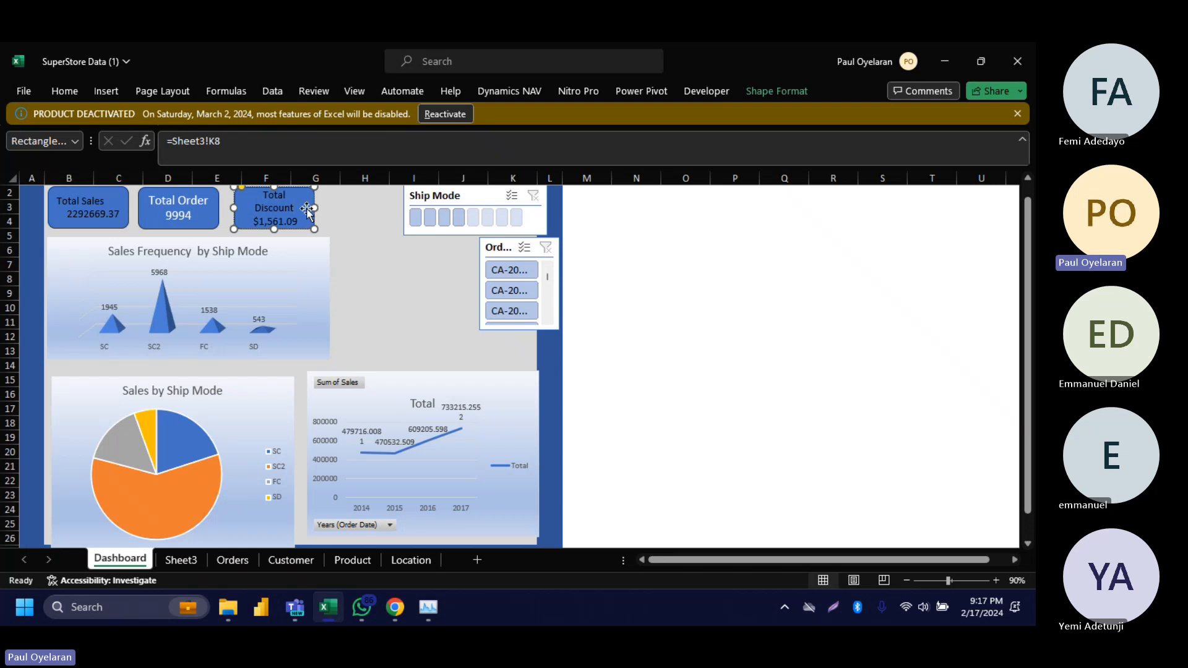
pyautogui.moveTo(314, 209); pyautogui.dragTo(327, 209)
pyautogui.click(598, 312)
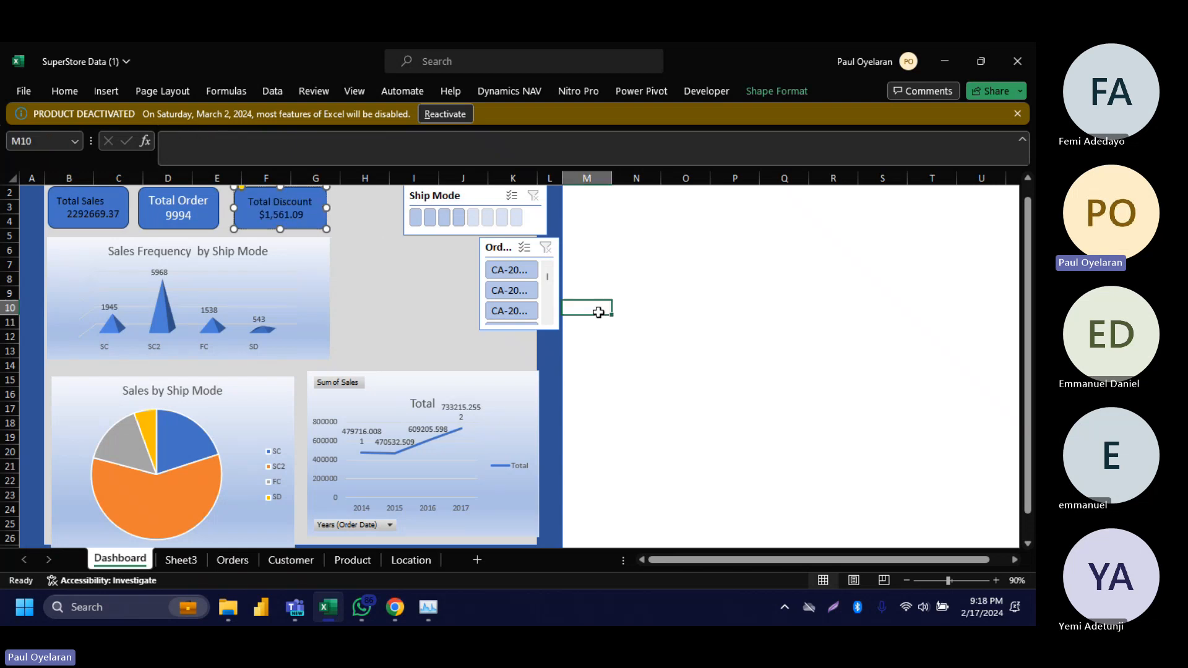
# Step: Reposition the Ship Mode slicer just below the dashboard title row, above the order slicer
pyautogui.click(456, 189)
pyautogui.moveTo(456, 190); pyautogui.dragTo(395, 213)
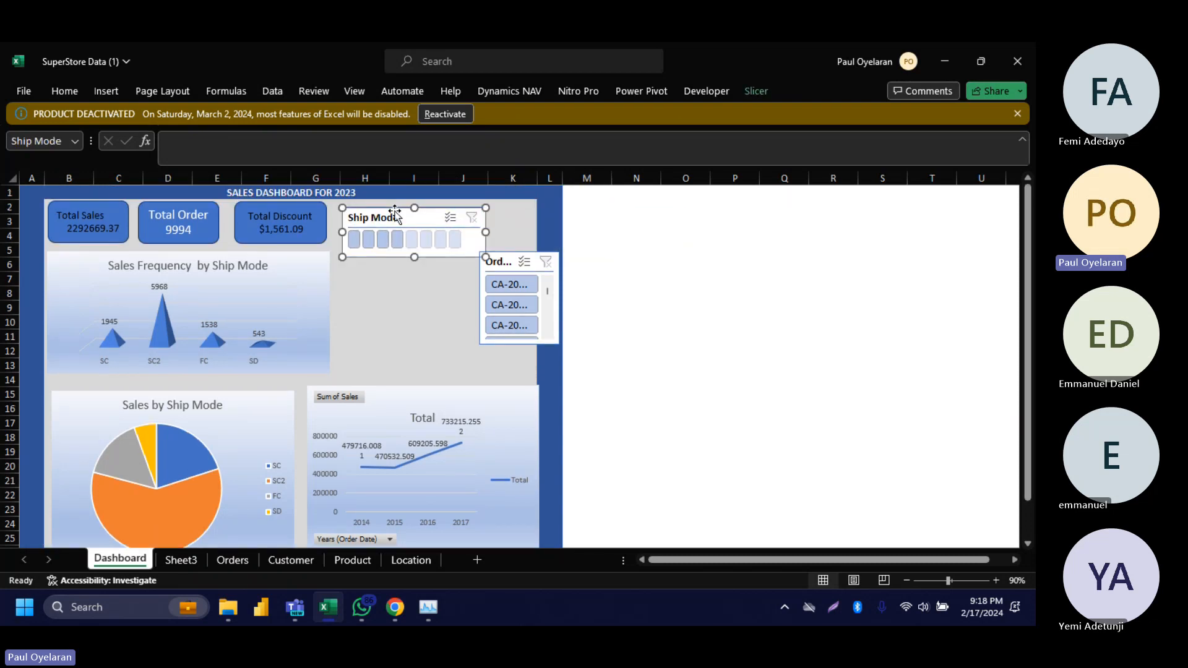
pyautogui.moveTo(395, 211); pyautogui.dragTo(452, 206)
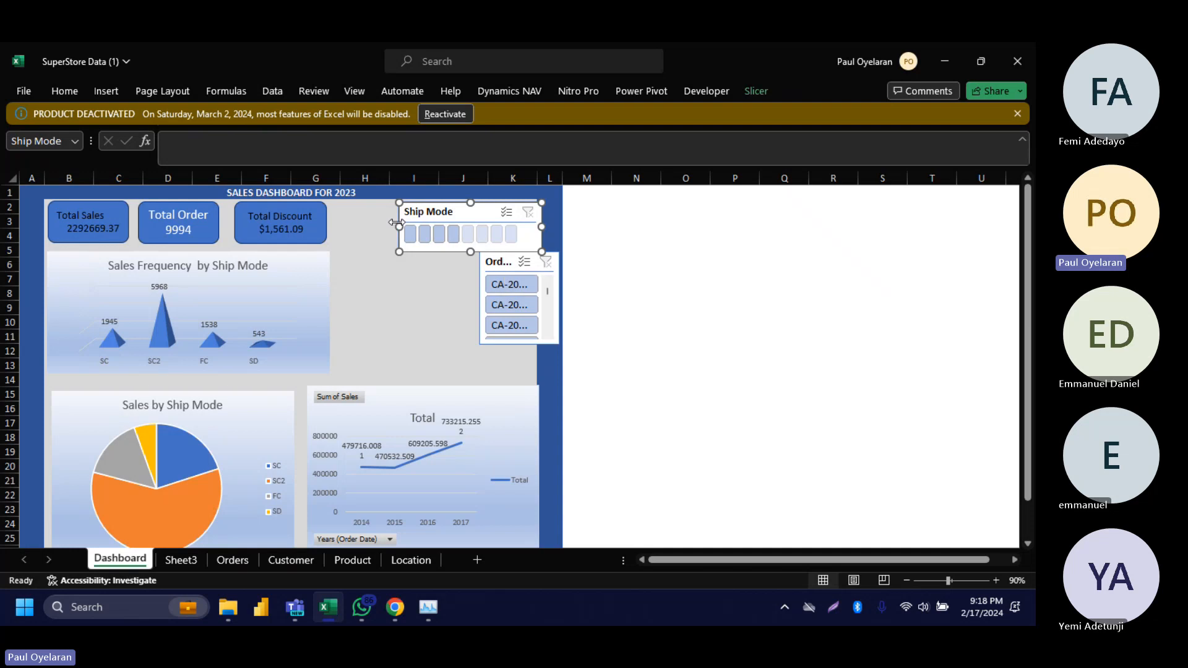
# Step: Narrow the Ship Mode slicer and move the order slicer beside the Total Discount card, just below the title row
pyautogui.moveTo(400, 227); pyautogui.dragTo(454, 227)
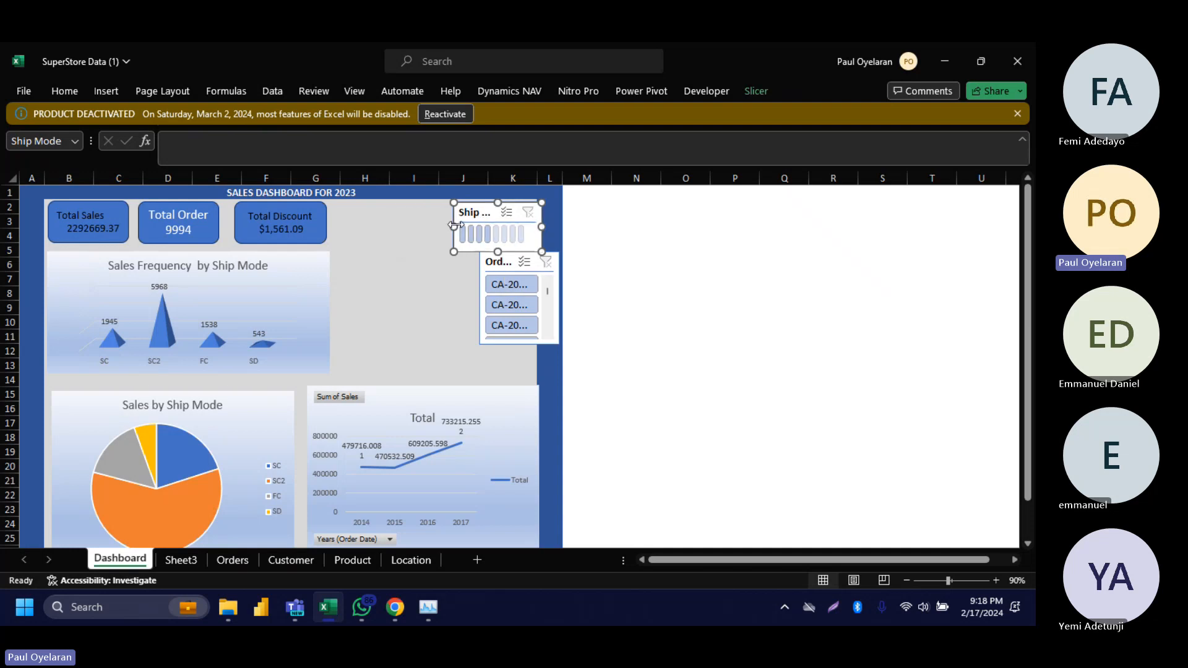
pyautogui.click(506, 262)
pyautogui.moveTo(505, 262); pyautogui.dragTo(354, 212)
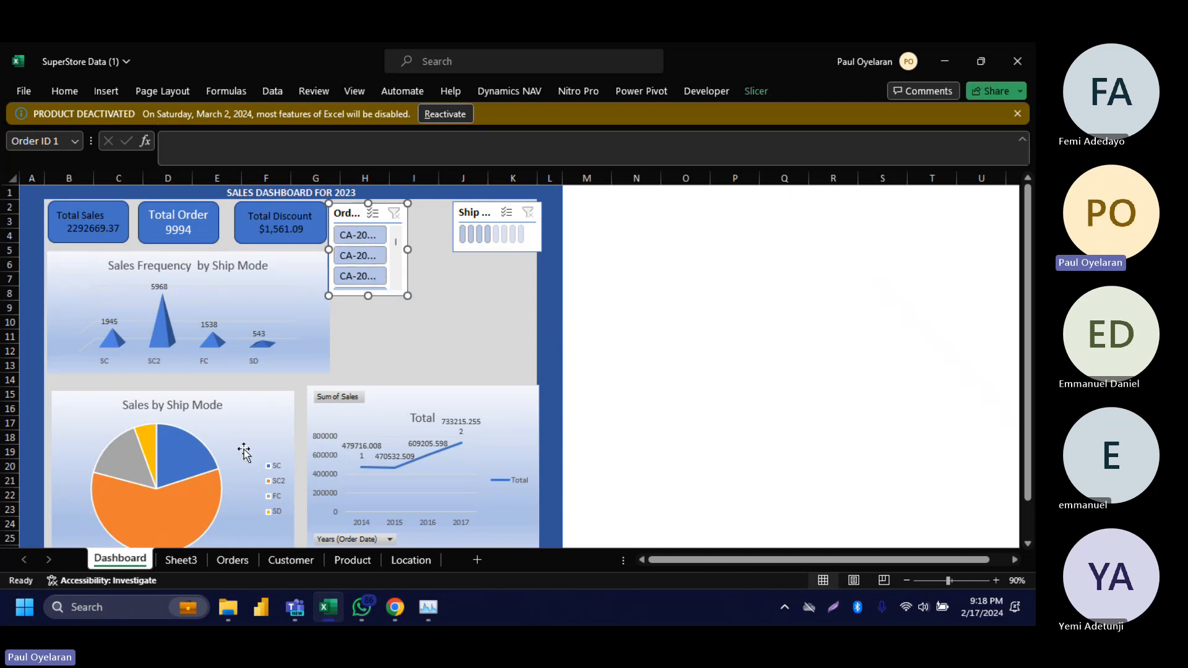
# Step: Open Sheet3 and look through the chart types available for the Sum of Discount pivot table
pyautogui.click(186, 560)
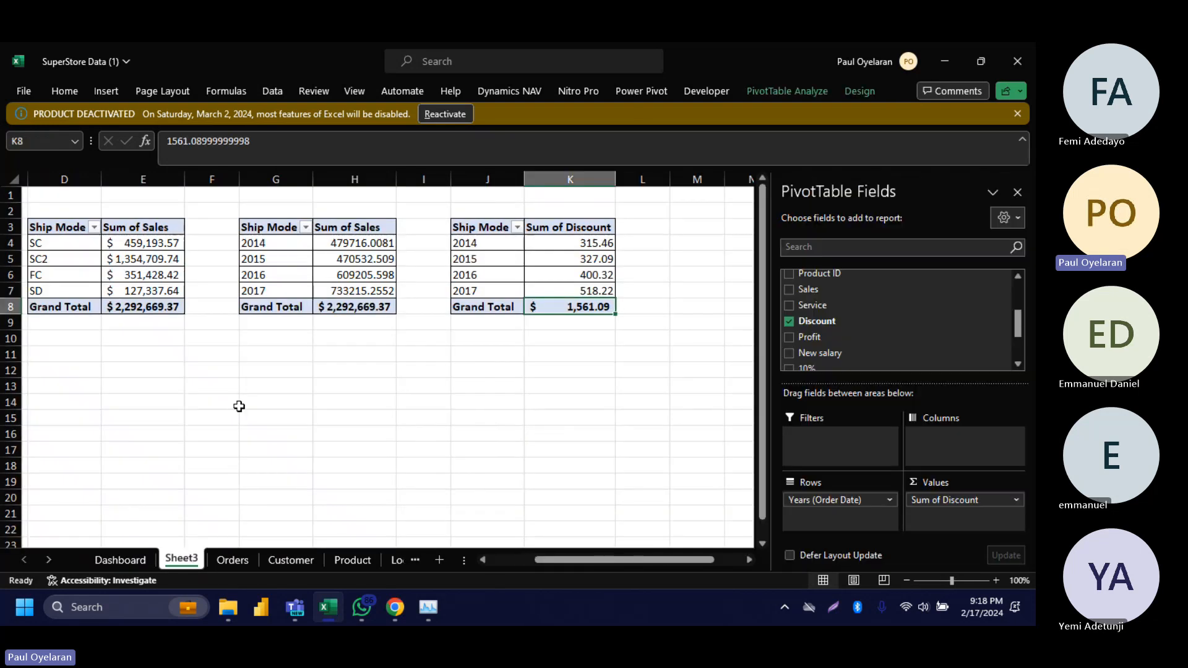
pyautogui.click(105, 92)
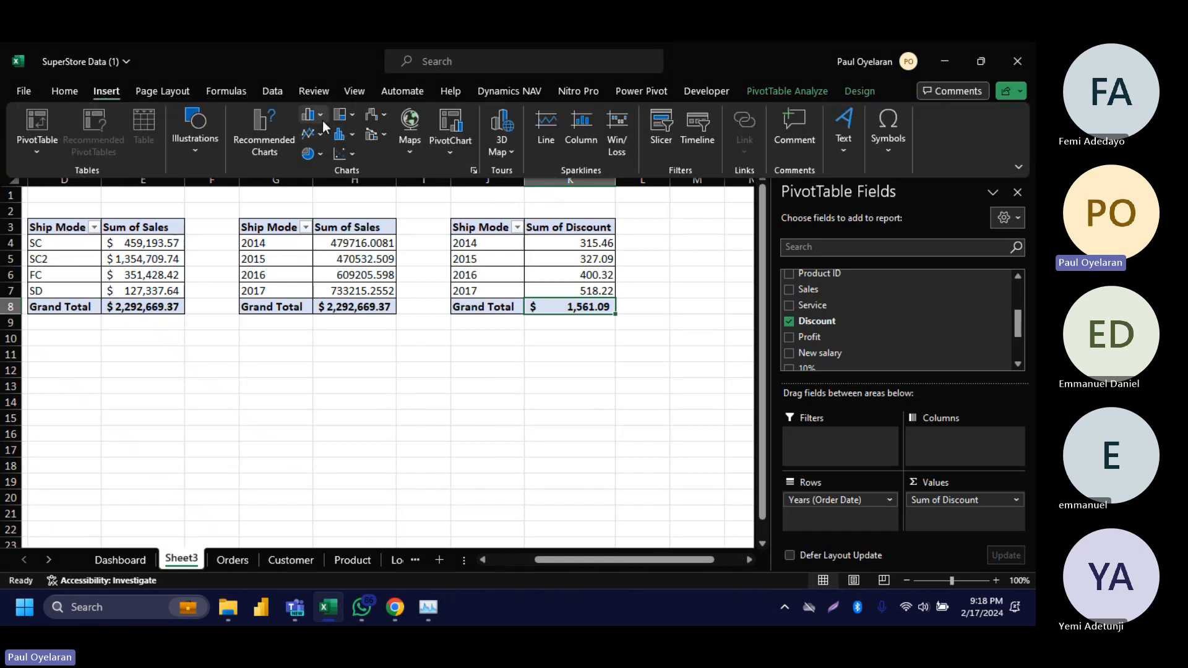
pyautogui.click(322, 121)
pyautogui.click(380, 114)
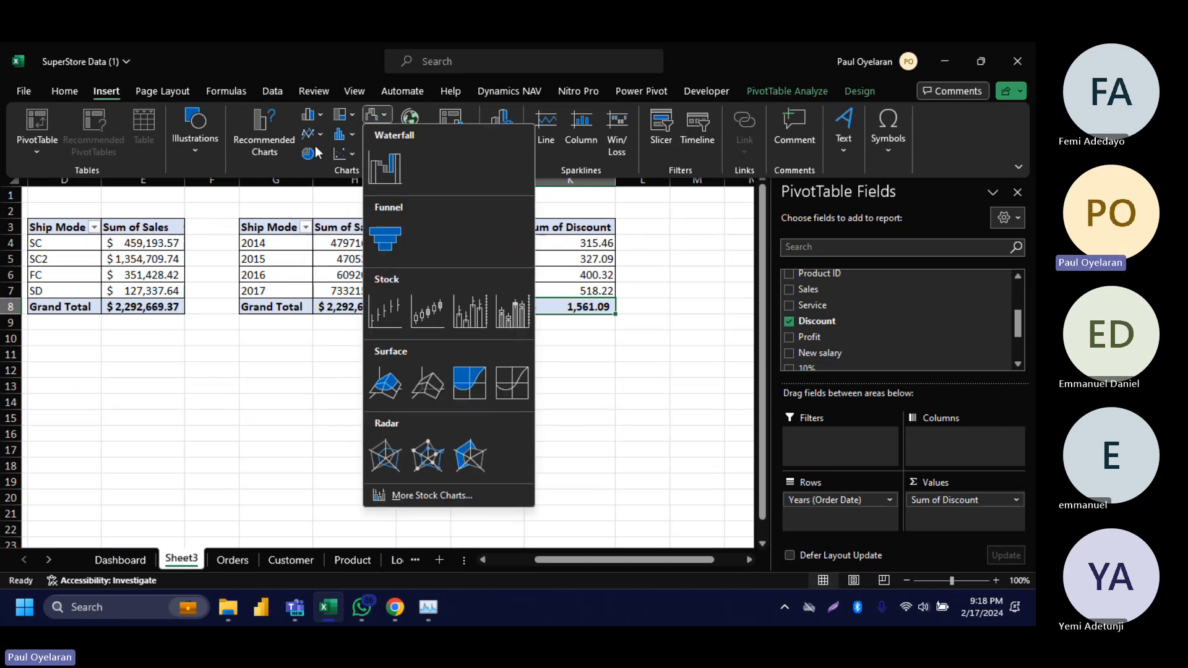
pyautogui.click(266, 337)
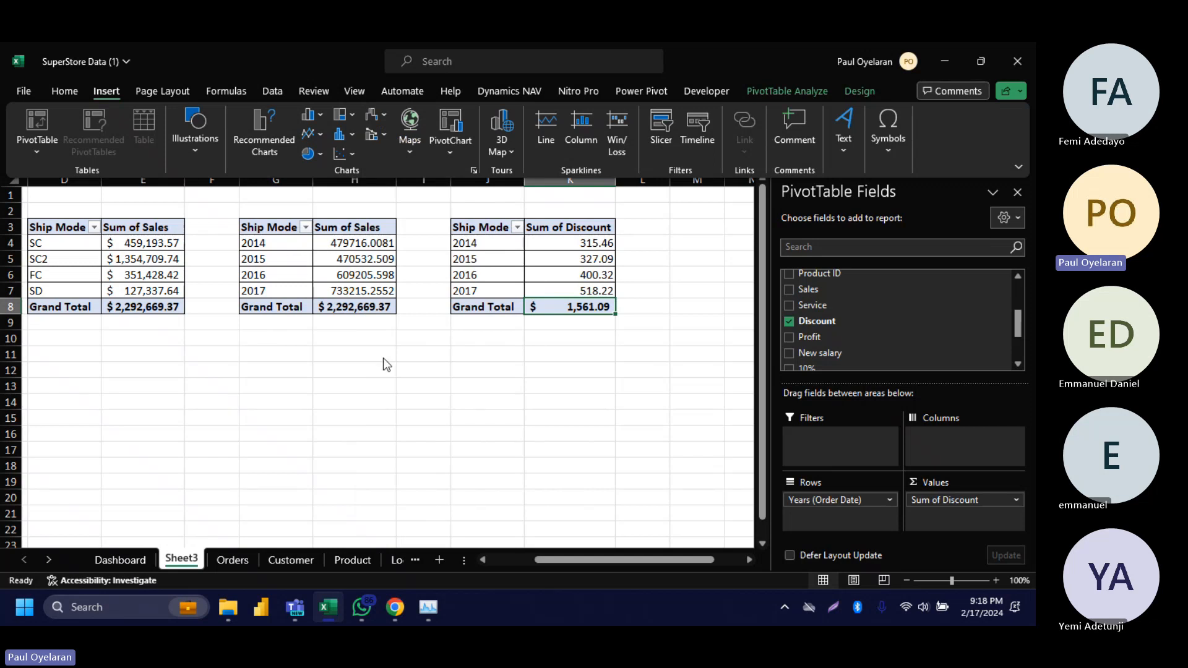
# Step: Copy the Sum of Discount pivot table in J3:K8 and paste it at cell M3 of Sheet3
pyautogui.click(501, 349)
pyautogui.hscroll(-3, 500, 349)
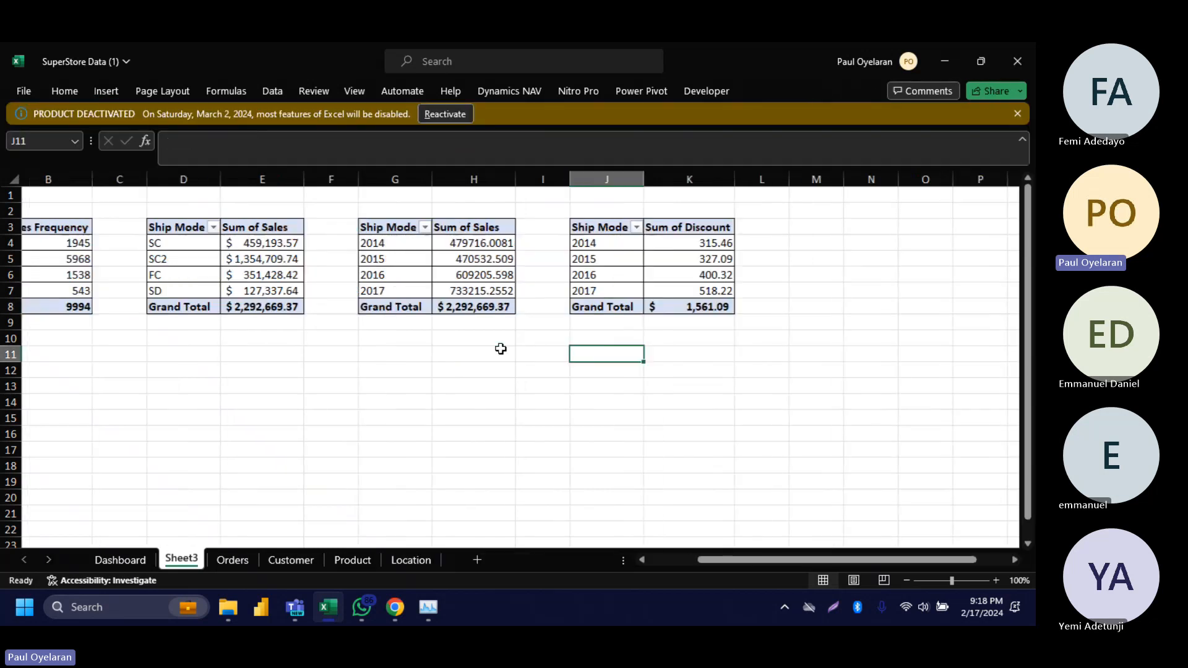
pyautogui.hscroll(10, 336, 286)
pyautogui.hscroll(-1, 310, 260)
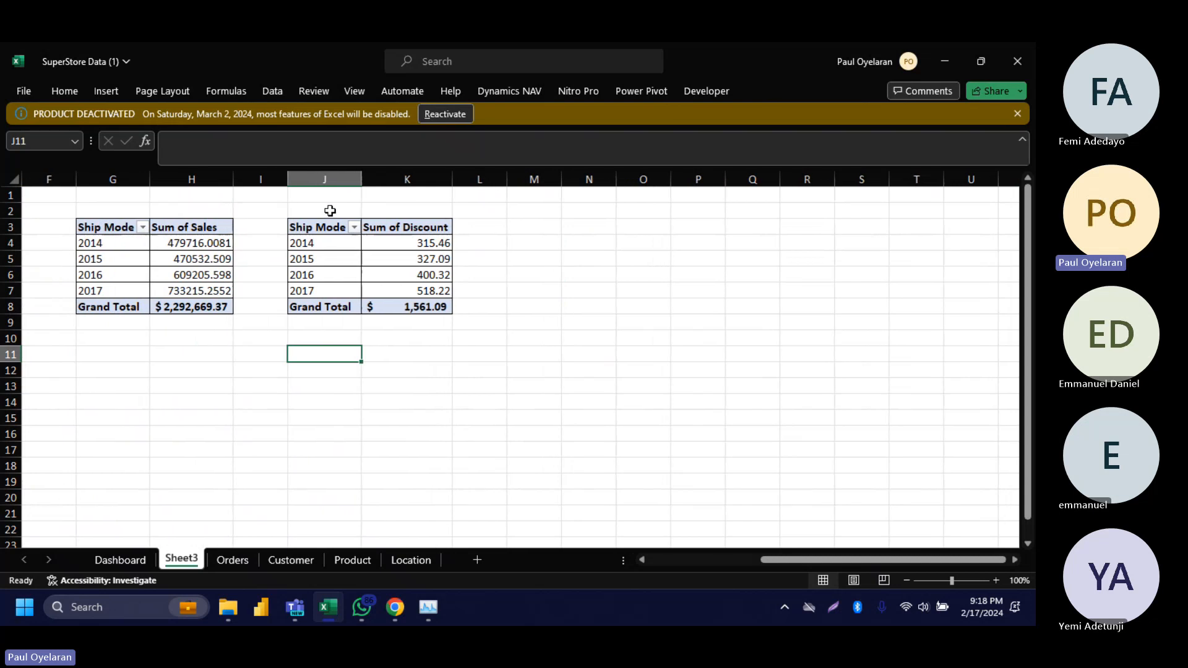
pyautogui.moveTo(328, 230); pyautogui.dragTo(421, 307)
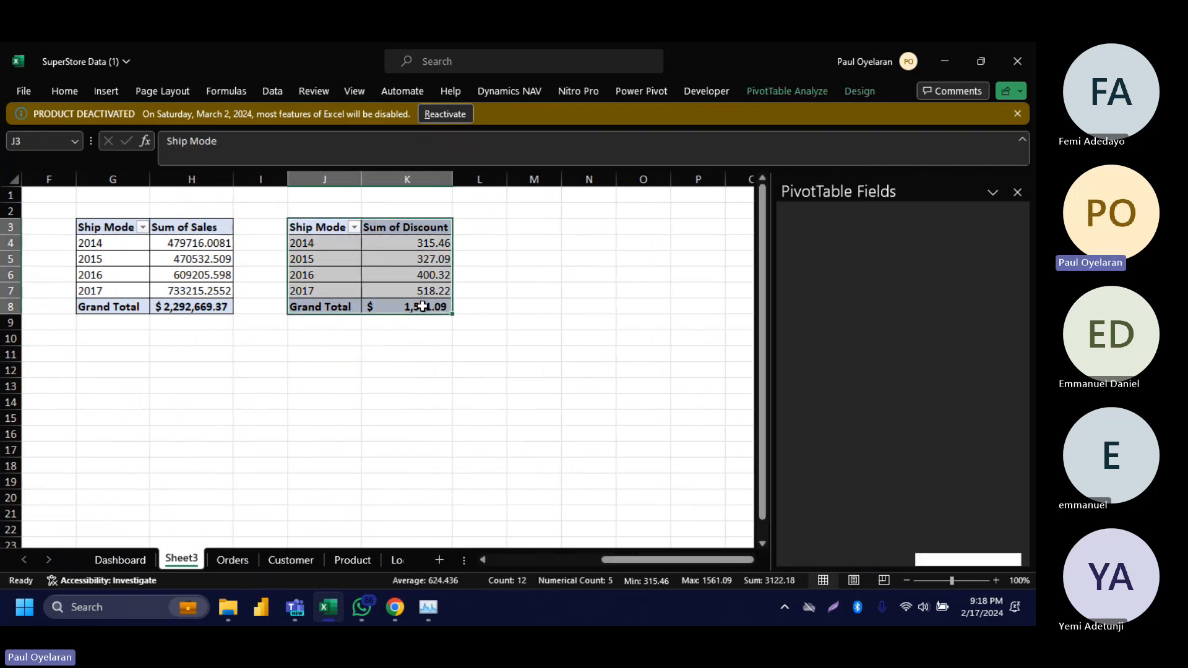
pyautogui.hotkey('ctrl', 'c')
pyautogui.click(518, 231)
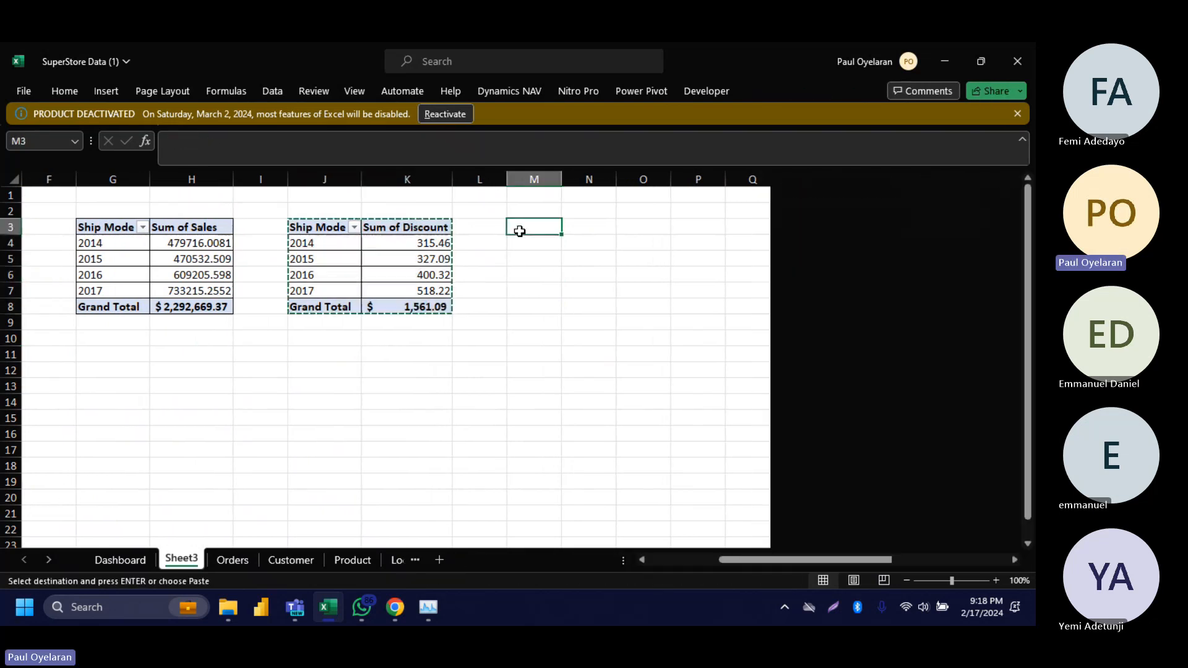
pyautogui.hotkey('ctrl', 'v')
# Step: Rename the row header in cell M3 of the copied pivot table as "Year"
pyautogui.click(570, 227)
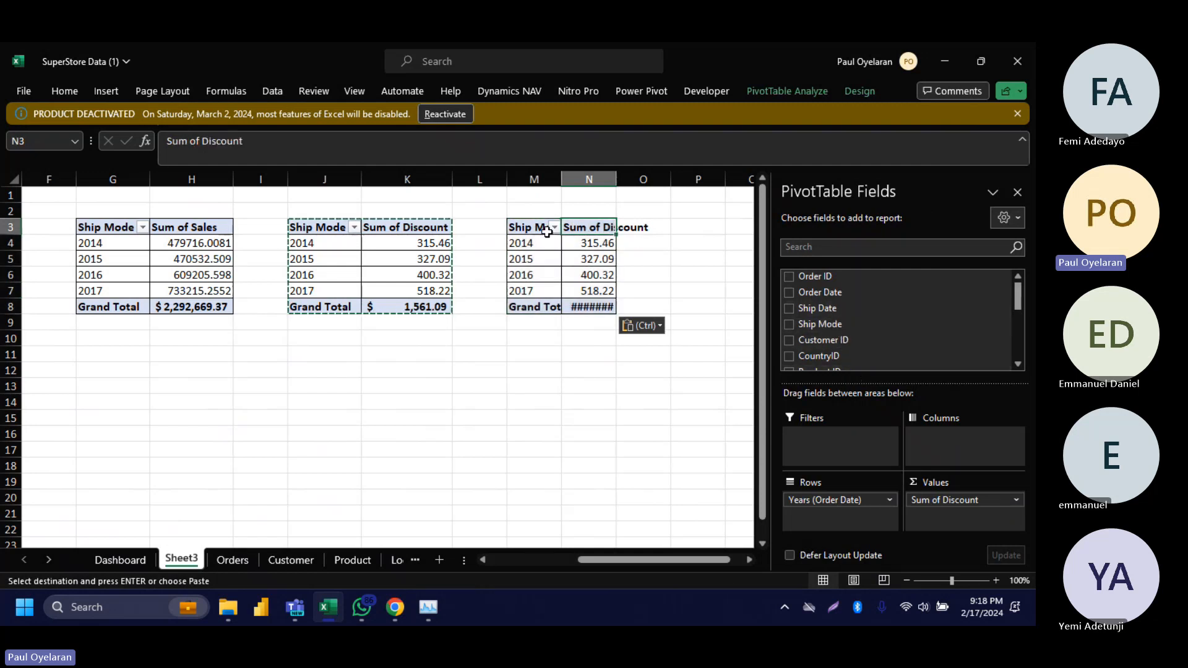
pyautogui.click(523, 230)
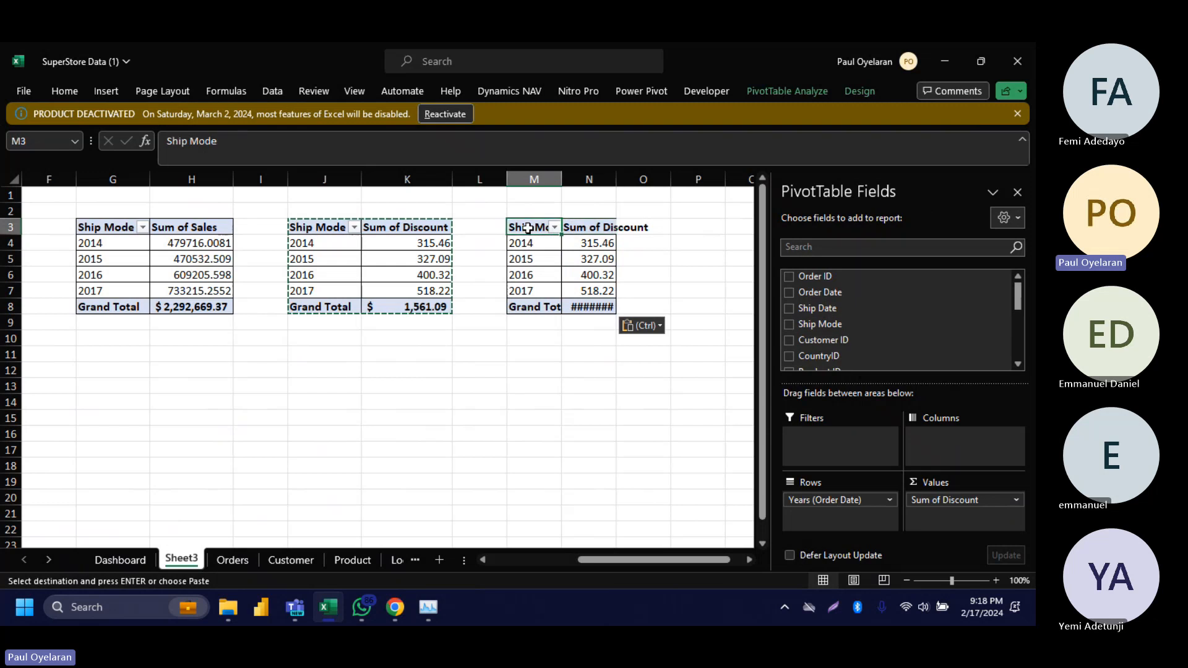
pyautogui.write('Year')
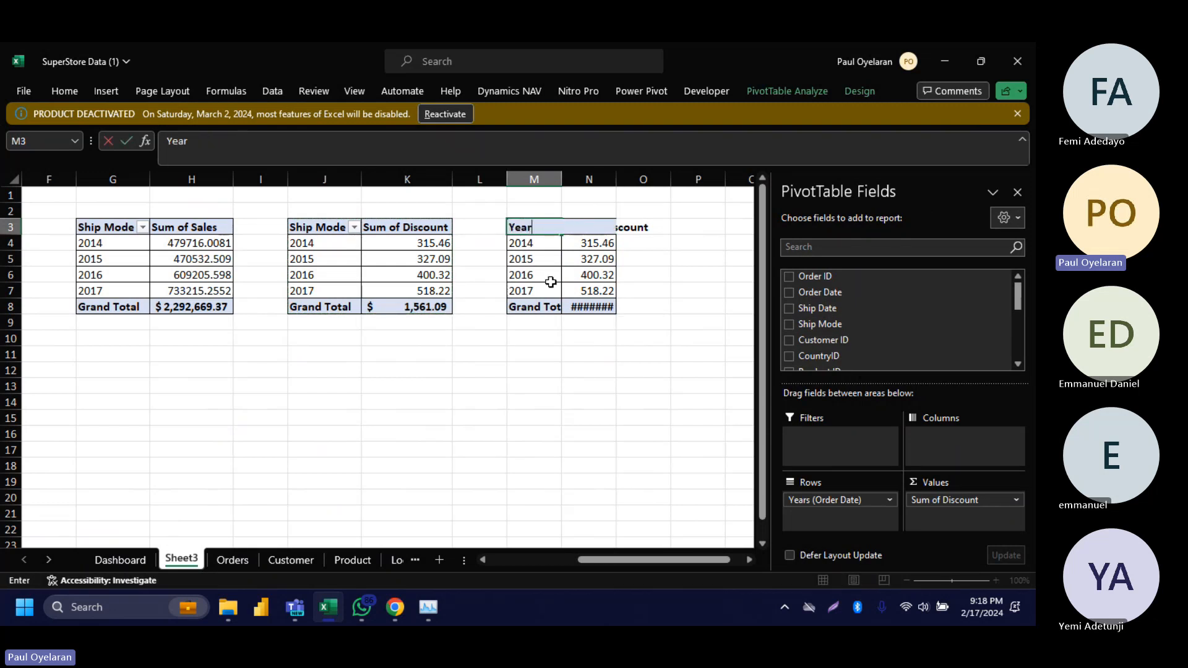
pyautogui.click(576, 370)
# Step: Add the Ship Mode field to the columns of the Year pivot table at M3
pyautogui.click(545, 244)
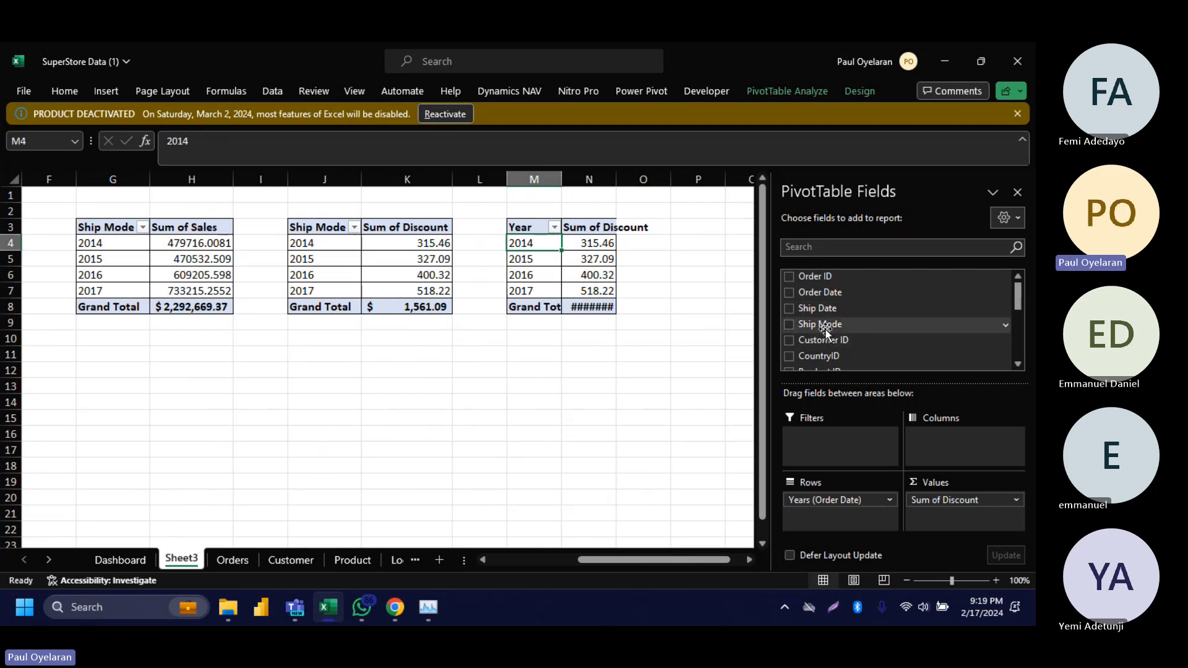
pyautogui.moveTo(826, 331); pyautogui.dragTo(935, 441)
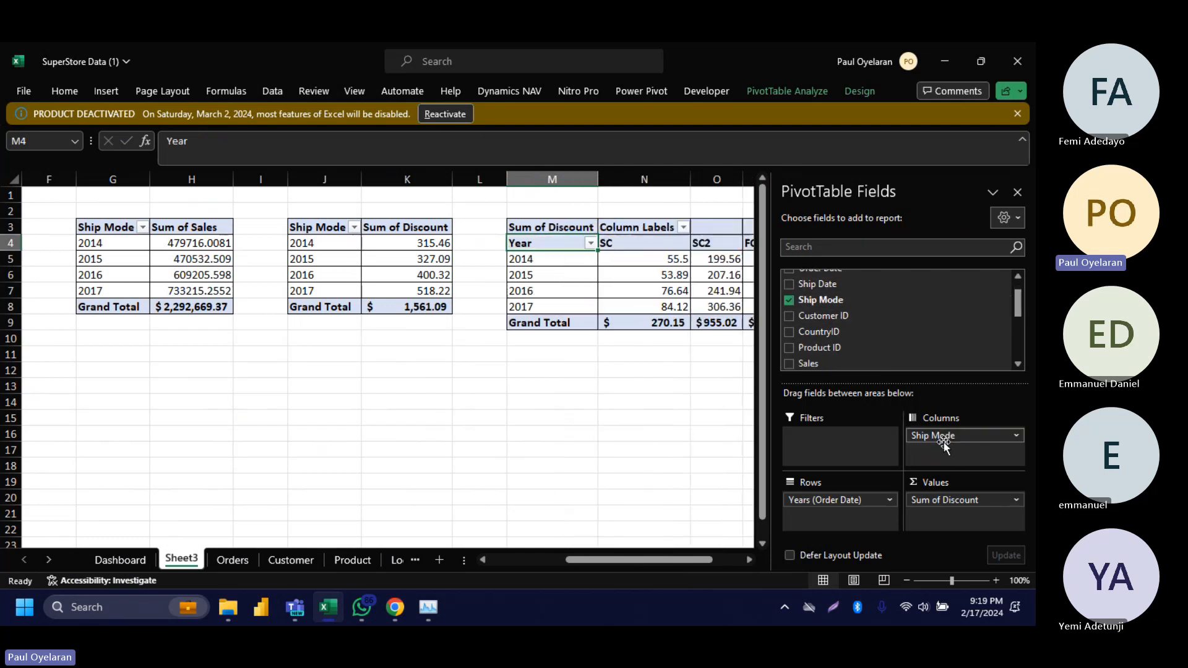
pyautogui.hscroll(5, 743, 405)
pyautogui.click(538, 341)
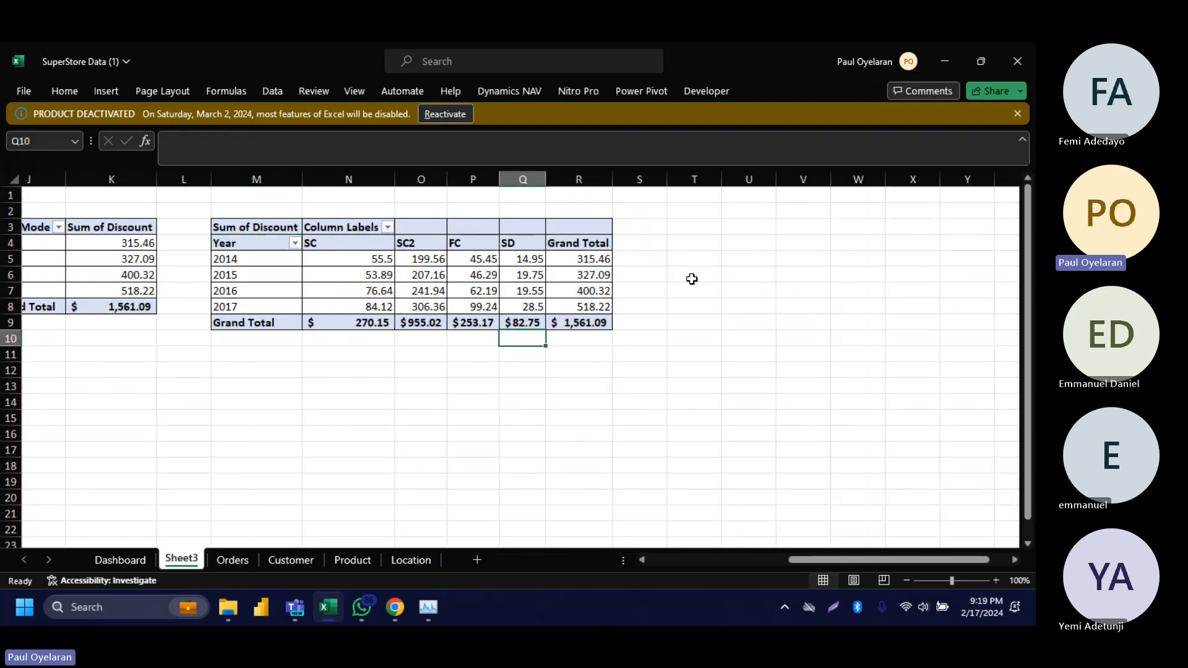
# Step: Blank out the Sum of Discount label in M3 and rename the Column Labels header in N3 as "Ship Mode"
pyautogui.click(256, 227)
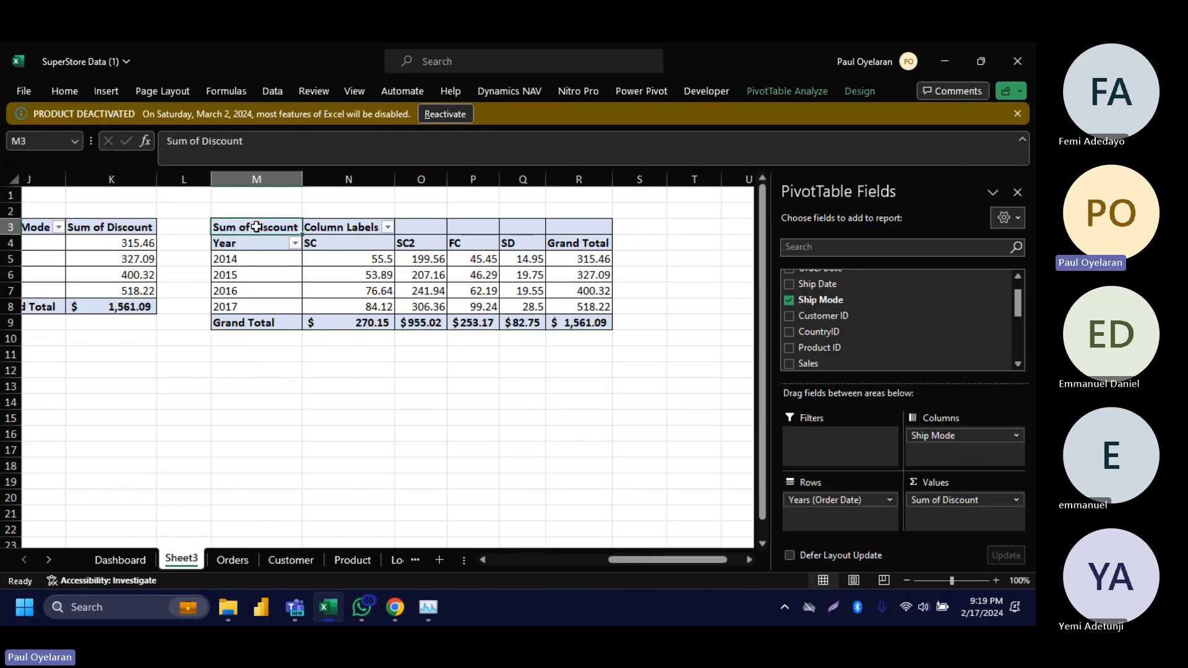
pyautogui.press('Return')
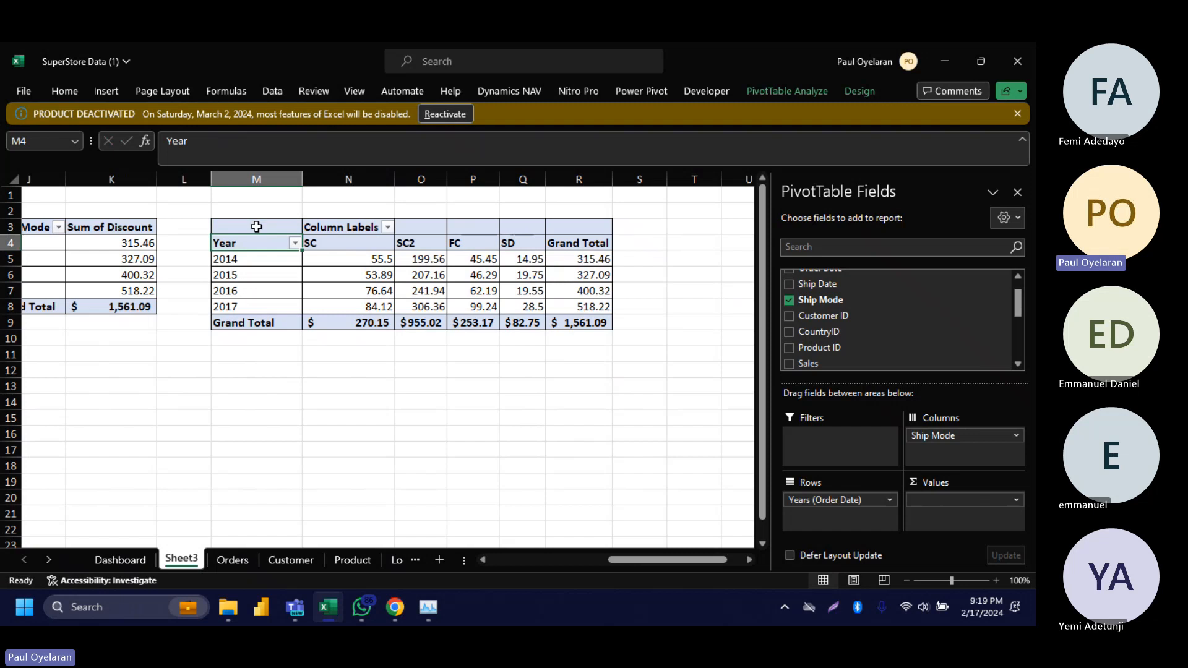
pyautogui.click(351, 232)
pyautogui.write('Shi')
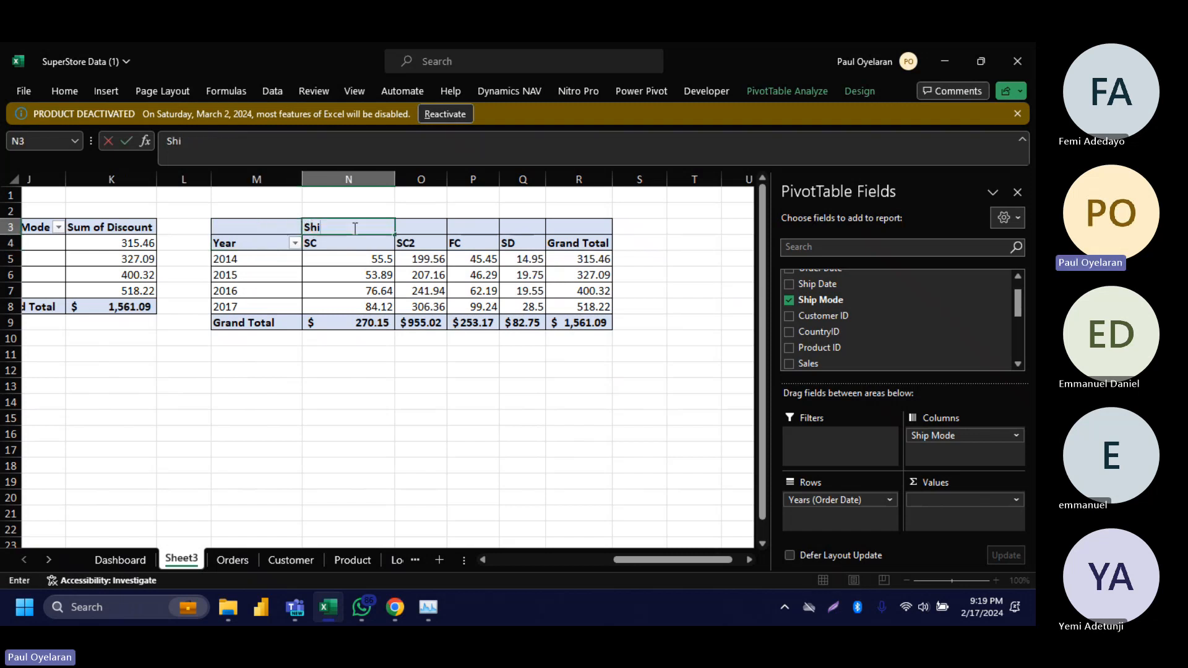
pyautogui.write('pM')
pyautogui.click(486, 370)
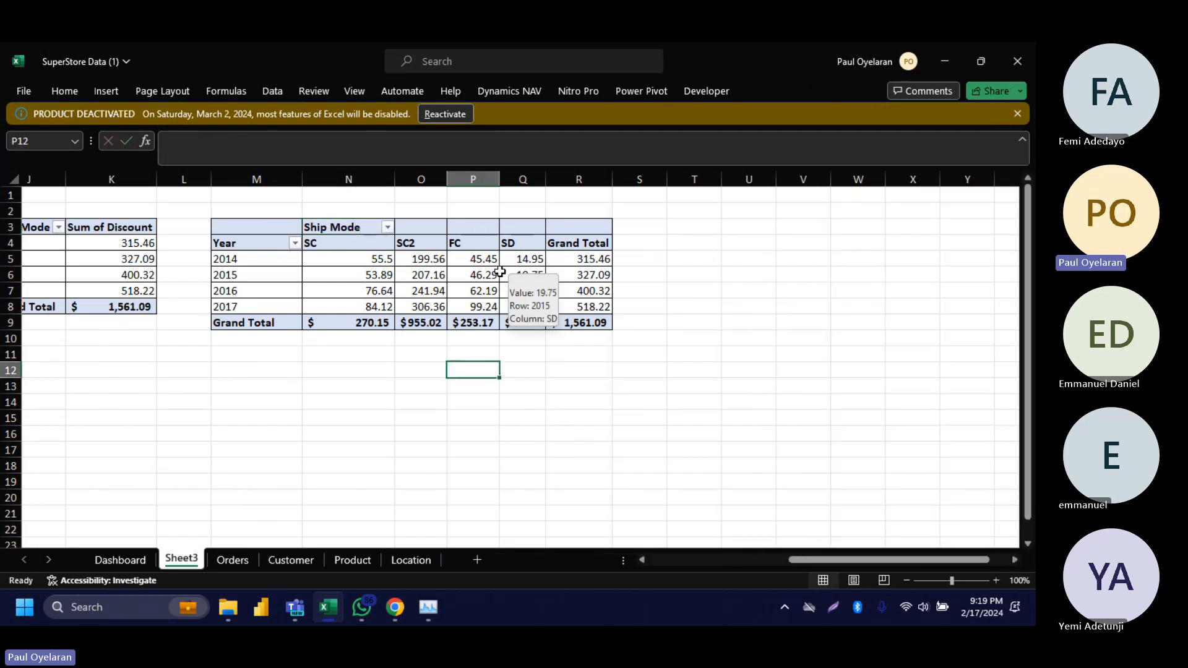
# Step: Paste another copy of the J3:K8 discount pivot table at cell T3 and autofit column U to its contents
pyautogui.hscroll(-2, 173, 376)
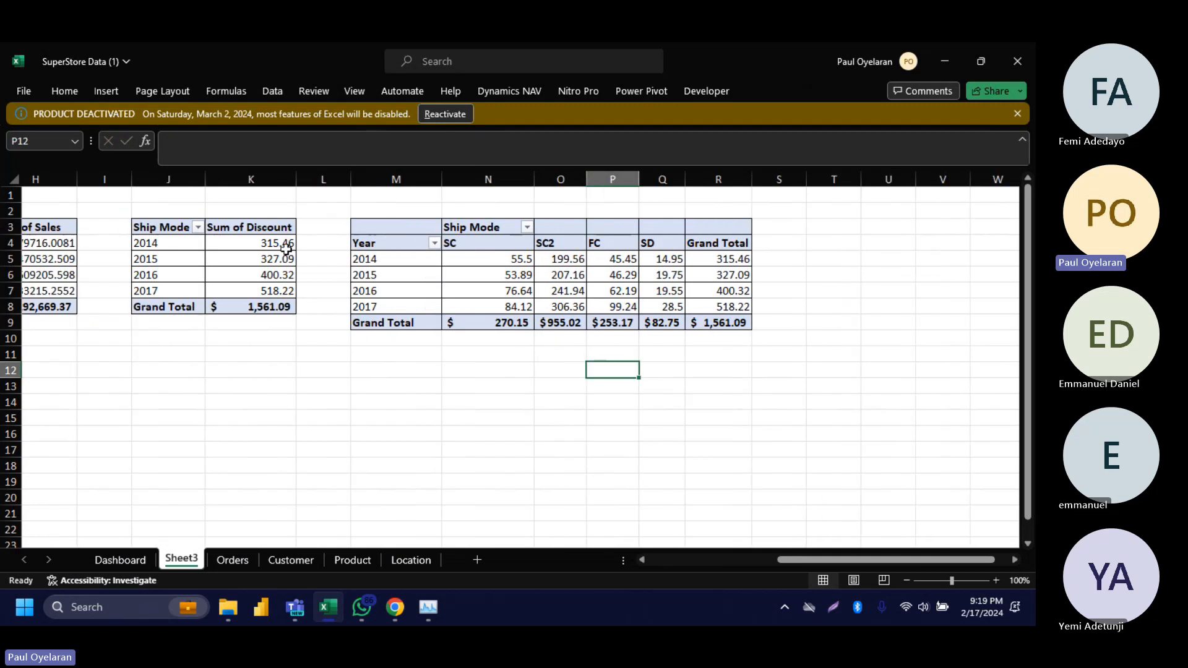
pyautogui.moveTo(160, 229); pyautogui.dragTo(249, 308)
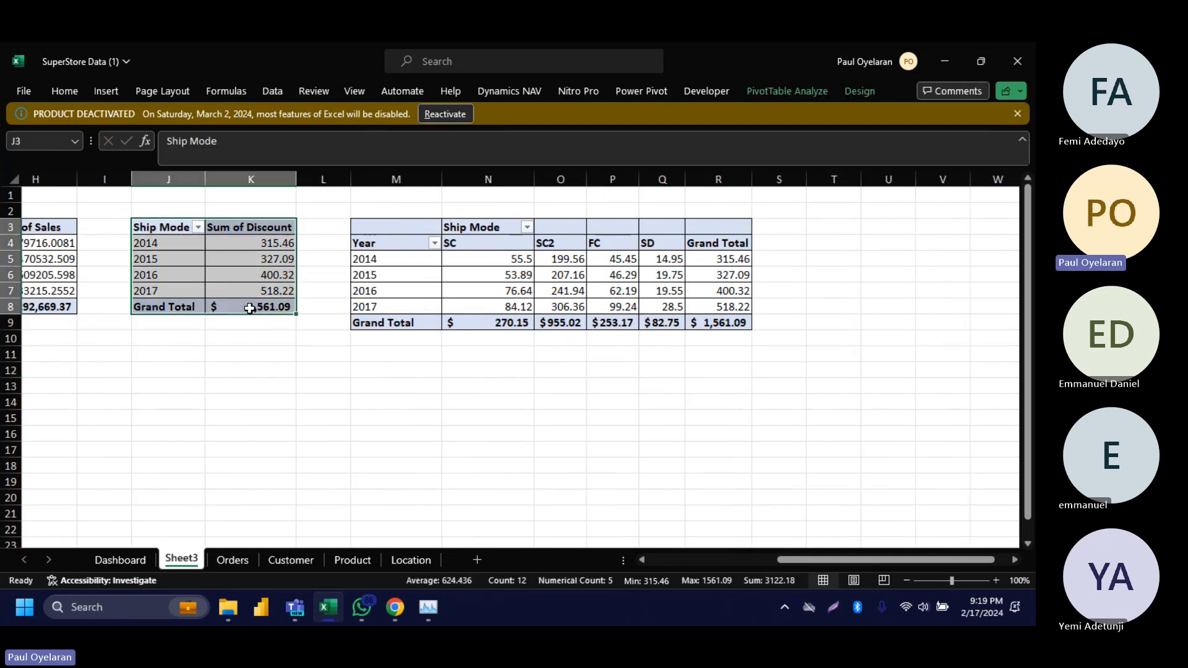
pyautogui.hotkey('ctrl', 'c')
pyautogui.hscroll(5, 249, 308)
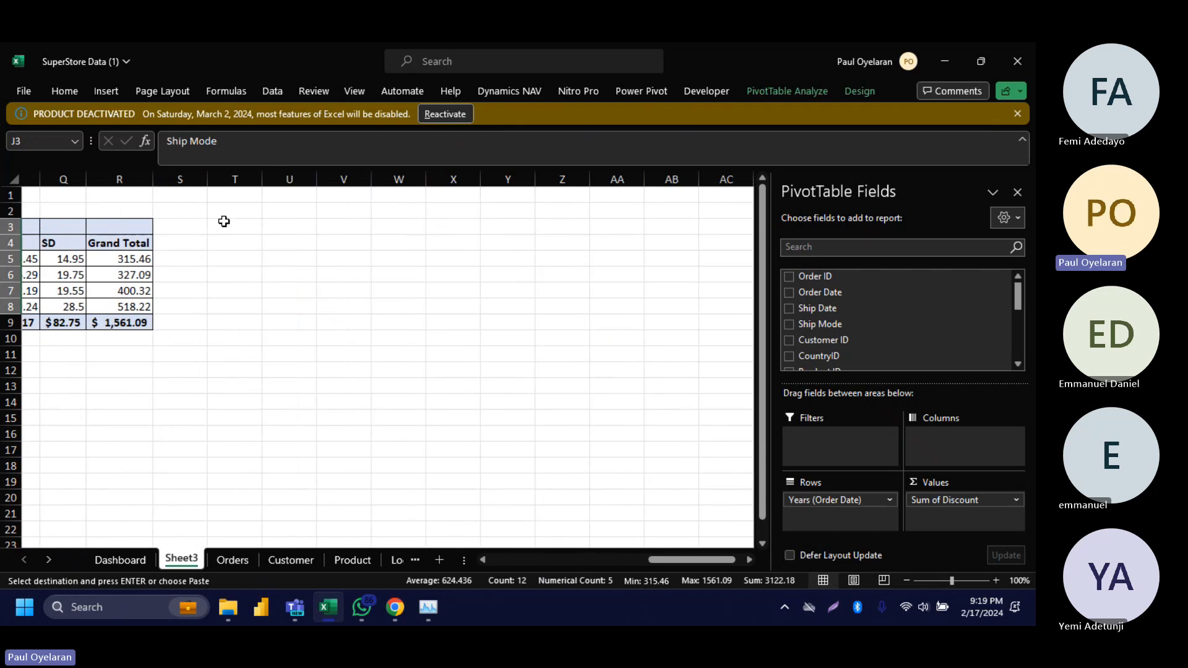
pyautogui.click(232, 229)
pyautogui.hotkey('ctrl', 'v')
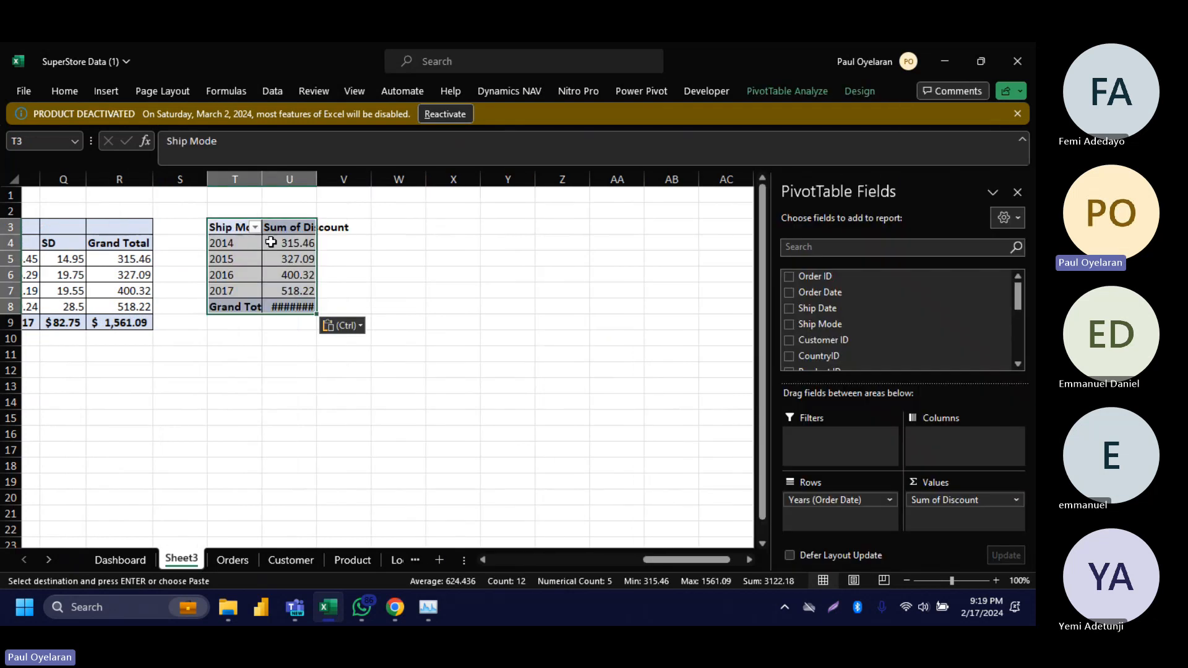
pyautogui.click(271, 242)
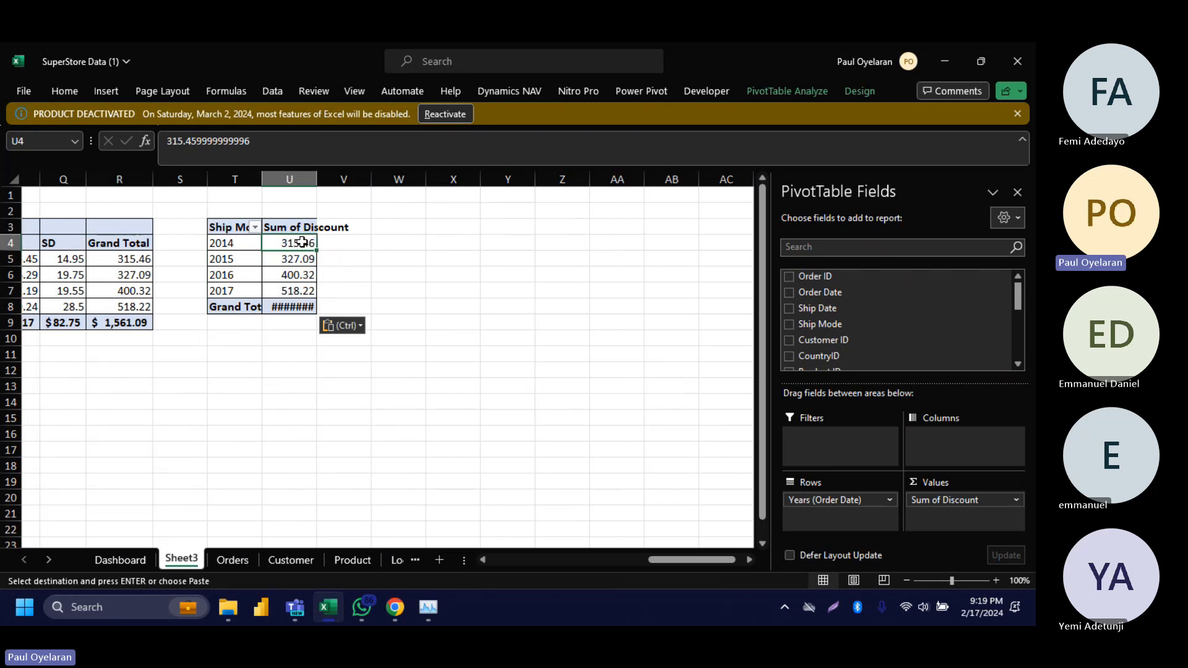
pyautogui.doubleClick(316, 178)
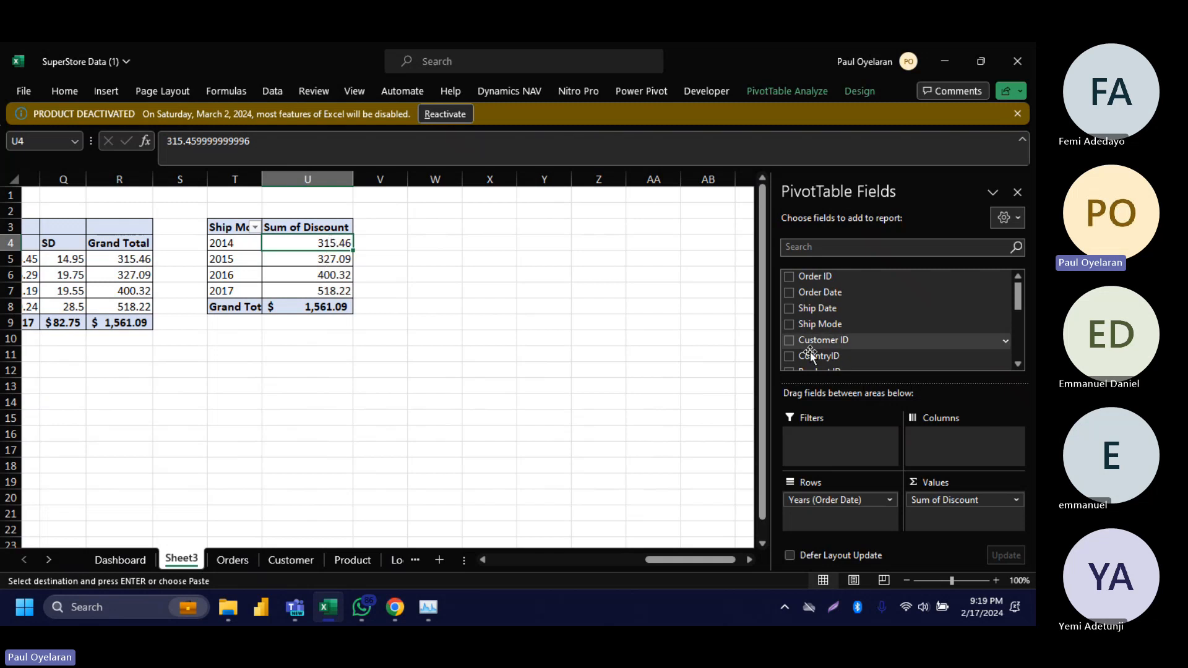
# Step: Remove Discount from the pivot table at T3 and add the Sales field to its values twice
pyautogui.scroll(-5, 864, 332)
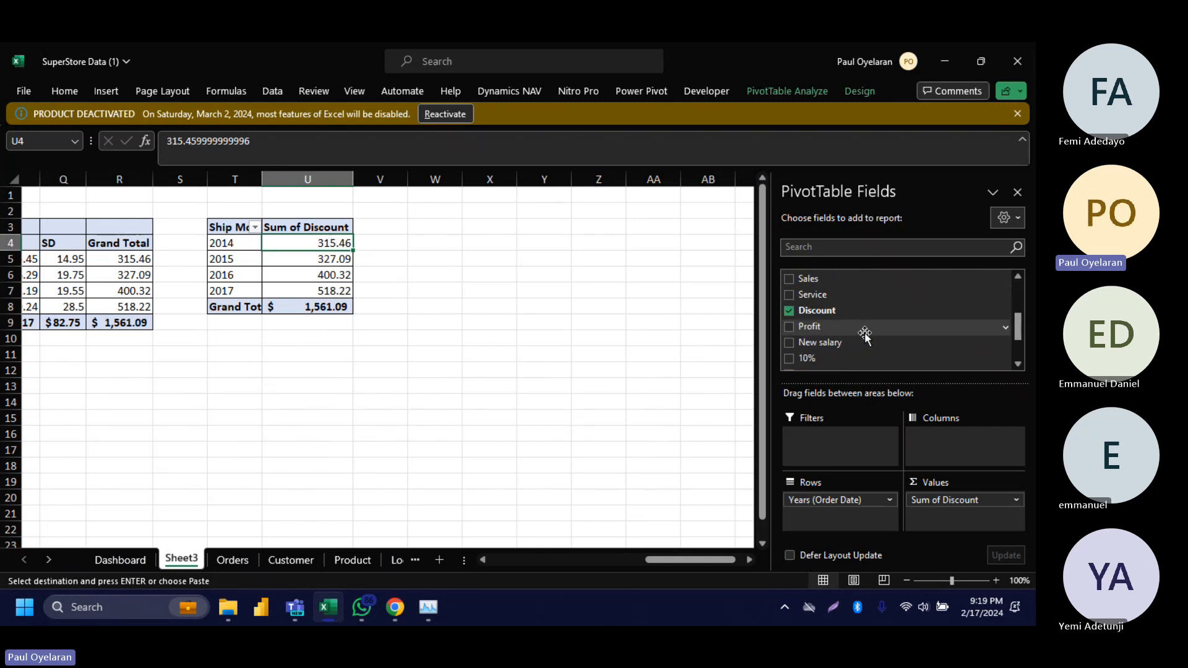
pyautogui.click(788, 311)
pyautogui.moveTo(807, 282); pyautogui.dragTo(949, 515)
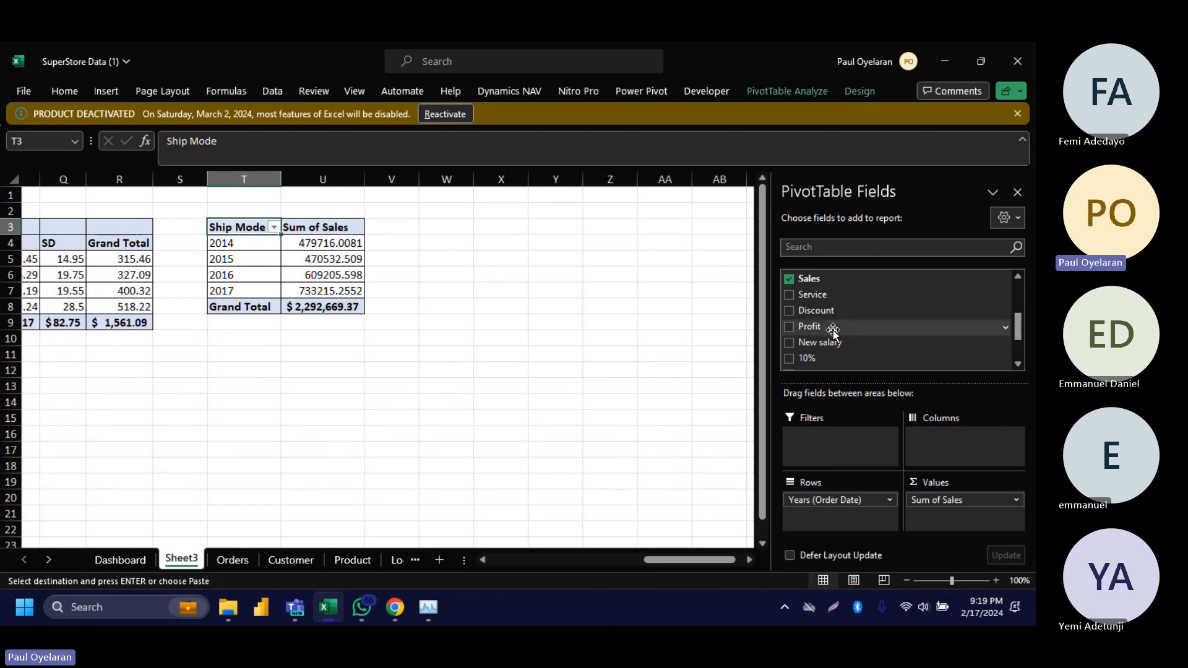
pyautogui.moveTo(807, 279); pyautogui.dragTo(938, 516)
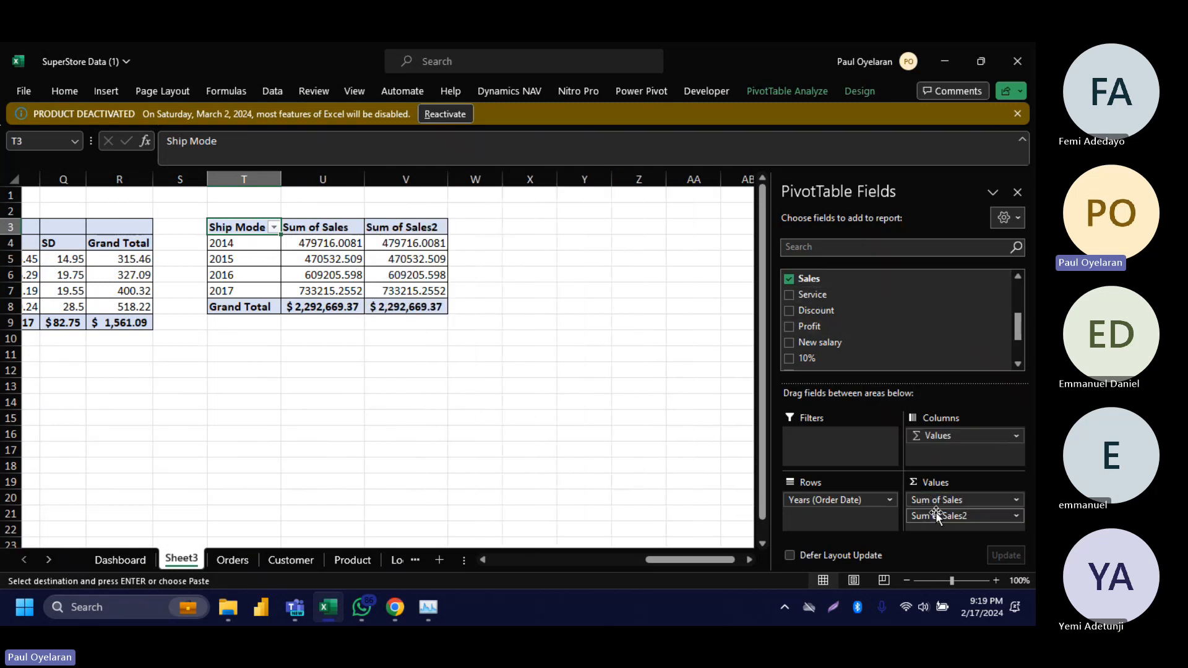
# Step: Show the second sales column as % Difference From, with base field Years (Order Date) and base item 2014
pyautogui.click(401, 245)
pyautogui.rightClick(401, 245)
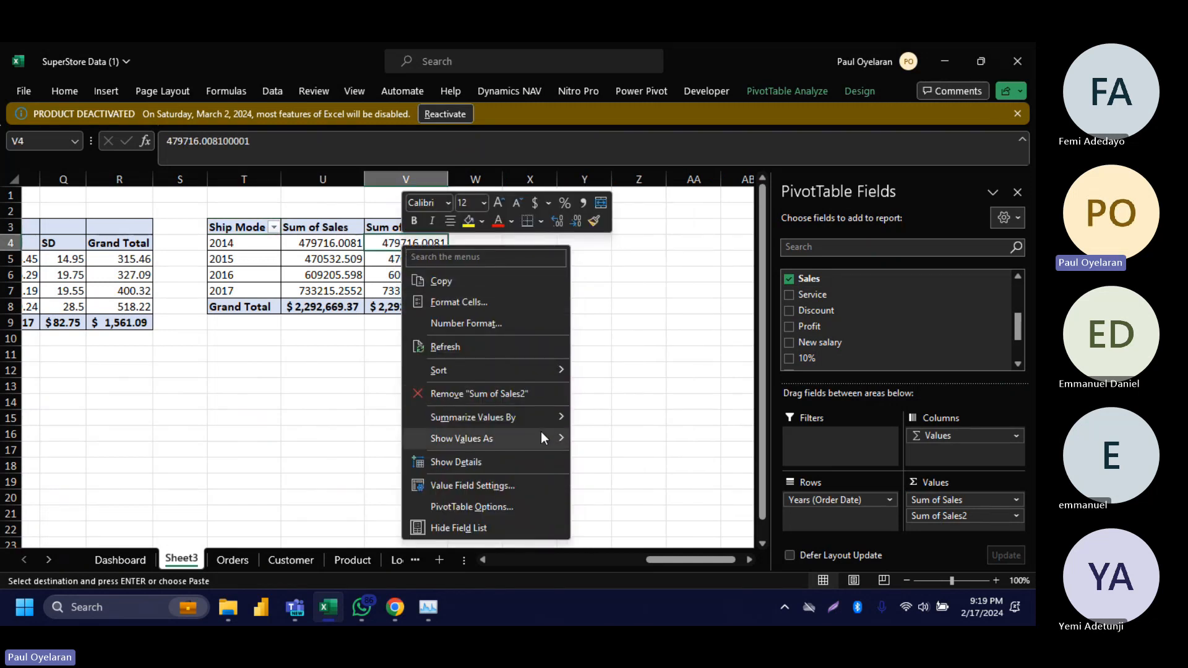
pyautogui.moveTo(541, 437)
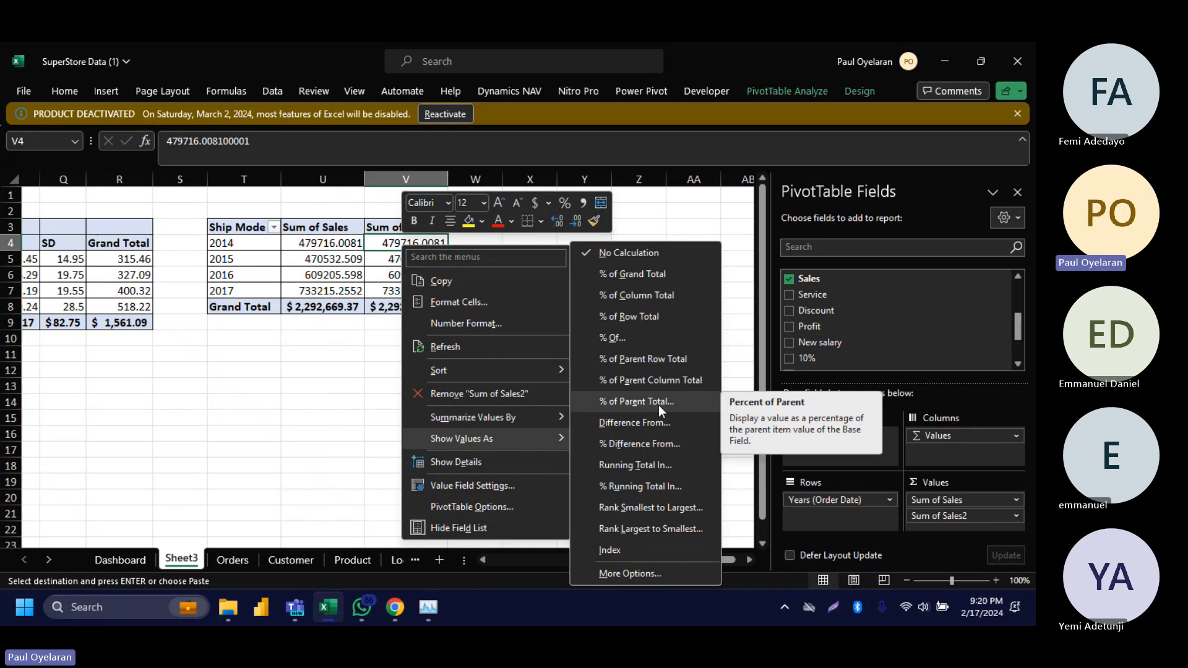
pyautogui.click(642, 445)
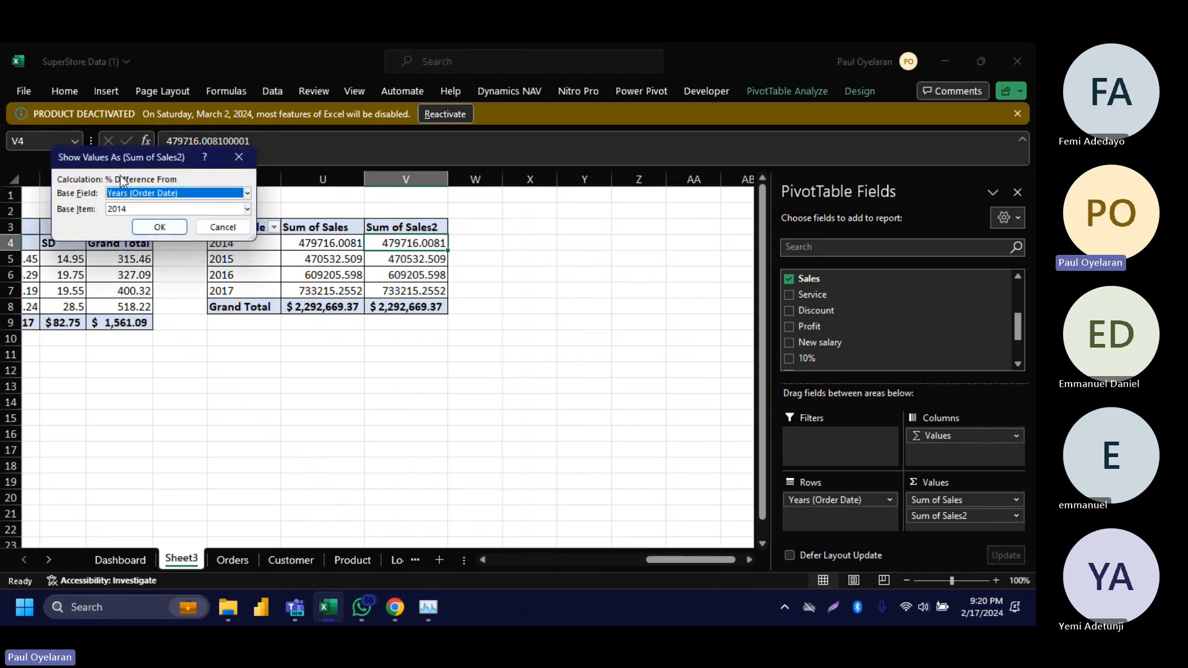
pyautogui.moveTo(162, 162); pyautogui.dragTo(632, 239)
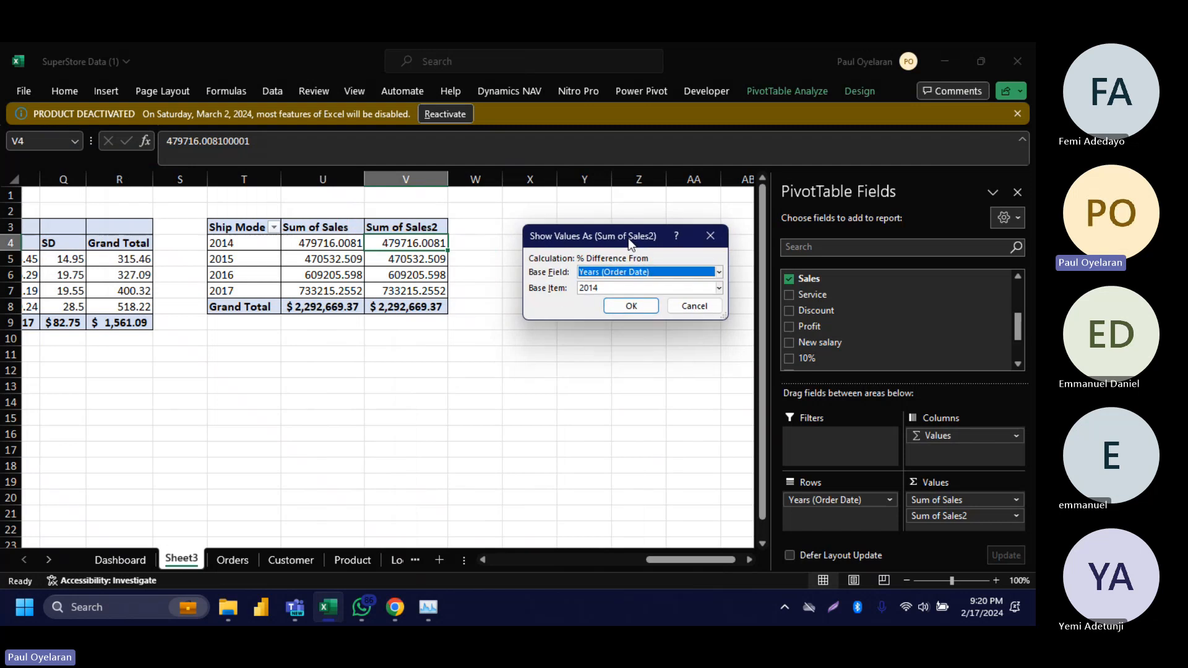
pyautogui.click(632, 307)
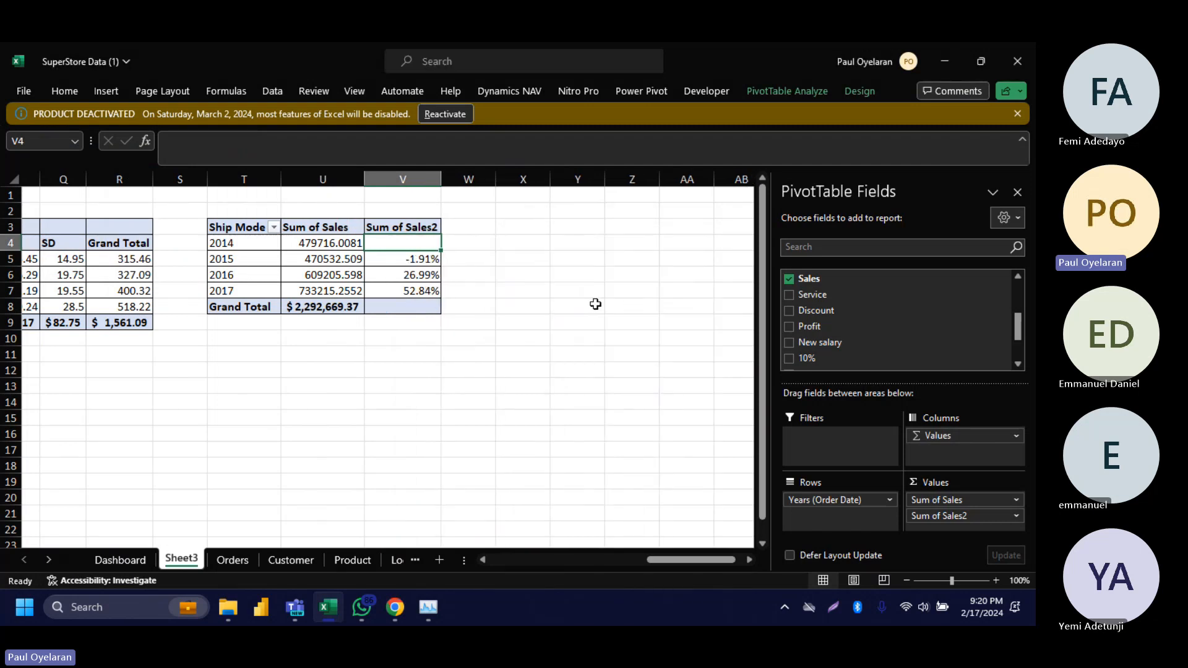
pyautogui.click(414, 261)
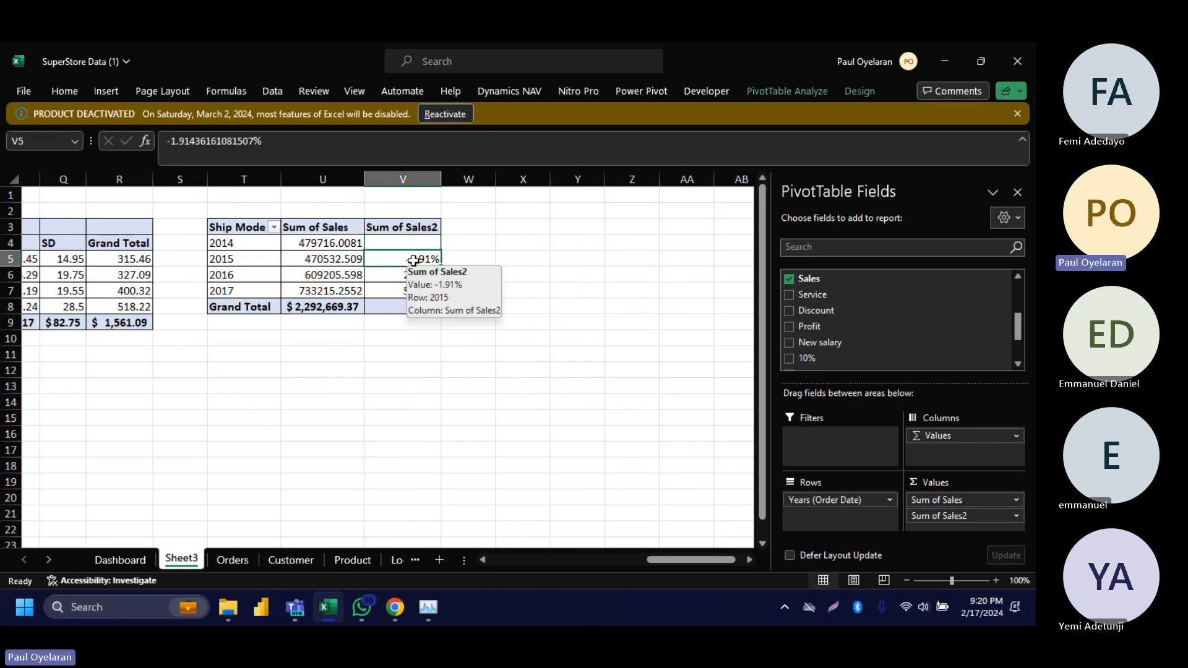
pyautogui.click(504, 366)
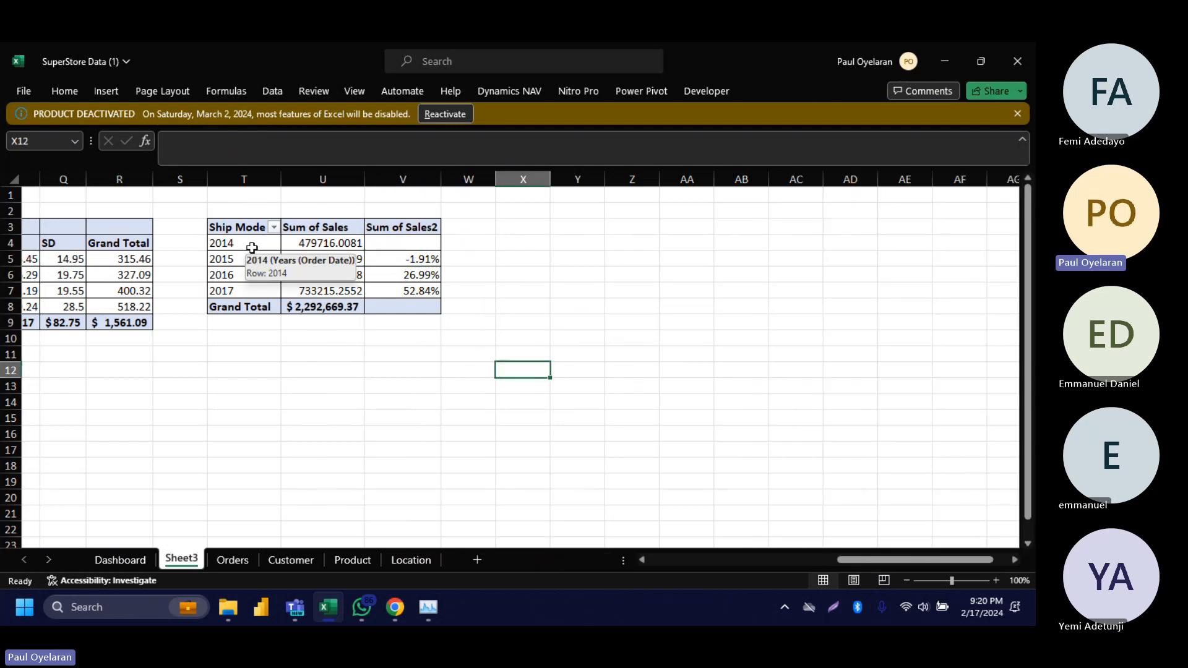
pyautogui.moveTo(252, 247); pyautogui.dragTo(254, 259)
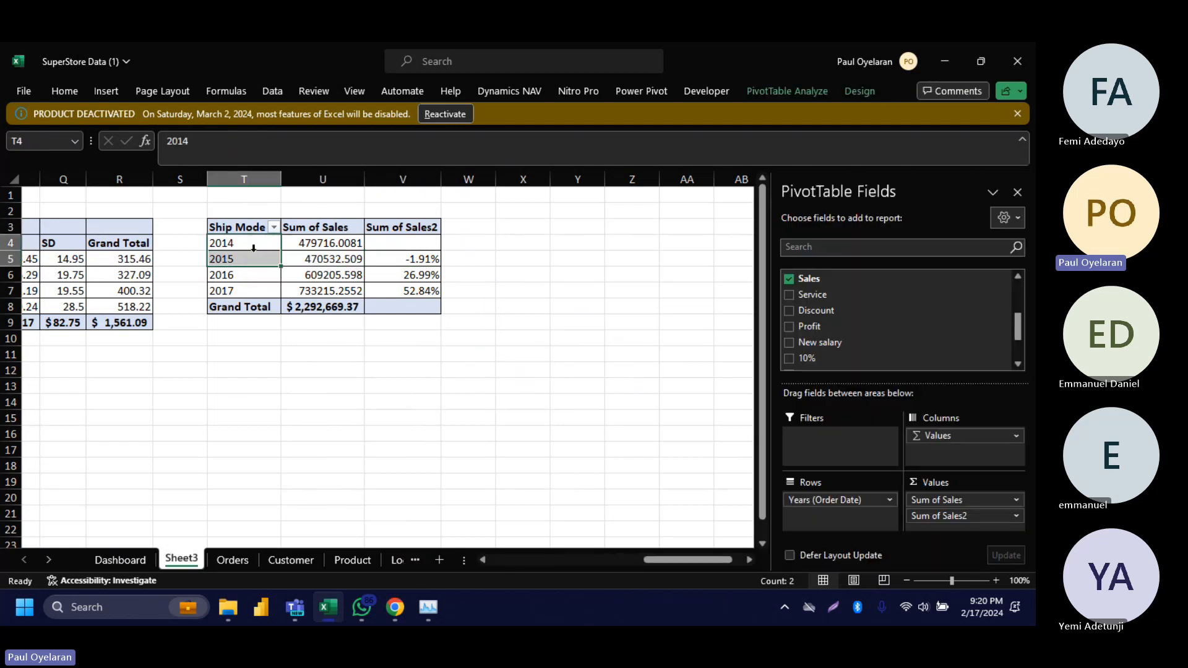
pyautogui.click(403, 262)
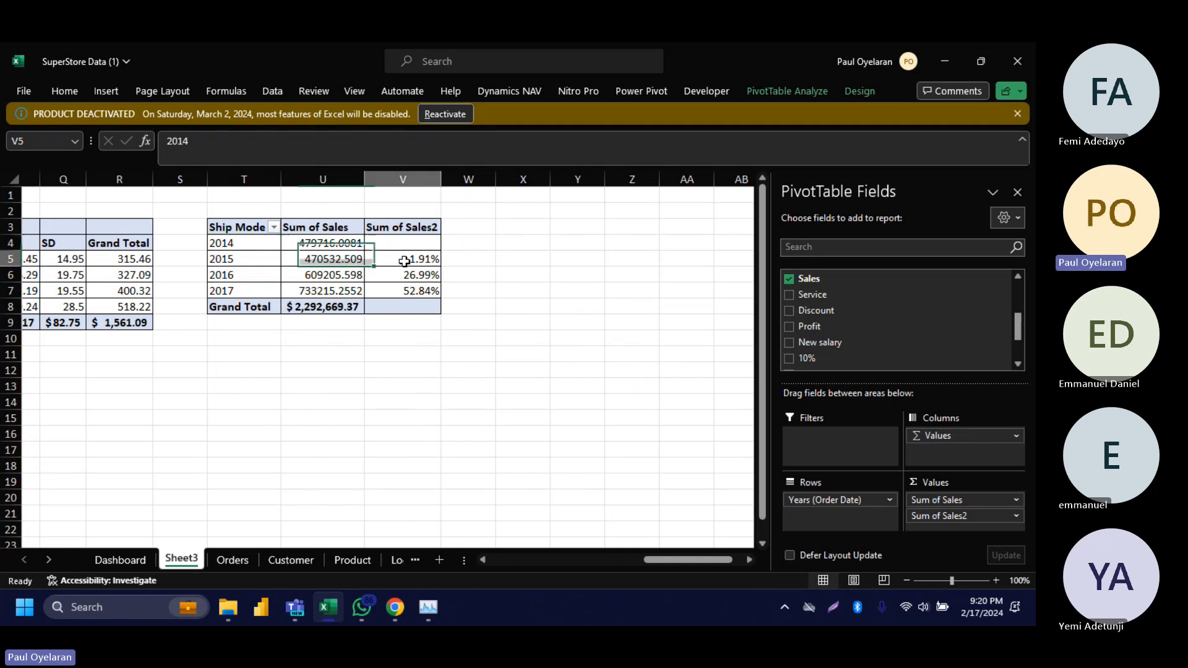
pyautogui.click(241, 263)
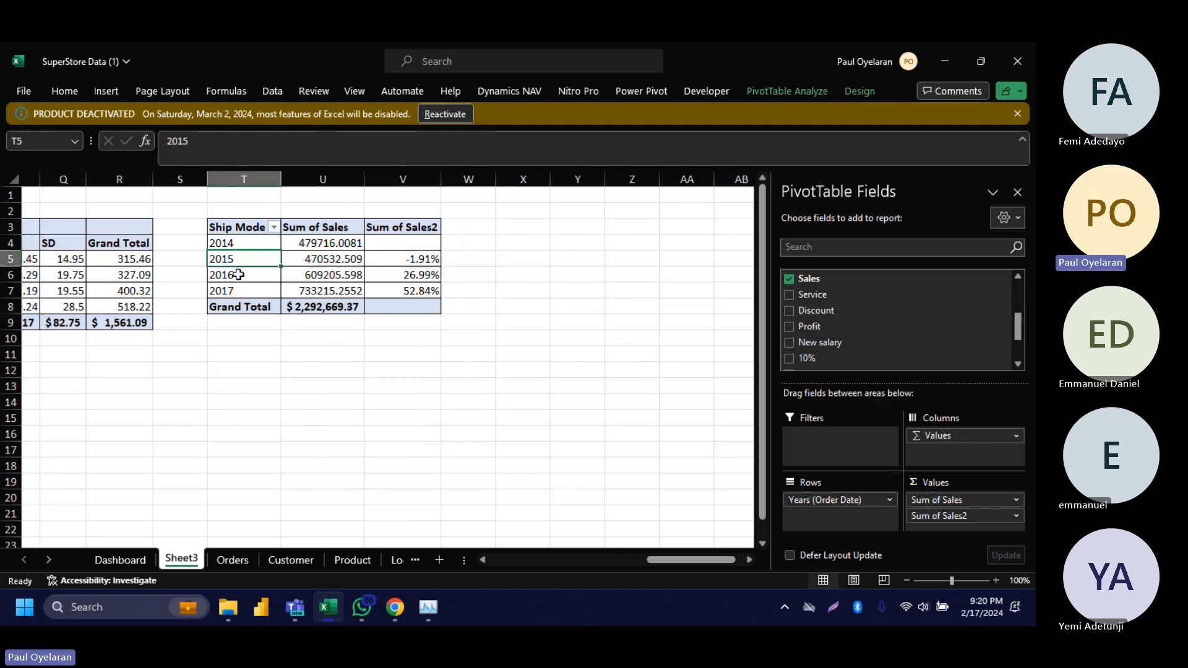
# Step: Remove the plain Sum of Sales field from the values of the pivot table at T3
pyautogui.click(238, 275)
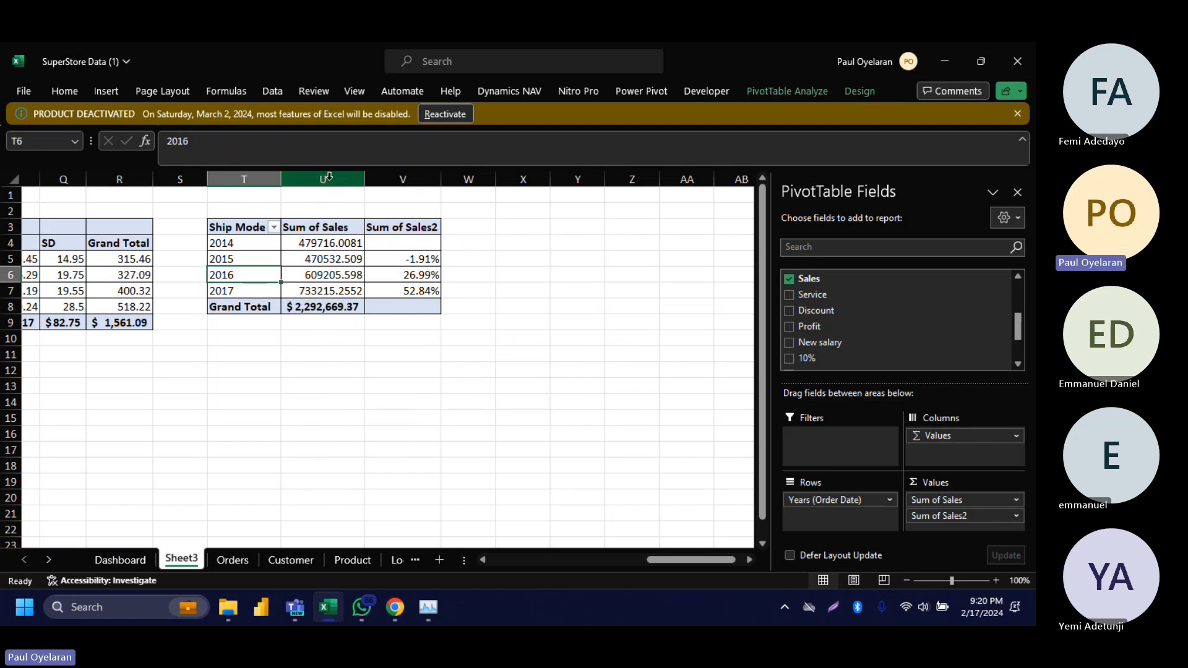
pyautogui.click(1016, 500)
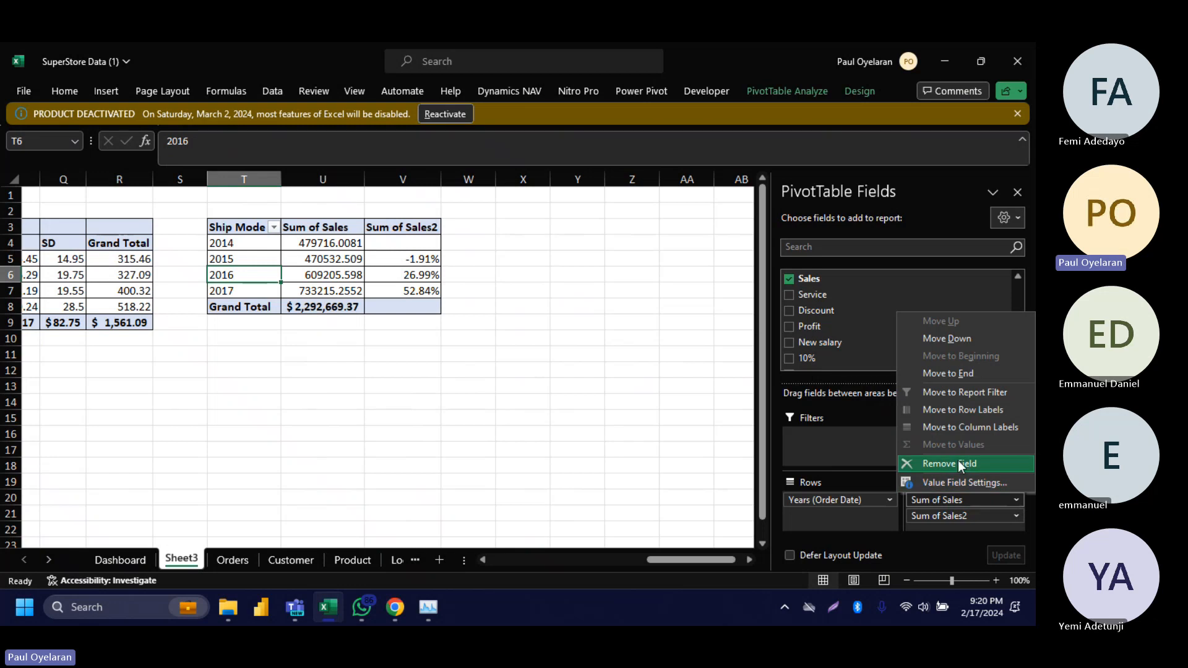
pyautogui.click(958, 464)
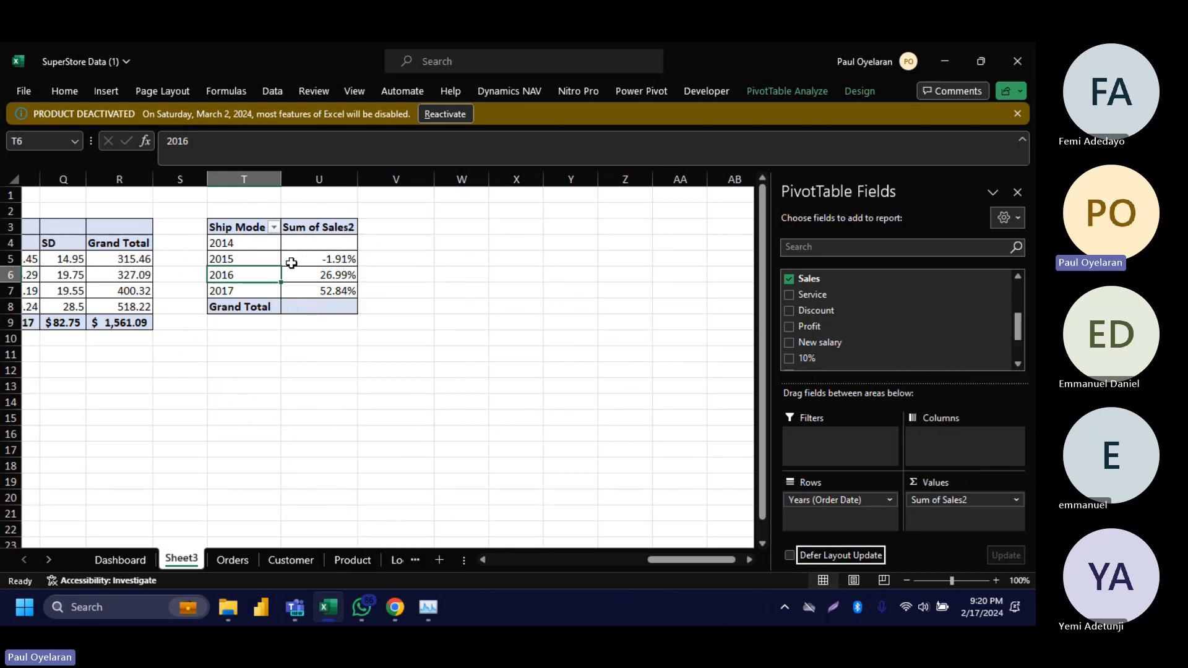
# Step: Insert a 2-D line chart from the yearly percentage differences in T4:U7
pyautogui.moveTo(256, 250); pyautogui.dragTo(340, 291)
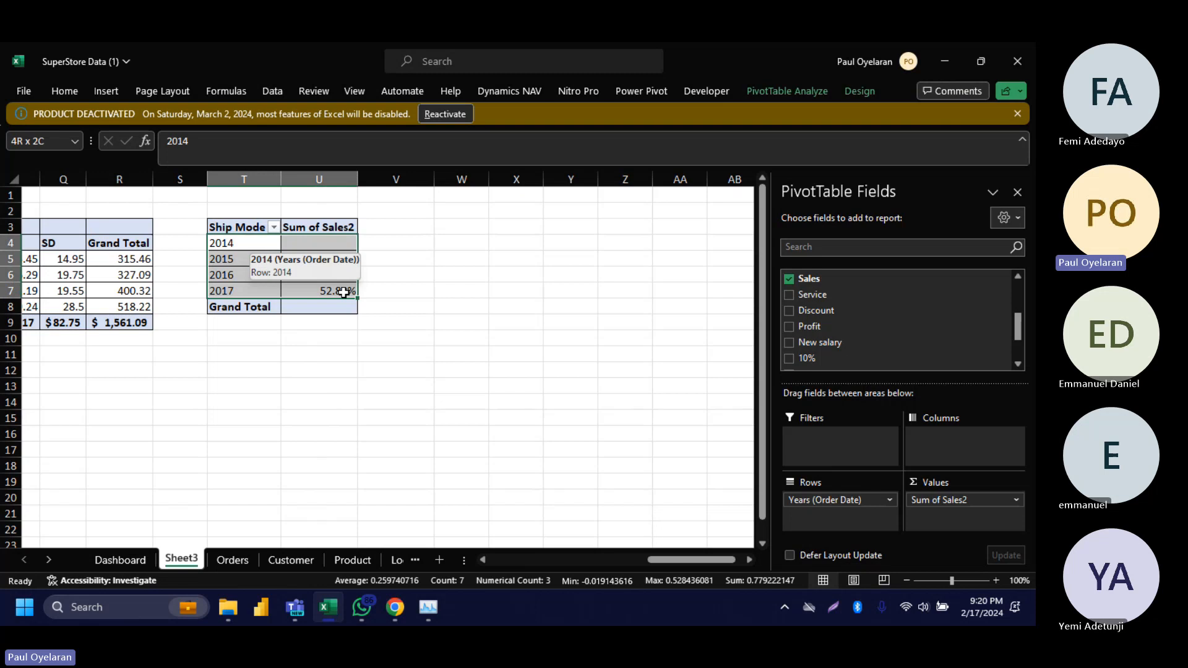
pyautogui.click(75, 89)
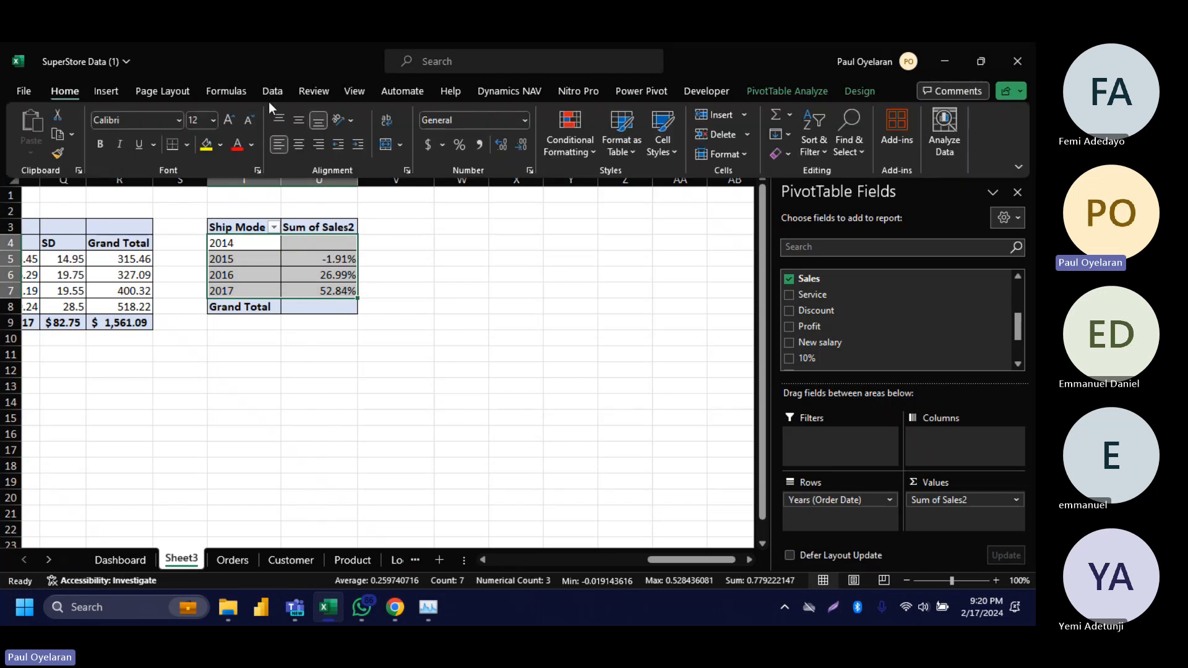
pyautogui.click(115, 96)
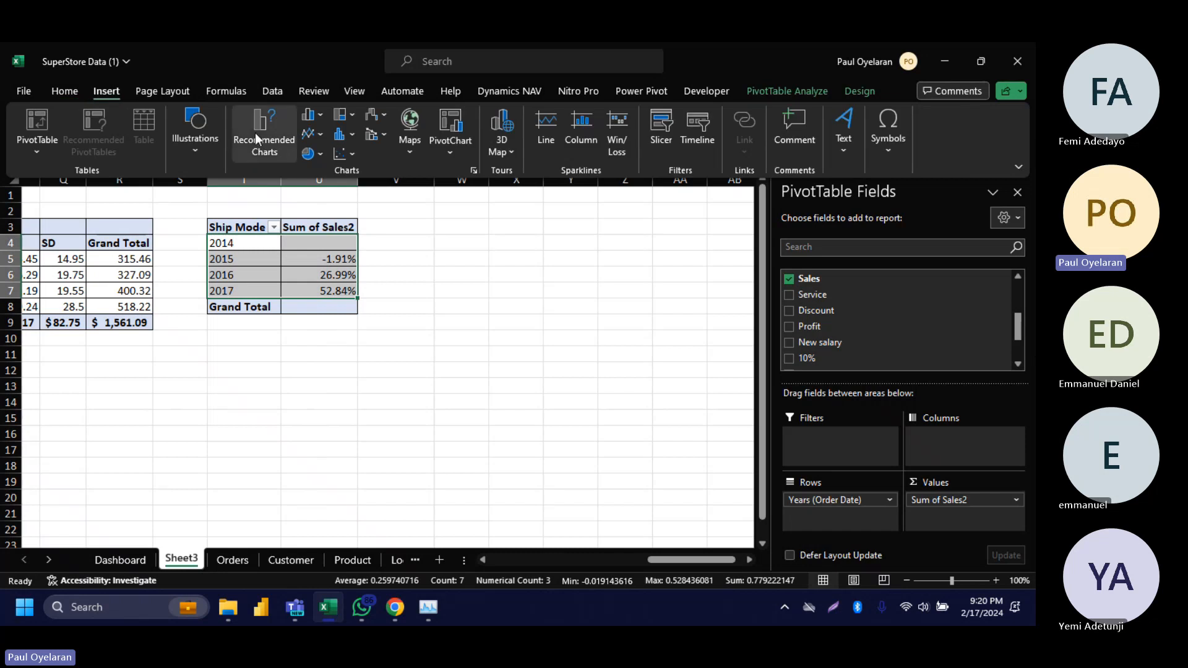
pyautogui.click(313, 134)
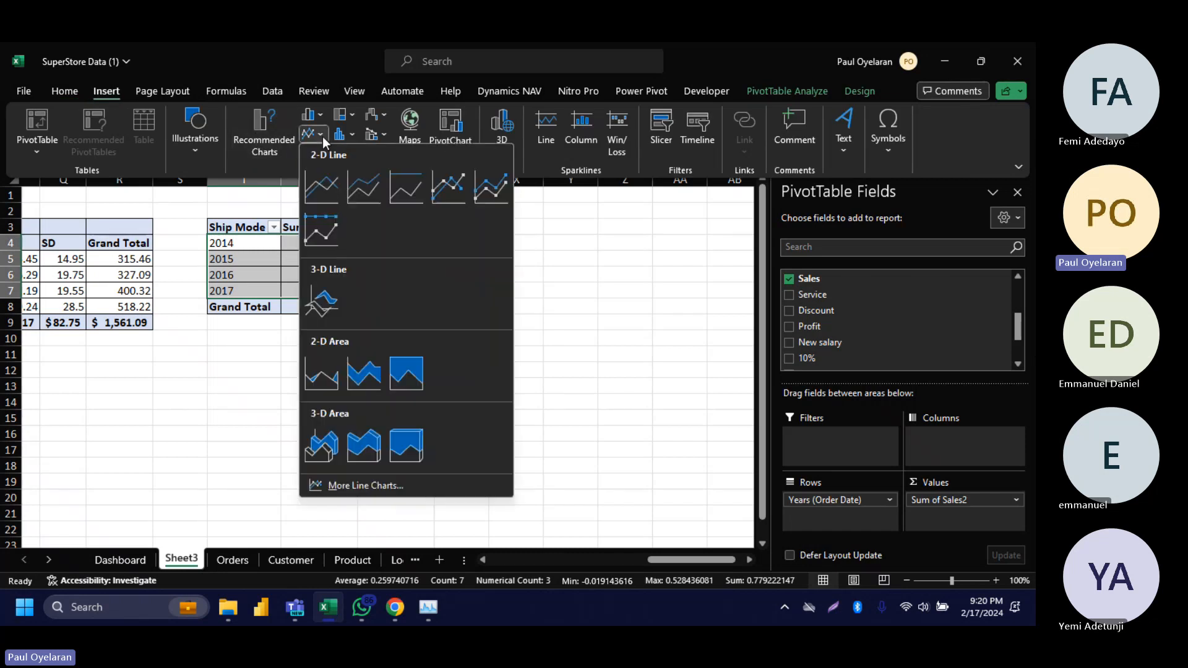
pyautogui.click(341, 189)
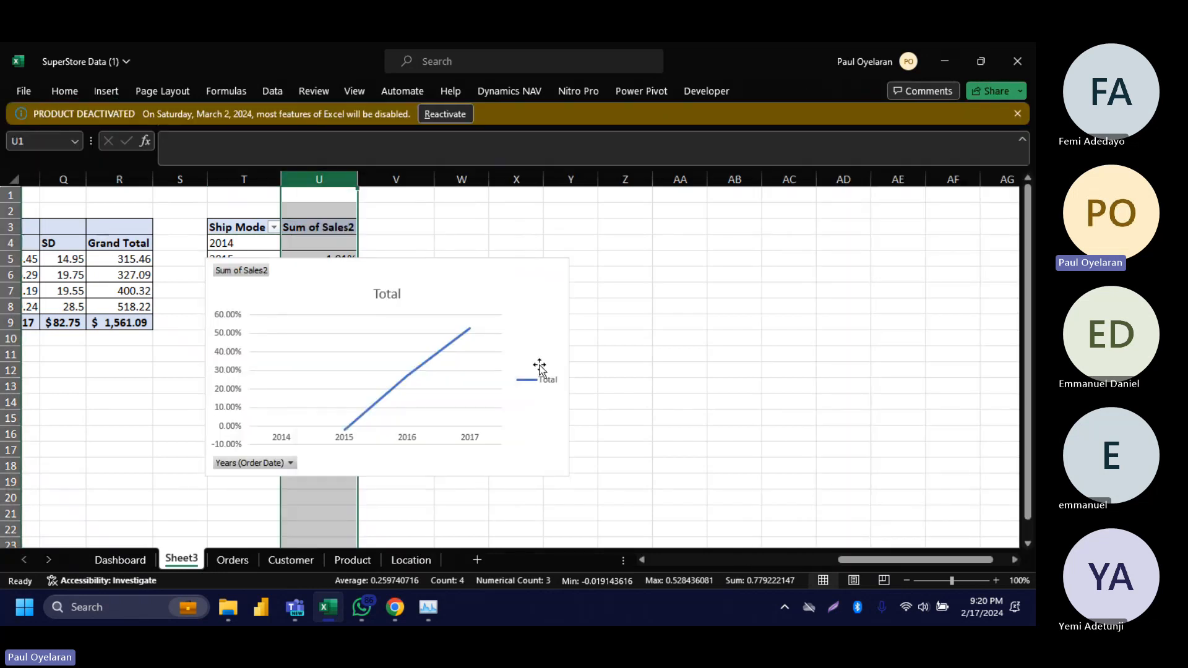
# Step: Widen the line chart, reposition it below the pivot's first rows and add data labels to its line
pyautogui.click(571, 357)
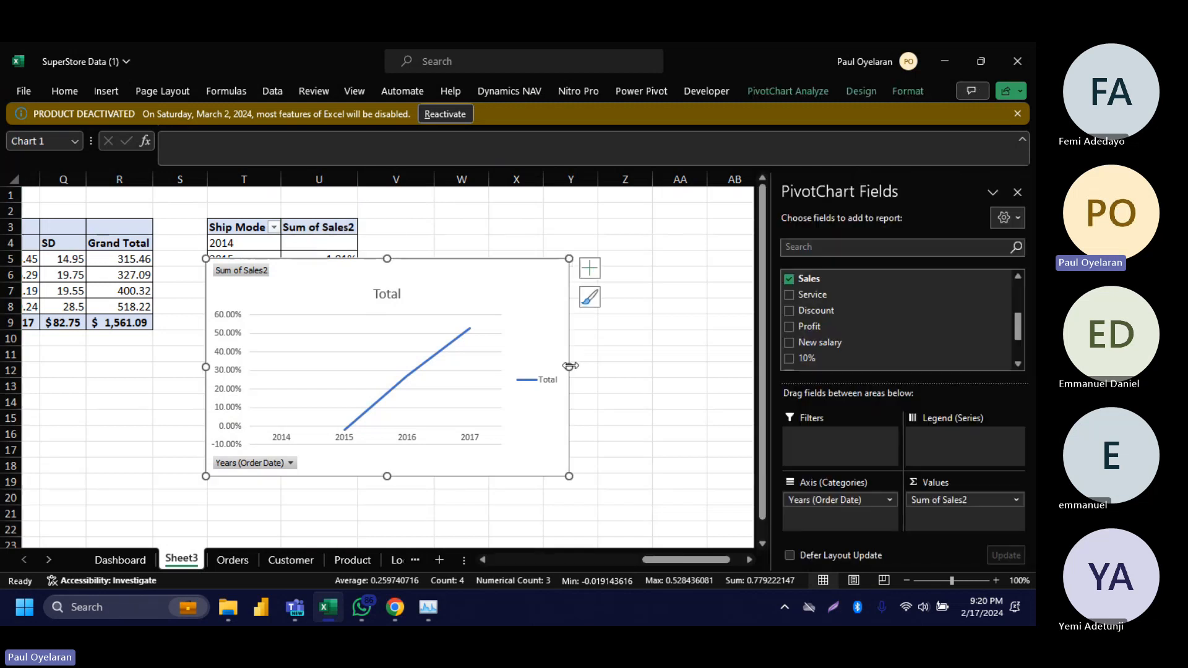
pyautogui.moveTo(569, 367); pyautogui.dragTo(683, 396)
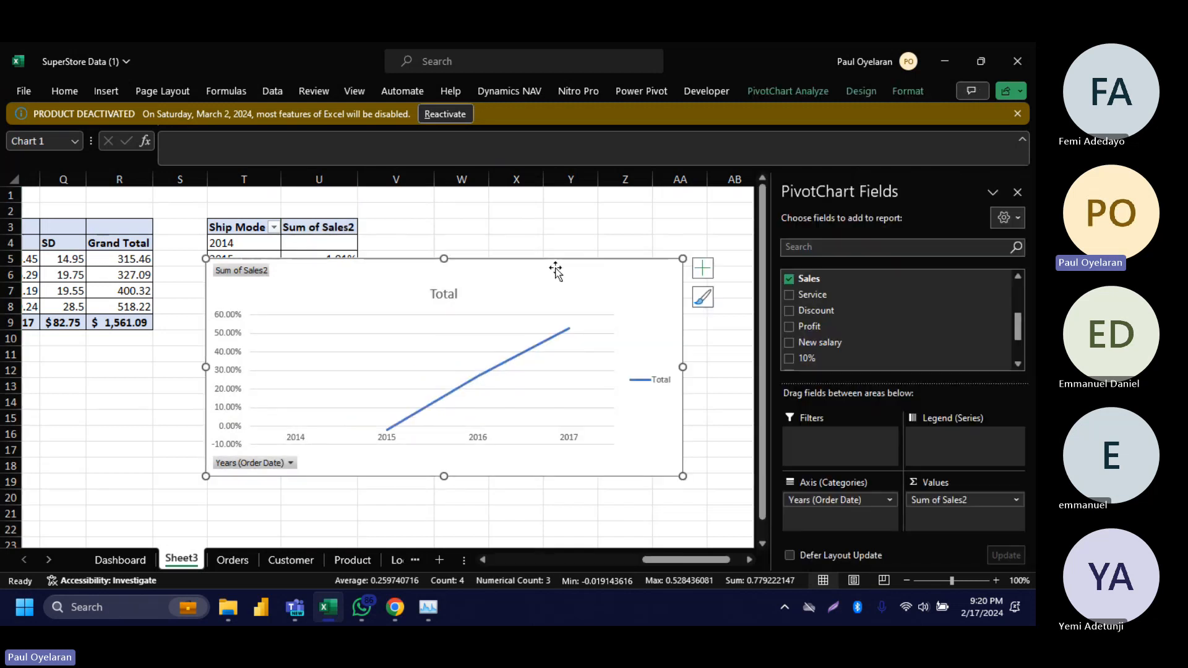
pyautogui.moveTo(556, 263); pyautogui.dragTo(471, 257)
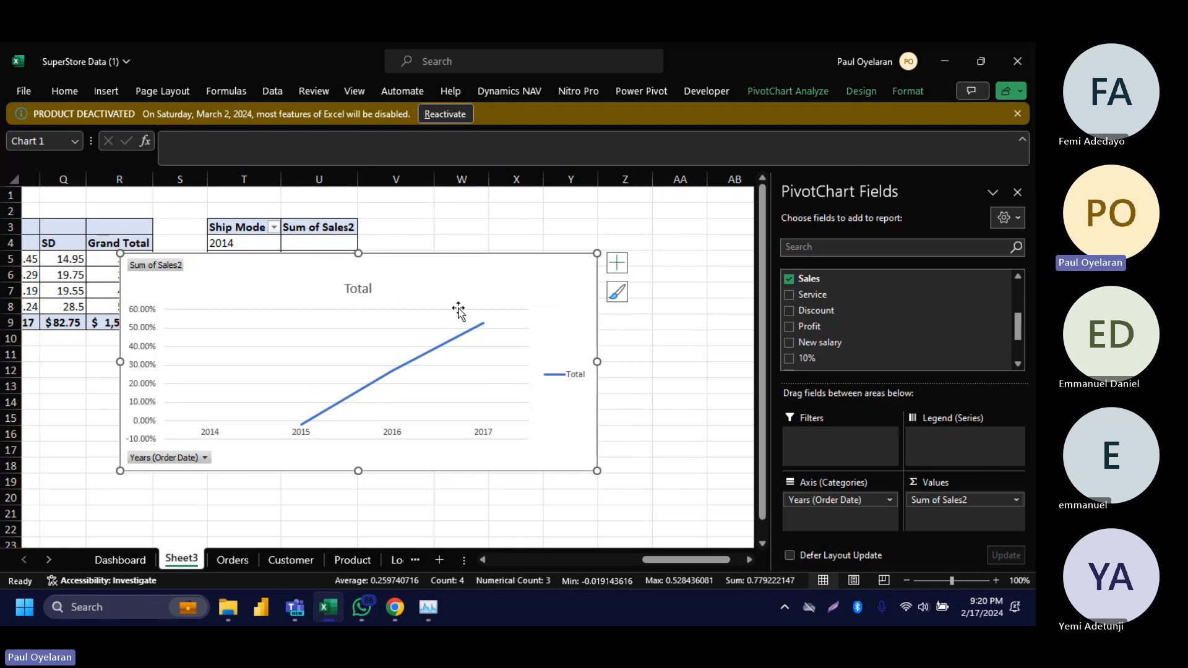
pyautogui.click(624, 259)
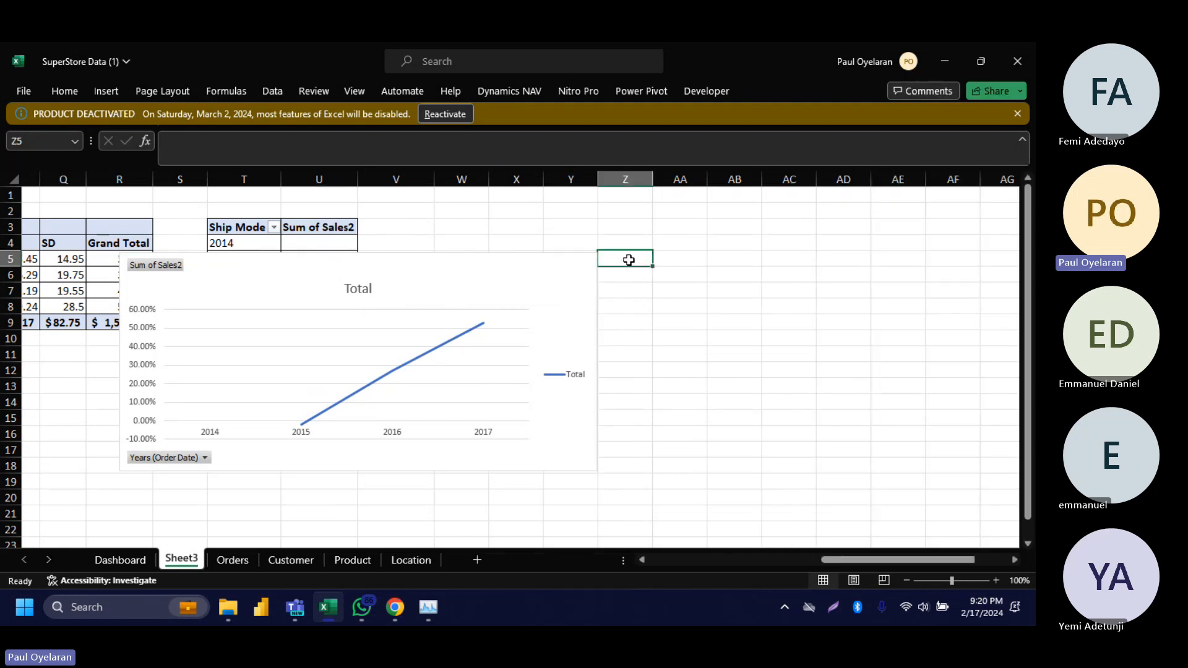
pyautogui.click(560, 284)
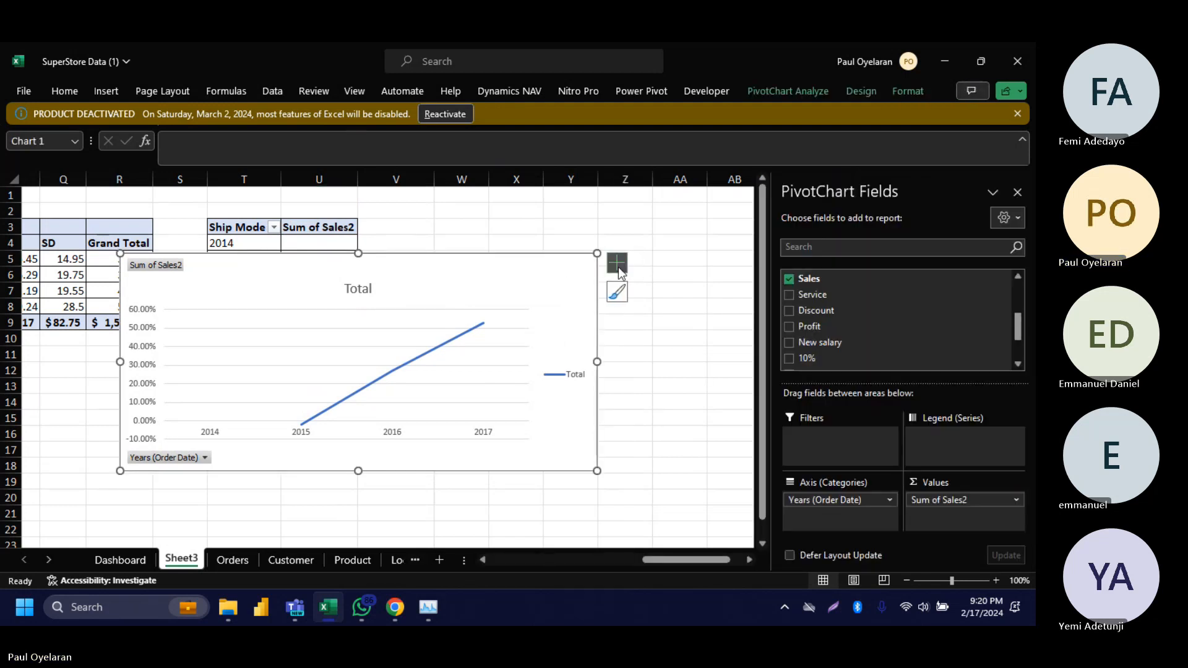
pyautogui.click(617, 264)
pyautogui.click(653, 327)
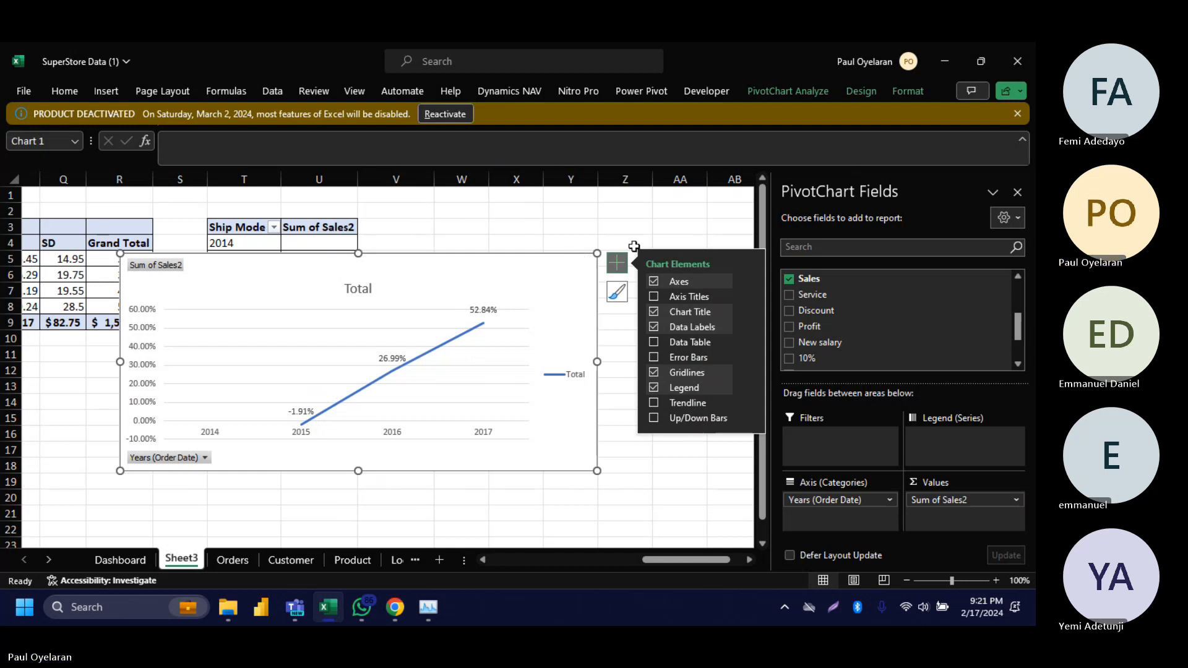
# Step: Try to change the line chart's type to Waterfall, and delete the chart from the sheet
pyautogui.click(865, 86)
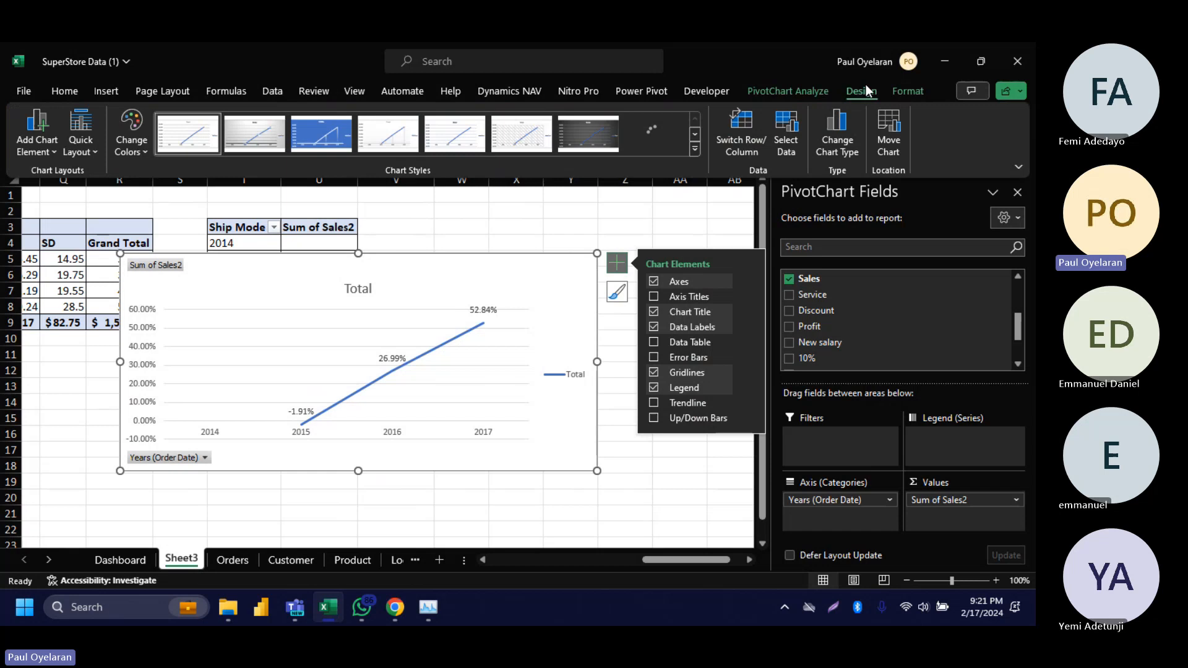
pyautogui.click(840, 139)
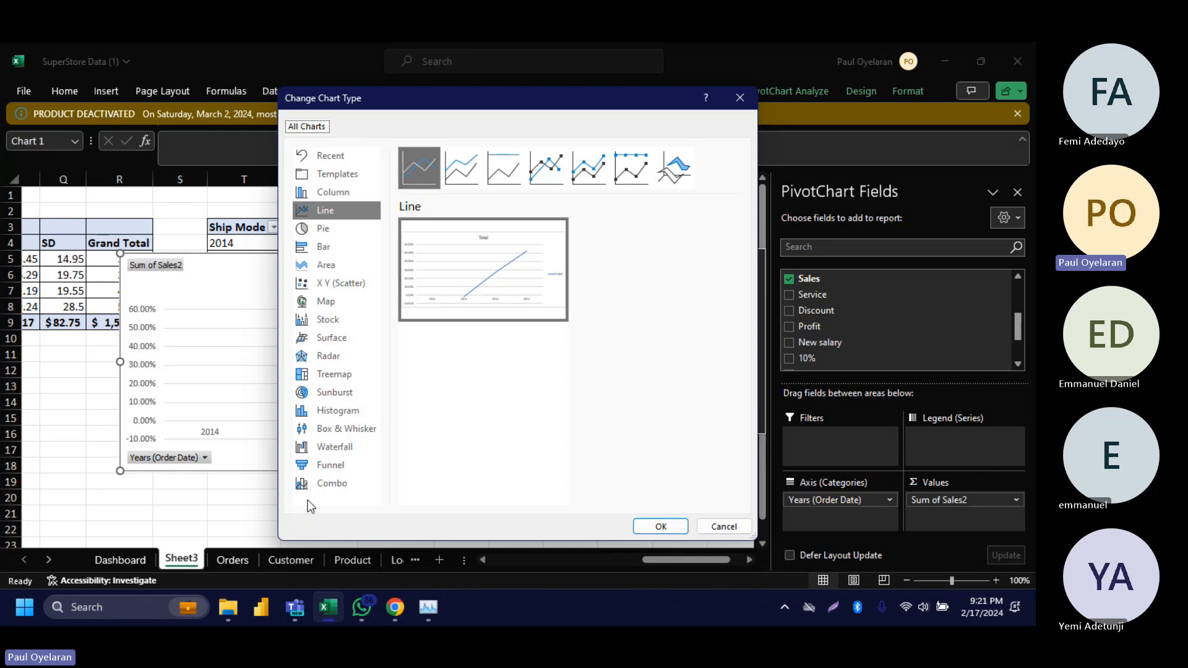
pyautogui.click(329, 448)
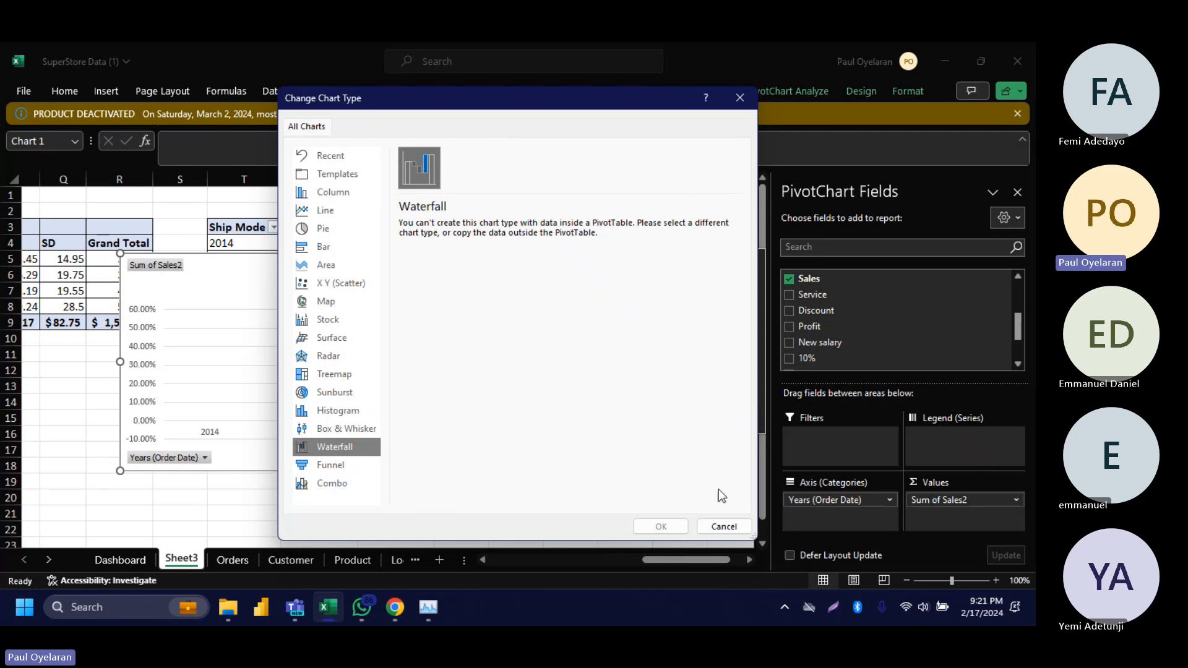
pyautogui.click(723, 527)
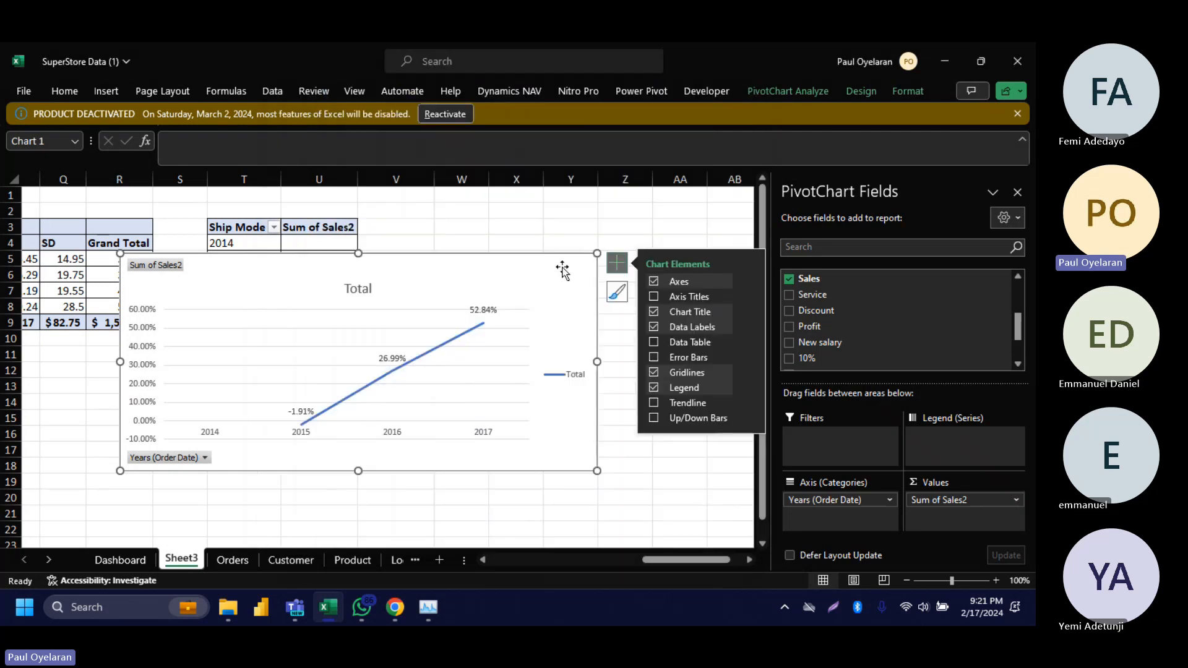
pyautogui.press('Delete')
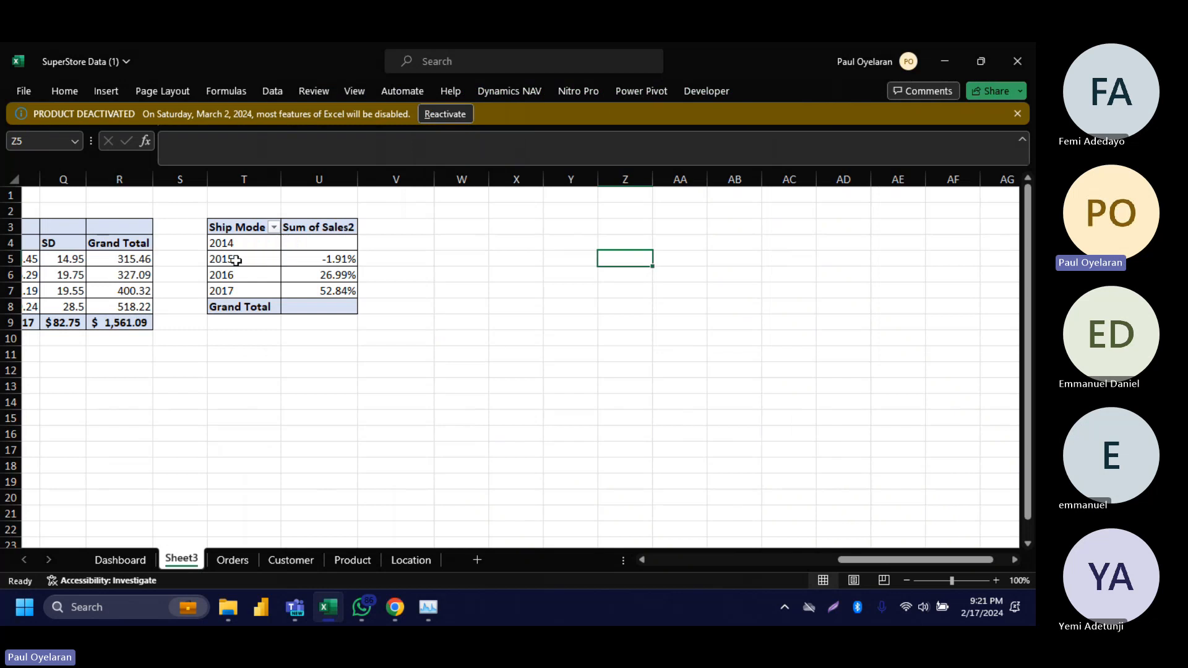
# Step: Try to insert a Waterfall chart directly from the pivot table cells T4:U7
pyautogui.moveTo(258, 246); pyautogui.dragTo(334, 290)
pyautogui.click(107, 94)
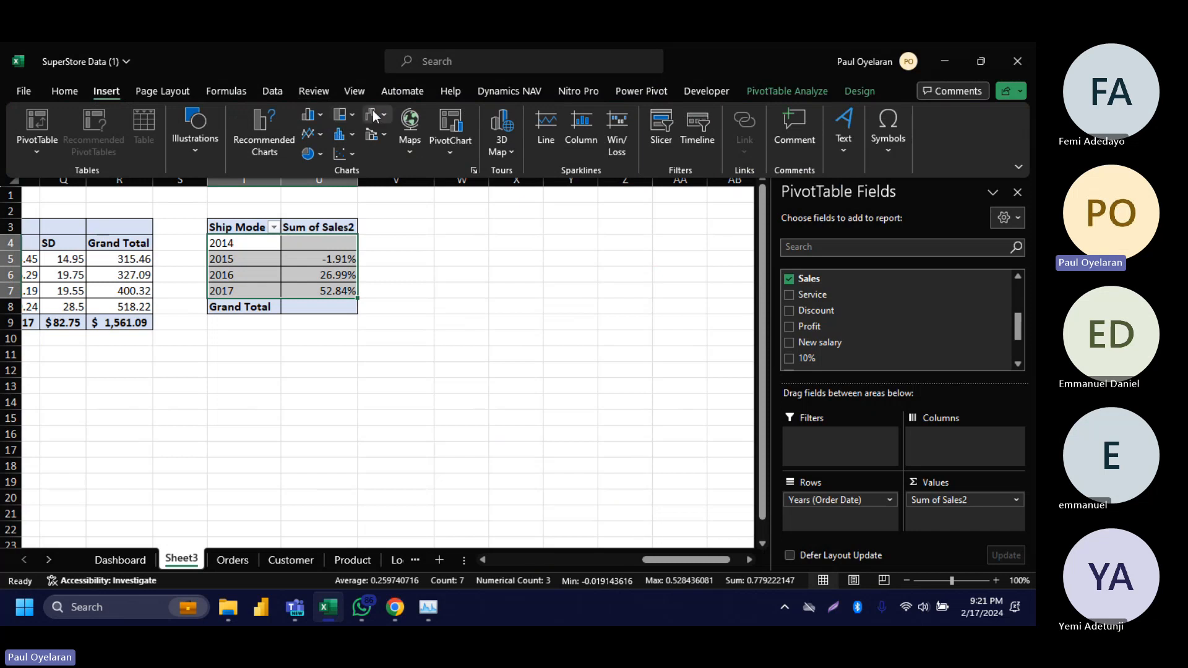
pyautogui.click(373, 116)
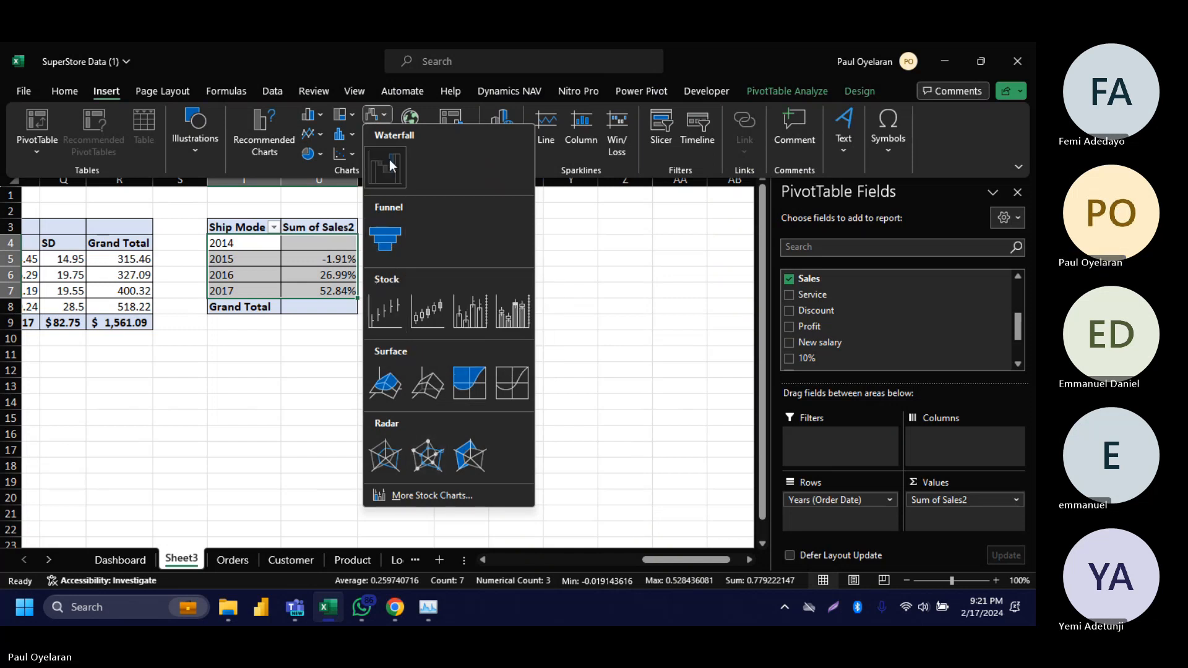
pyautogui.click(428, 452)
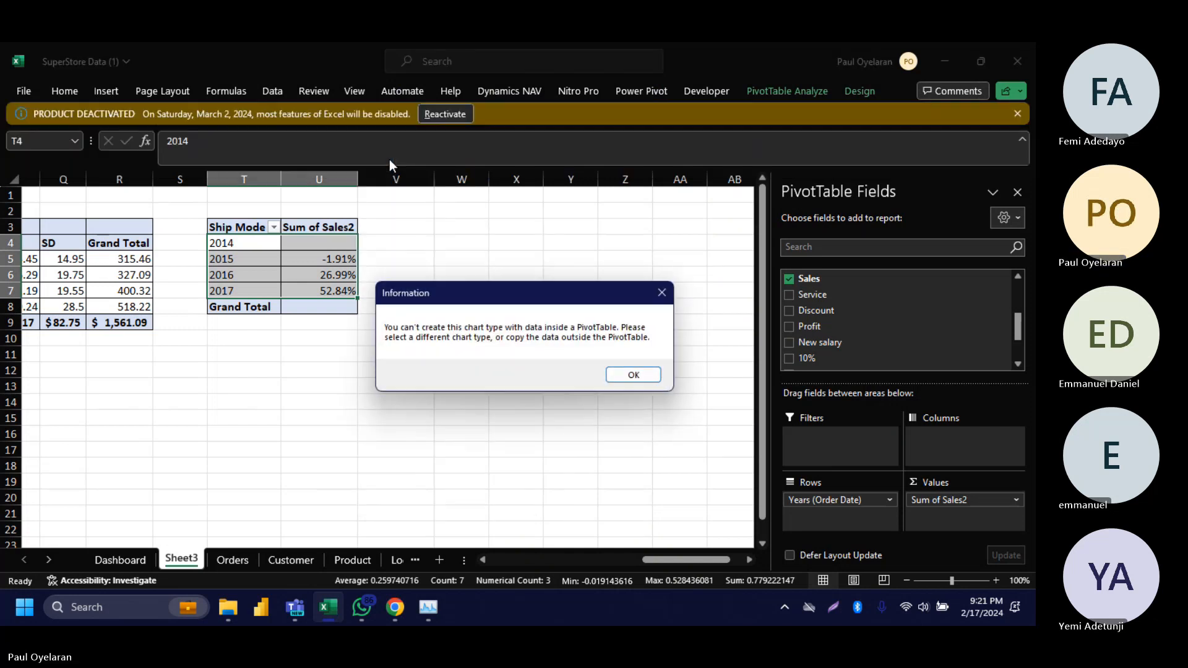
pyautogui.click(634, 375)
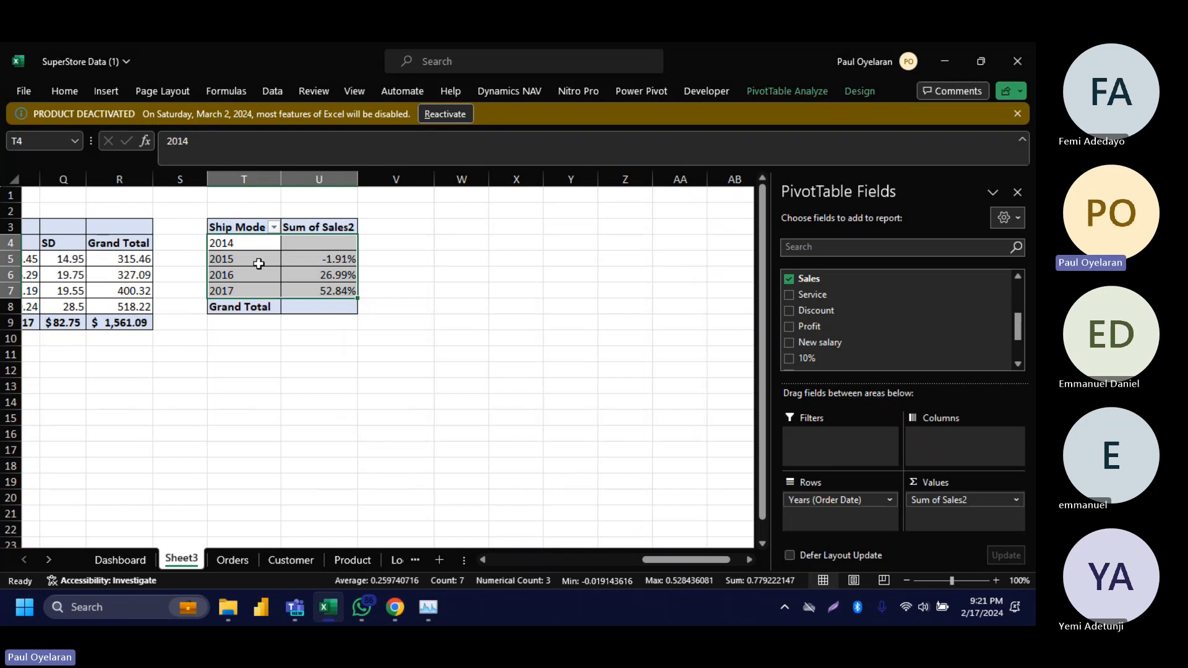
# Step: Copy pivot cells T4:U7 and paste them as values only at W4
pyautogui.hotkey('ctrl', 'c')
pyautogui.click(462, 247)
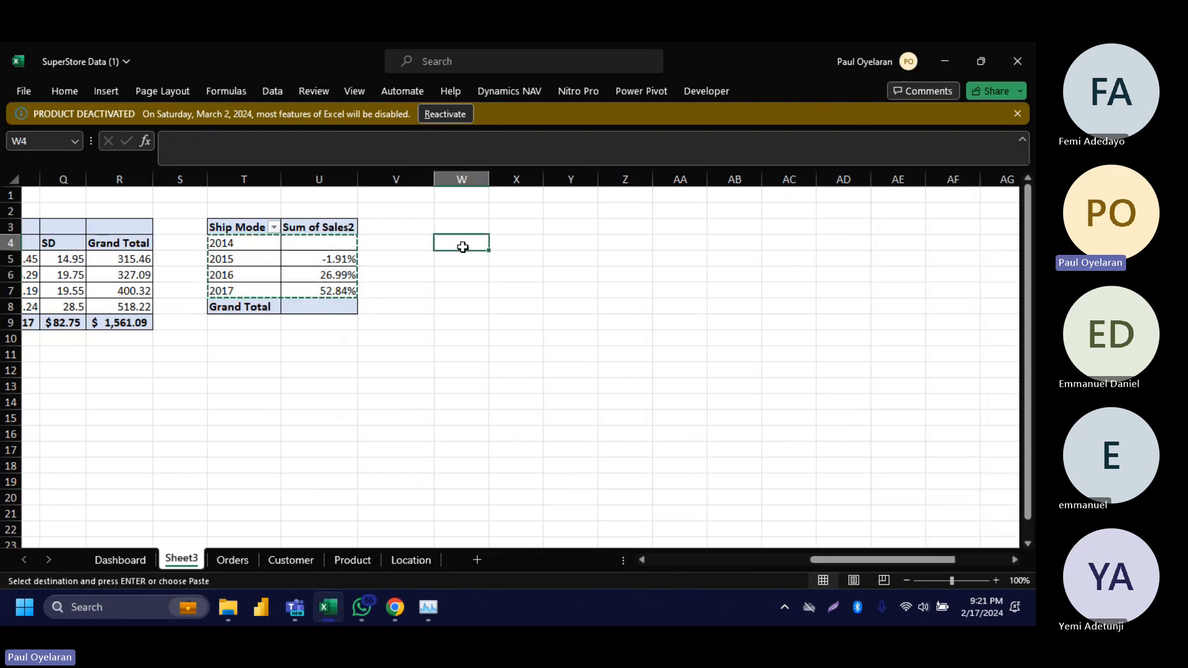
pyautogui.rightClick(463, 247)
pyautogui.click(524, 218)
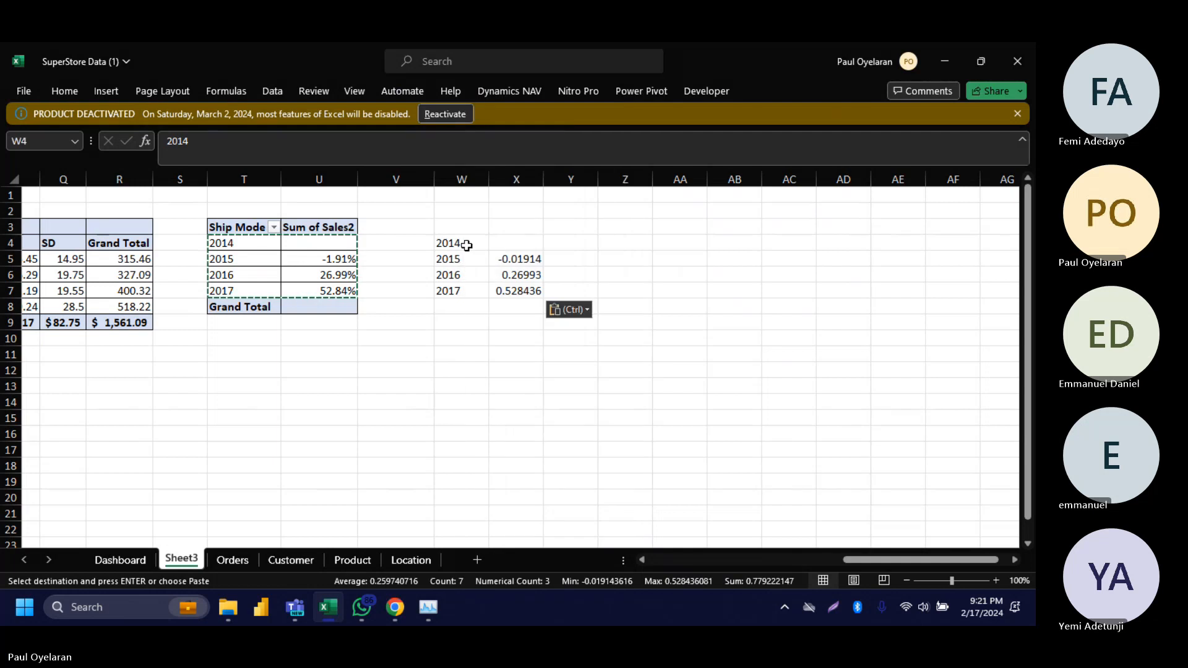
# Step: Insert a Waterfall chart from the pasted range W4:X7 and place it below that data, starting around row 9
pyautogui.moveTo(466, 246); pyautogui.dragTo(526, 292)
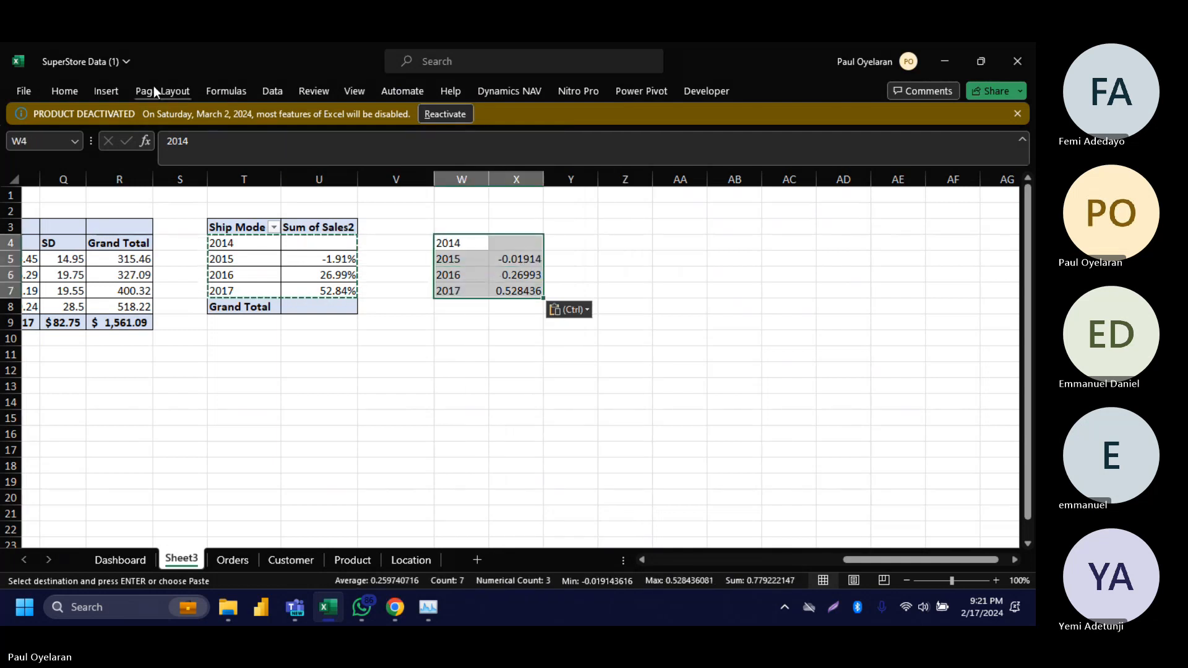
pyautogui.click(99, 90)
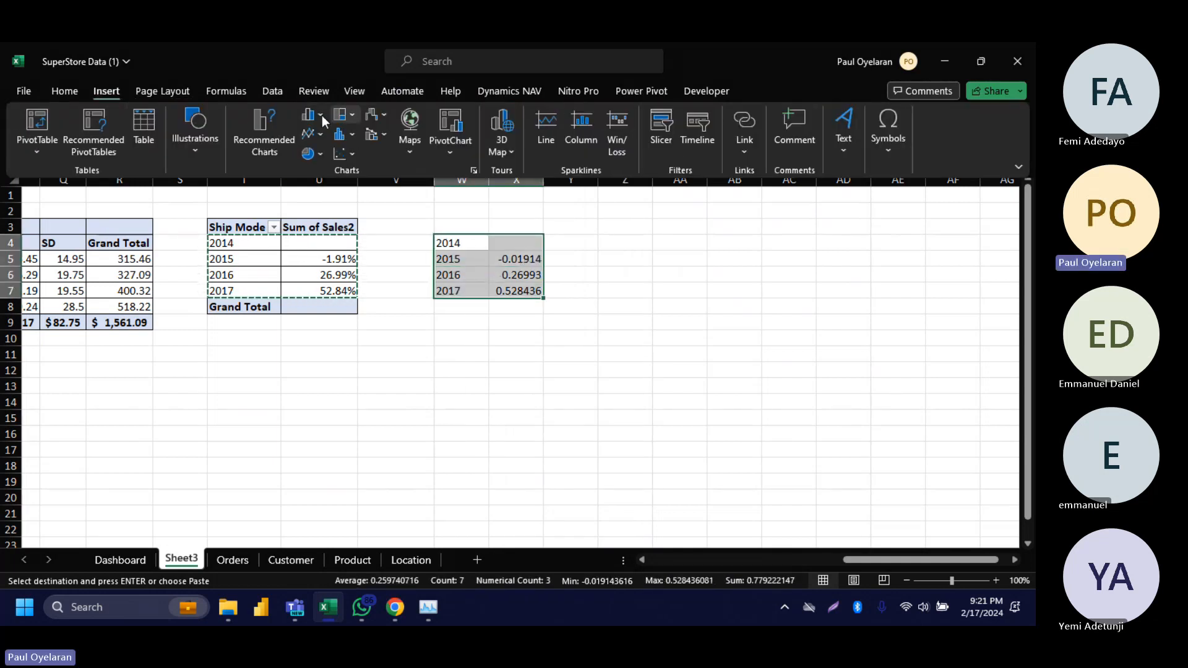
pyautogui.click(357, 136)
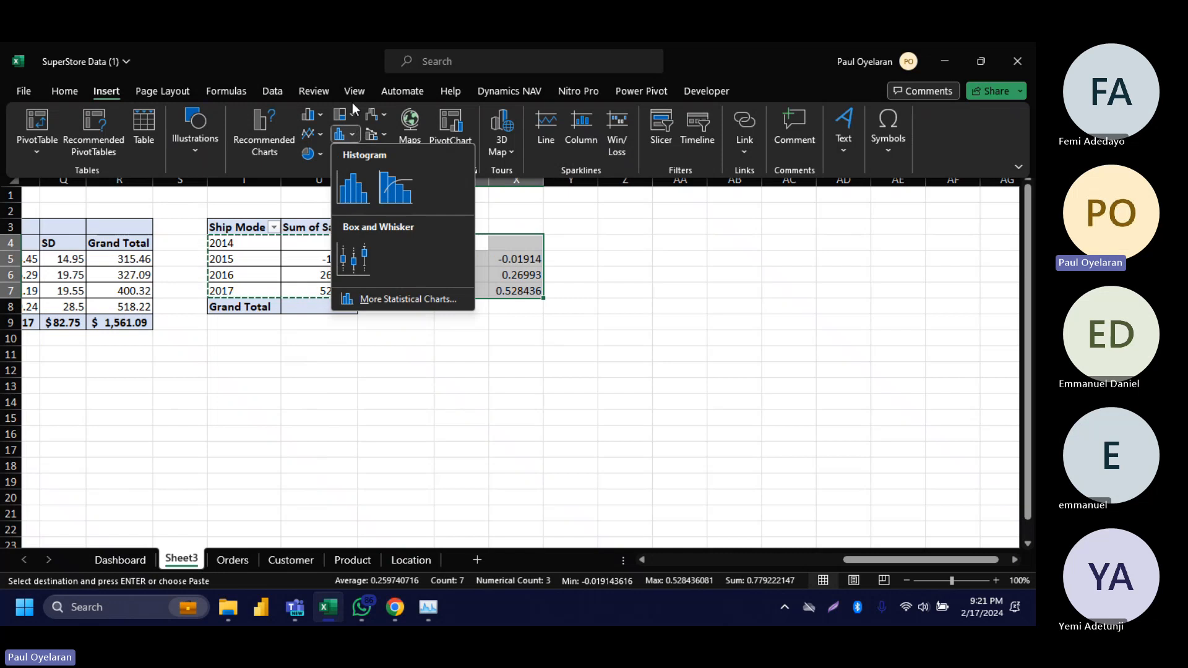
pyautogui.click(372, 117)
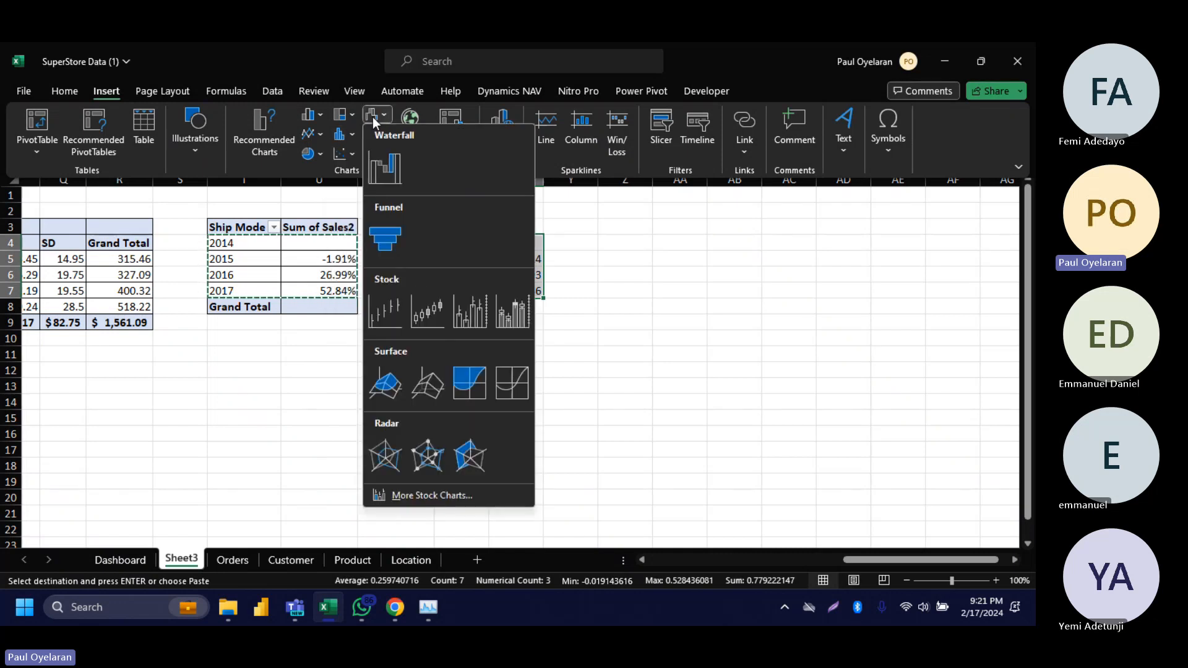
pyautogui.click(383, 160)
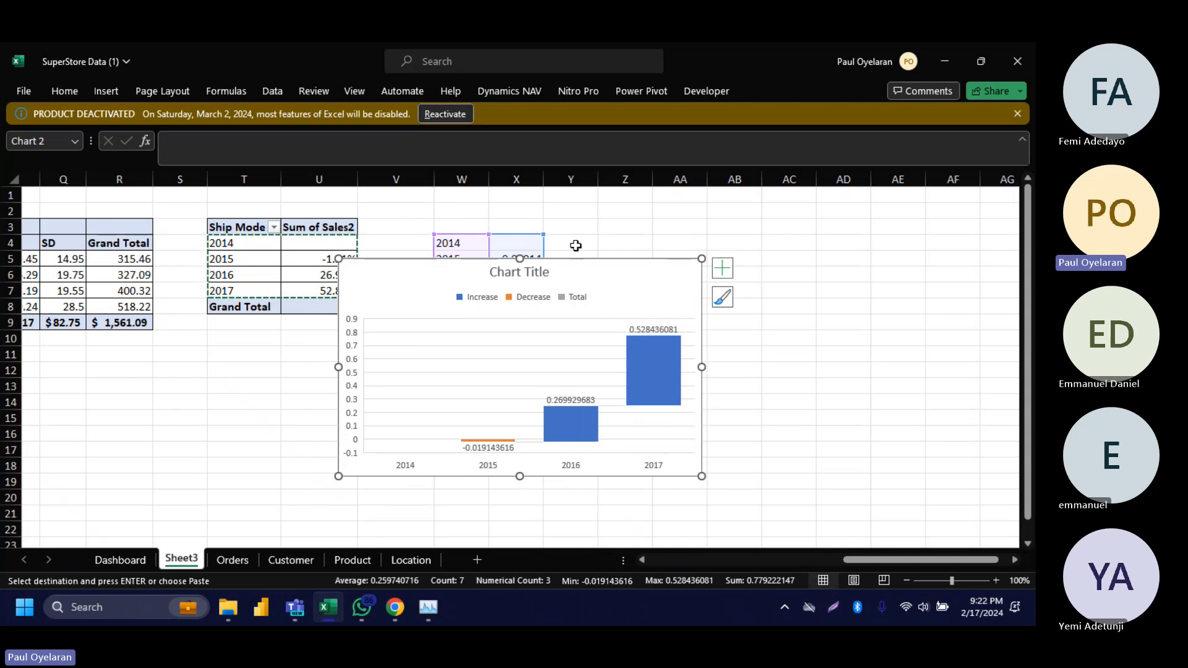
pyautogui.moveTo(588, 265); pyautogui.dragTo(716, 320)
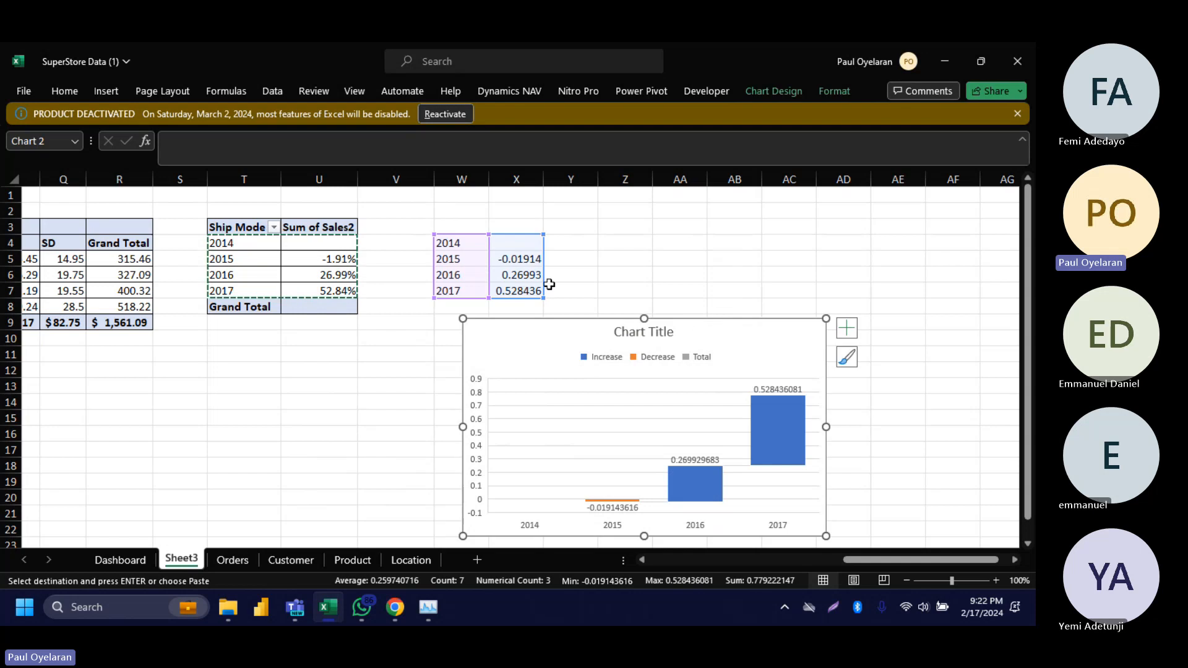
# Step: Format the pasted values in X5:X7 as percentages without decimals
pyautogui.moveTo(518, 259); pyautogui.dragTo(517, 288)
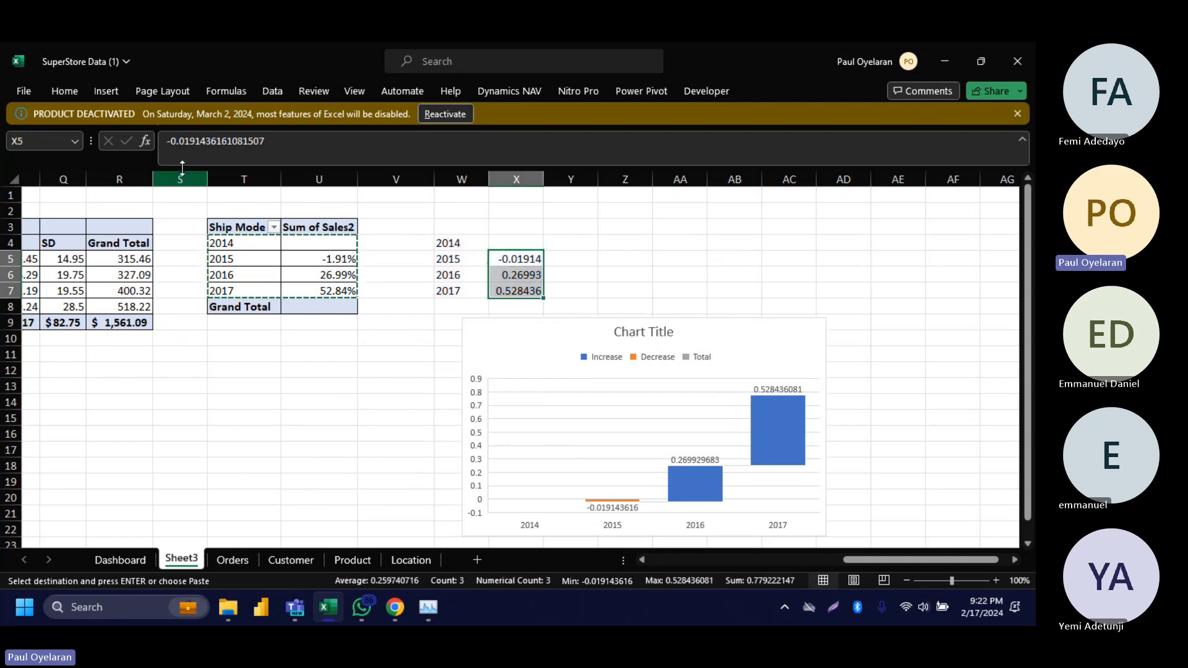
pyautogui.click(69, 94)
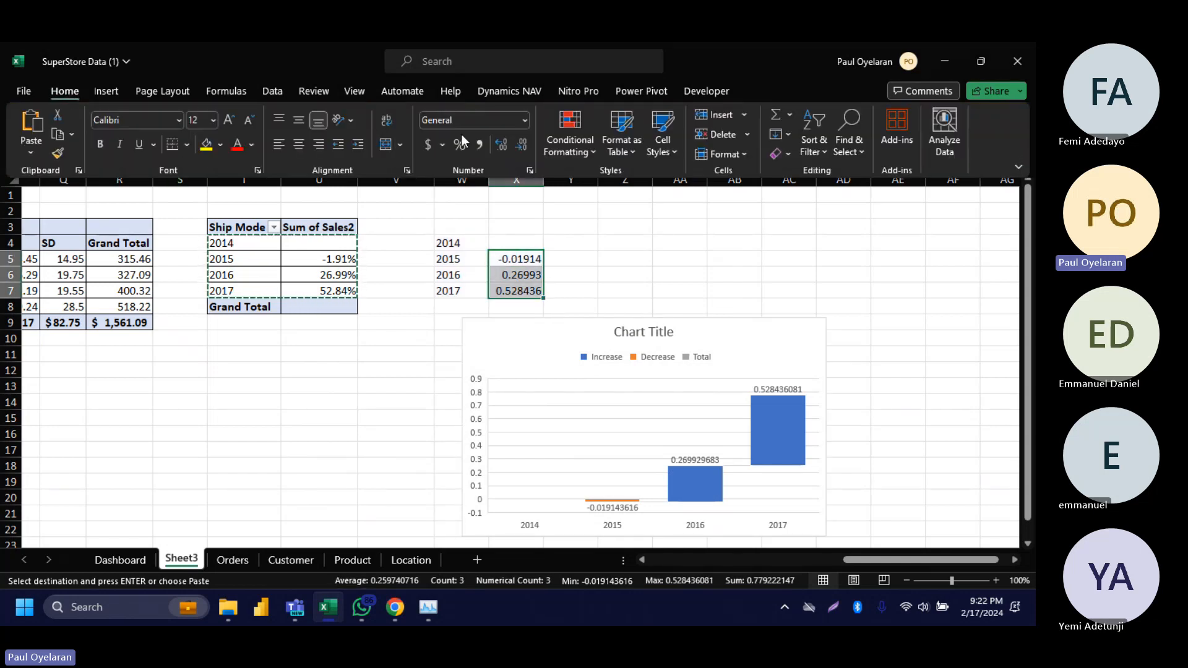
pyautogui.click(463, 144)
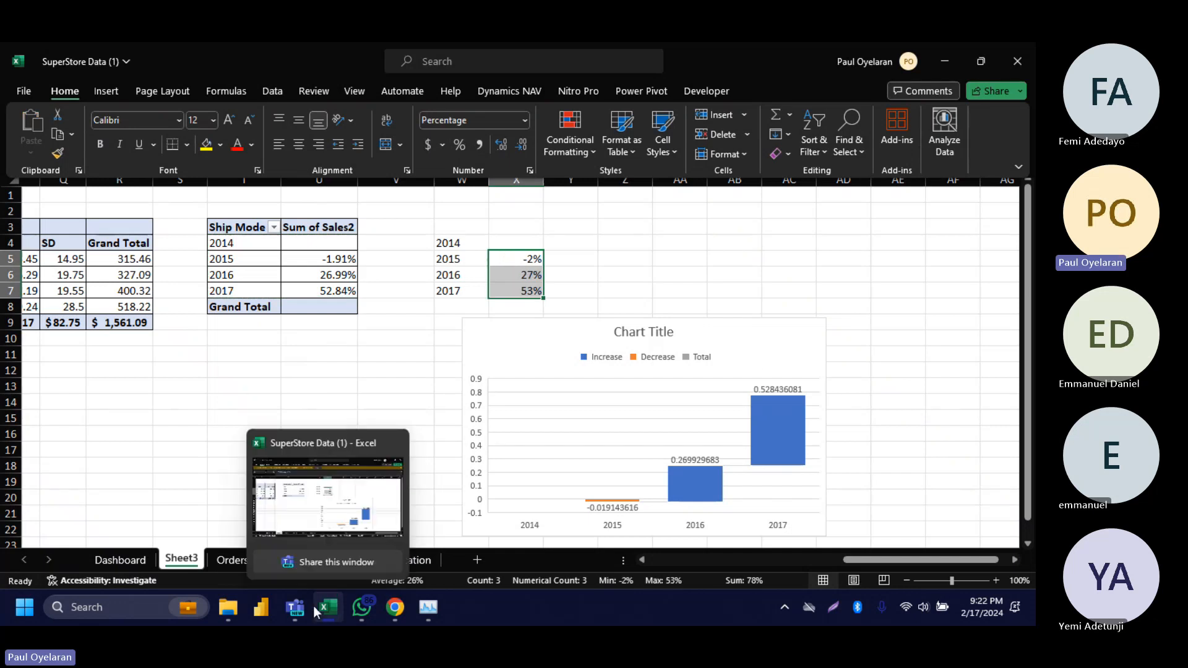
pyautogui.click(215, 507)
pyautogui.click(215, 507)
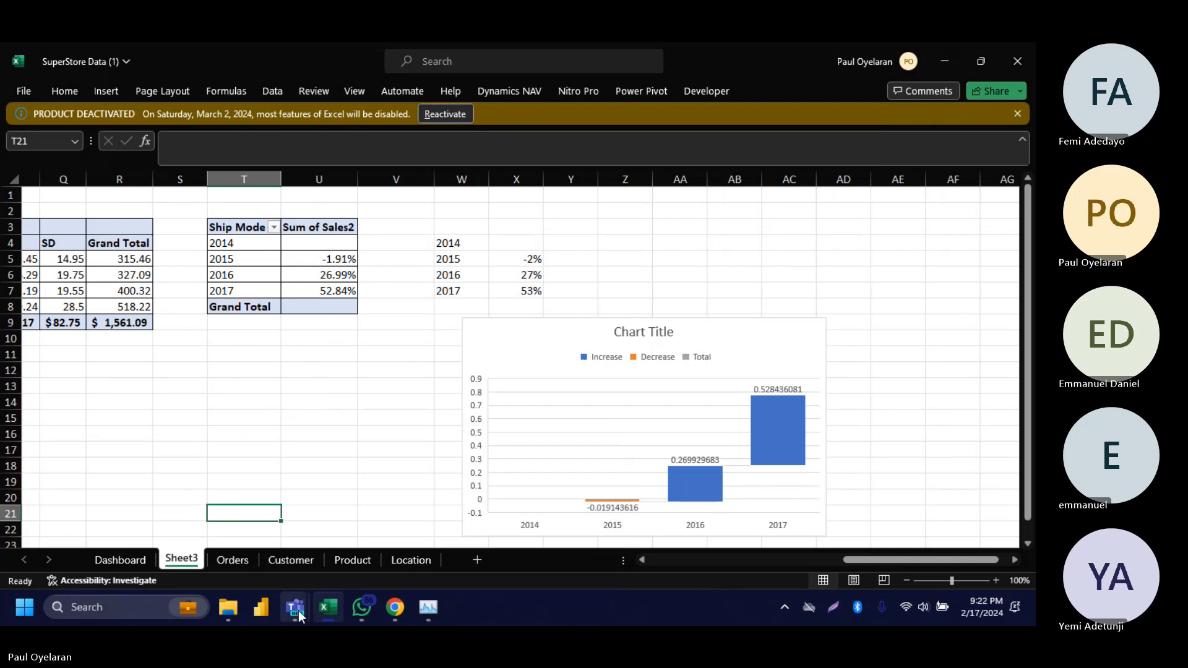
# Step: Switch to the Teams meeting window, admit the participant waiting in the lobby, and return to the workbook
pyautogui.click(237, 497)
pyautogui.click(237, 497)
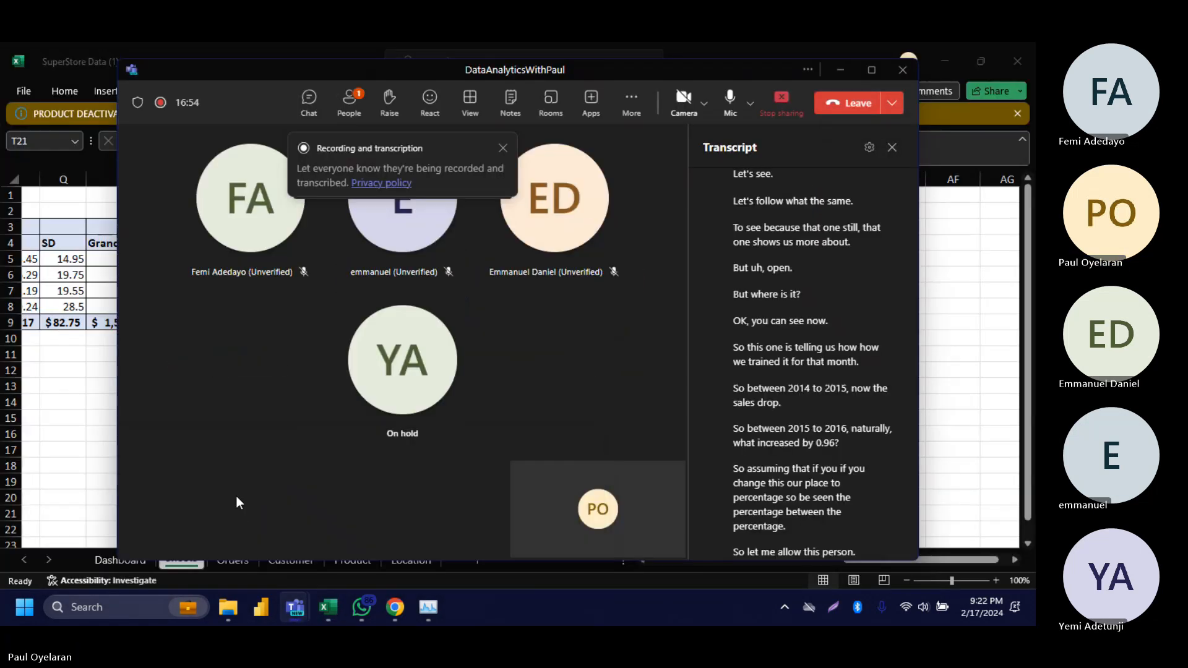
pyautogui.click(363, 102)
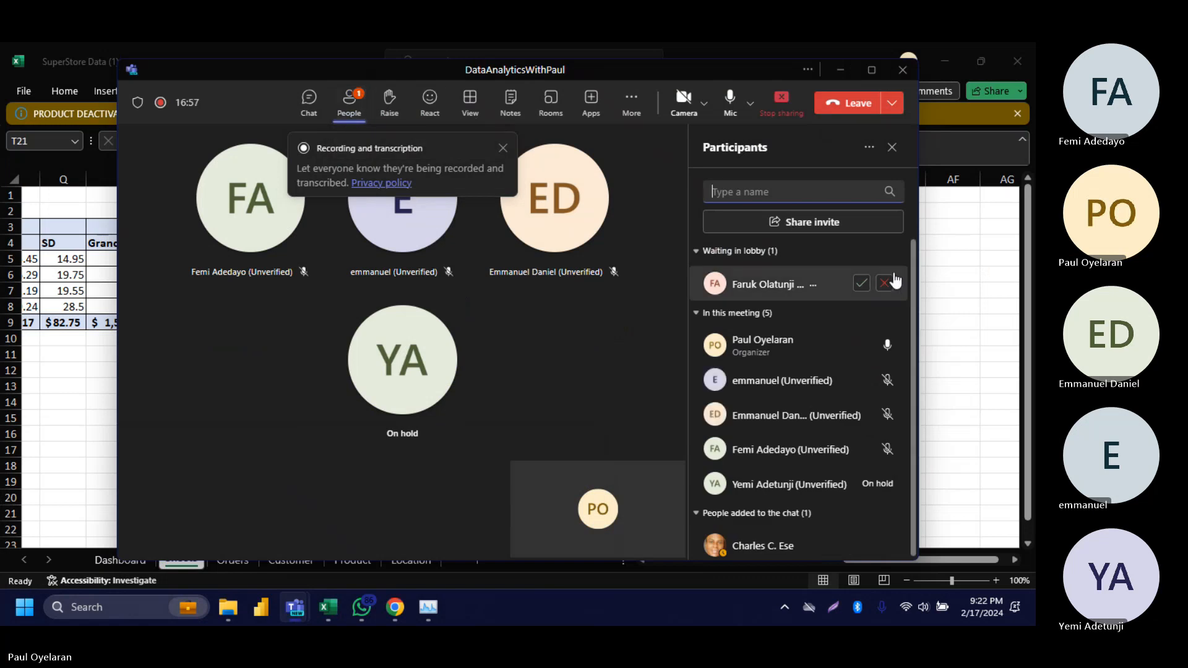
pyautogui.click(862, 283)
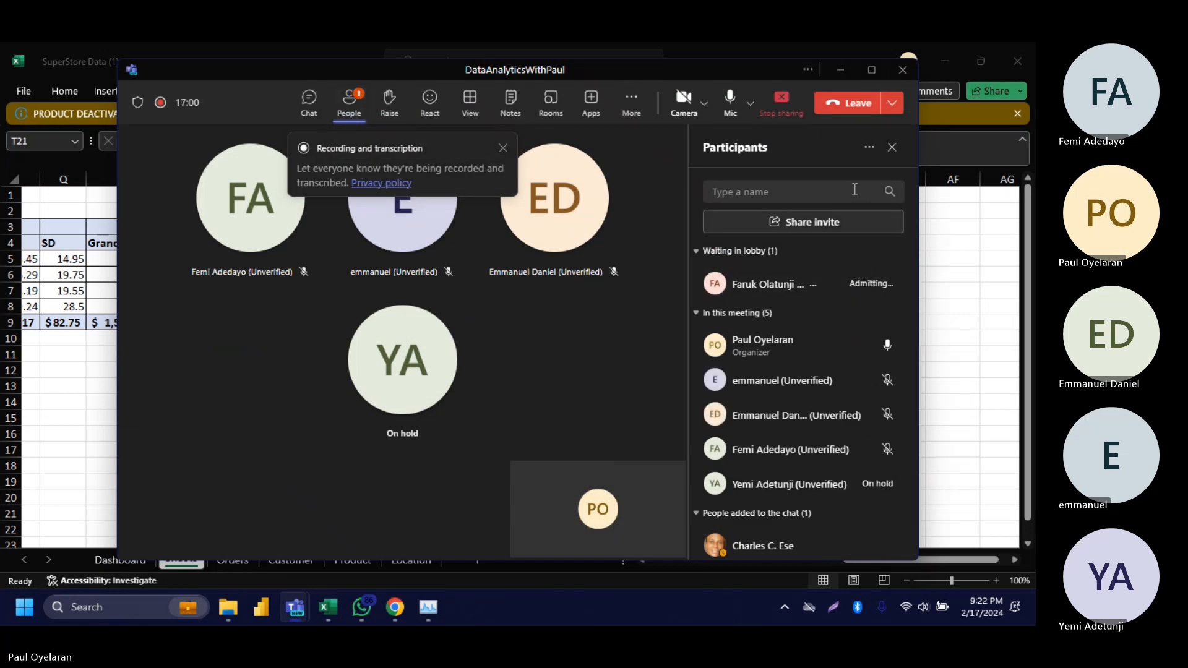
pyautogui.click(840, 70)
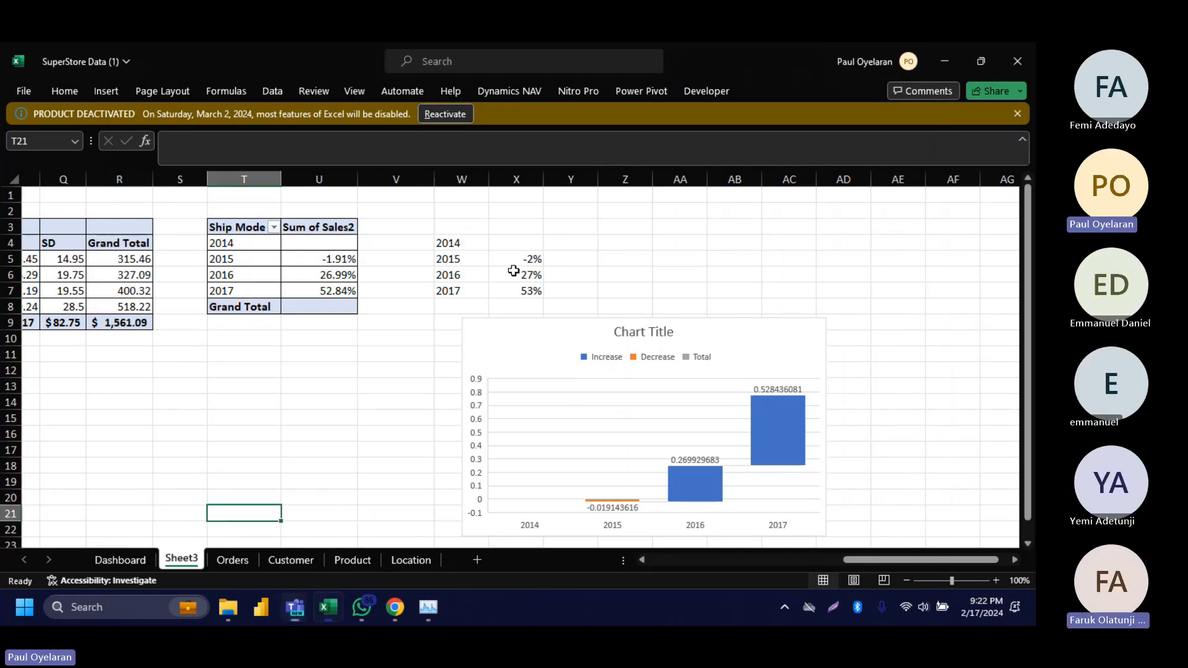
# Step: Refresh all workbook data and delete the existing waterfall chart from Sheet3
pyautogui.click(265, 92)
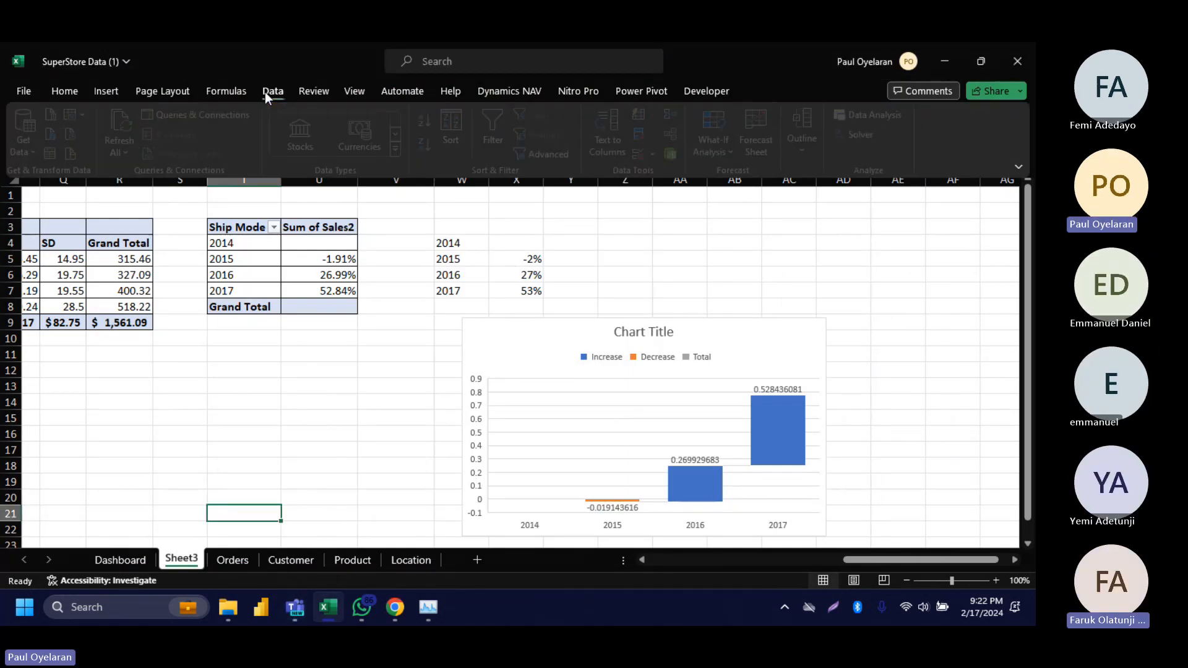
pyautogui.click(120, 125)
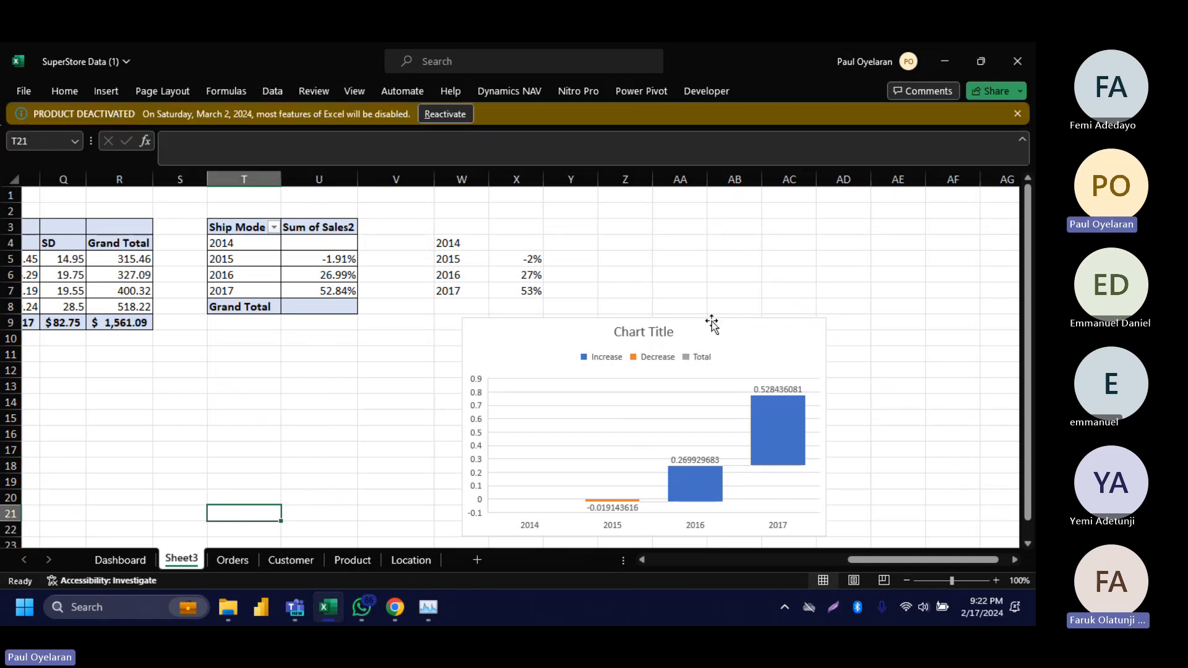
pyautogui.moveTo(711, 324); pyautogui.dragTo(560, 350)
pyautogui.press('Delete')
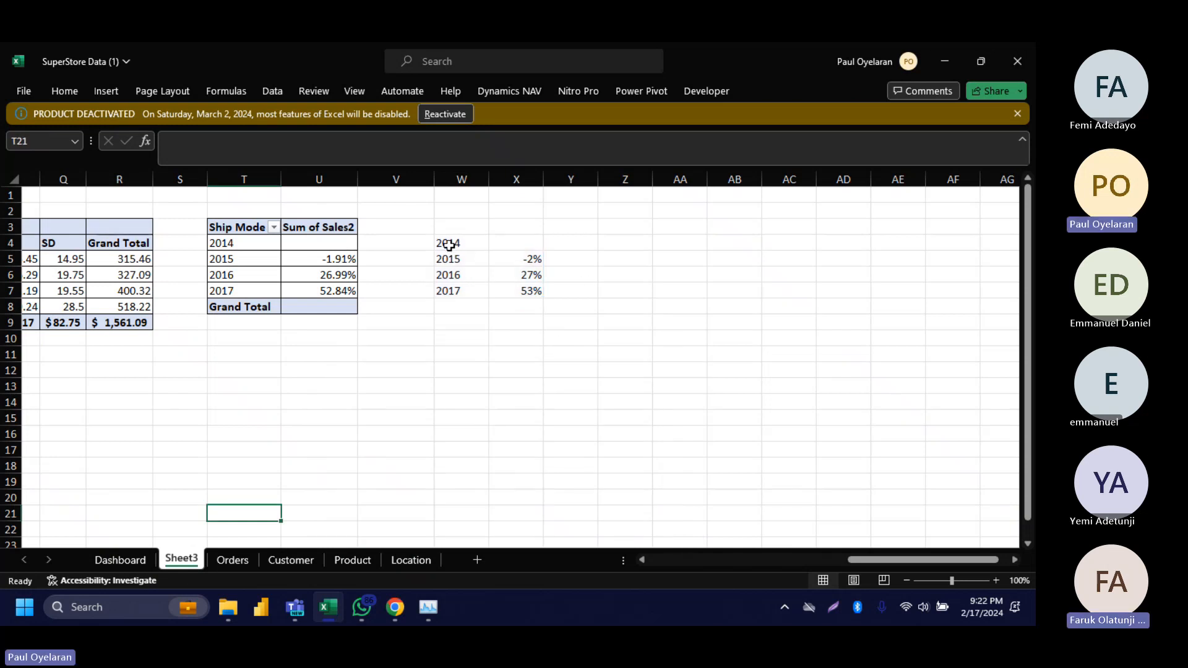
# Step: Insert a new Waterfall chart from W4:X7 and place it over columns R to X, starting around row 6
pyautogui.moveTo(443, 242); pyautogui.dragTo(529, 295)
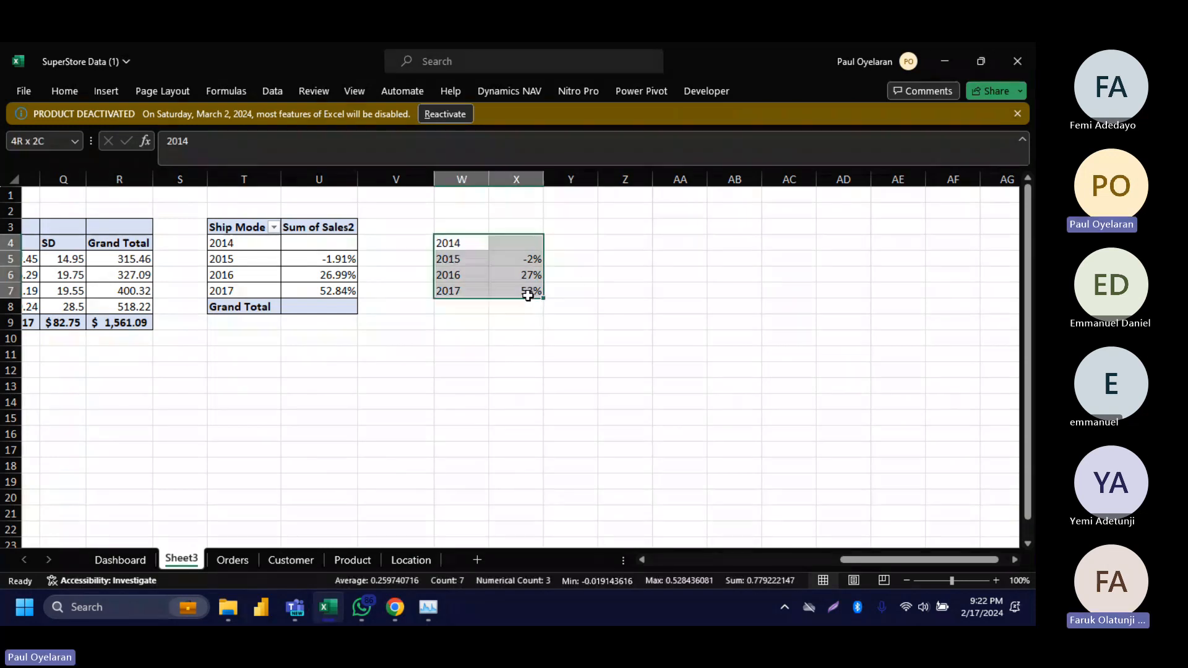
pyautogui.click(101, 93)
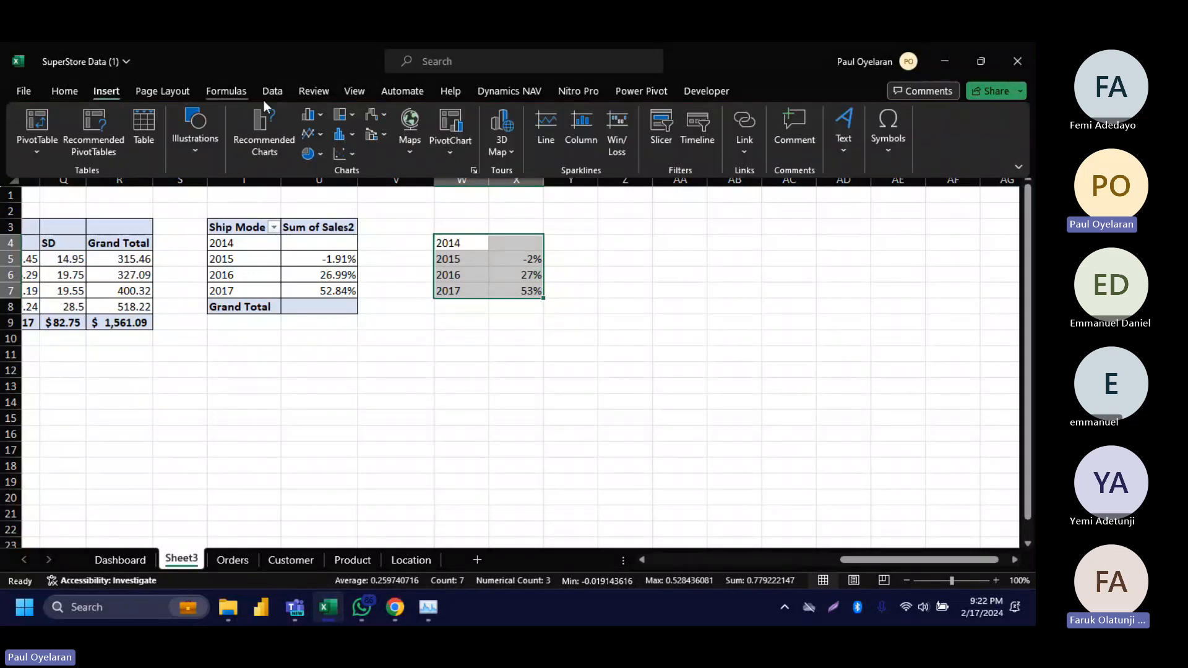
pyautogui.click(385, 118)
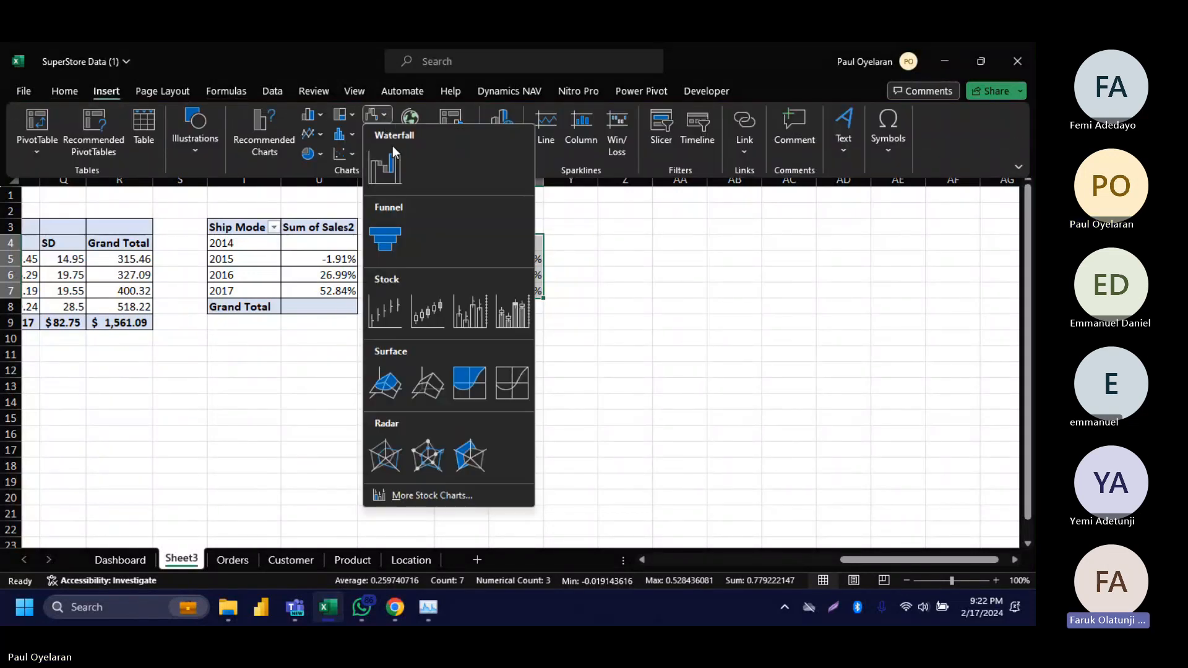
pyautogui.click(396, 167)
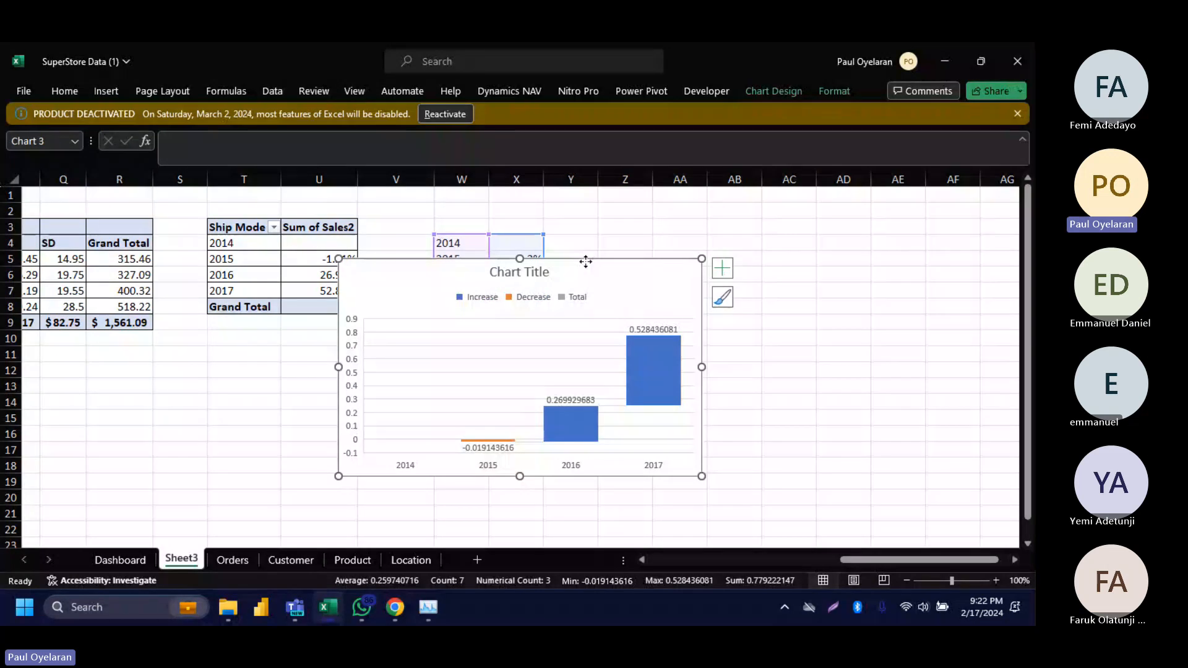
pyautogui.moveTo(586, 262); pyautogui.dragTo(613, 338)
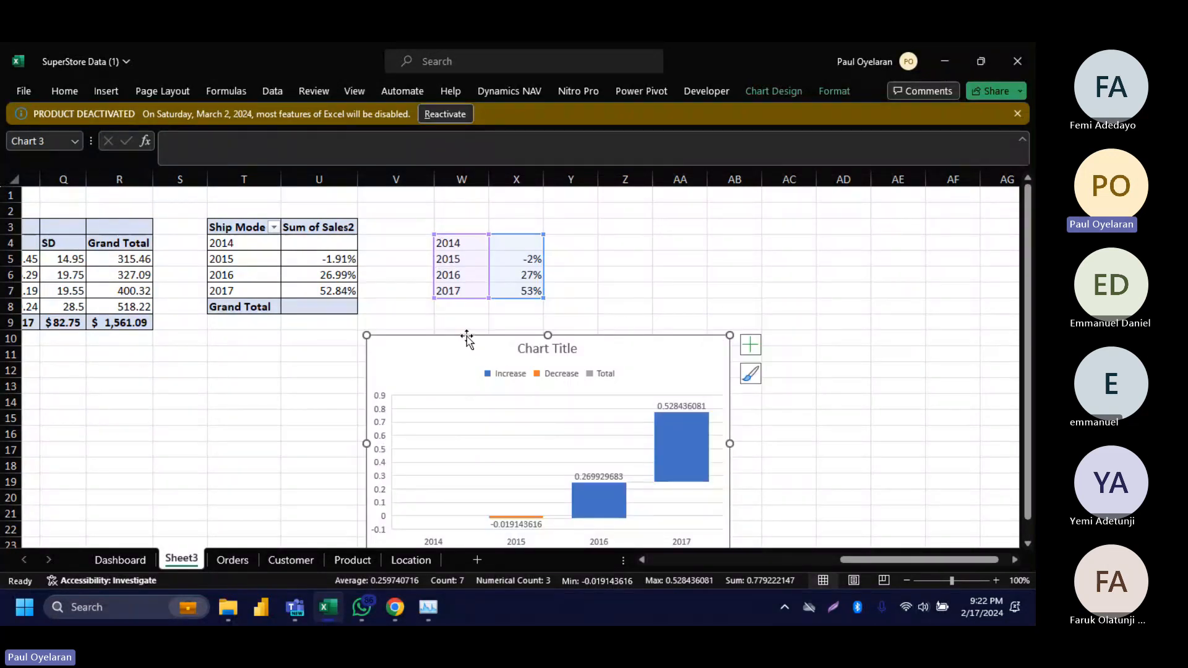
pyautogui.moveTo(466, 337); pyautogui.dragTo(241, 273)
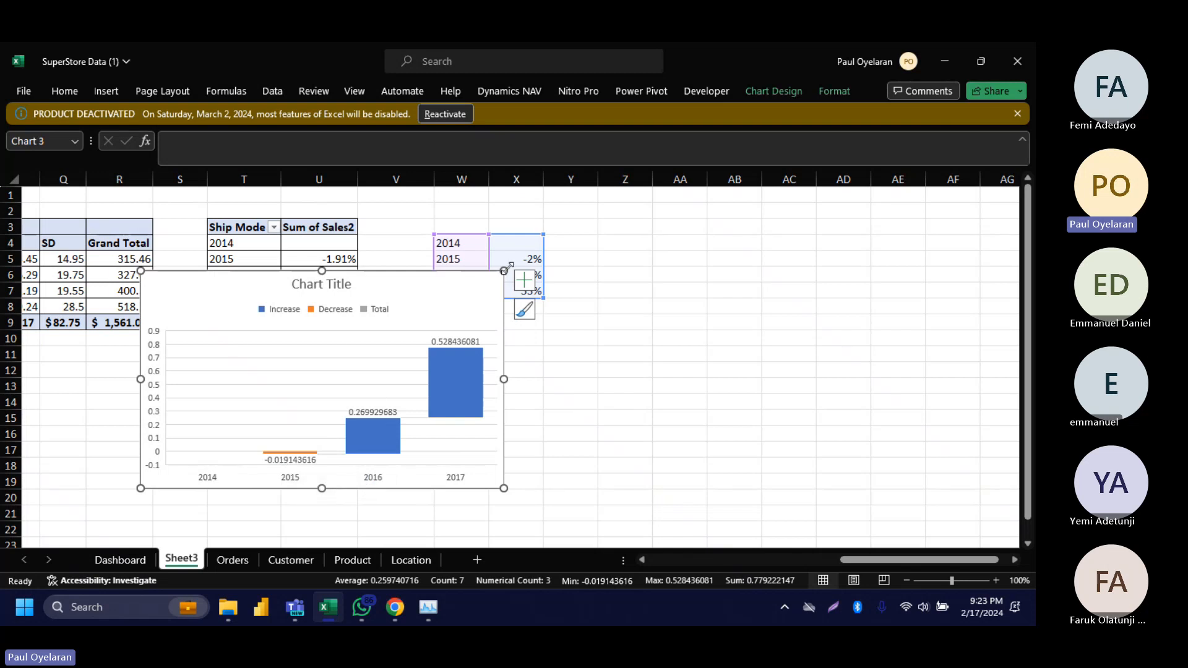
# Step: Make the waterfall chart's data labels bold and one font size larger
pyautogui.click(521, 283)
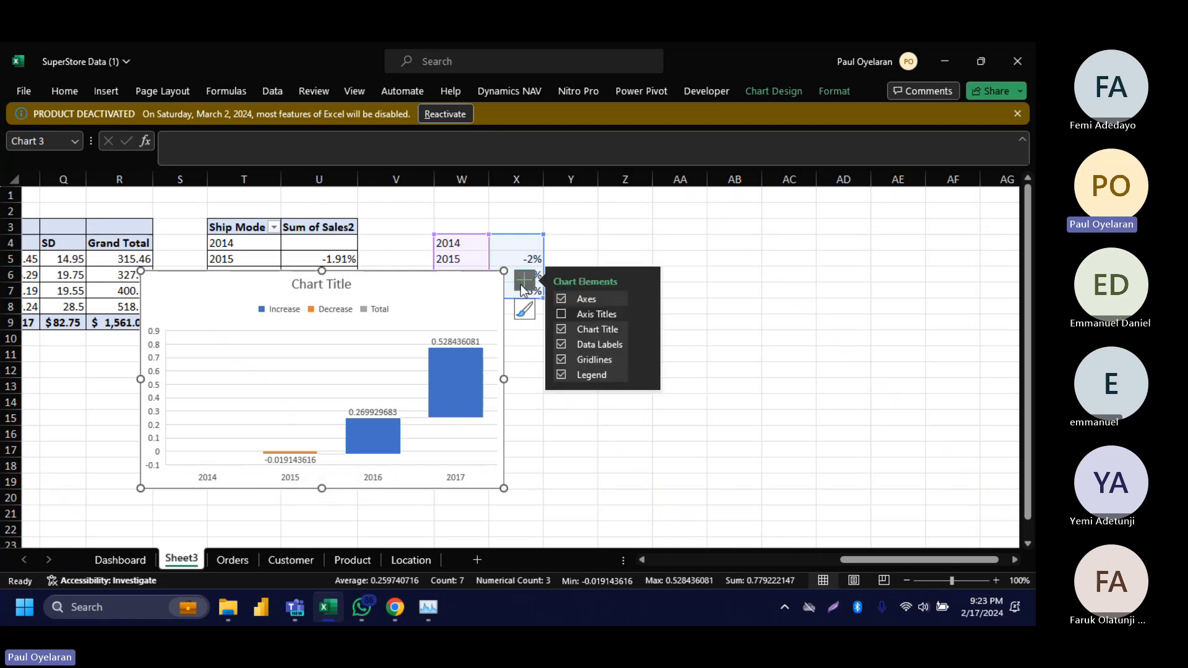
pyautogui.click(299, 456)
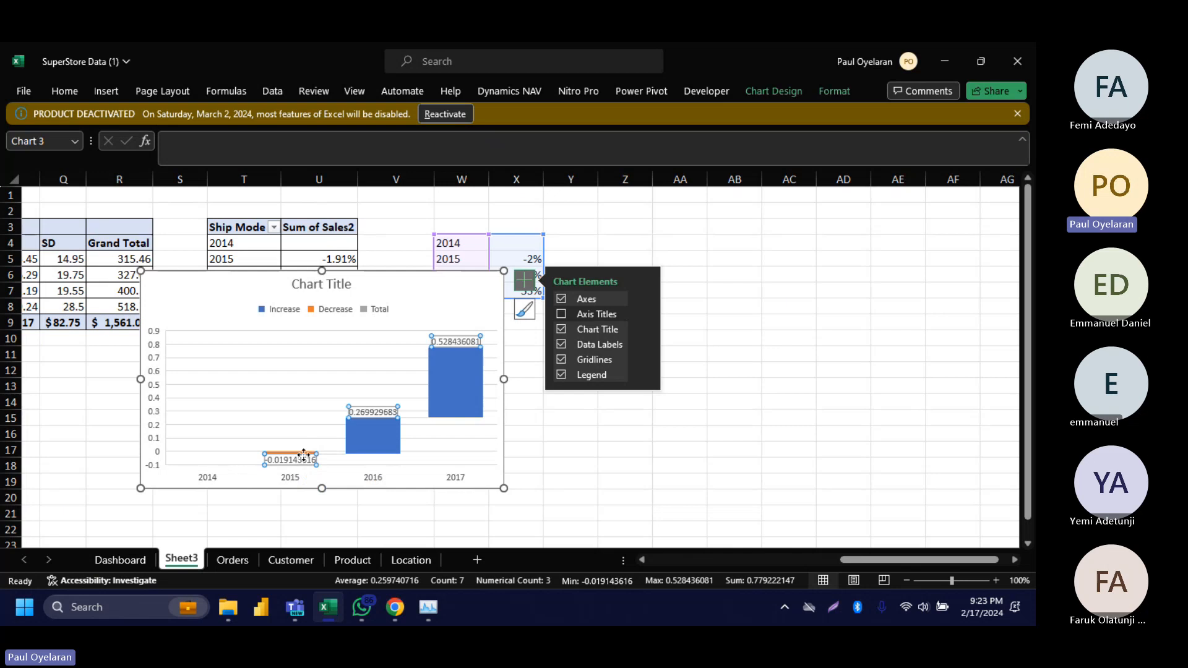
pyautogui.click(70, 94)
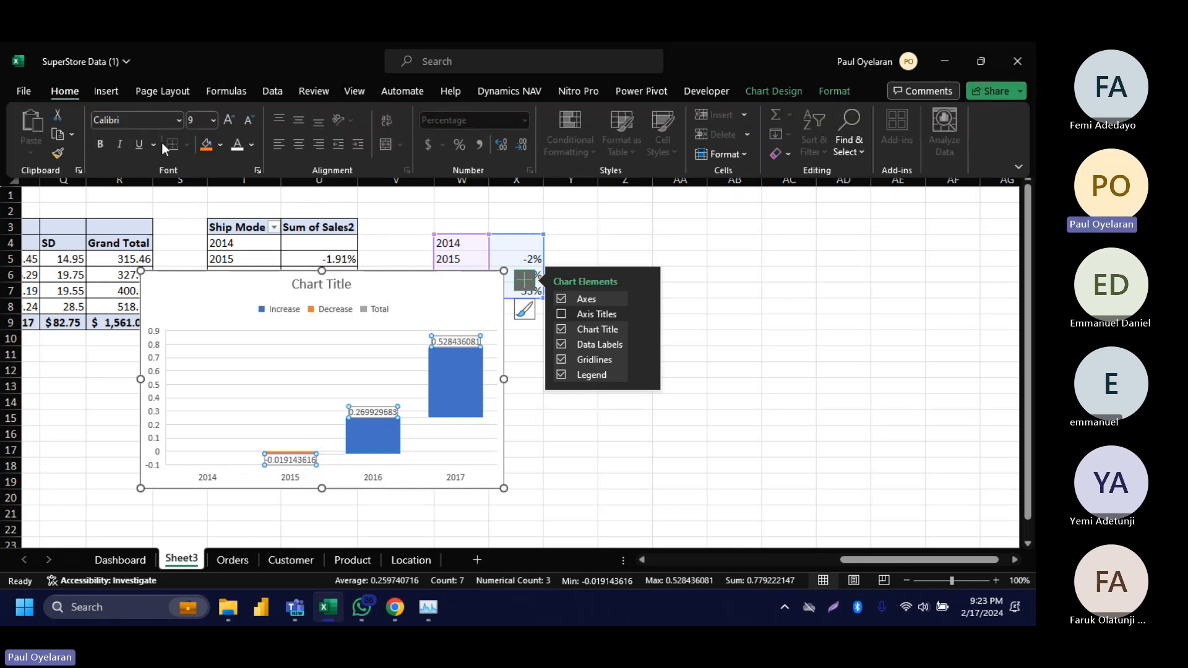
pyautogui.hotkey('ctrl', 'b')
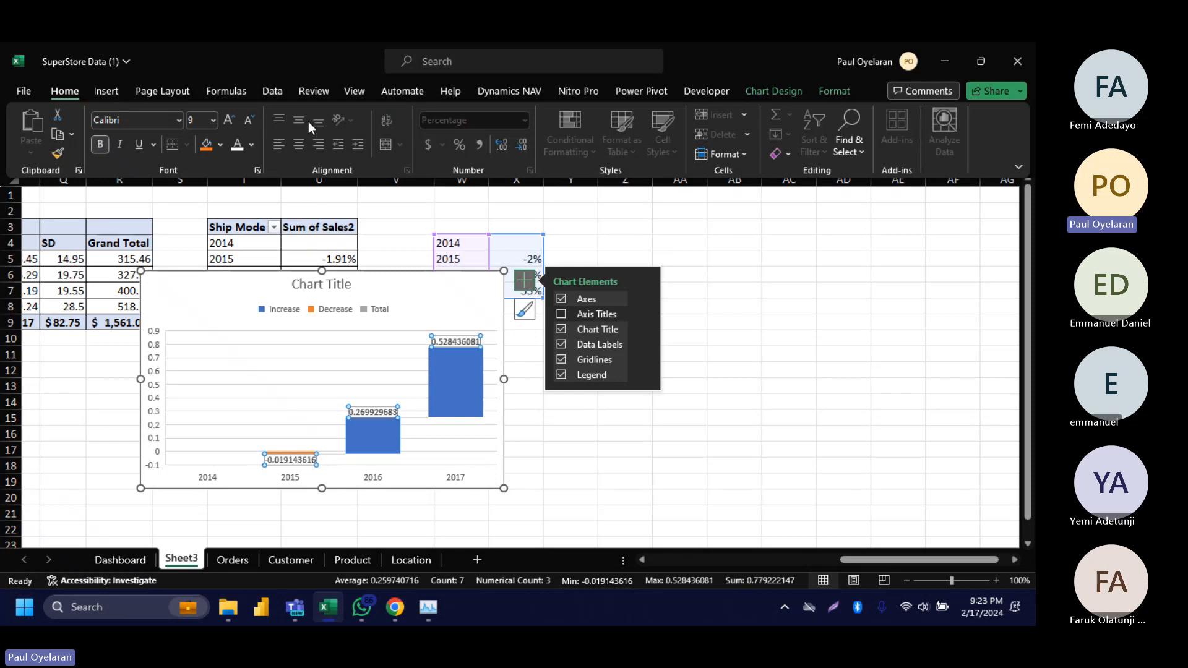
pyautogui.click(228, 120)
pyautogui.click(474, 396)
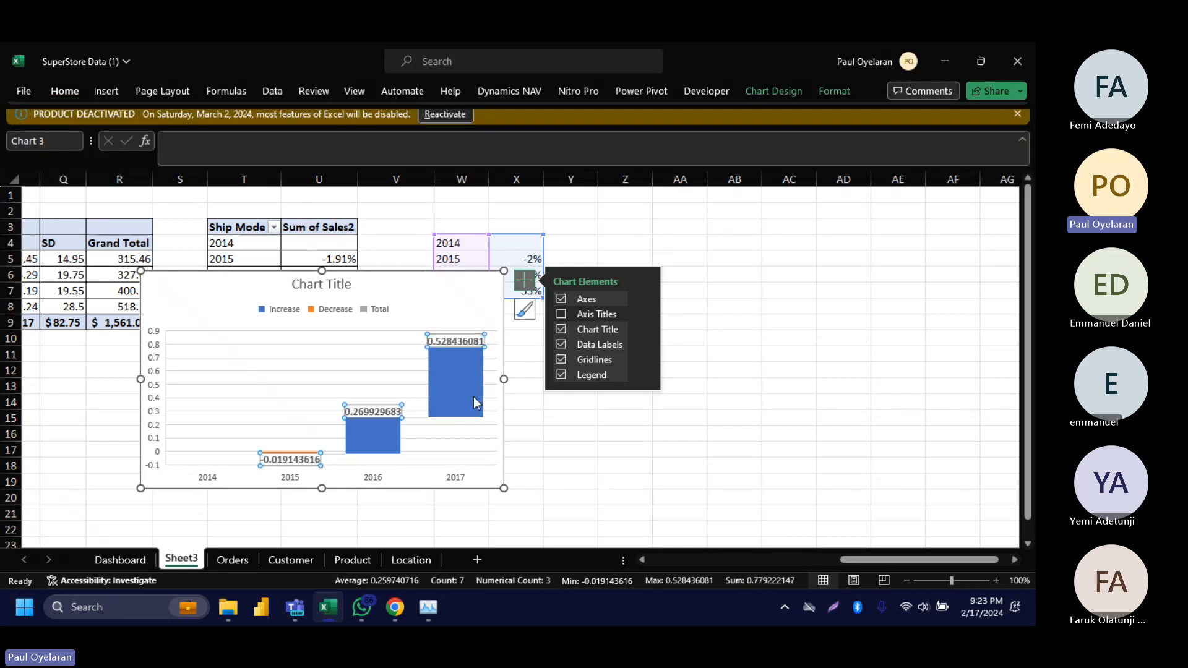
pyautogui.click(473, 396)
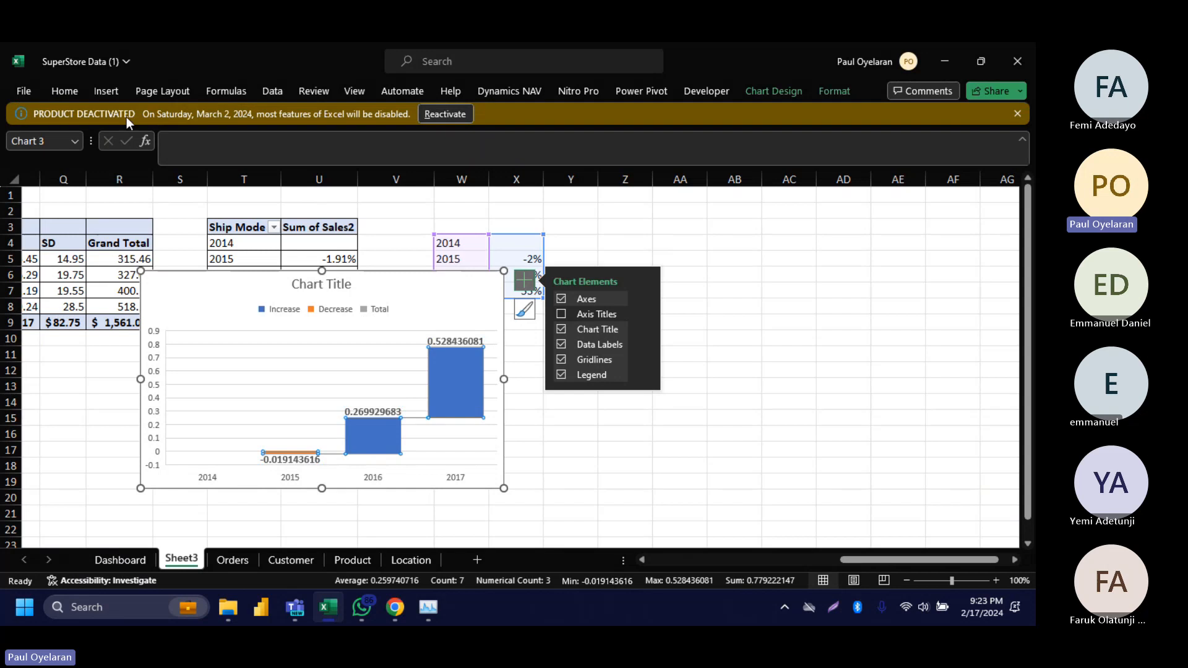
pyautogui.click(77, 89)
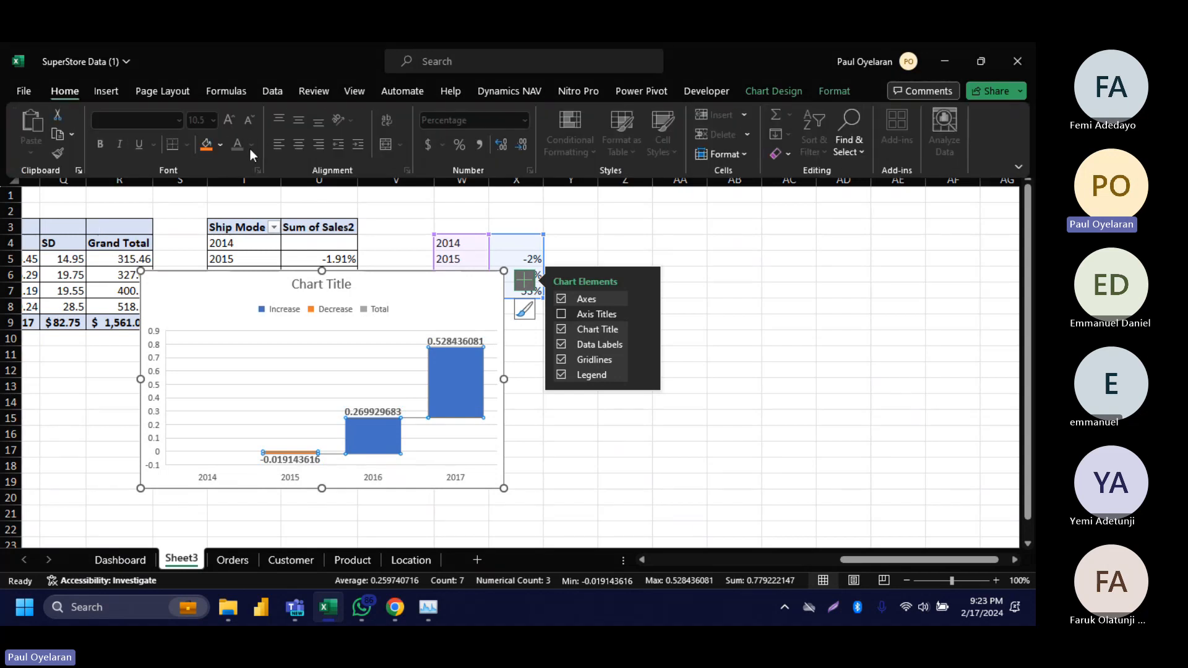
pyautogui.click(221, 145)
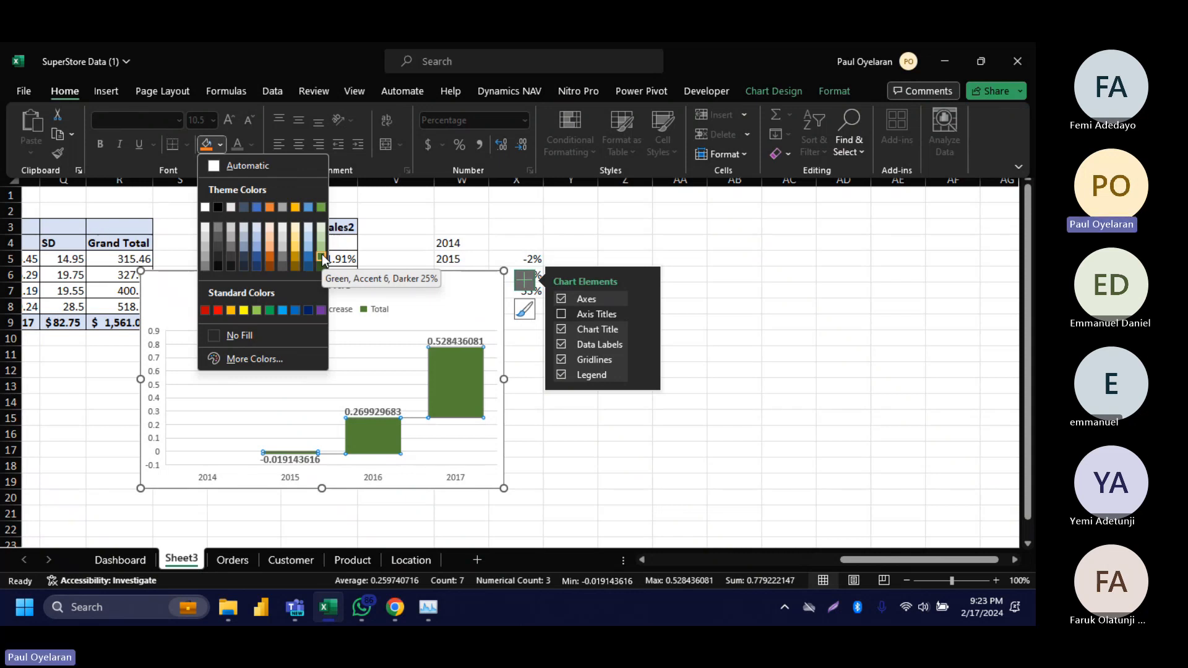
pyautogui.click(634, 482)
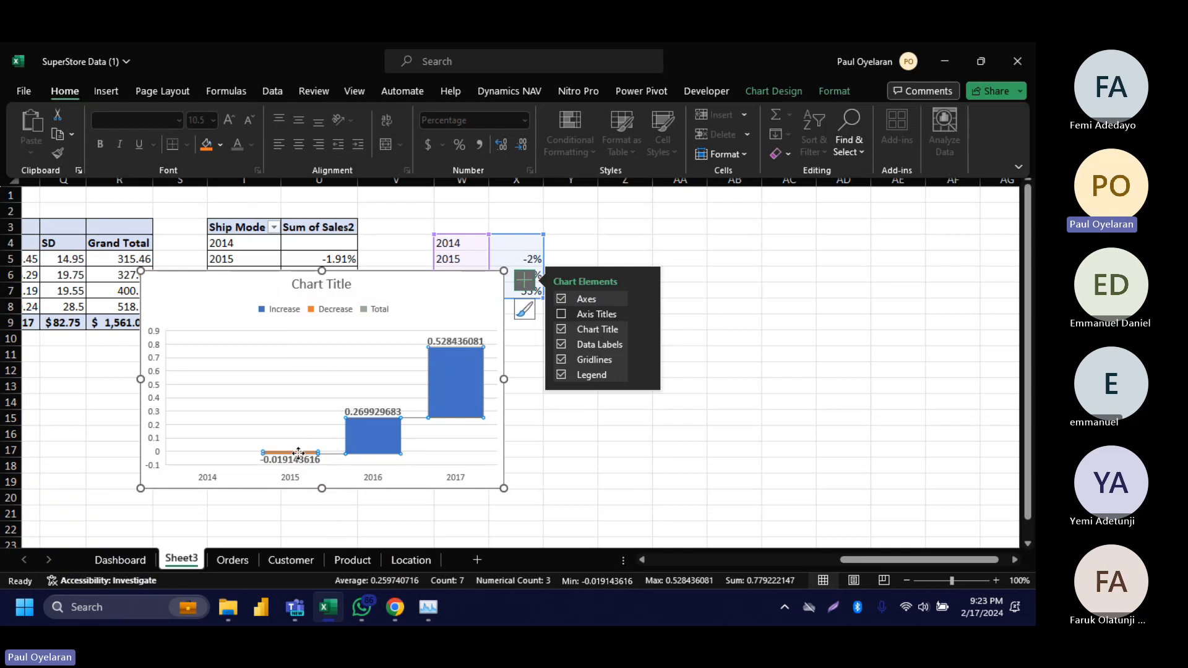
pyautogui.click(634, 469)
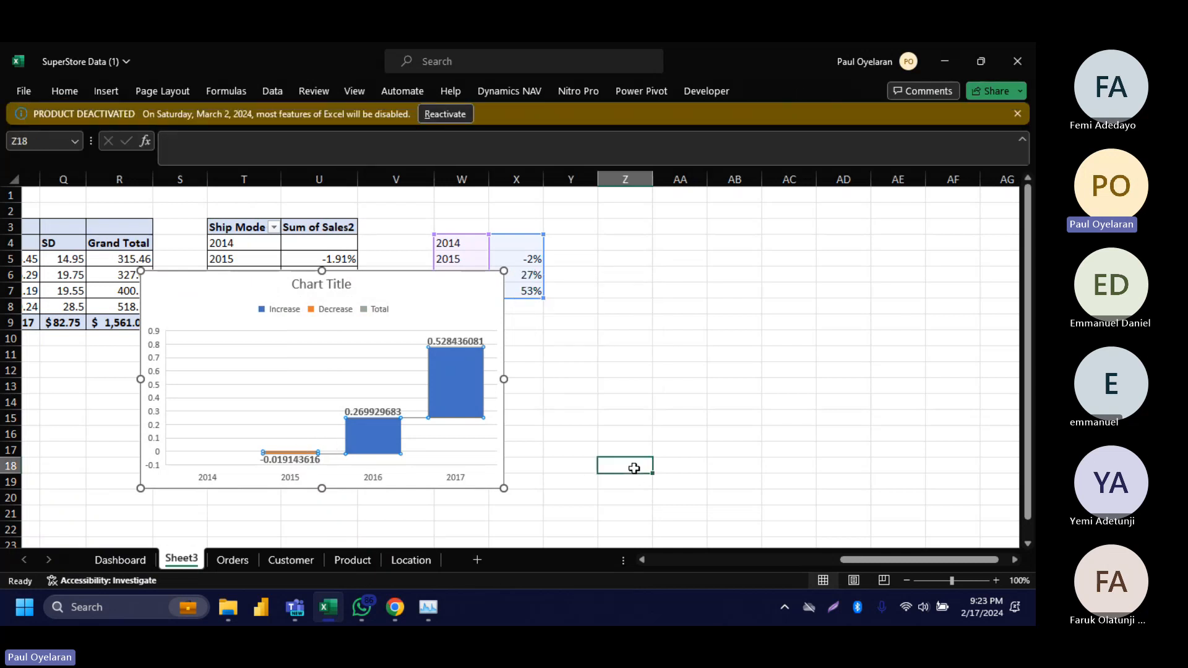
# Step: Open the formatting options for the waterfall chart's data series
pyautogui.click(283, 451)
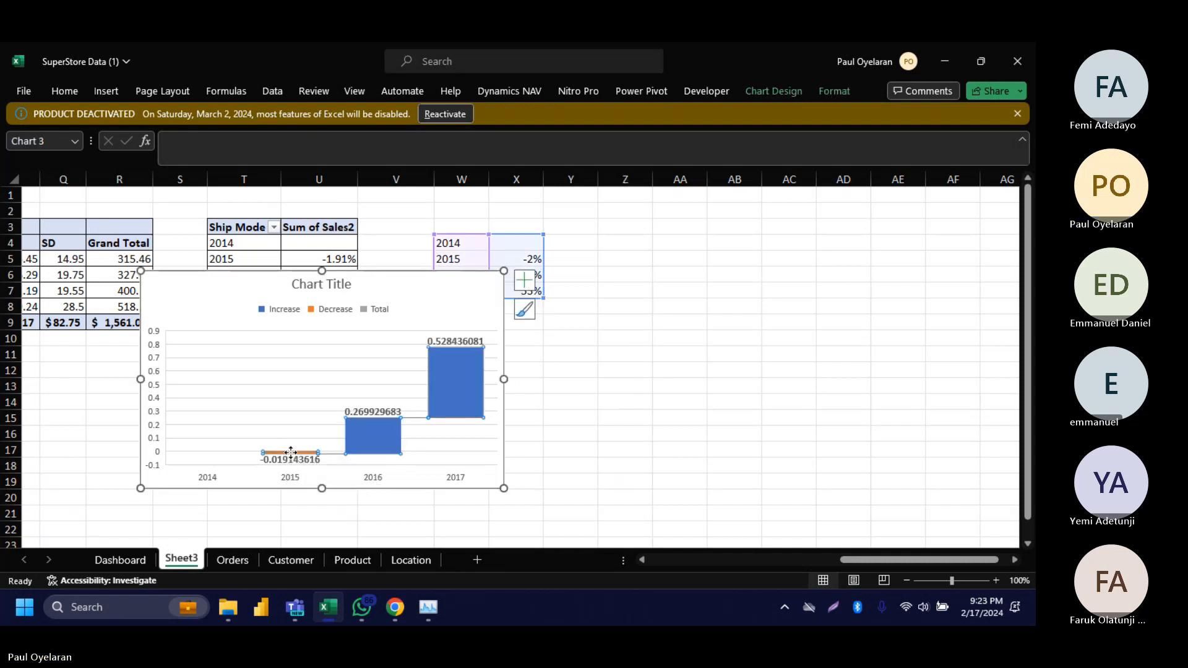
pyautogui.doubleClick(290, 452)
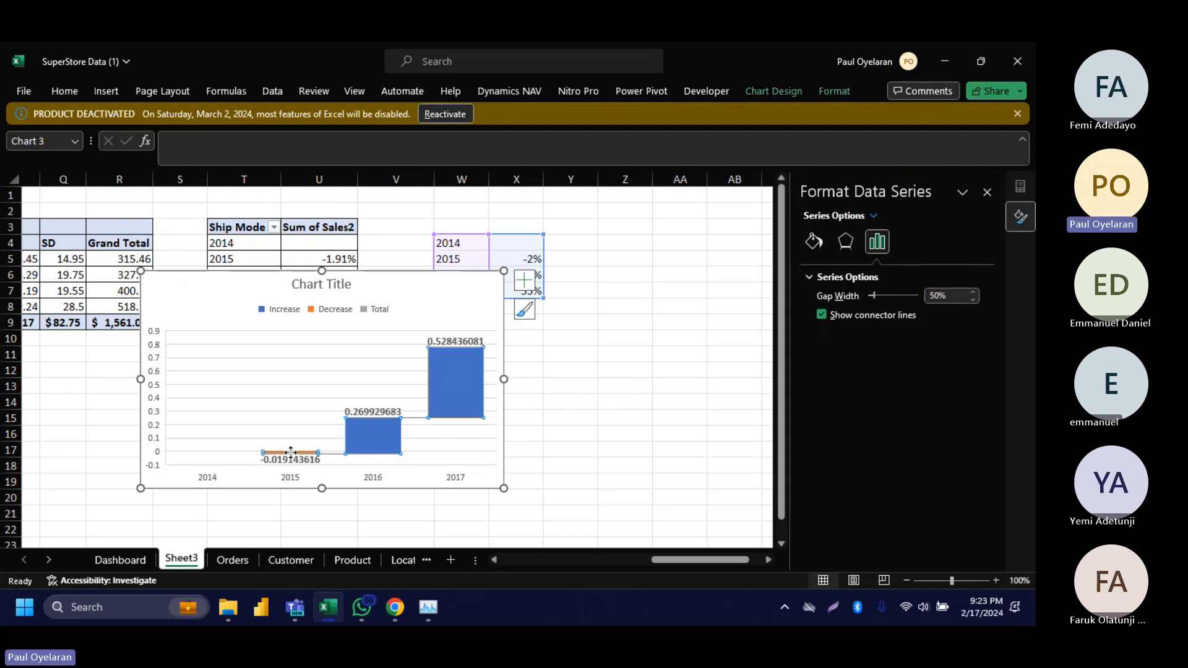
pyautogui.click(62, 91)
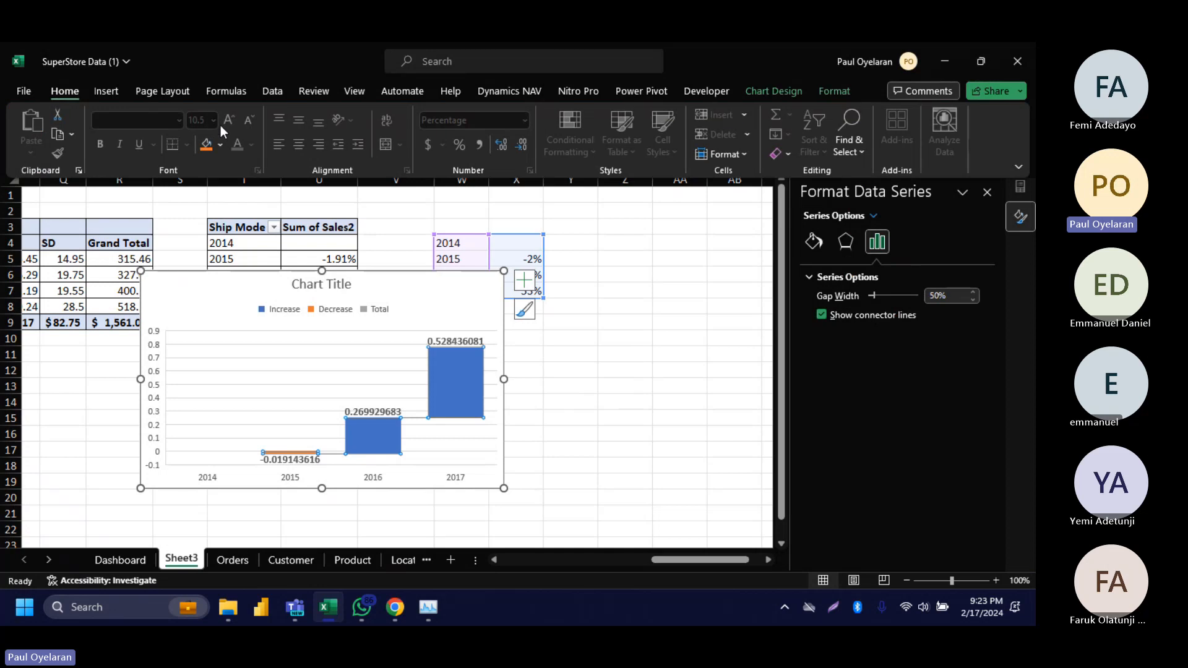
pyautogui.click(220, 144)
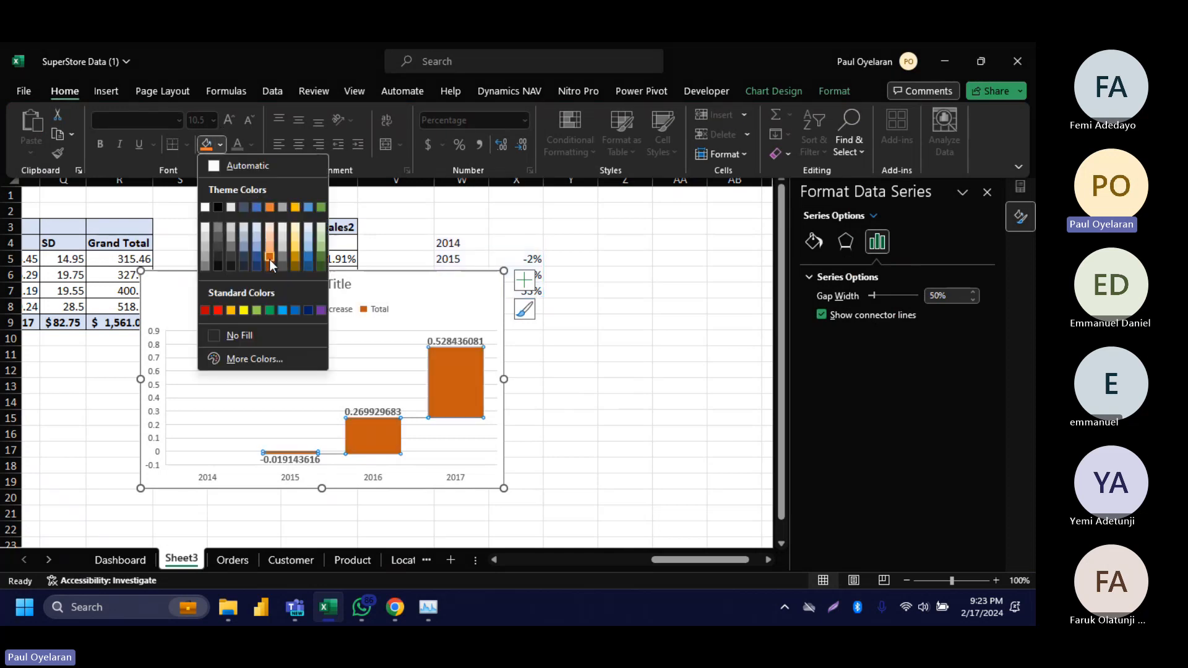
pyautogui.click(619, 448)
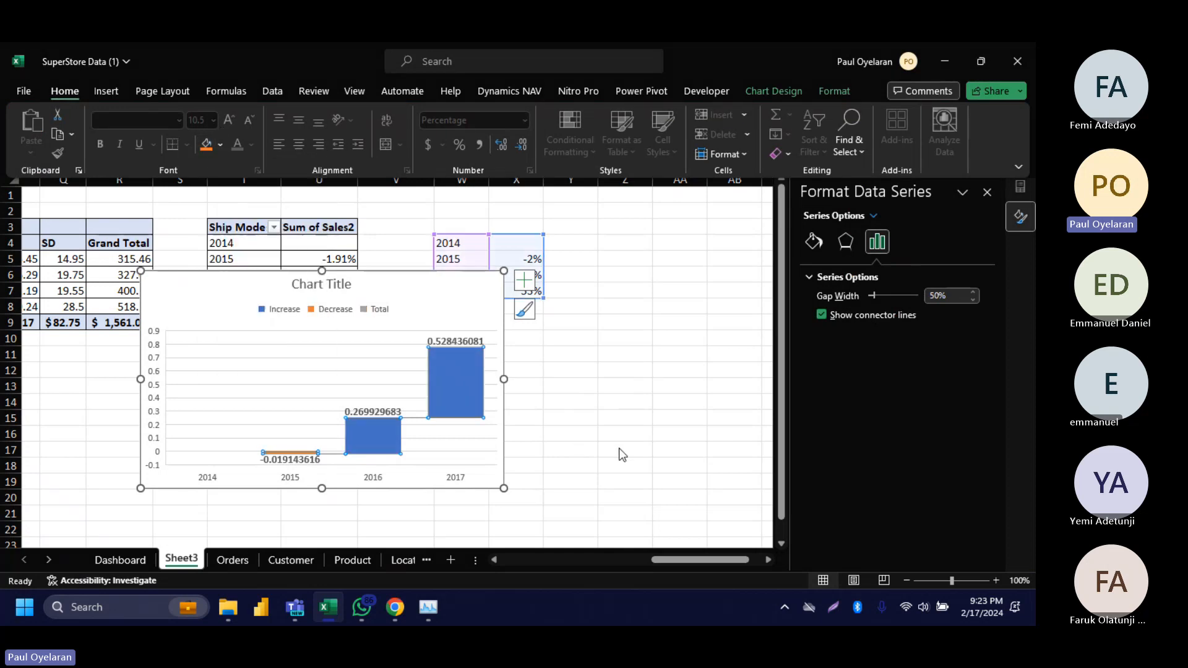
pyautogui.click(602, 415)
pyautogui.click(602, 415)
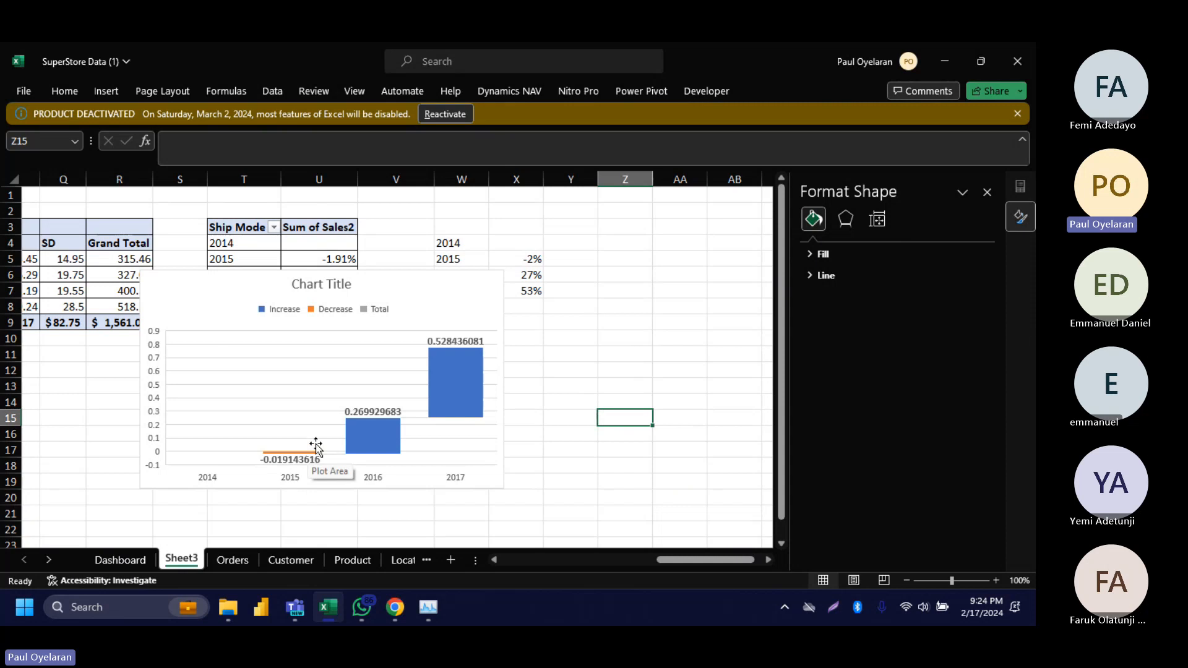
# Step: Delete the waterfall chart from Sheet3
pyautogui.click(445, 273)
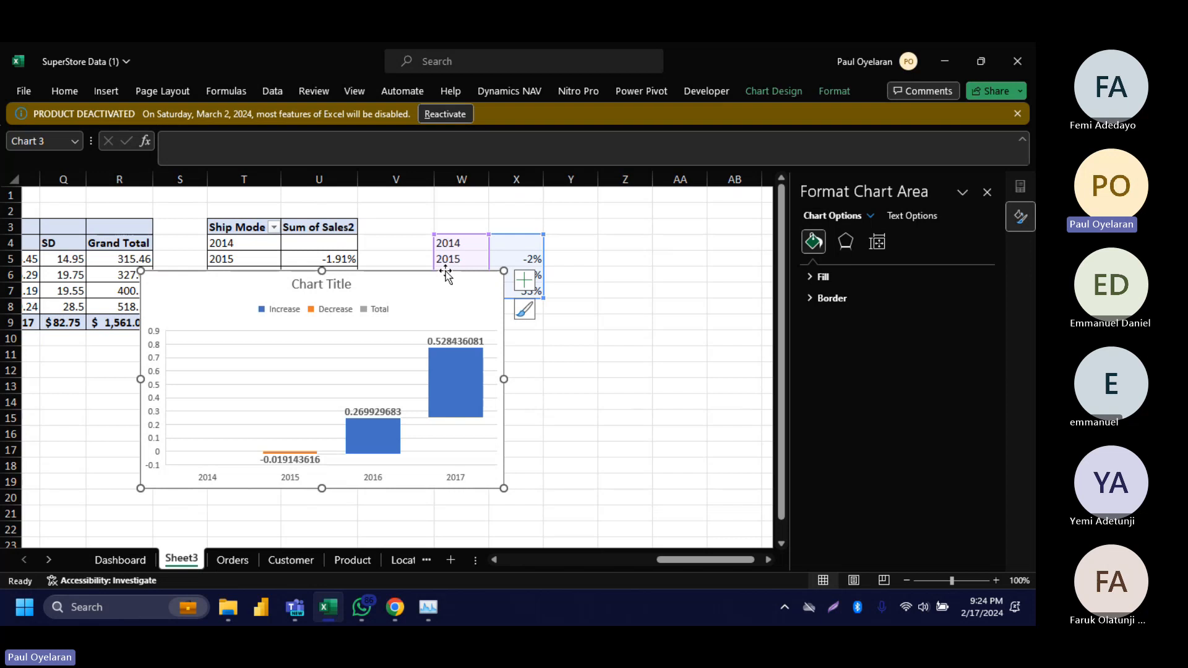
pyautogui.press('Delete')
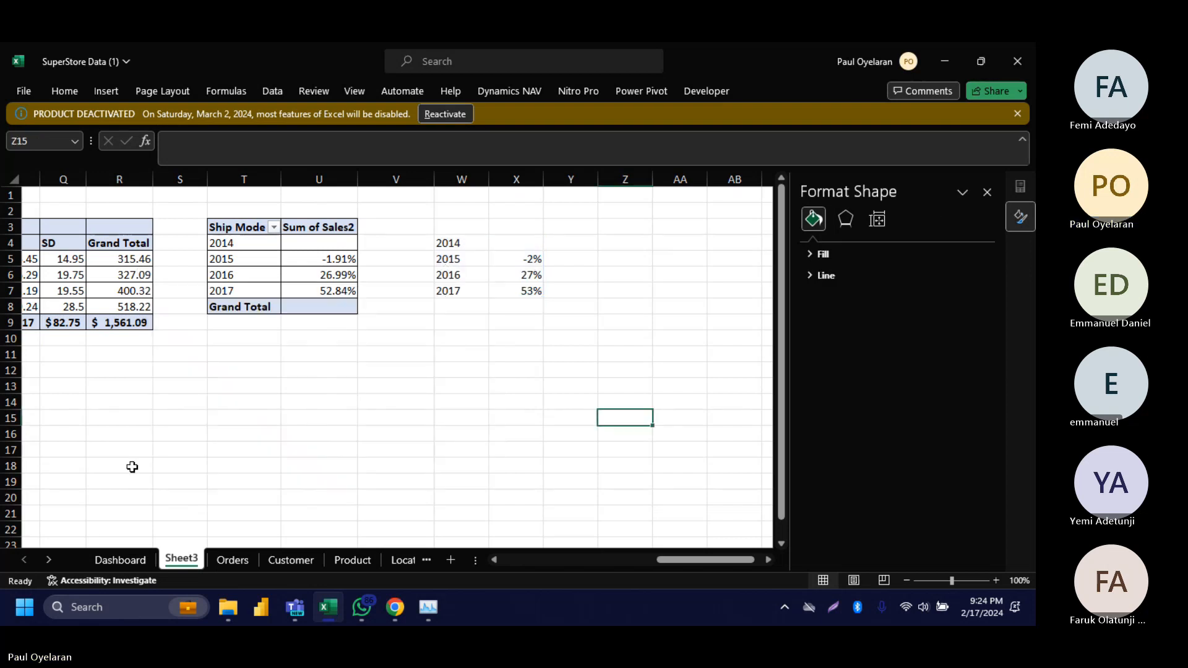
# Step: Check the charts on the Dashboard sheet and return to the Sum of Sales2 pivot table on Sheet3
pyautogui.hscroll(-3, 132, 467)
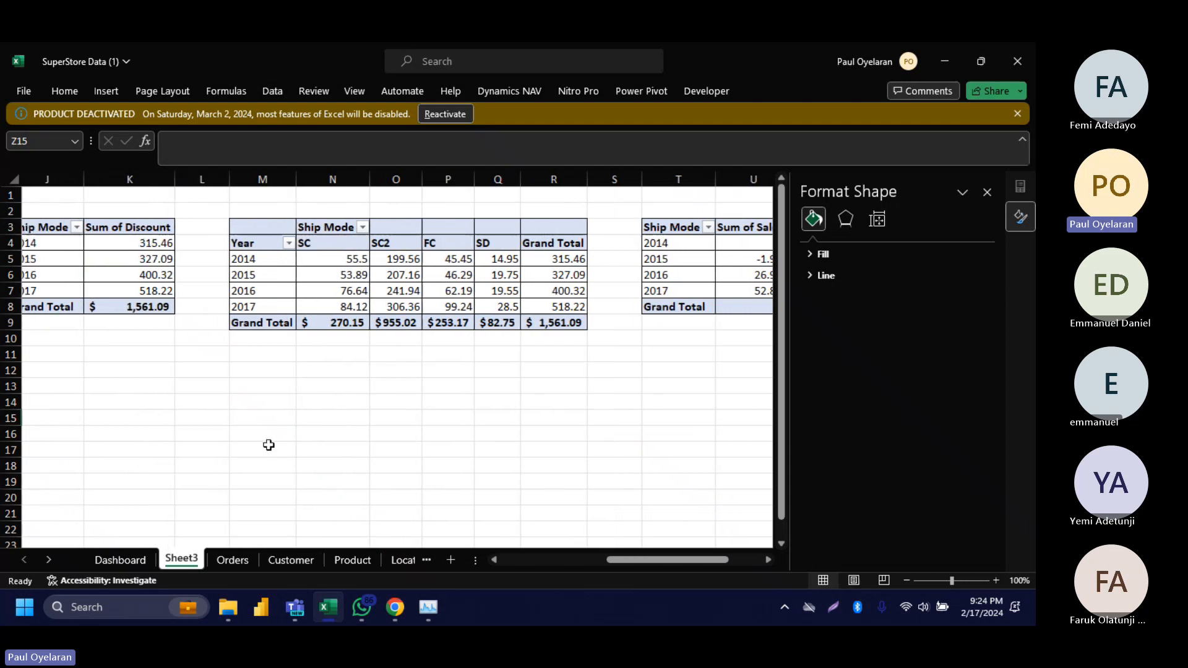
pyautogui.click(132, 560)
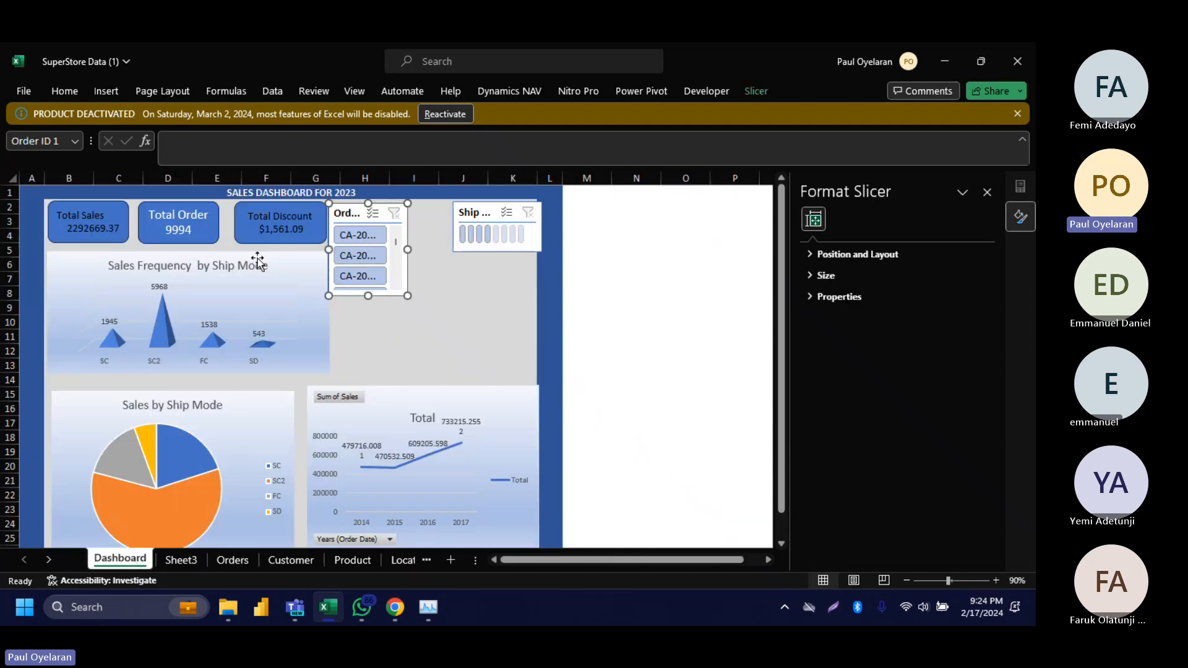
pyautogui.click(180, 559)
pyautogui.hscroll(3, 446, 400)
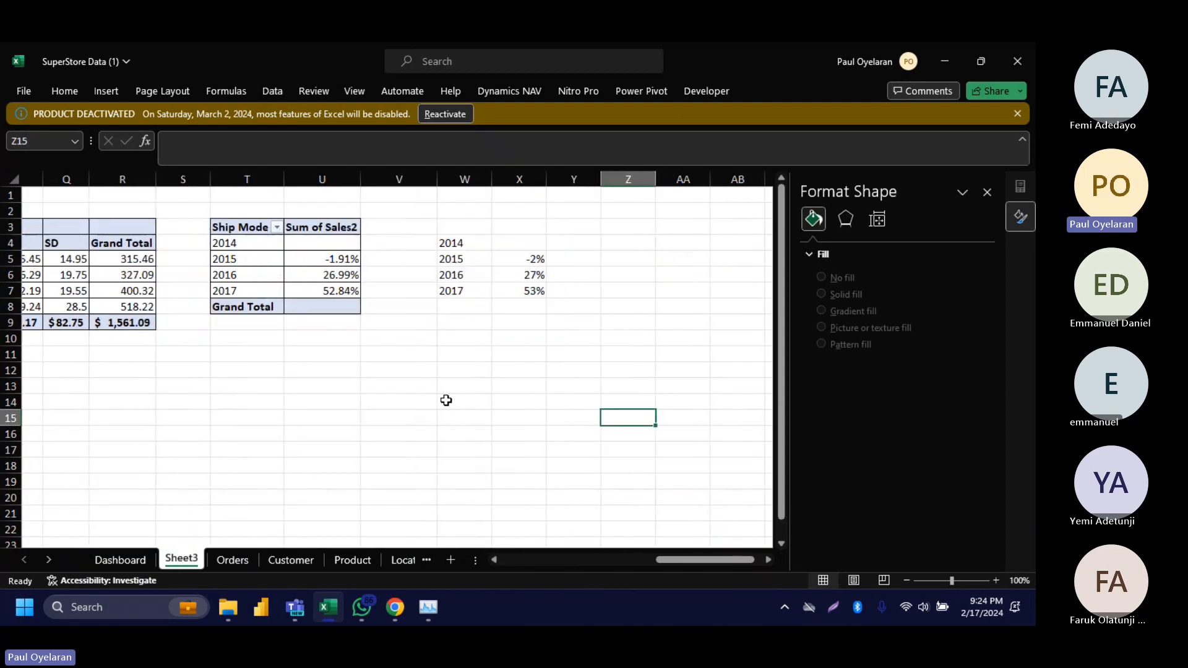
pyautogui.moveTo(230, 227); pyautogui.dragTo(340, 303)
pyautogui.hotkey('ctrl', 'c')
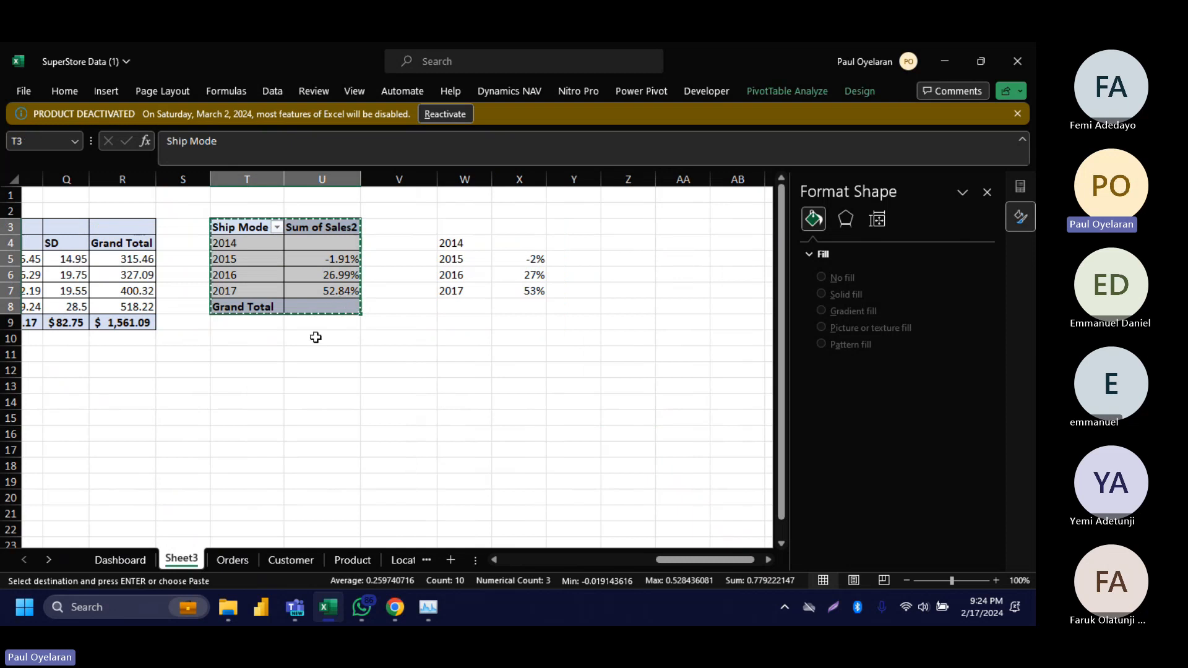
pyautogui.click(251, 358)
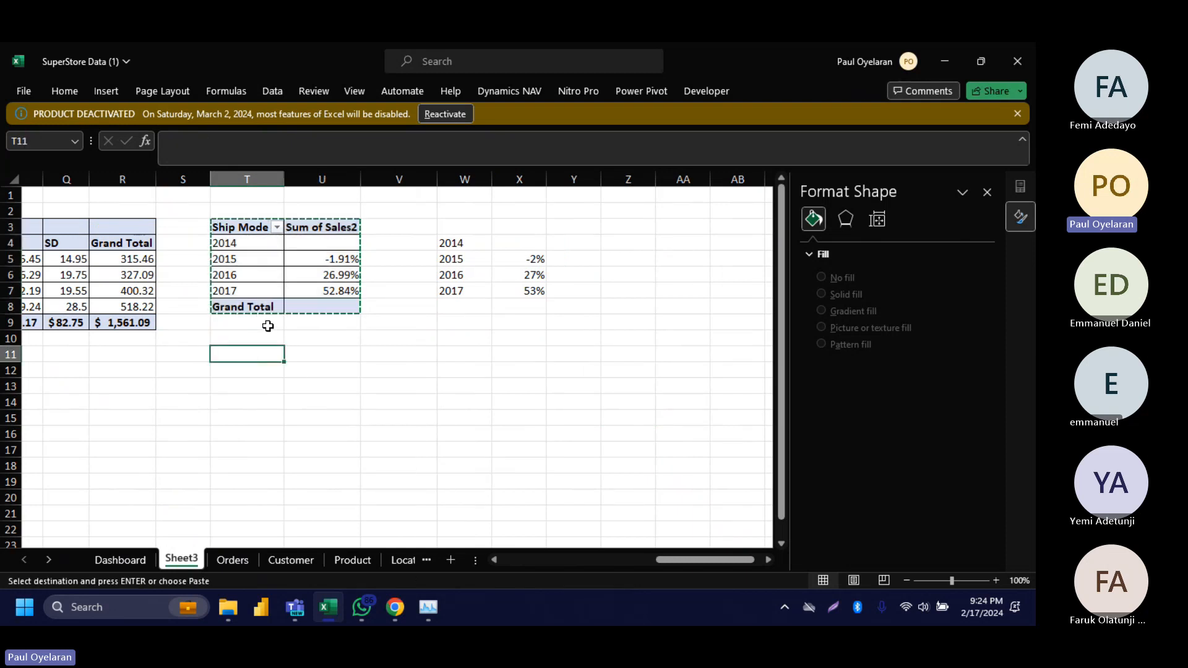
pyautogui.press('Escape')
# Step: Show the PivotTable field list for the Sum of Sales2 pivot table
pyautogui.click(241, 244)
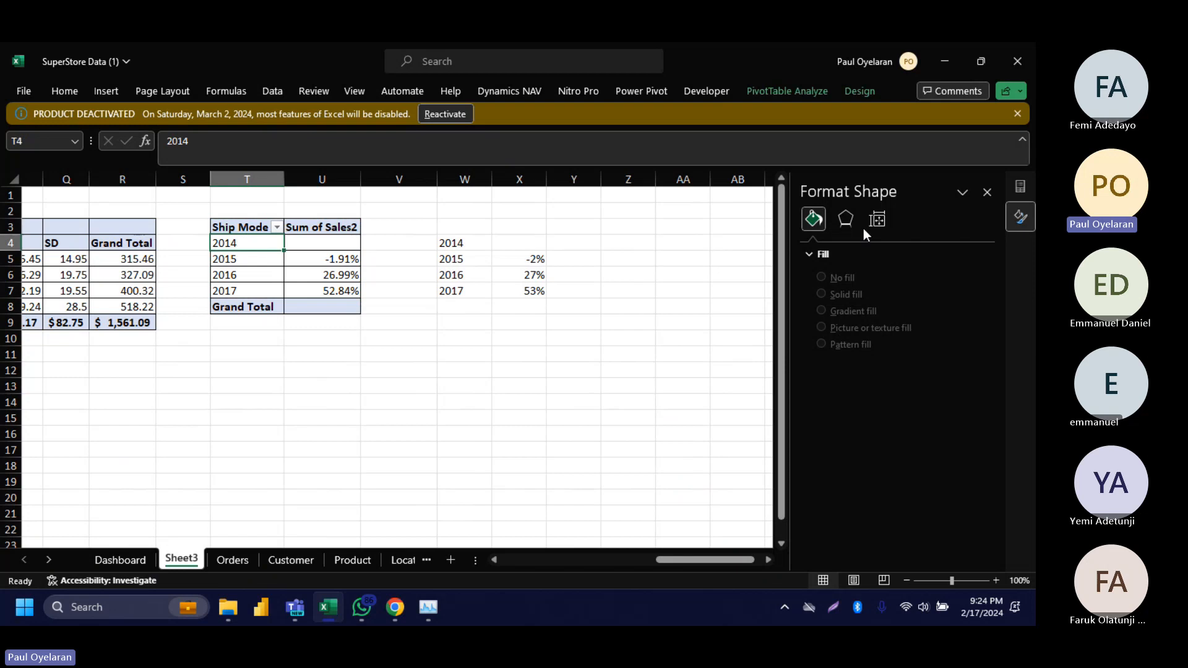
pyautogui.click(777, 82)
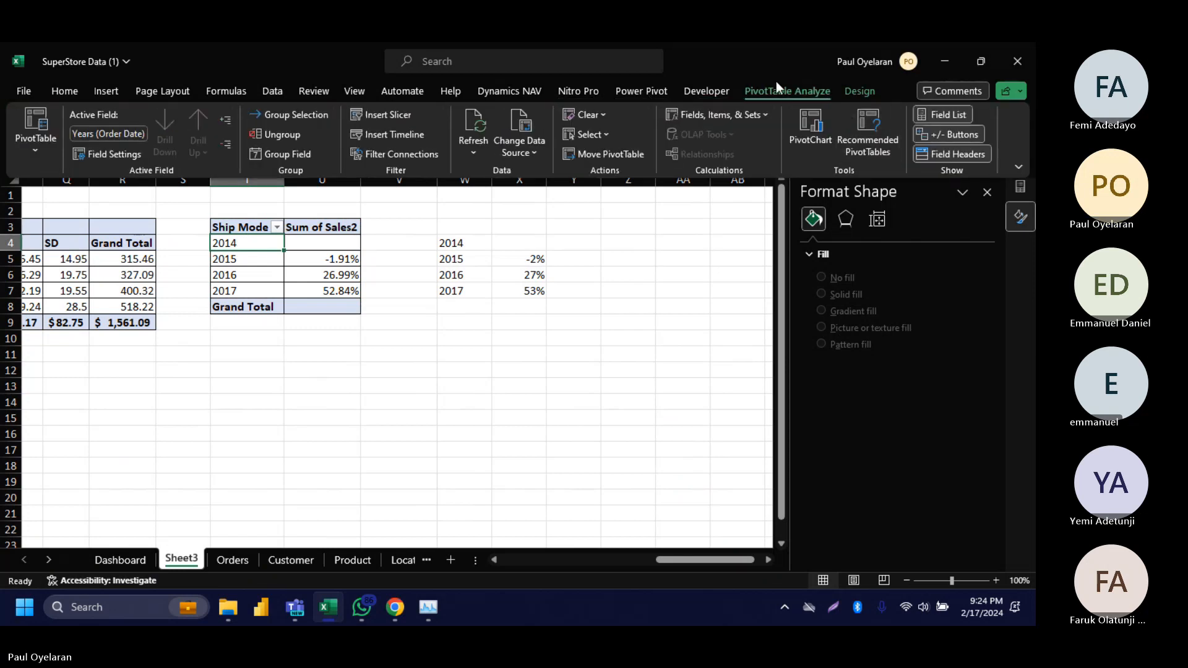
pyautogui.click(930, 114)
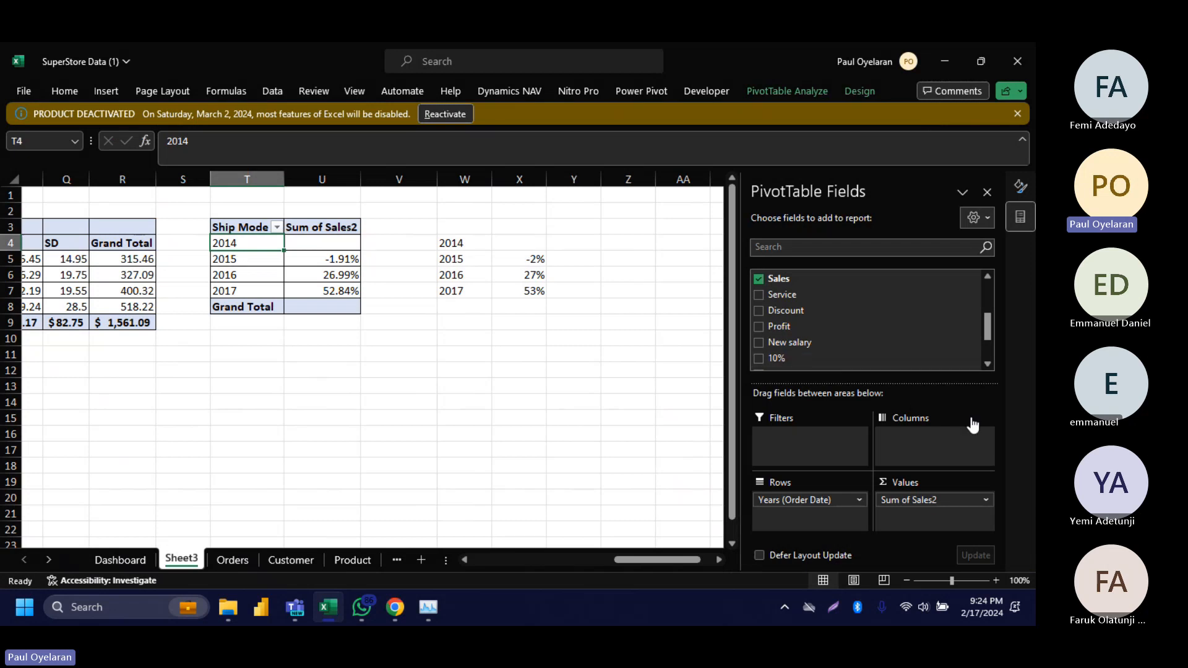
# Step: Add the Order ID field to the pivot table's rows beneath Years (Order Date)
pyautogui.scroll(1, 846, 302)
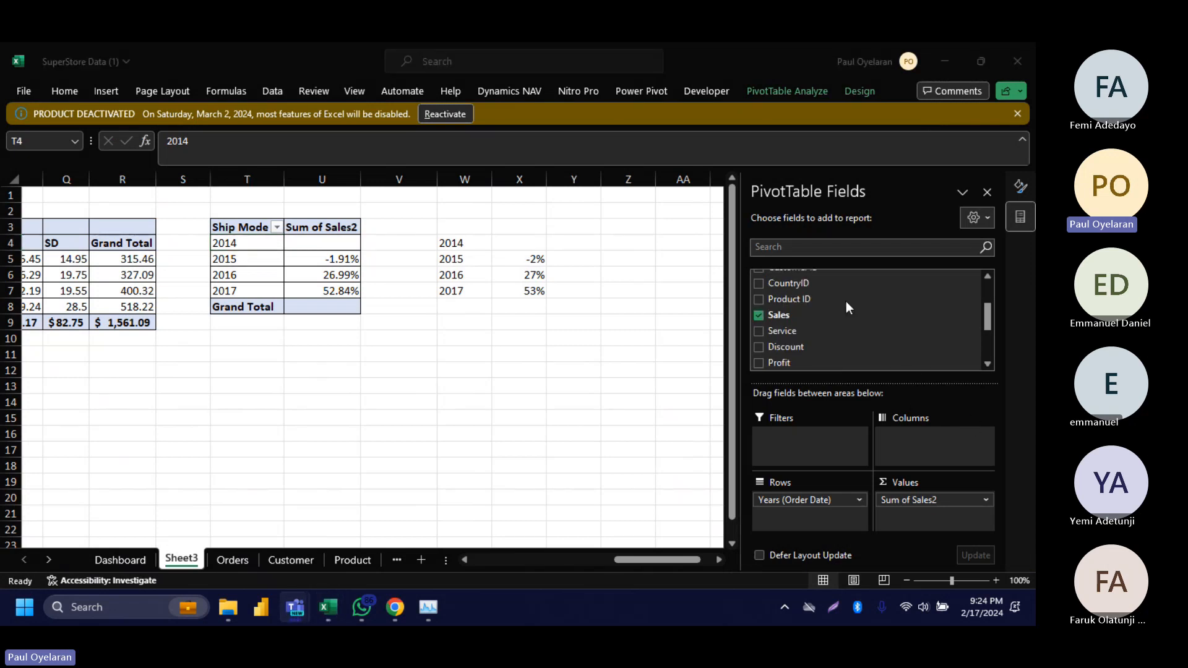
pyautogui.scroll(2, 780, 276)
pyautogui.click(818, 515)
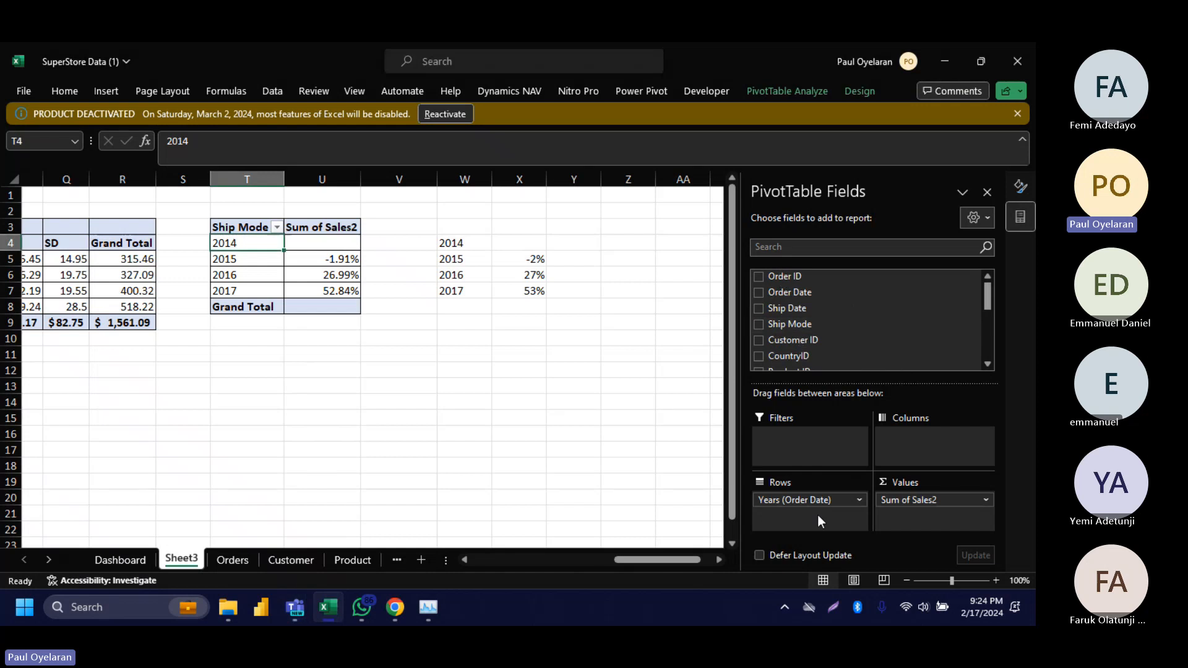
pyautogui.moveTo(799, 276); pyautogui.dragTo(827, 521)
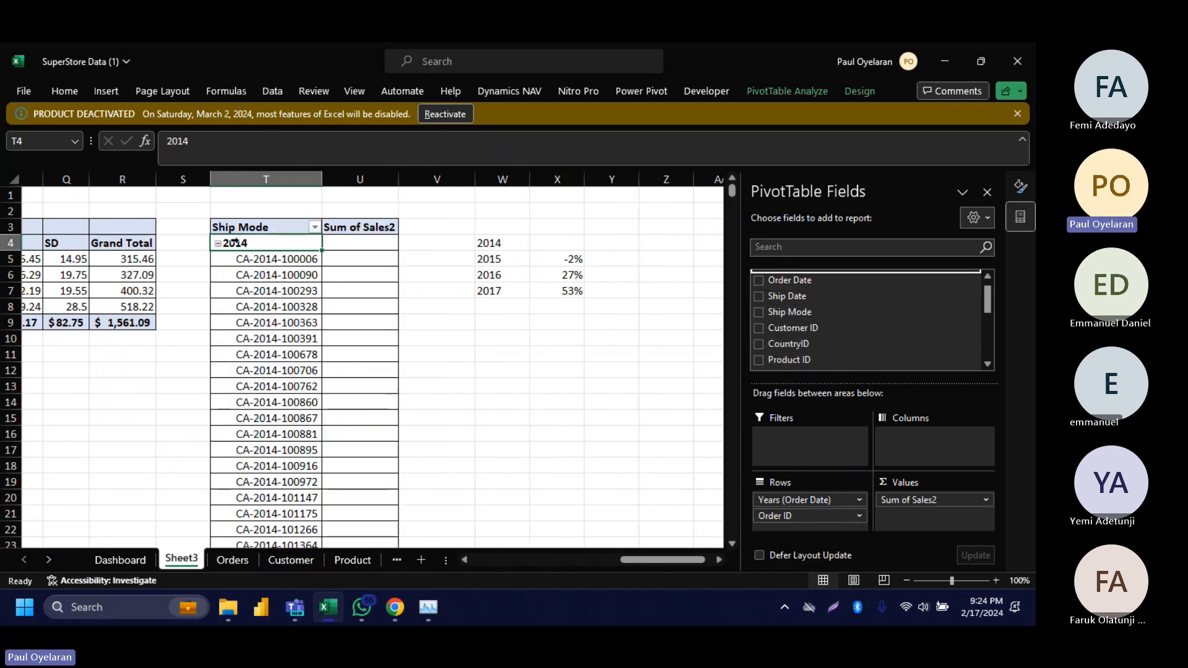
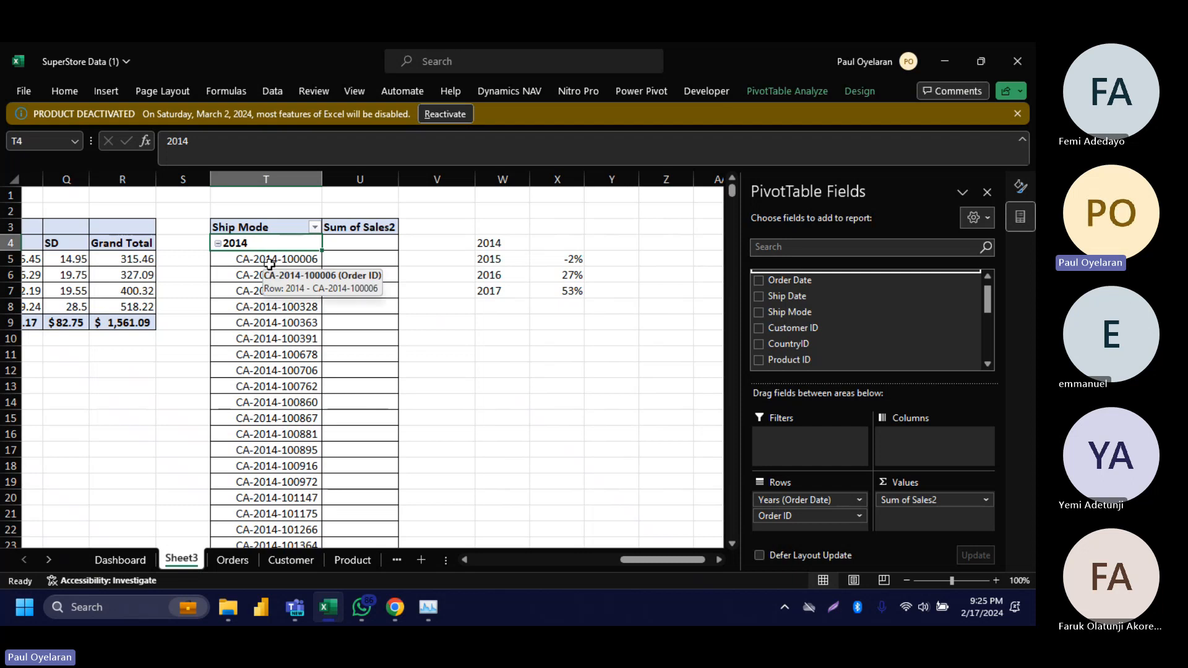
# Step: Collapse the 2014 and 2015 groups in the pivot table, and expand the entire Years (Order Date) field
pyautogui.click(218, 245)
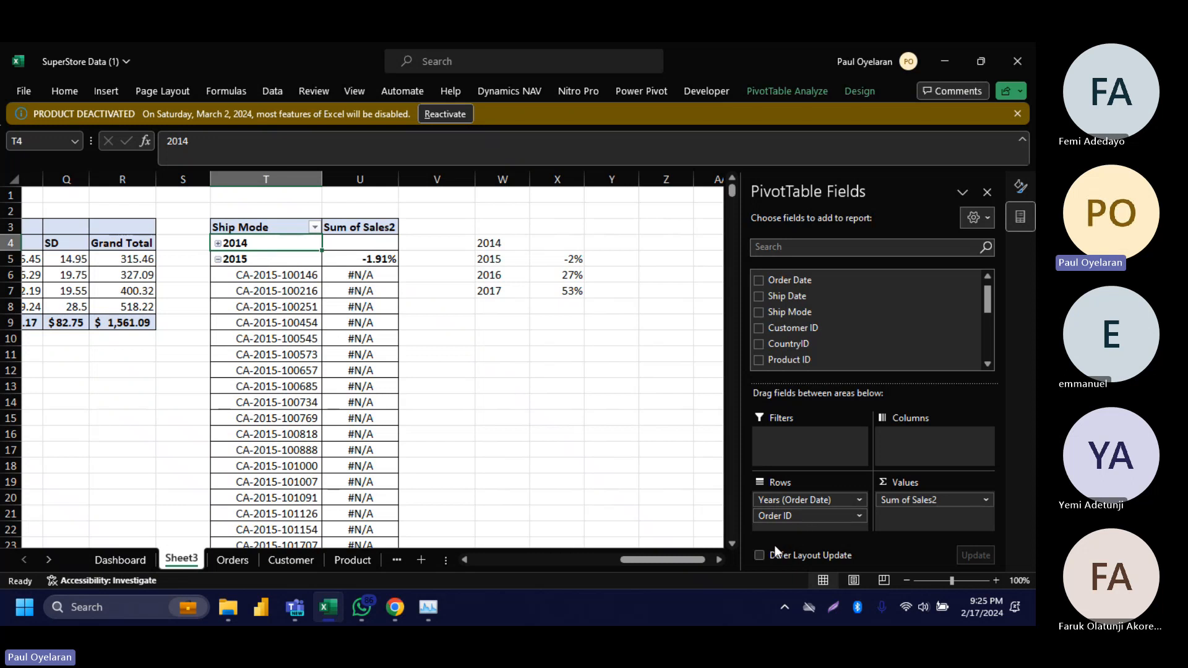
pyautogui.click(220, 261)
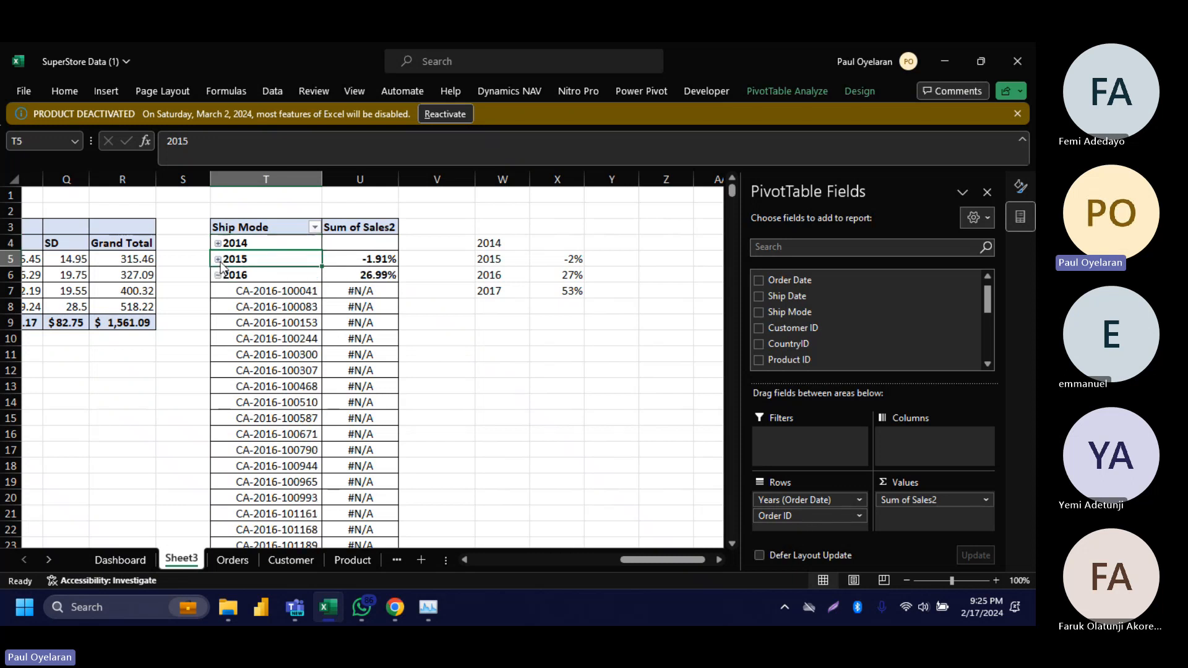
pyautogui.rightClick(220, 262)
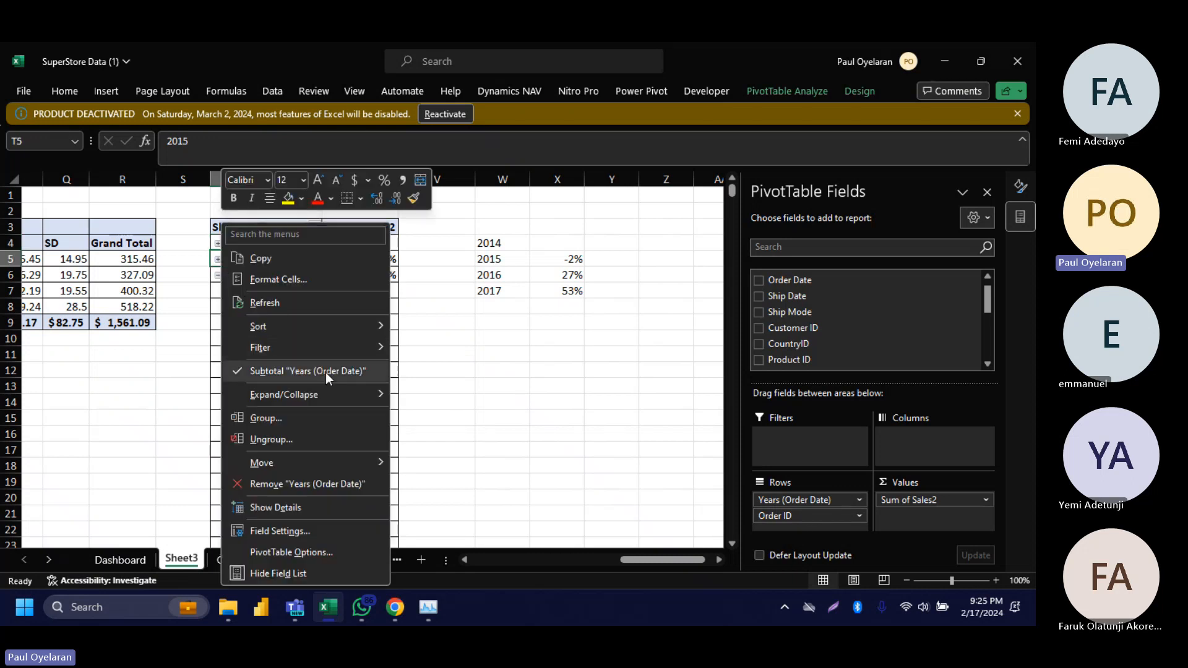
pyautogui.moveTo(329, 390)
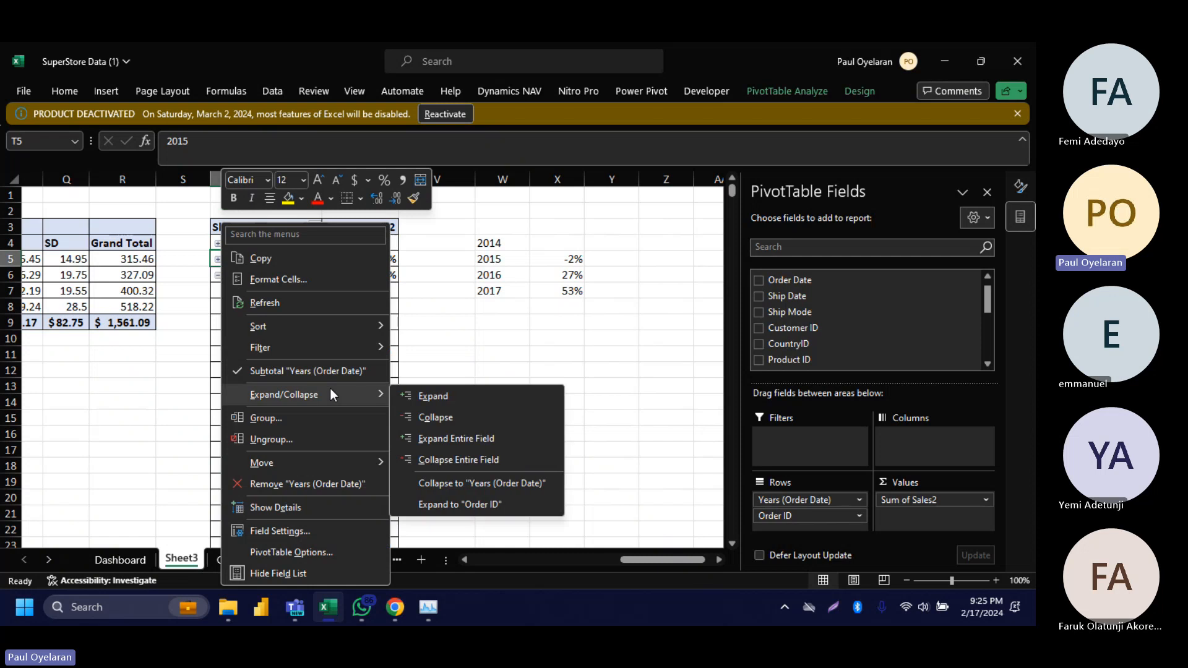
pyautogui.click(460, 438)
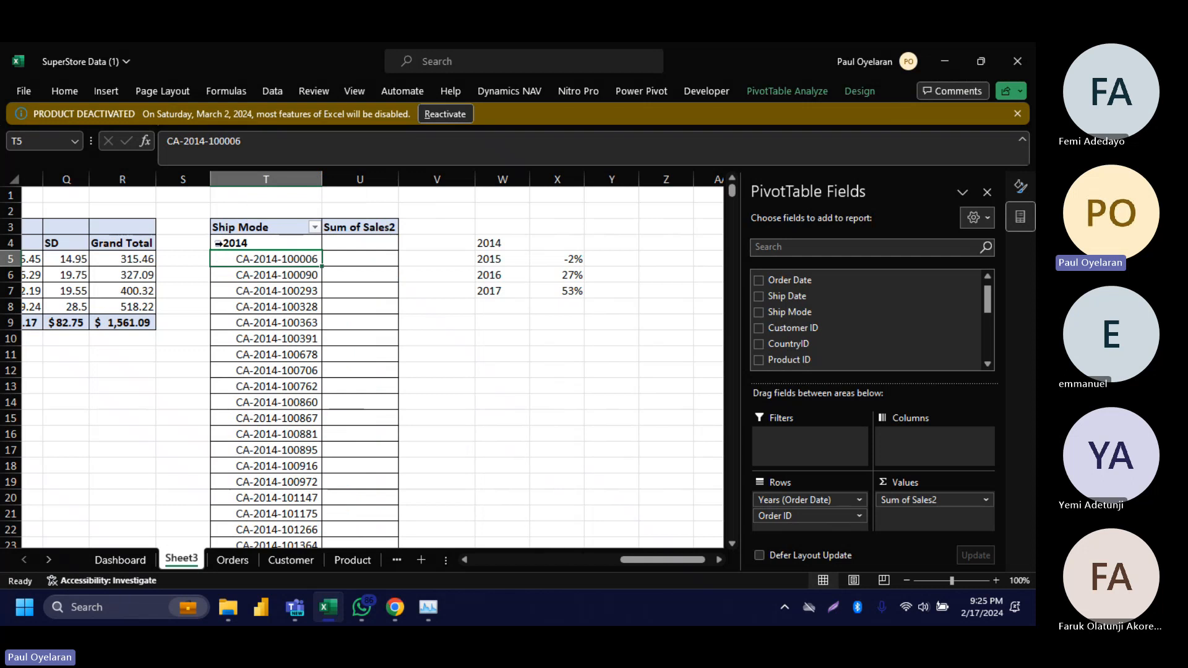
# Step: Collapse the entire Years (Order Date) field to hide the order IDs under every year
pyautogui.rightClick(220, 245)
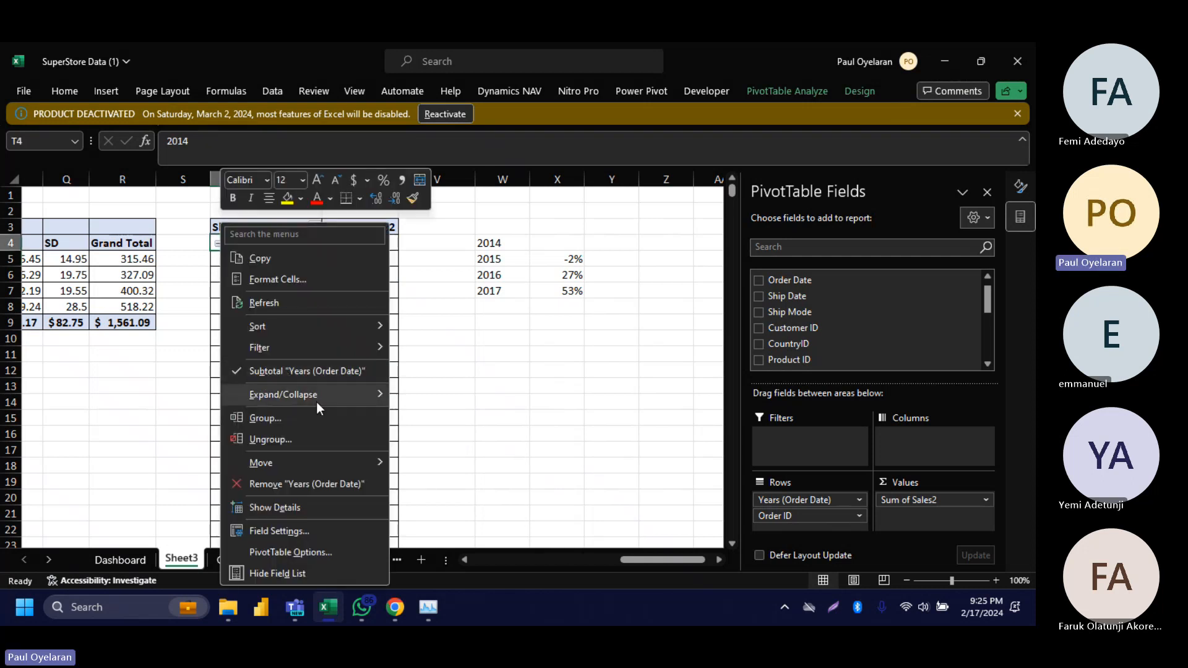
pyautogui.moveTo(342, 395)
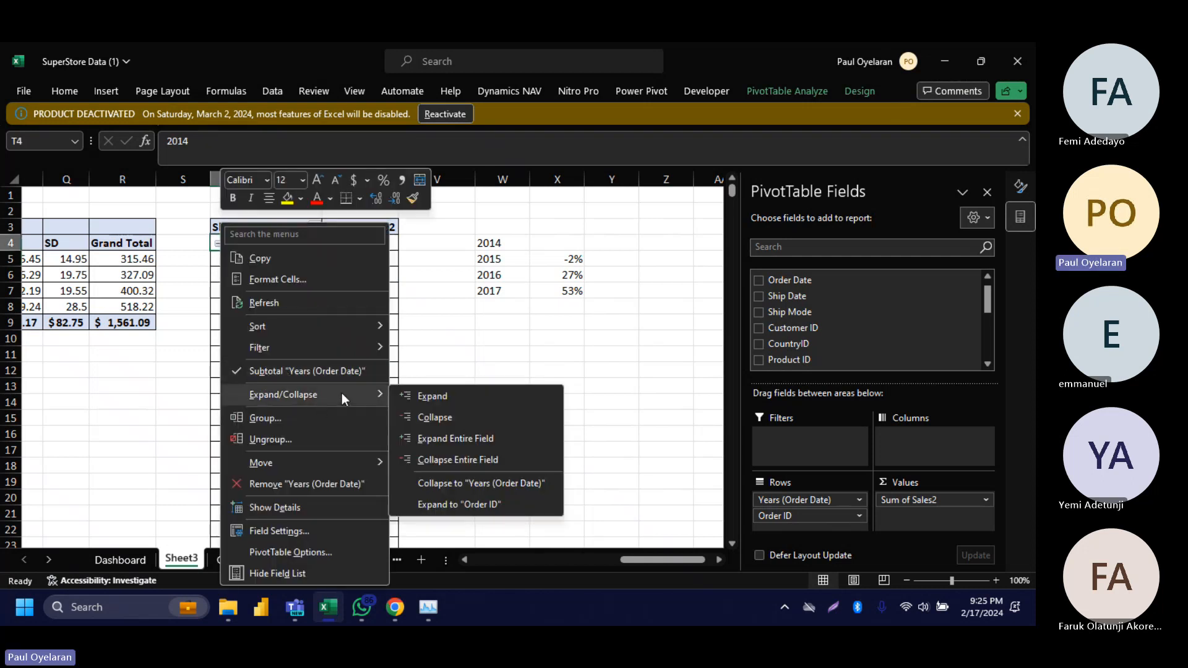
pyautogui.click(466, 461)
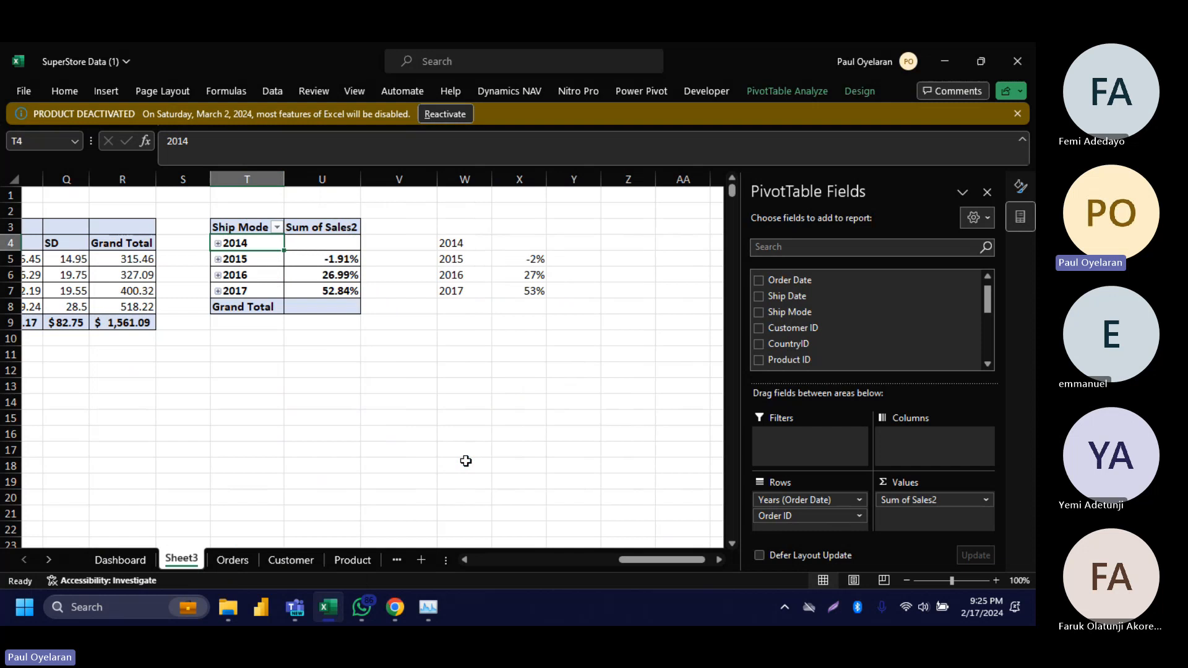
# Step: Review the Show Values As calculation options for the Sum of Sales2 values
pyautogui.rightClick(249, 228)
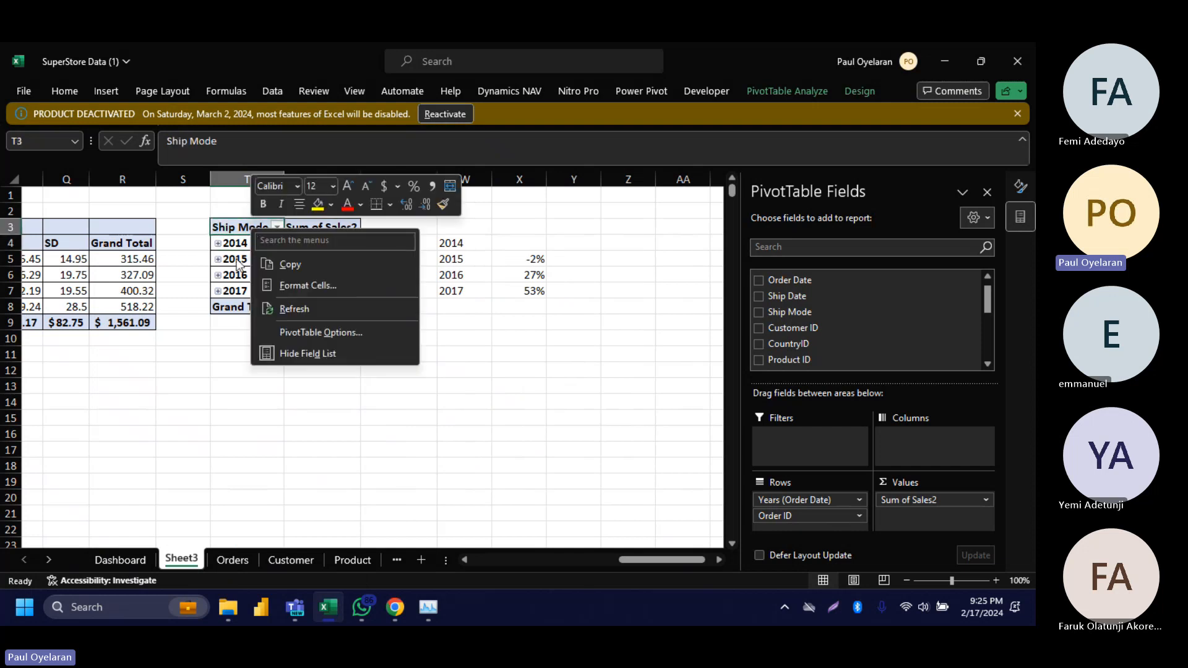
pyautogui.press('Escape')
pyautogui.click(295, 276)
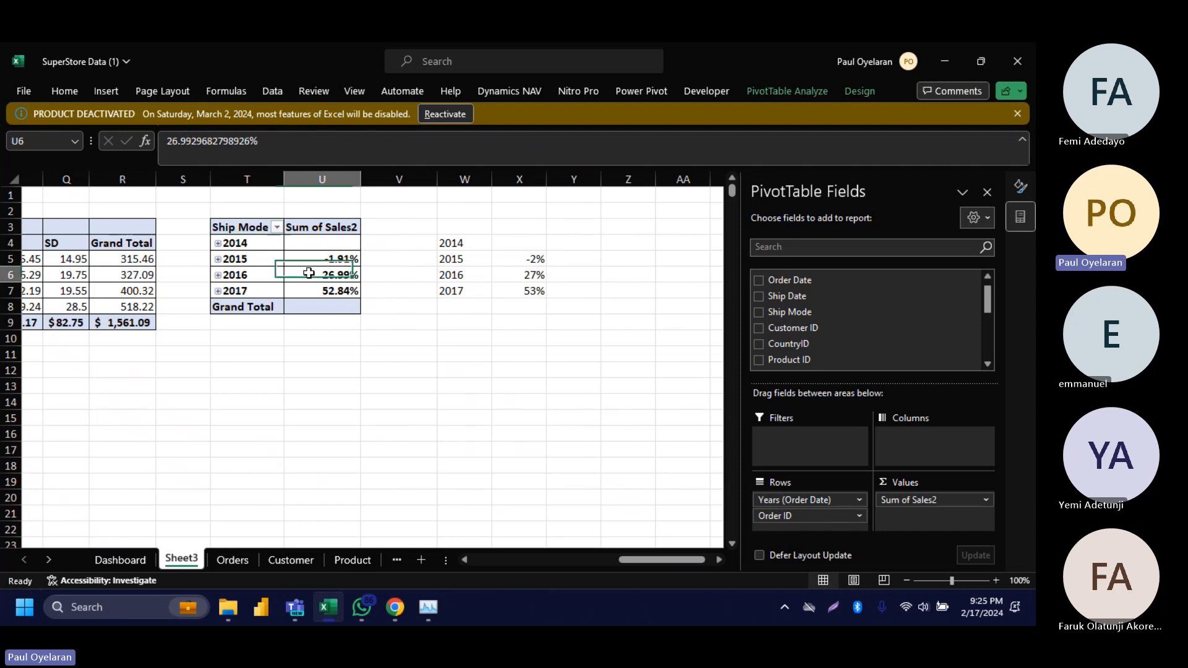
pyautogui.rightClick(309, 273)
pyautogui.moveTo(397, 469)
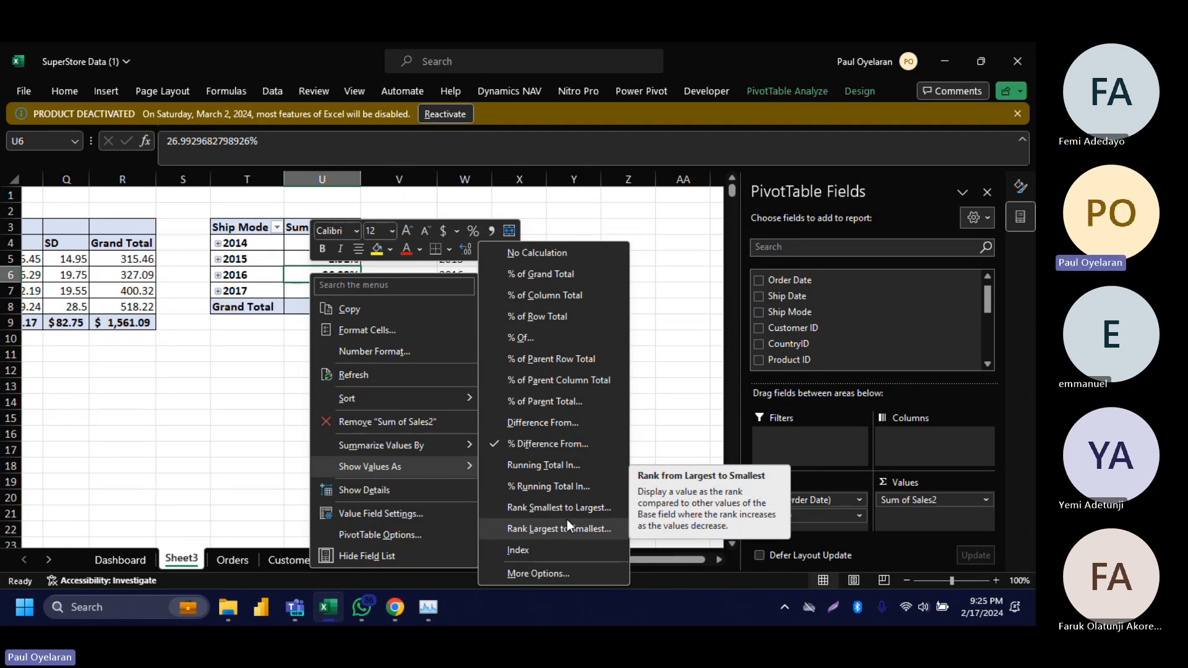
# Step: Expand the 2014 group and remove the Order ID field from the pivot table's rows
pyautogui.click(218, 245)
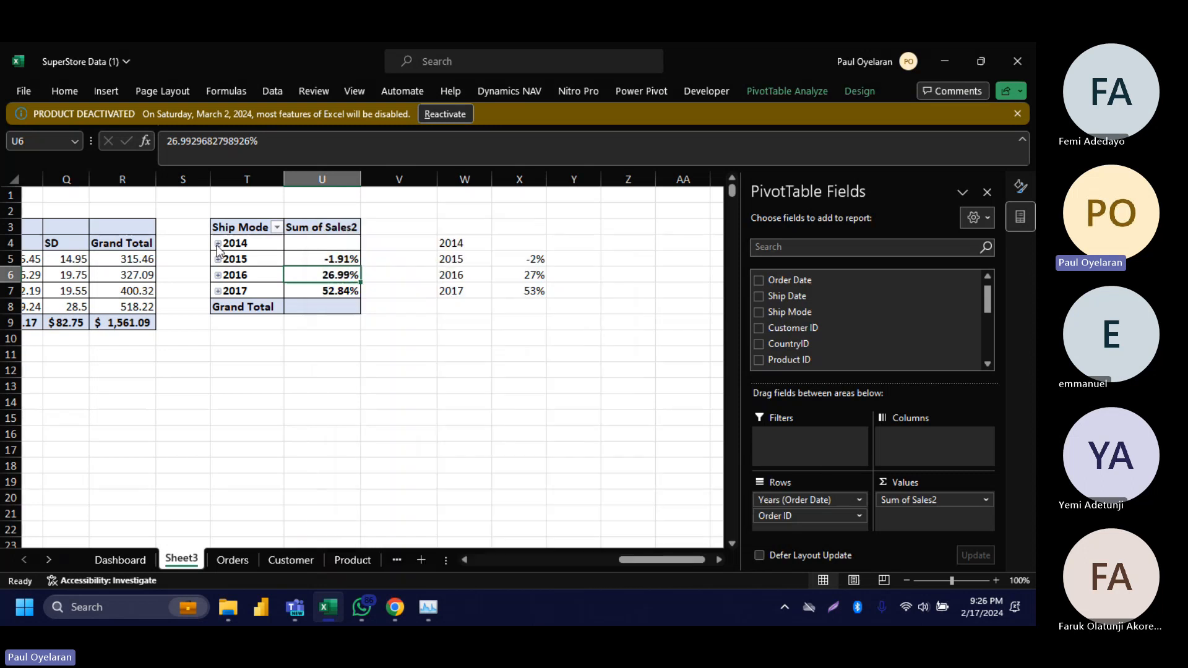
pyautogui.click(218, 243)
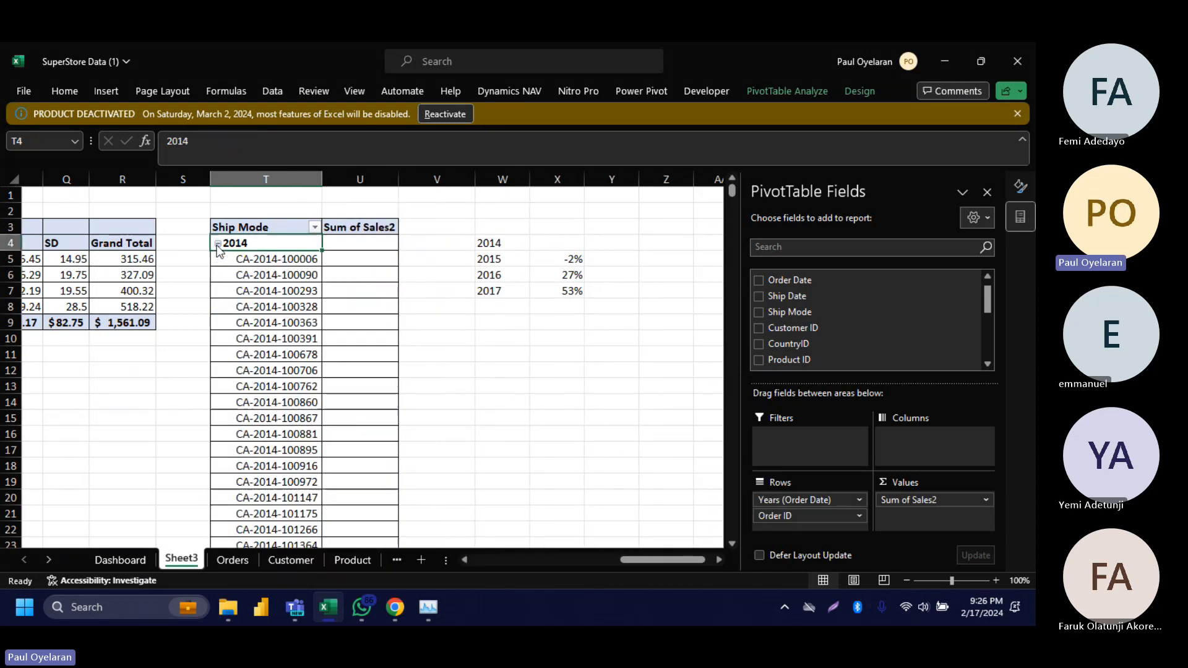
pyautogui.click(861, 521)
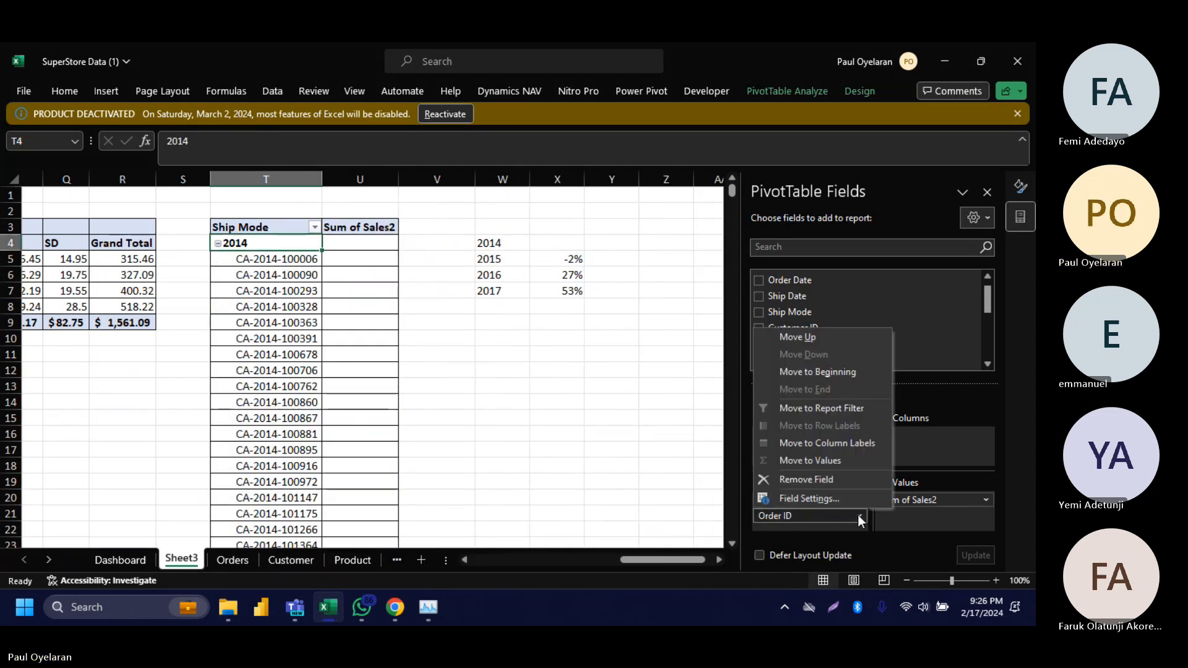
pyautogui.click(805, 480)
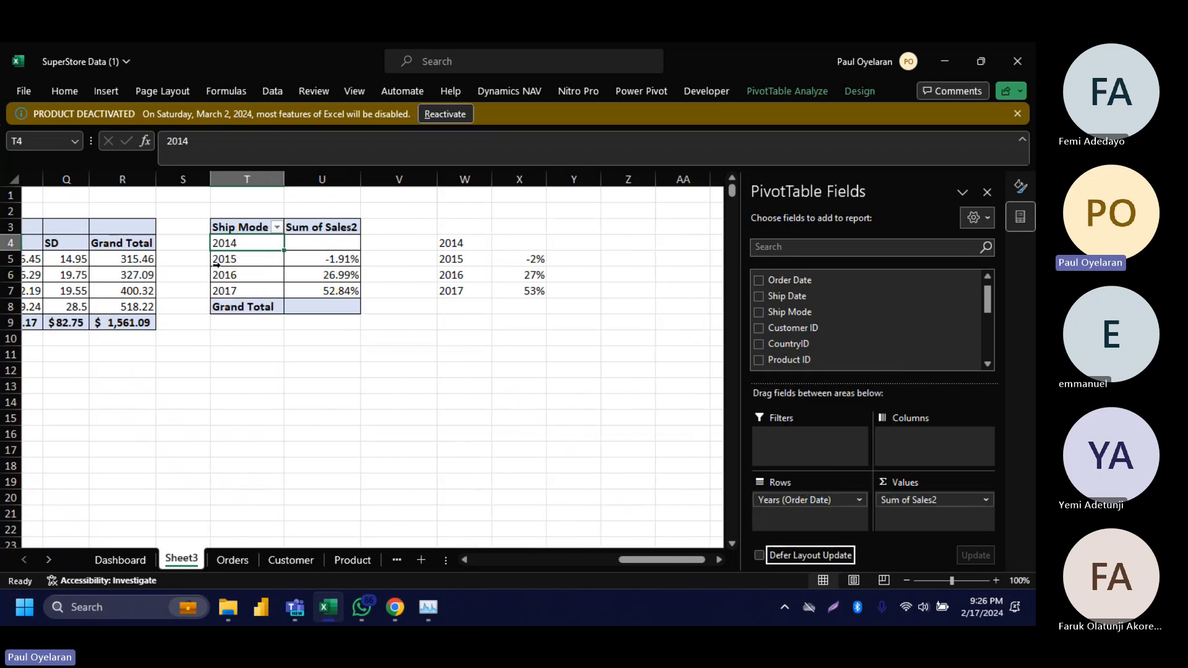
# Step: Group the pivot table's order dates by days in addition to months, quarters and years
pyautogui.hotkey('shift', 'Right')
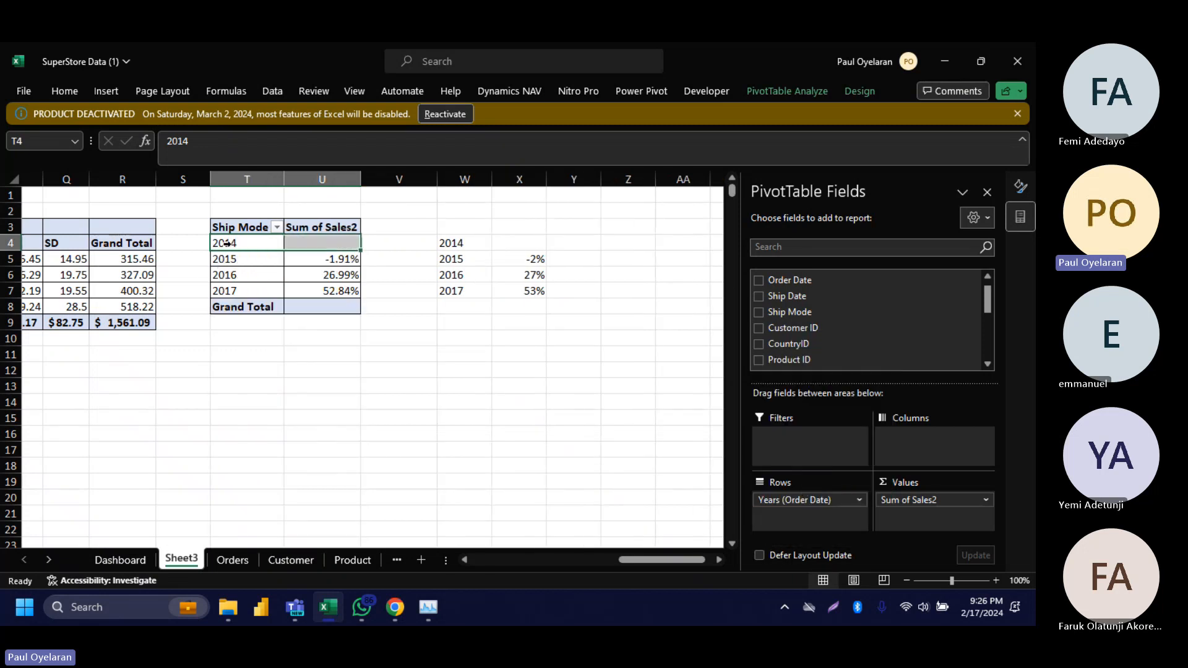
pyautogui.rightClick(227, 244)
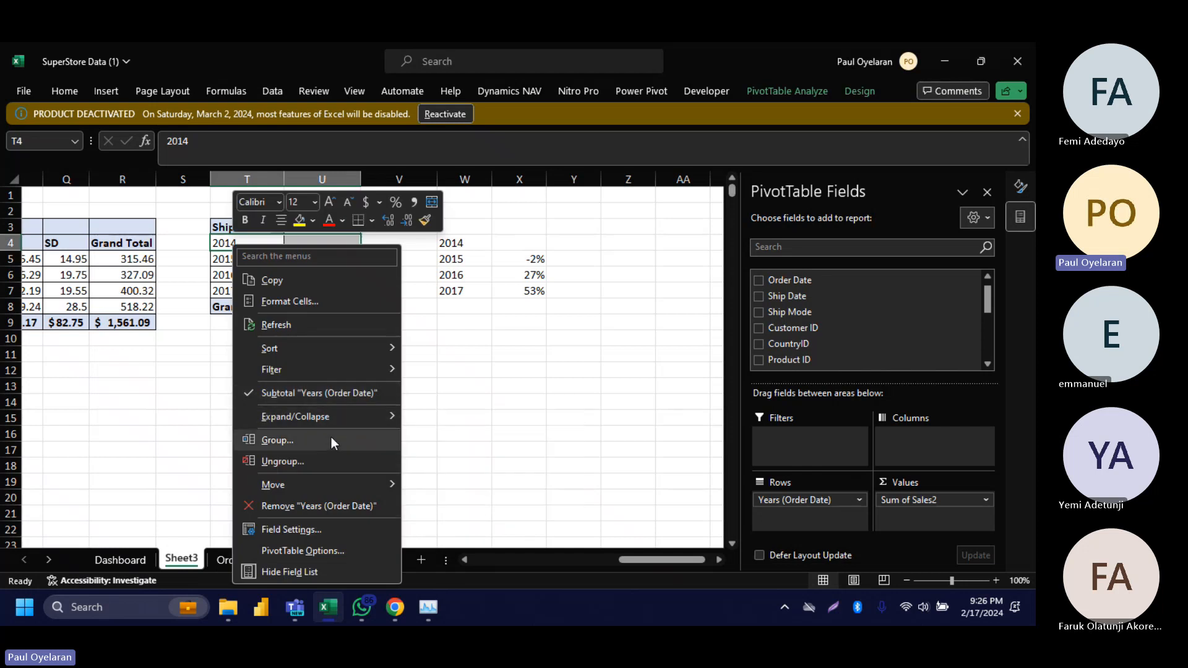
pyautogui.click(332, 437)
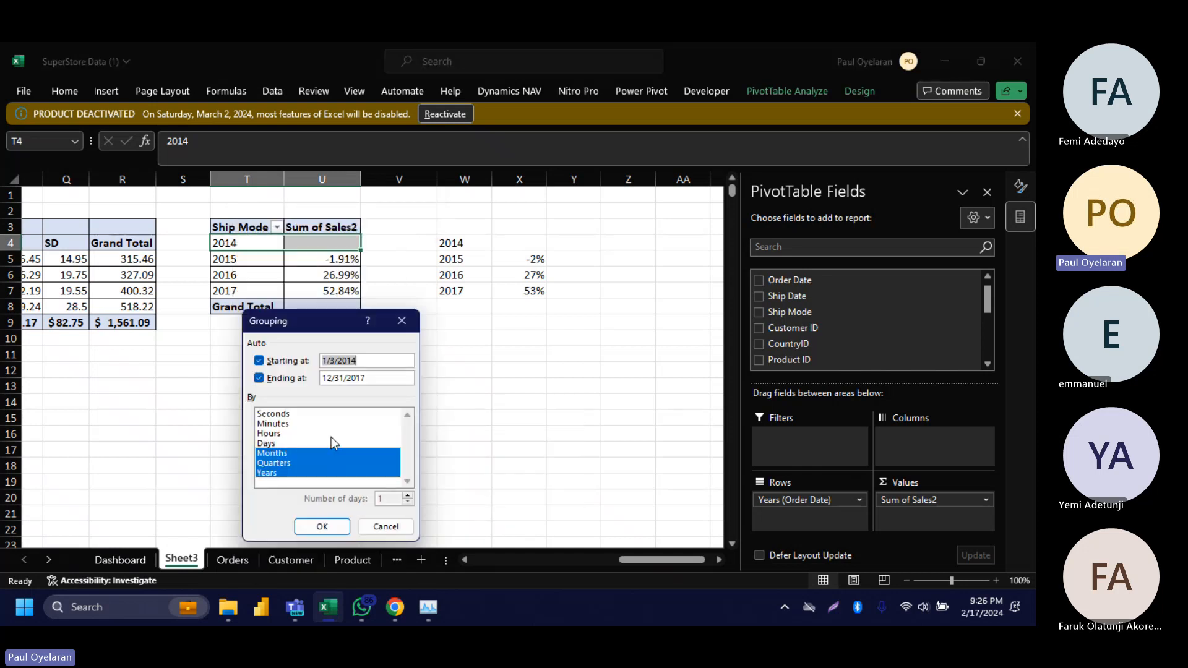
pyautogui.click(271, 443)
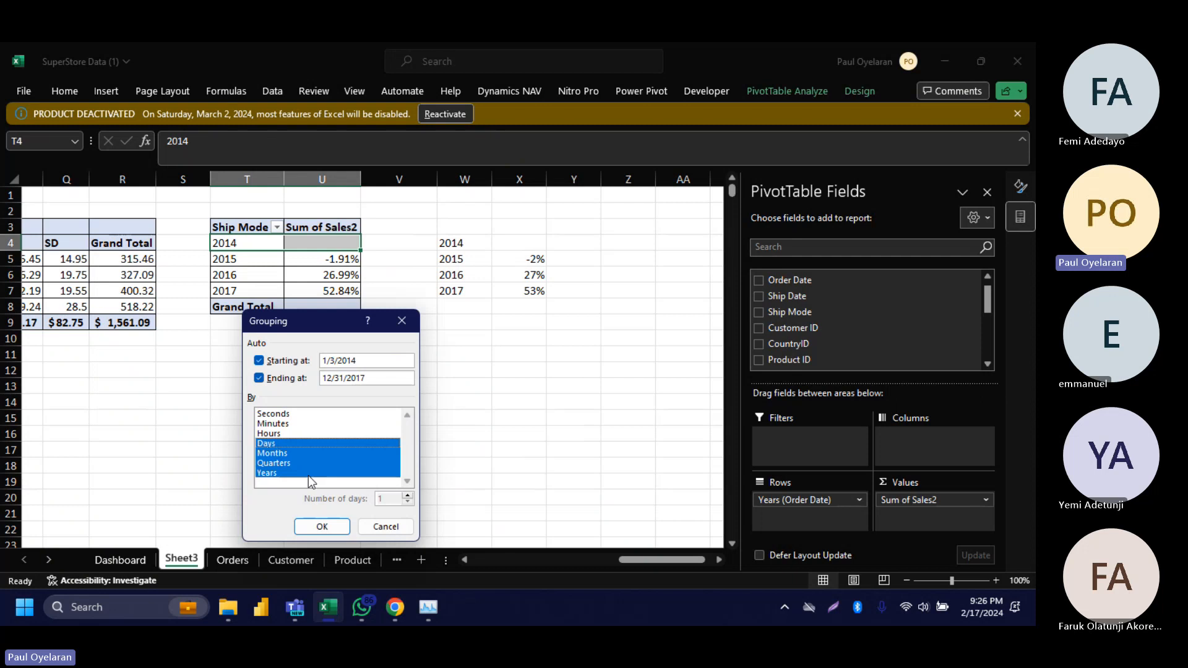
pyautogui.click(322, 526)
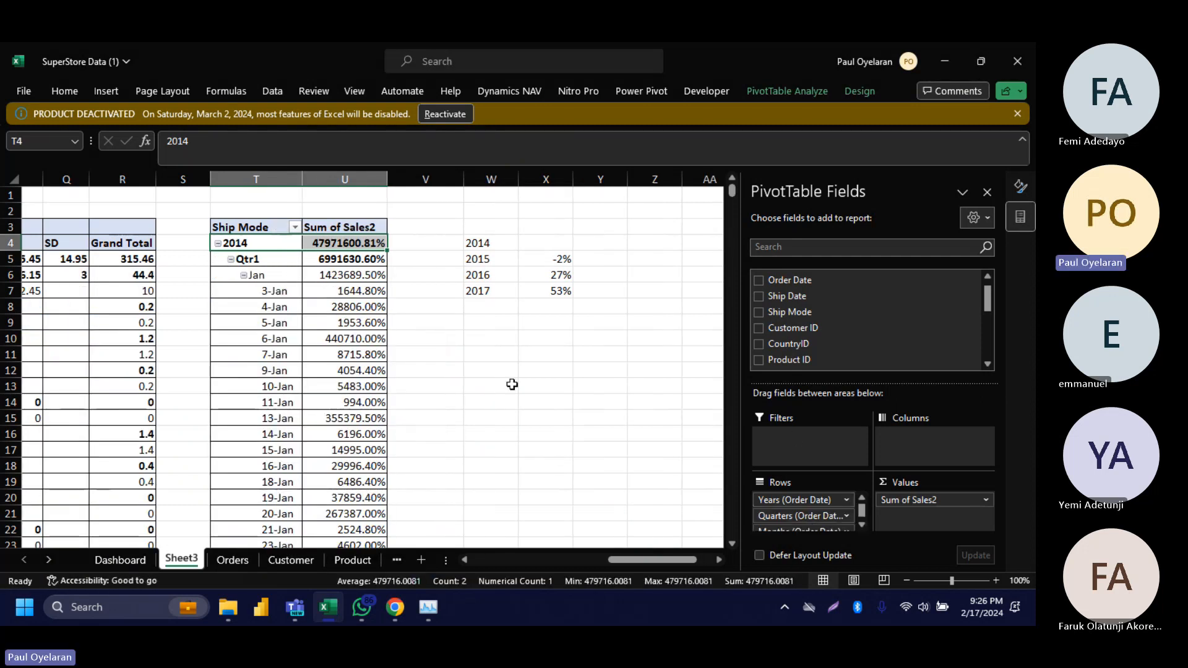
# Step: Remove the Quarters, Years and Months (Order Date) fields from the pivot table's rows, keeping only Days (Order Date)
pyautogui.click(849, 518)
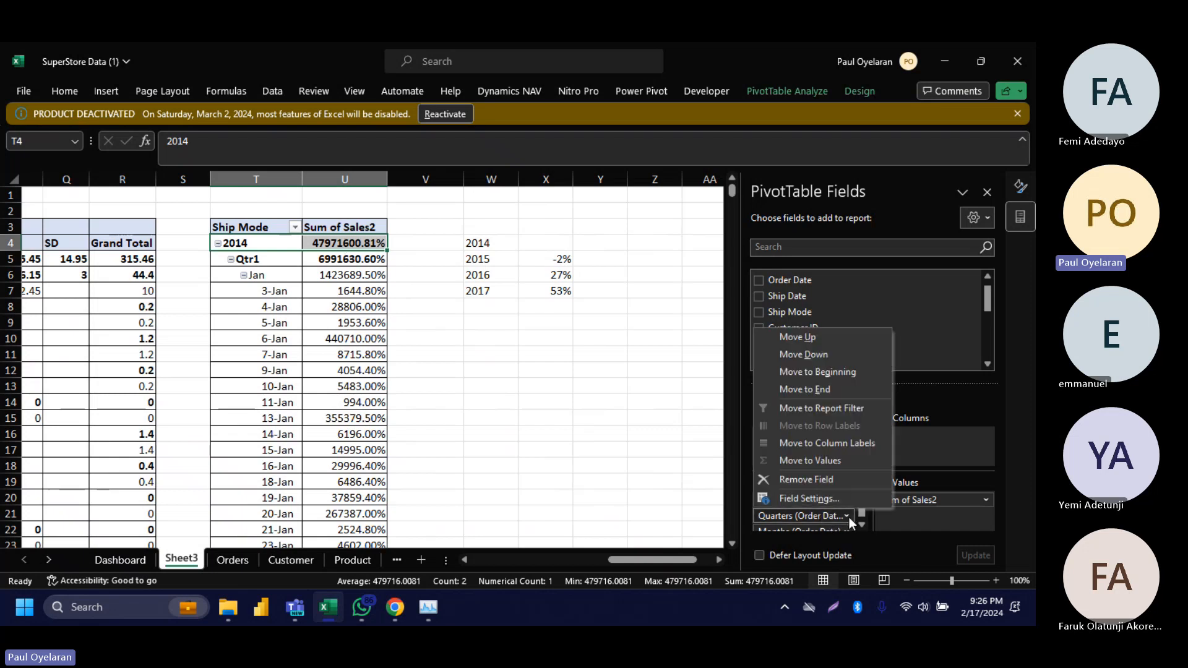
pyautogui.click(801, 481)
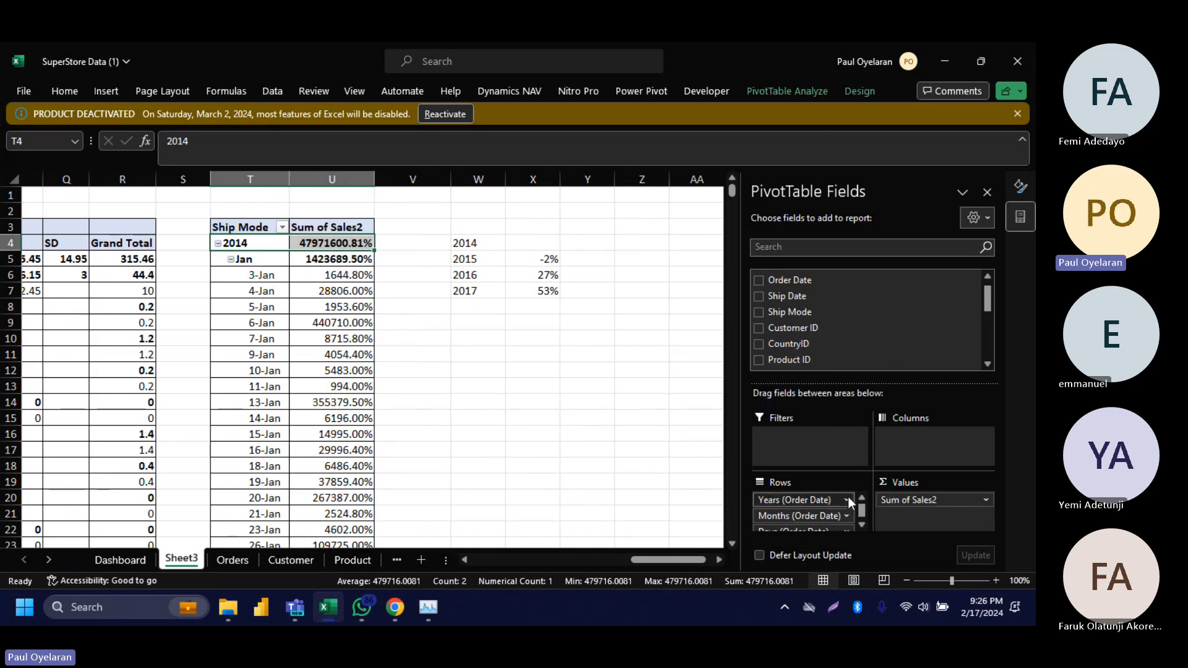
pyautogui.click(847, 498)
pyautogui.click(819, 464)
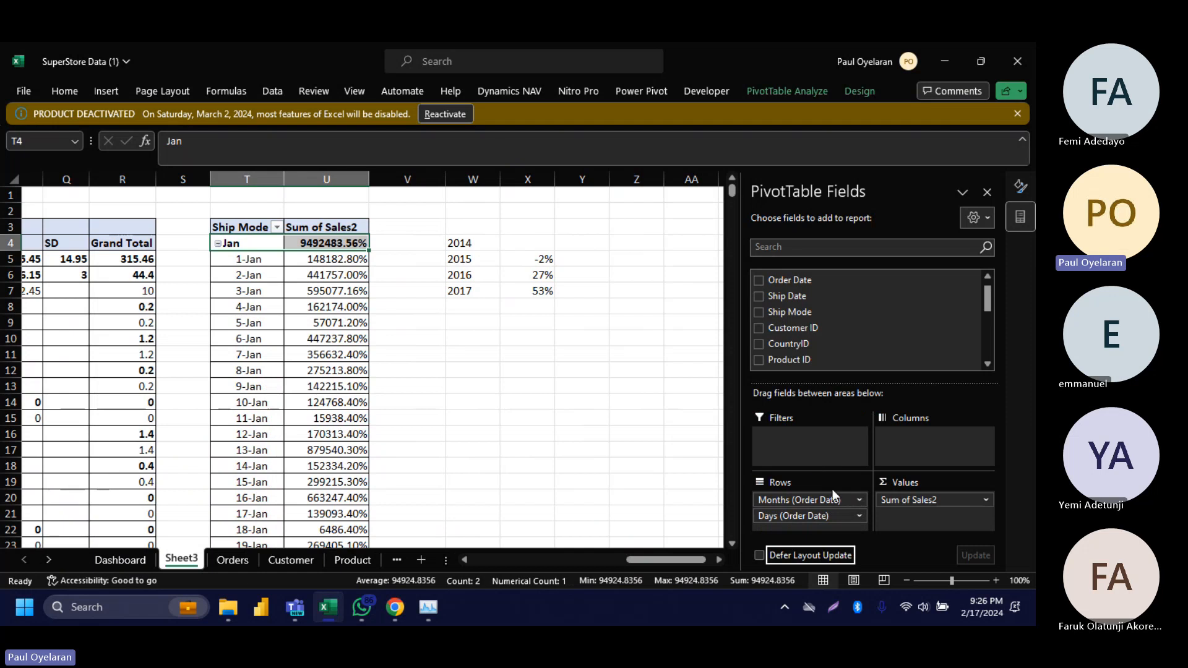
pyautogui.click(860, 499)
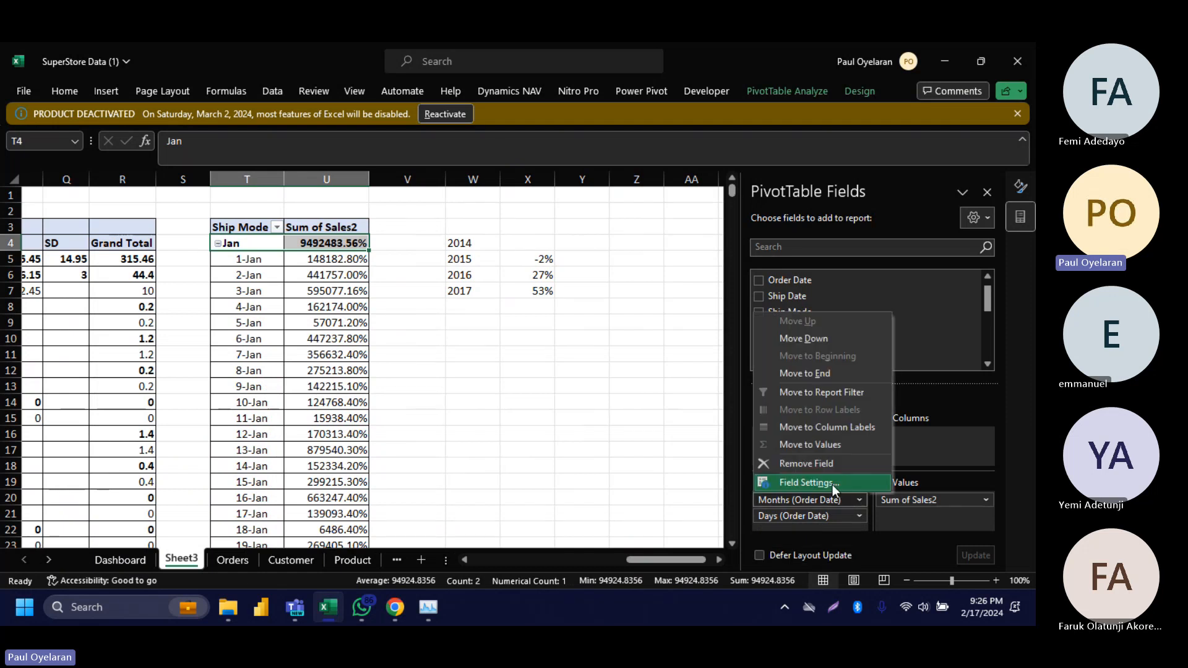
pyautogui.click(809, 463)
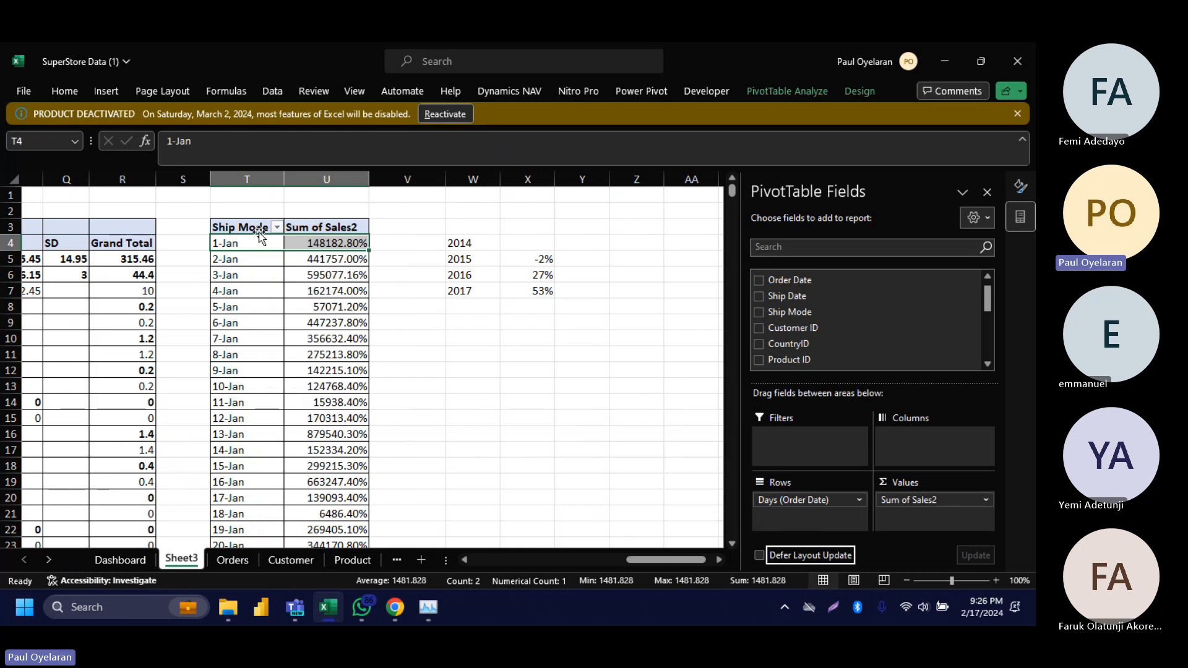
# Step: Look through the daily Sum of Sales2 rows of the pivot table
pyautogui.scroll(-9, 310, 397)
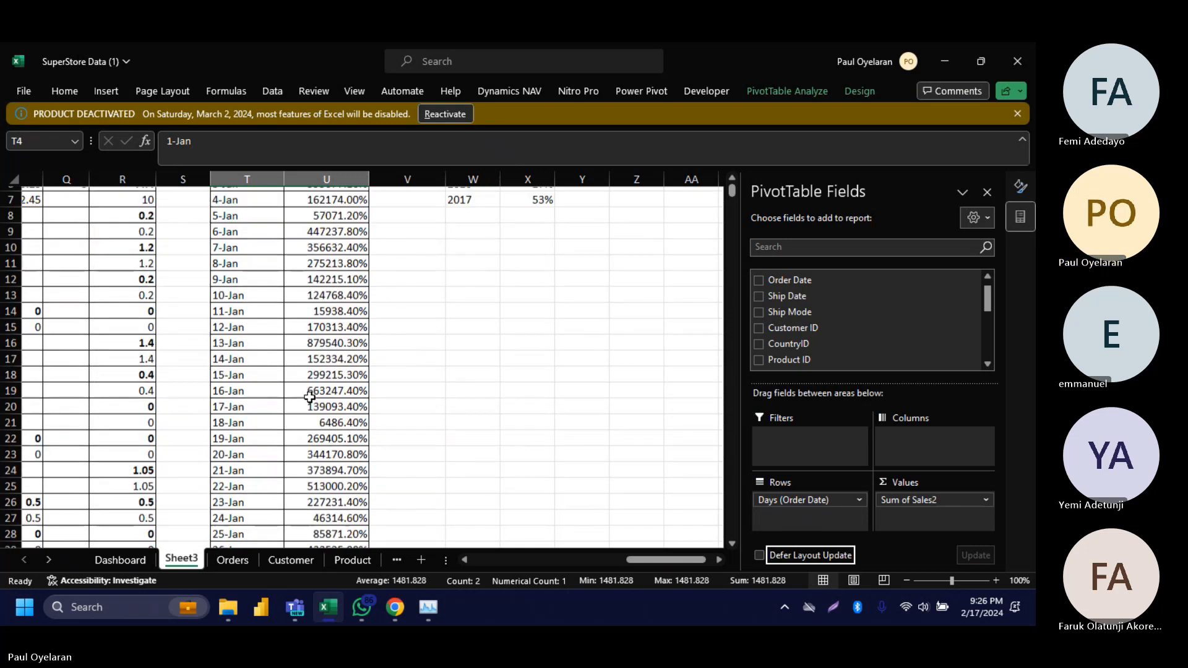
pyautogui.scroll(-20, 309, 398)
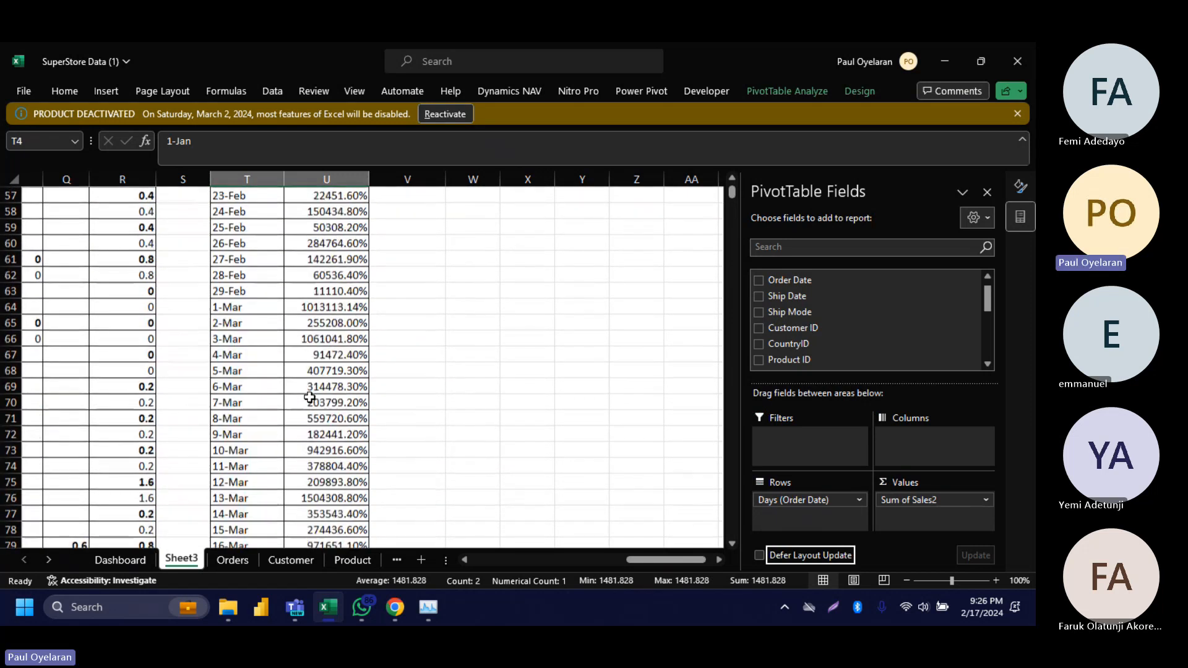
pyautogui.scroll(20, 309, 397)
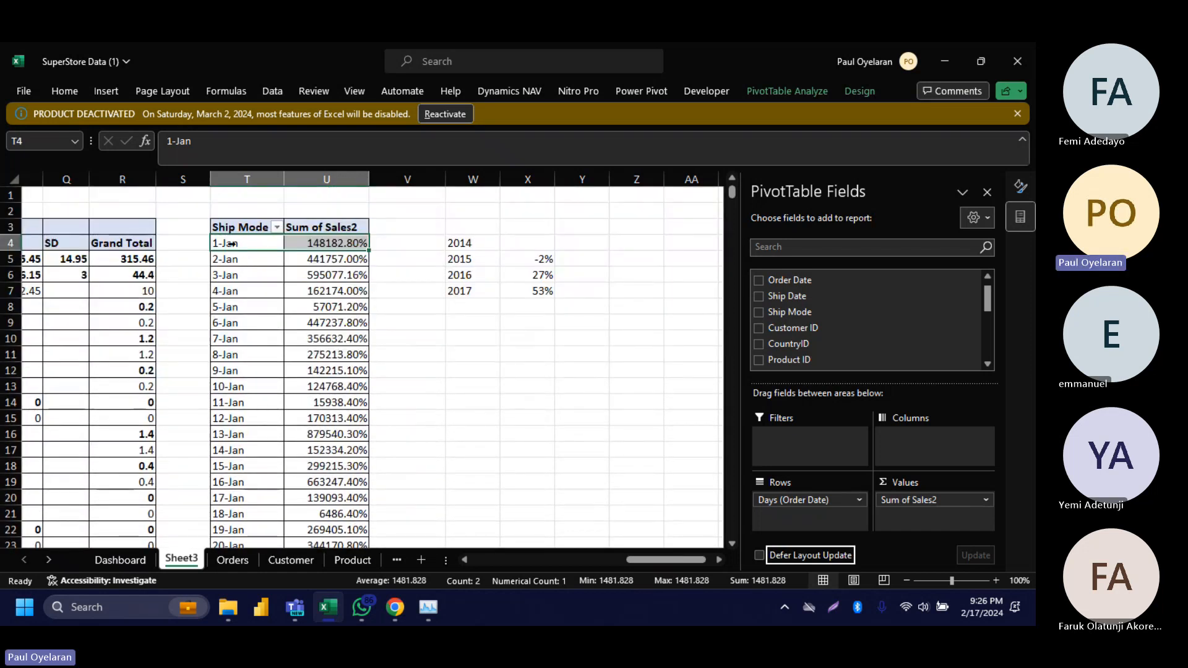
pyautogui.moveTo(239, 243)
pyautogui.mouseDown()
pyautogui.moveTo(324, 382)
pyautogui.moveTo(219, 254)
pyautogui.mouseUp()
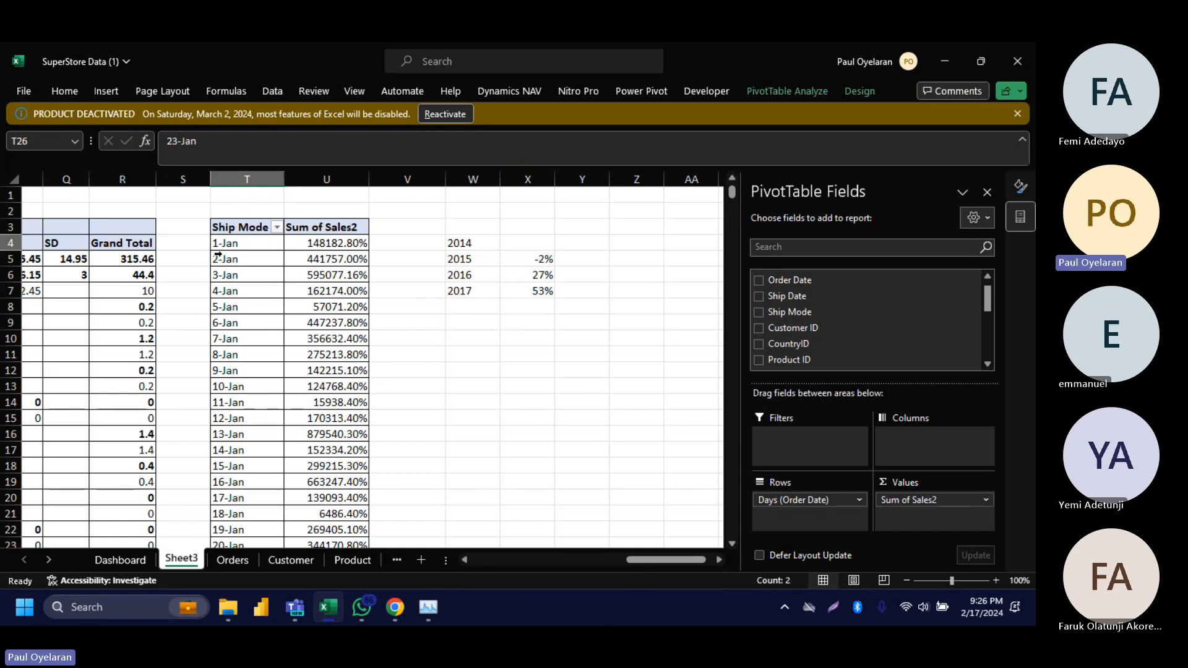
pyautogui.click(245, 242)
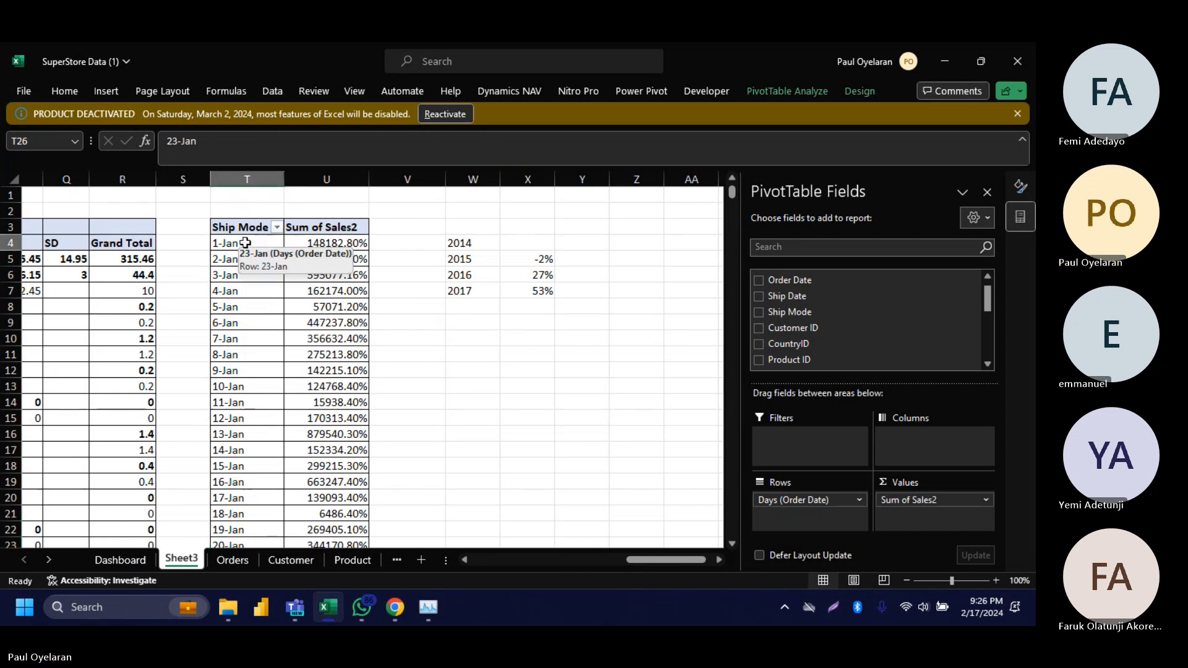
pyautogui.click(582, 365)
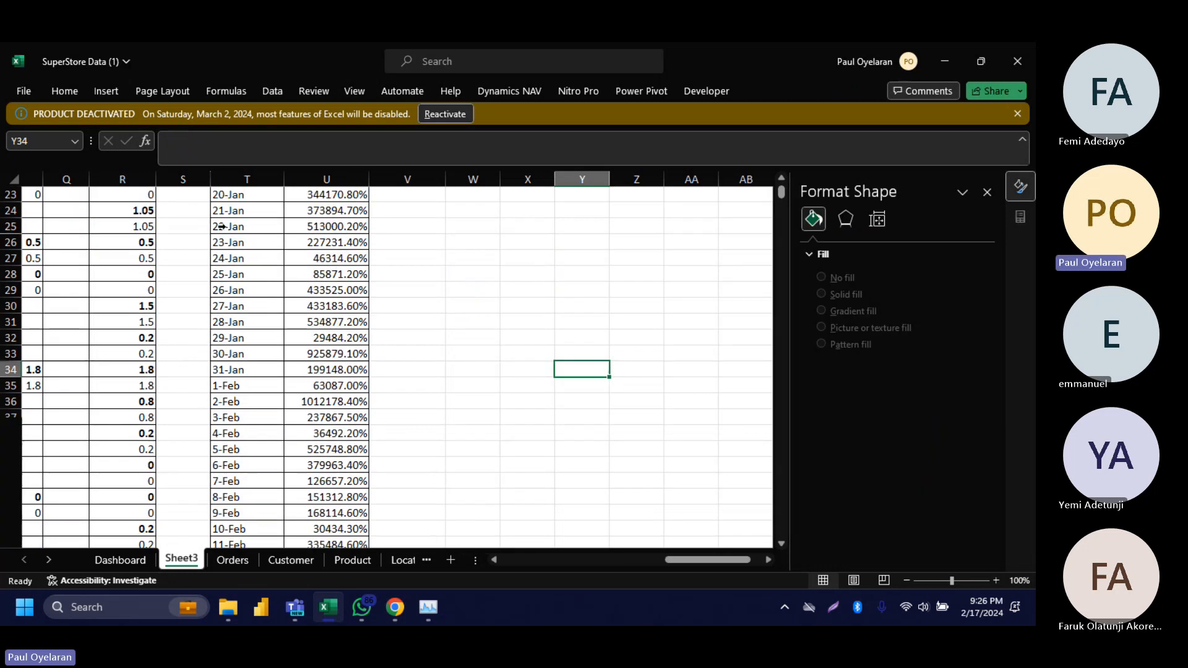
pyautogui.scroll(7, 211, 226)
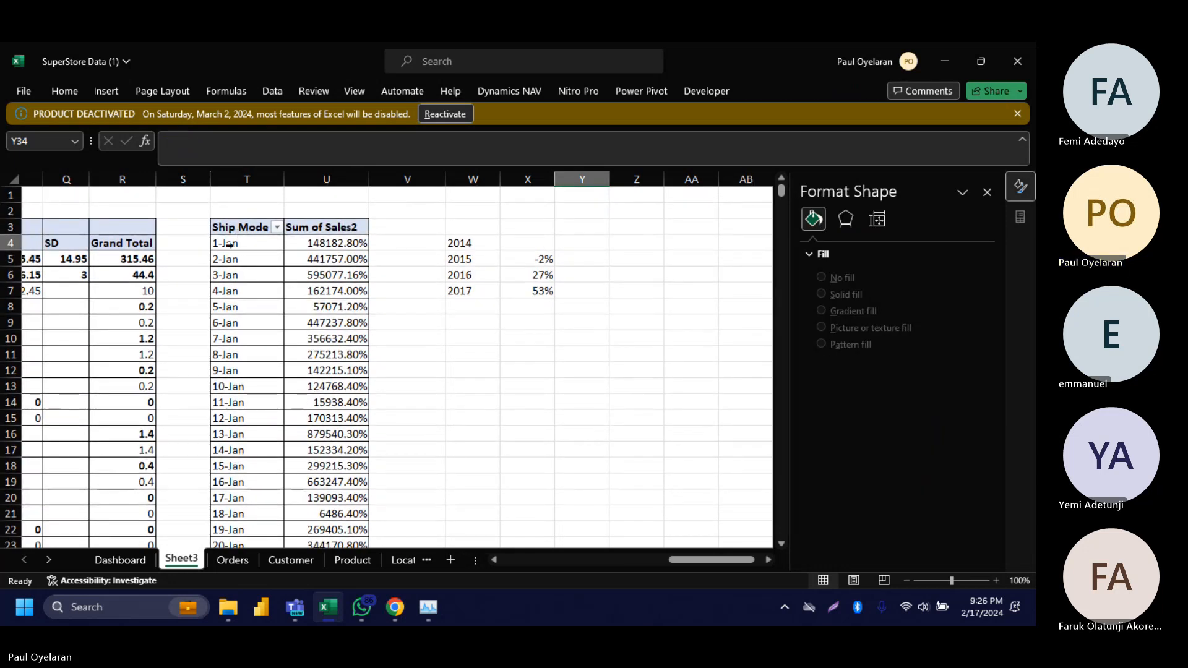
# Step: Insert a 2-D line chart from the pivot table's 1-Jan to 31-Dec sales rows, leaving out the Grand Total
pyautogui.click(230, 243)
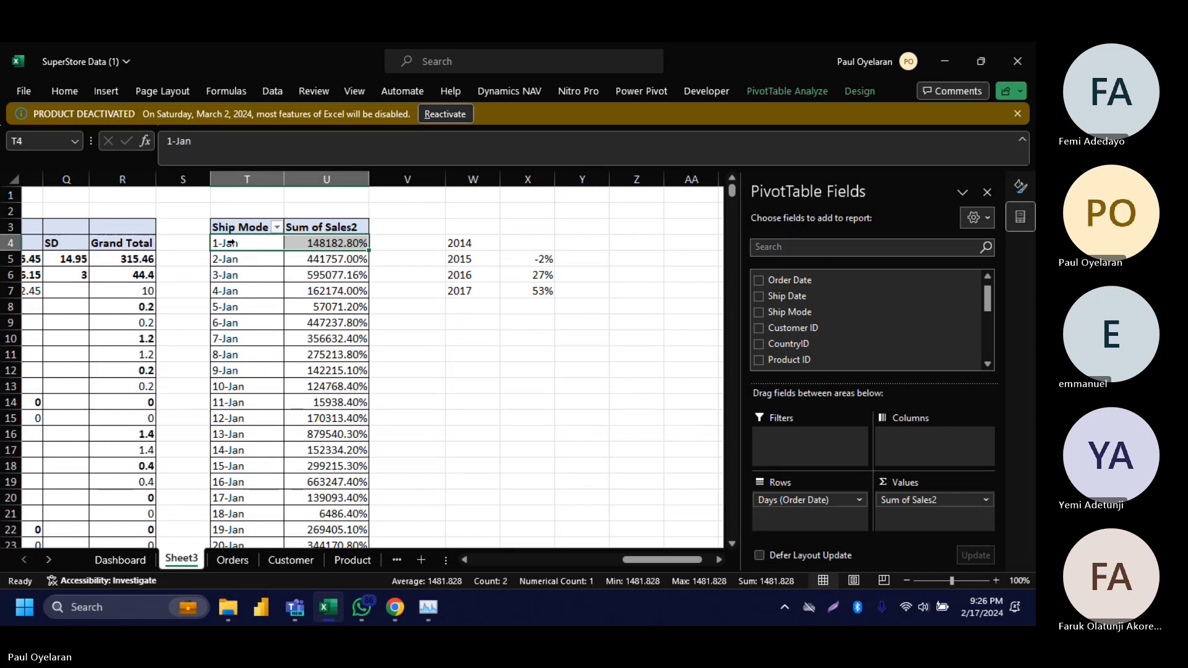
pyautogui.hotkey('ctrl', 'shift', 'Down')
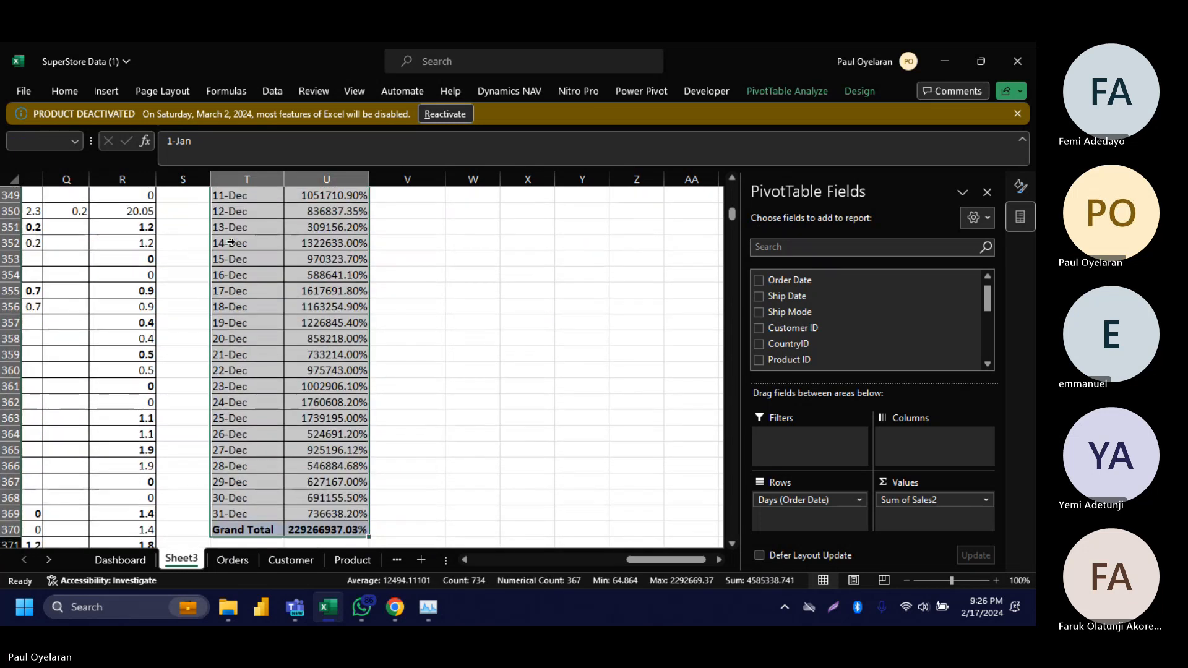
pyautogui.hotkey('shift', 'Up')
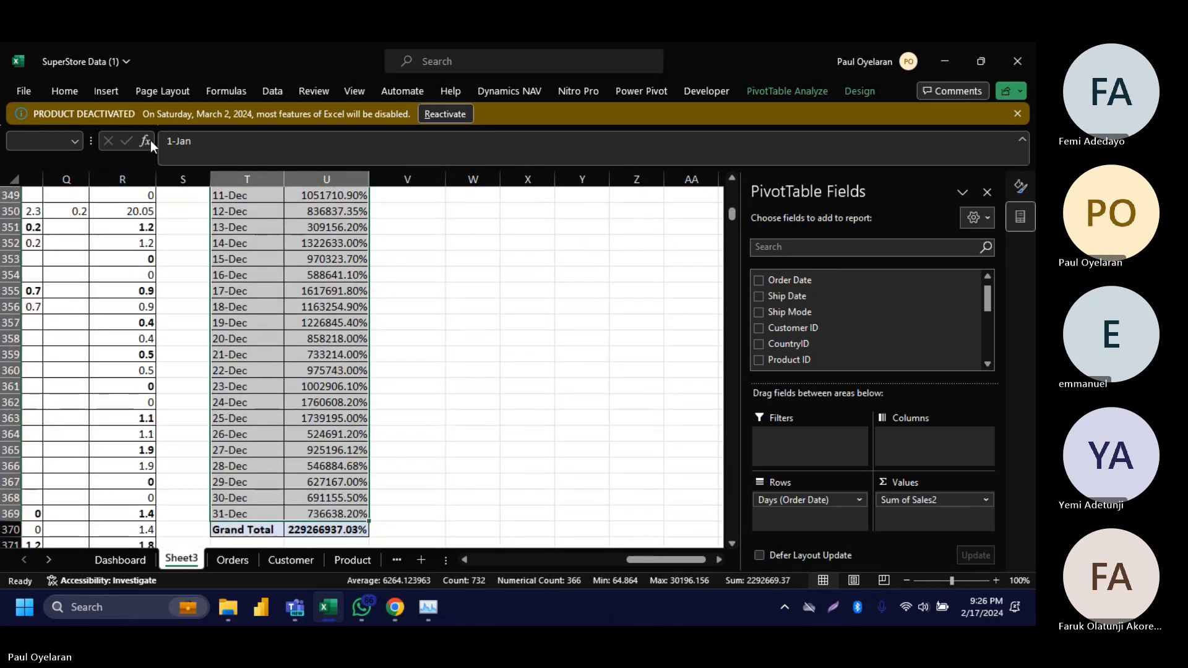
pyautogui.click(105, 92)
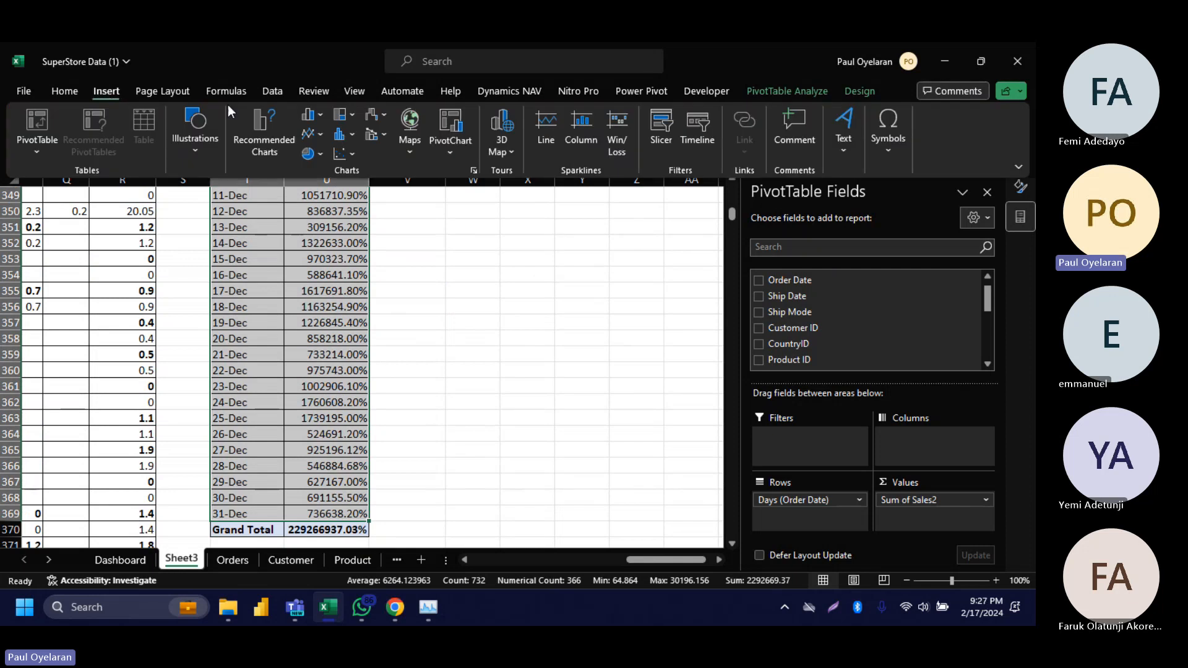
pyautogui.click(318, 132)
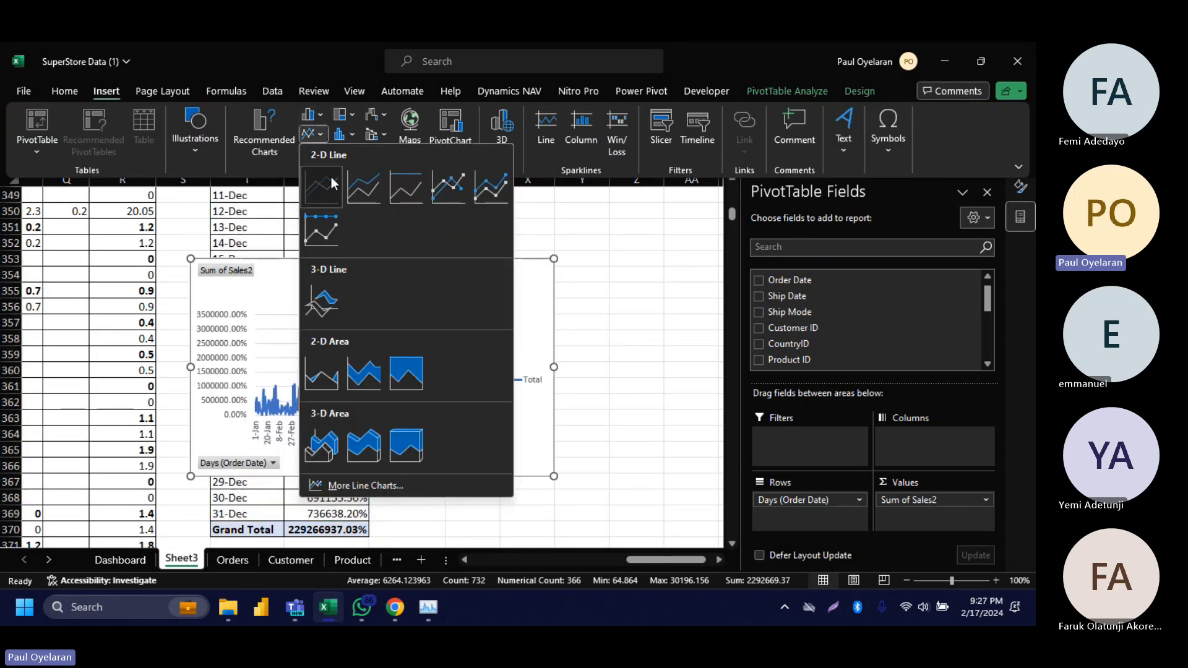
pyautogui.click(322, 185)
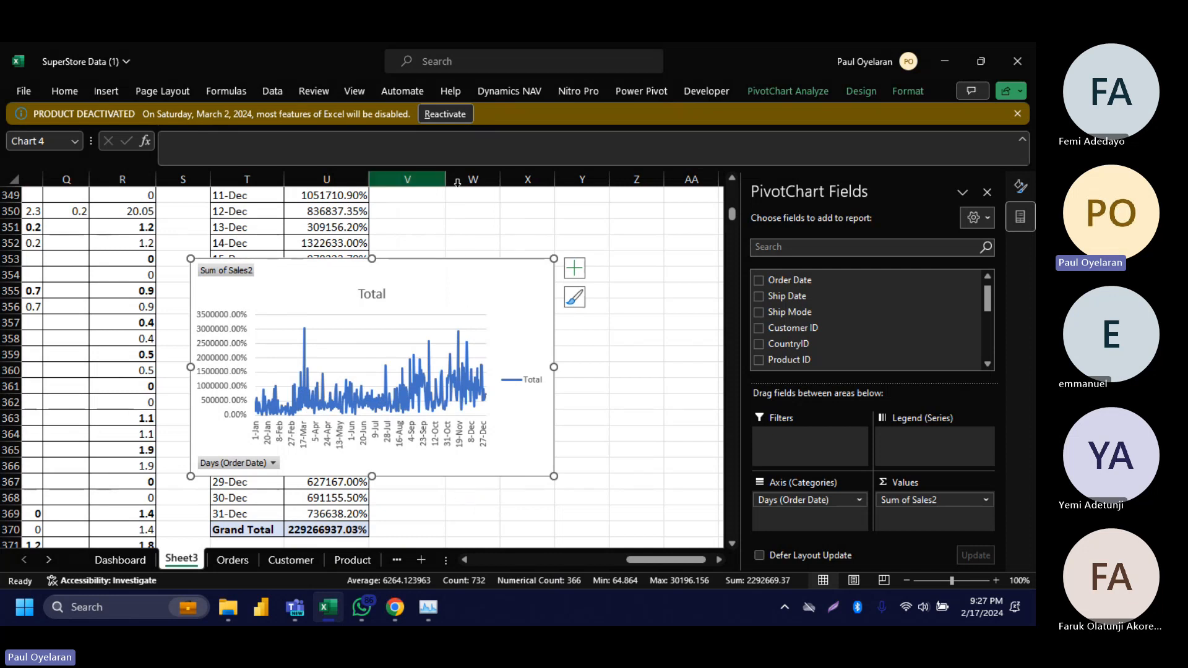
# Step: Widen the daily sales line chart to examine its trend, and delete the chart
pyautogui.moveTo(554, 367); pyautogui.dragTo(768, 367)
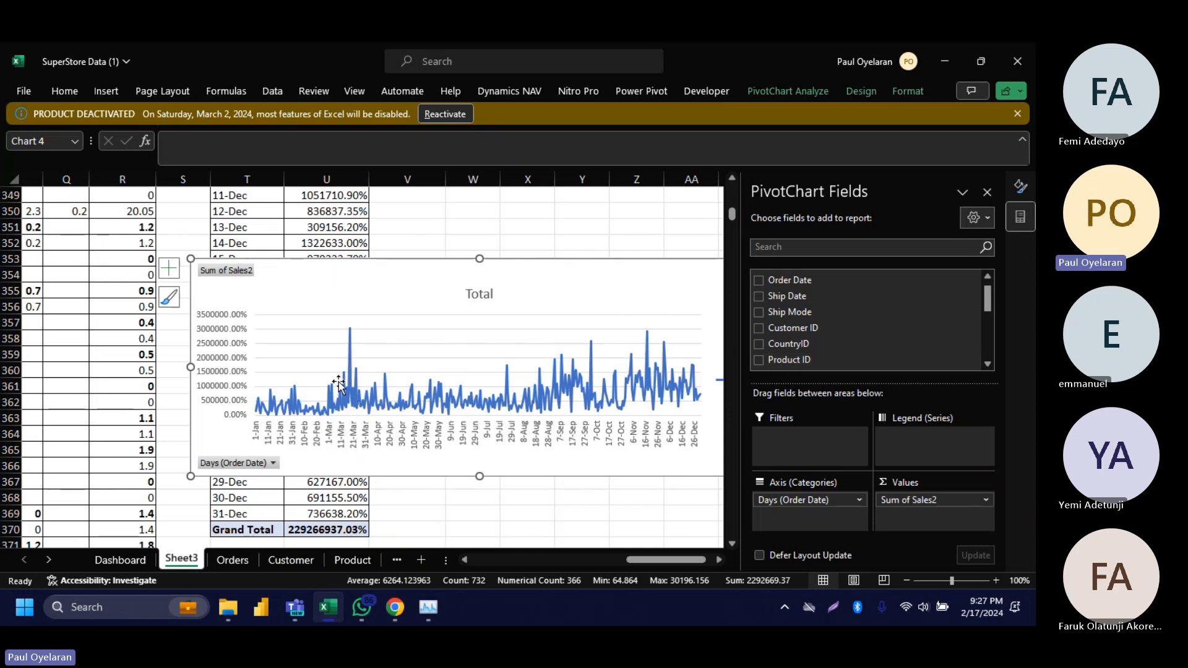
pyautogui.moveTo(350, 336)
pyautogui.press('Delete')
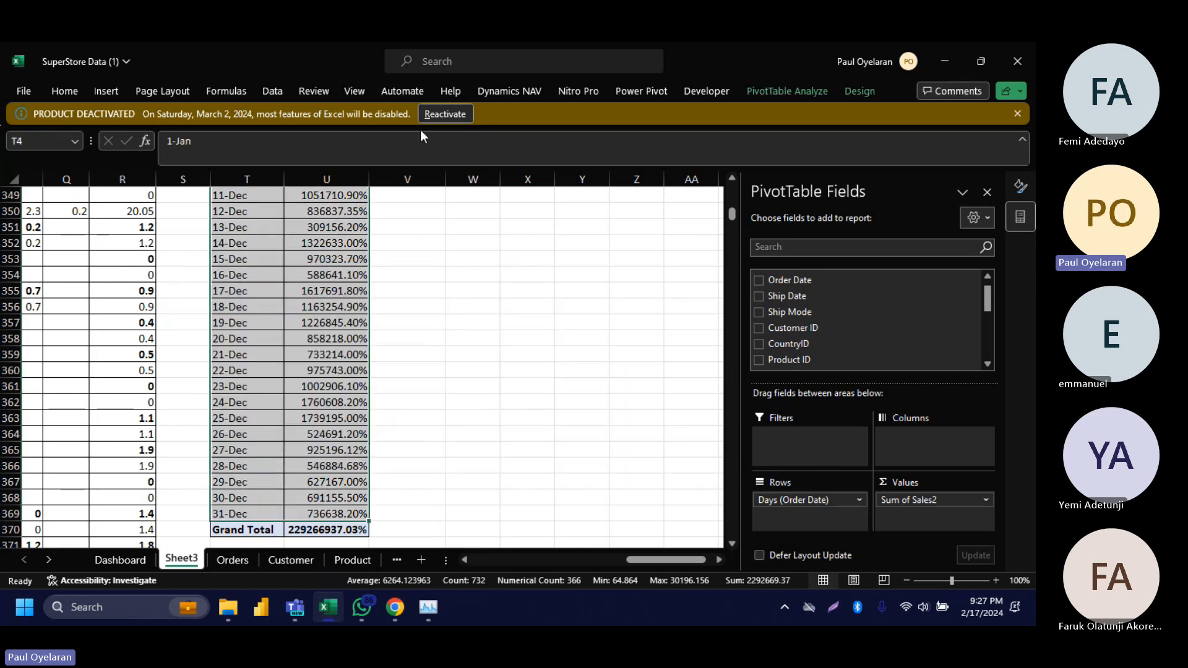
# Step: Return to the start of the daily pivot table and review the Show Values As options for Sum of Sales2
pyautogui.scroll(20, 396, 374)
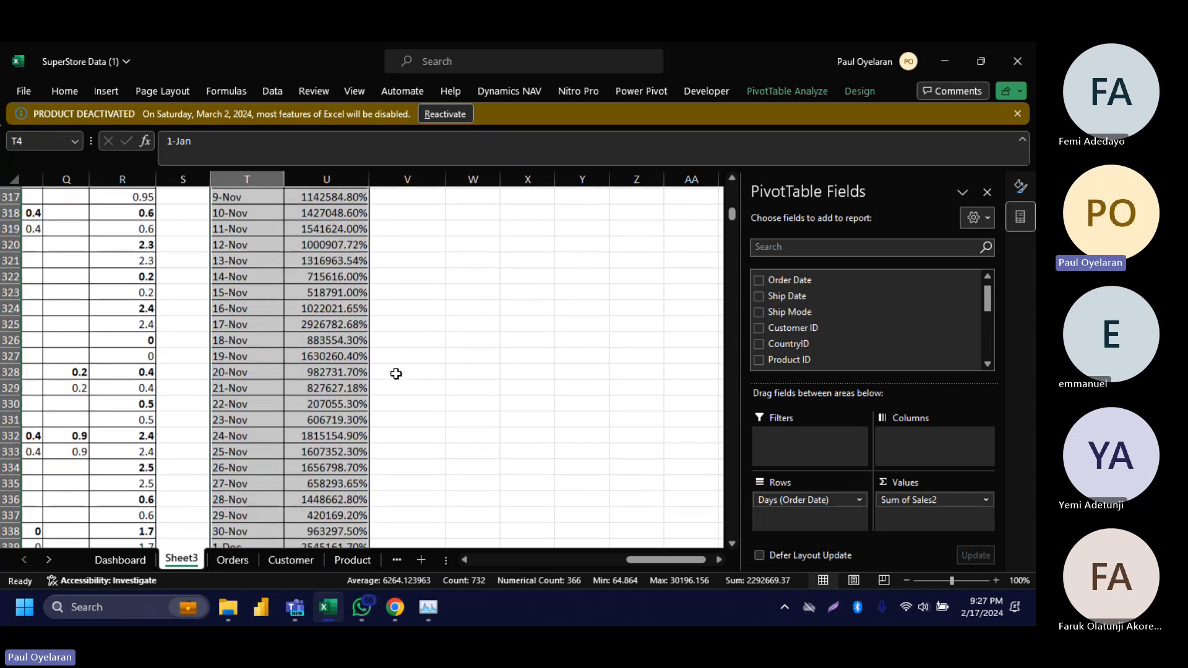
pyautogui.scroll(5, 204, 411)
pyautogui.hscroll(-6, 164, 317)
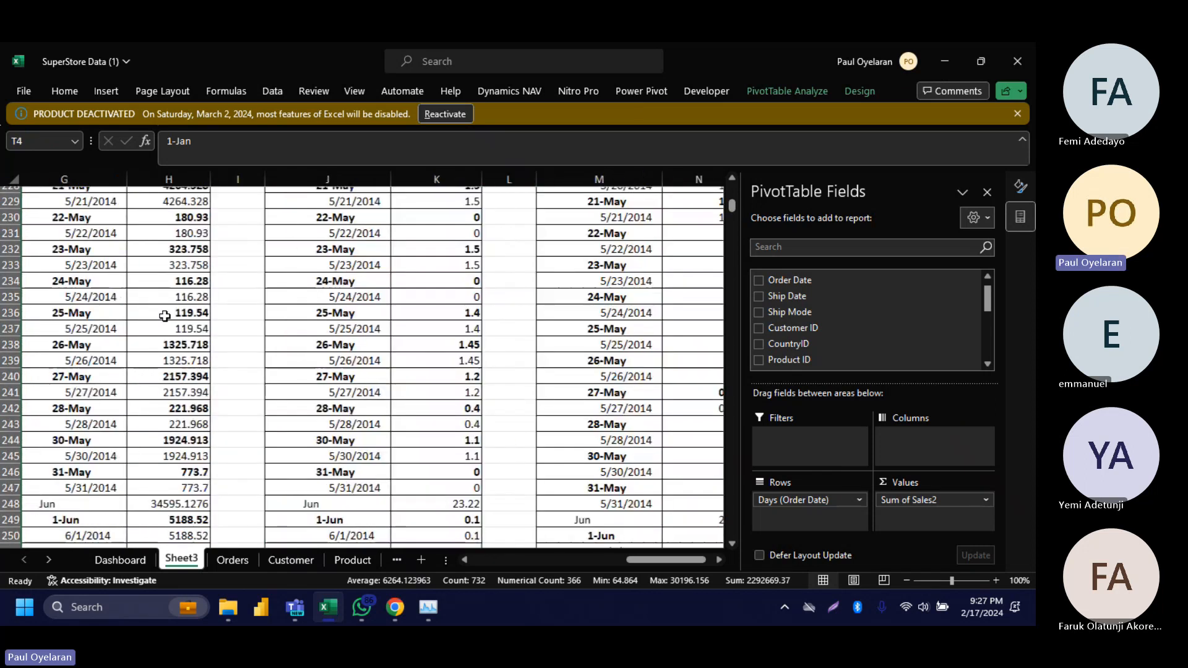
pyautogui.hscroll(3, 164, 317)
pyautogui.scroll(20, 165, 316)
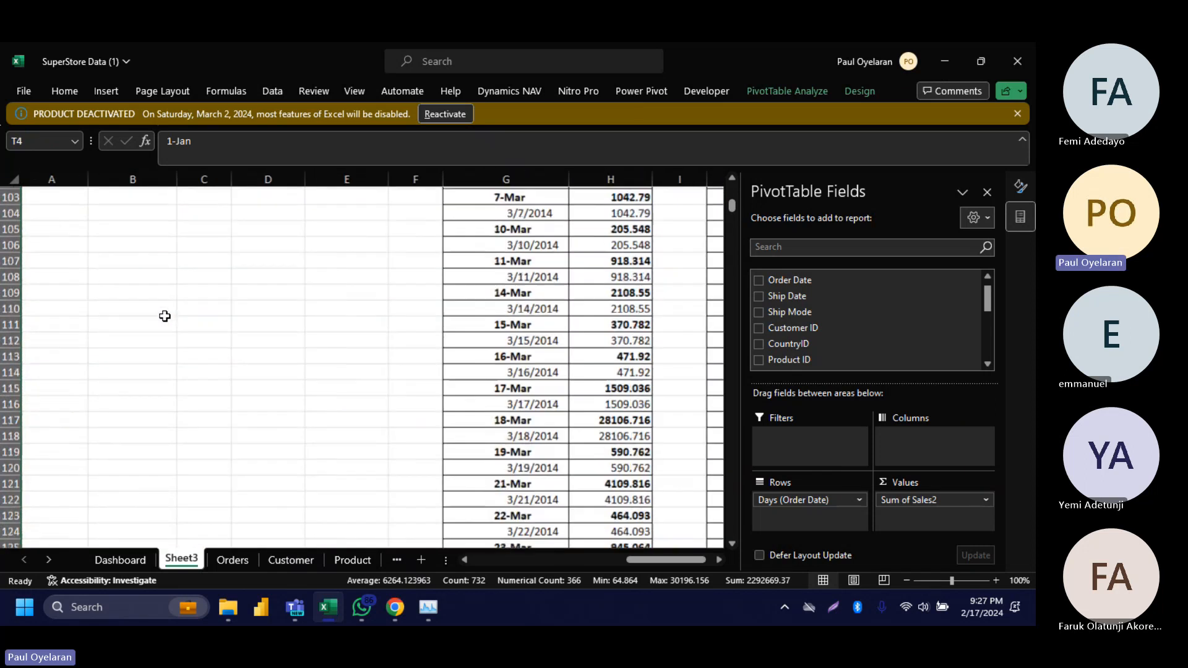
pyautogui.scroll(20, 165, 316)
pyautogui.hscroll(5, 165, 317)
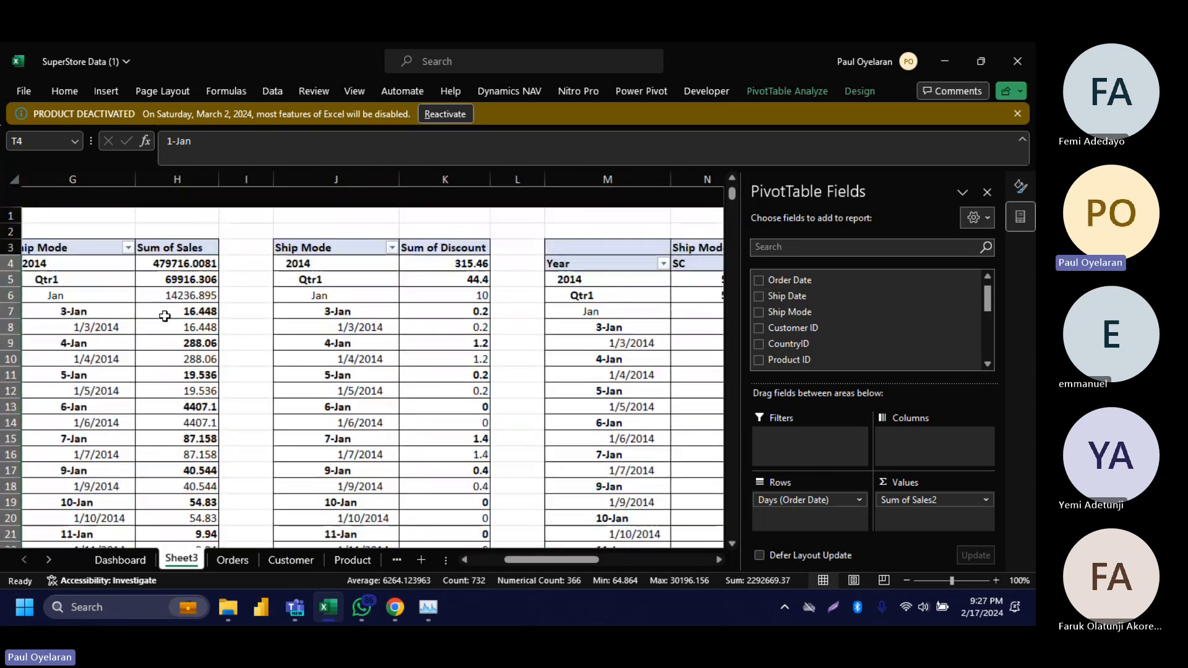
pyautogui.hscroll(5, 165, 316)
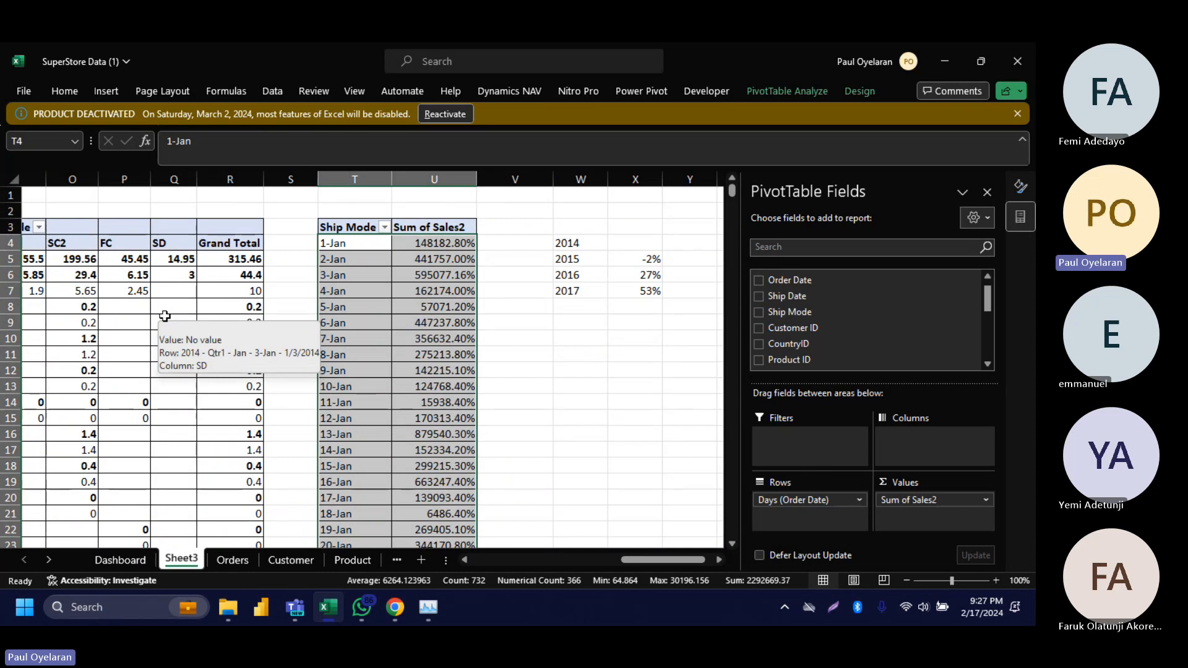
pyautogui.click(382, 301)
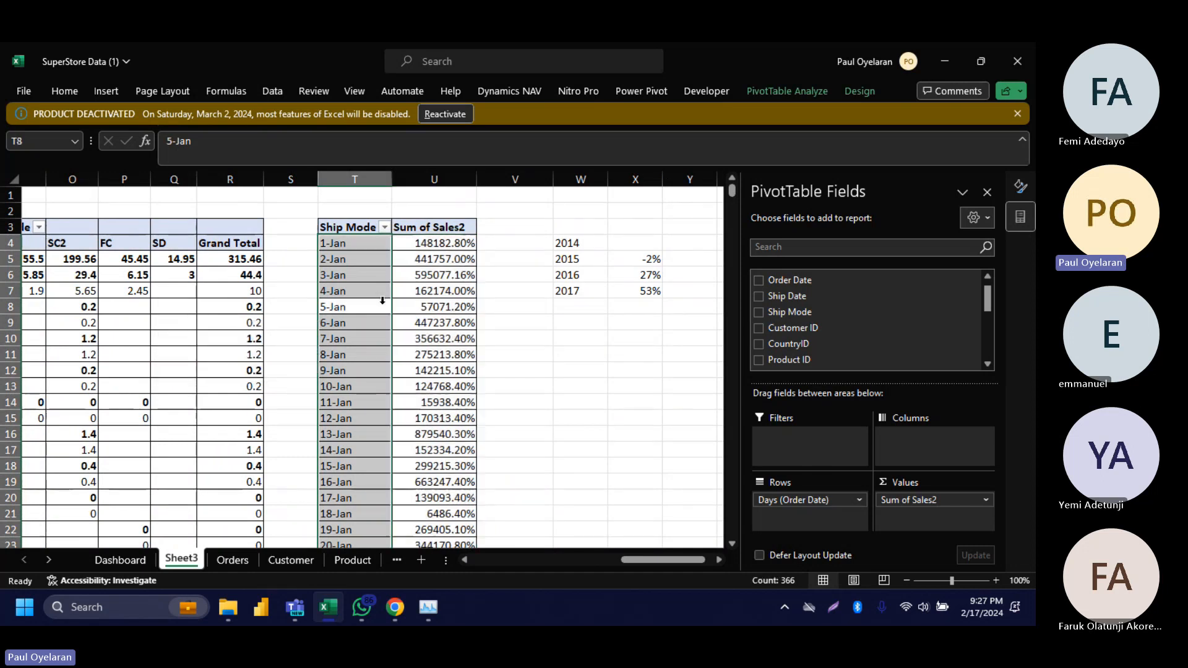
pyautogui.rightClick(415, 306)
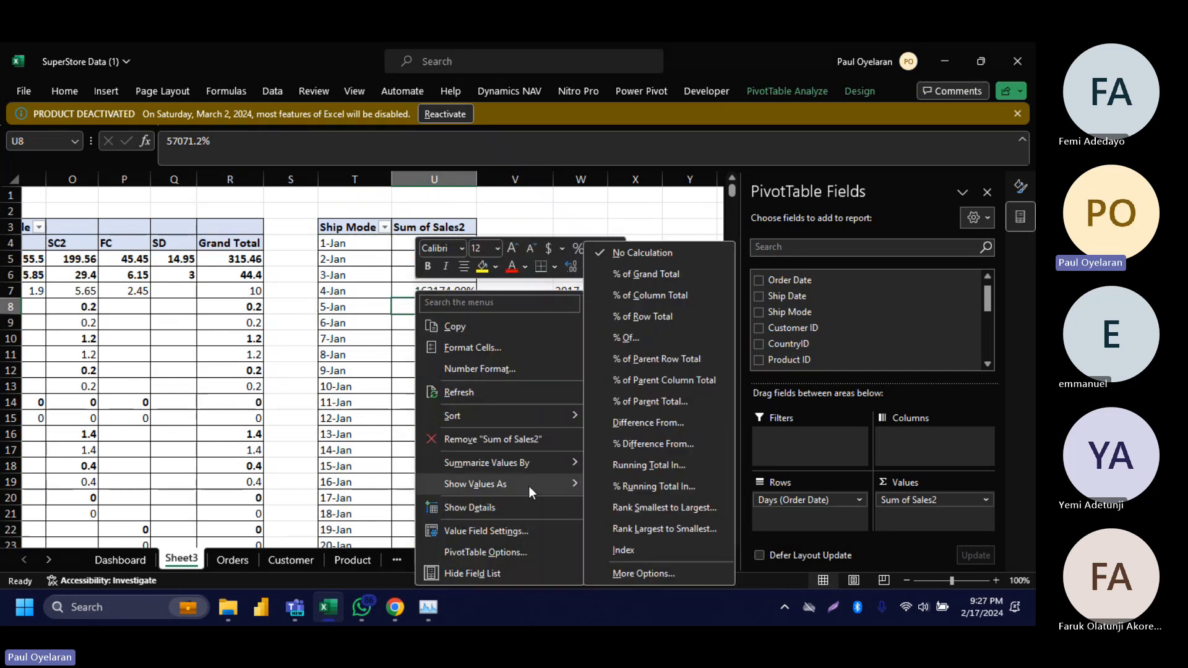
pyautogui.press('Escape')
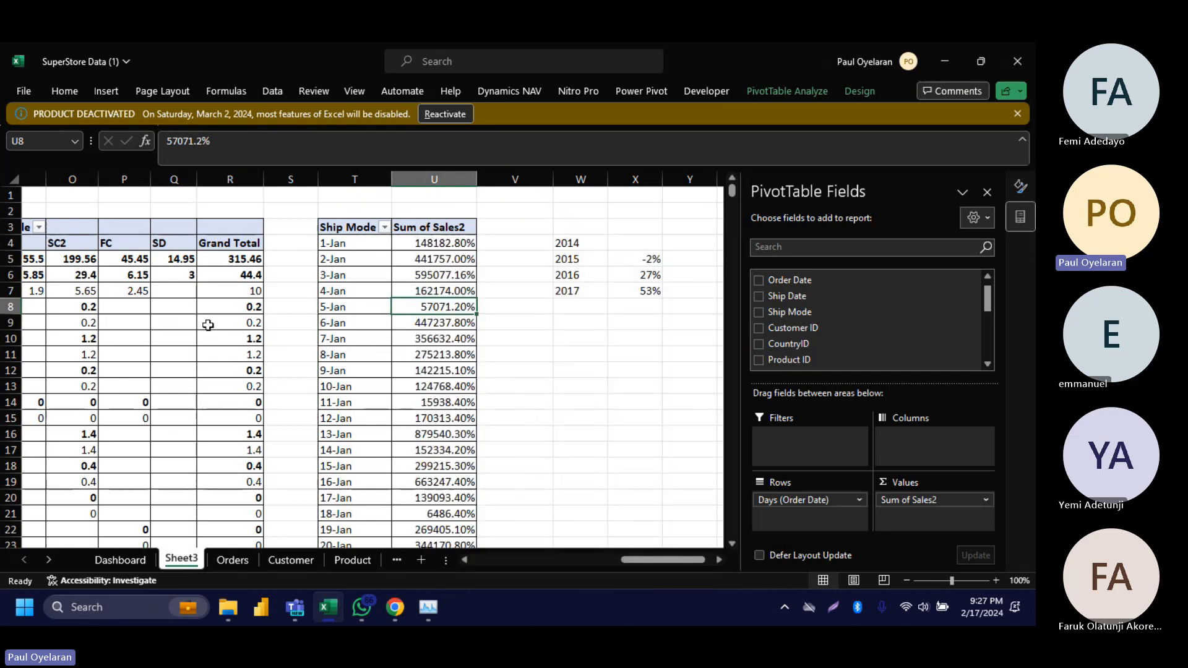
# Step: Add the Sales field a second time to the values of the Ship Mode pivot table that sums sales
pyautogui.hscroll(-6, 207, 325)
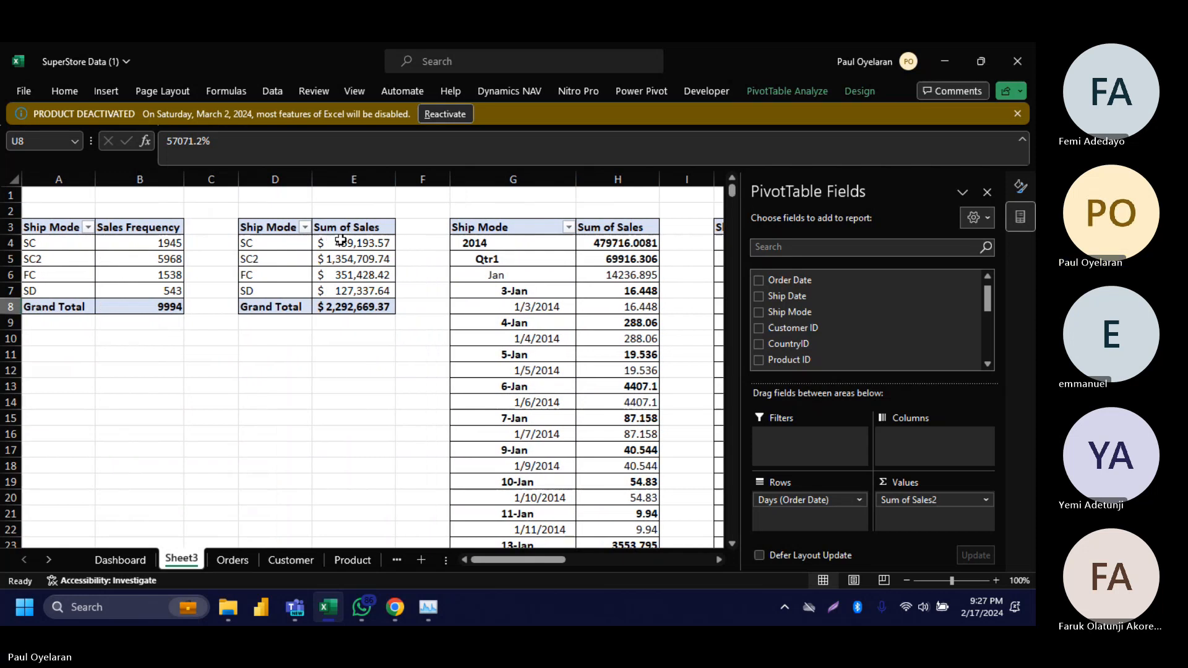
pyautogui.click(336, 242)
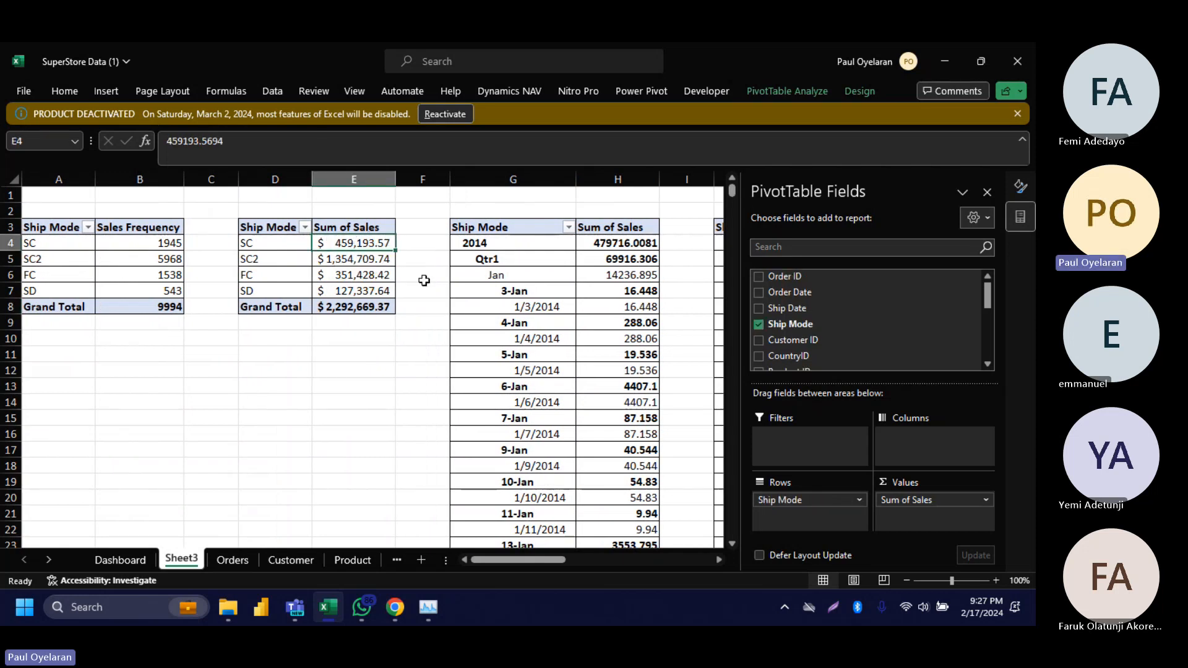
pyautogui.scroll(-5, 798, 303)
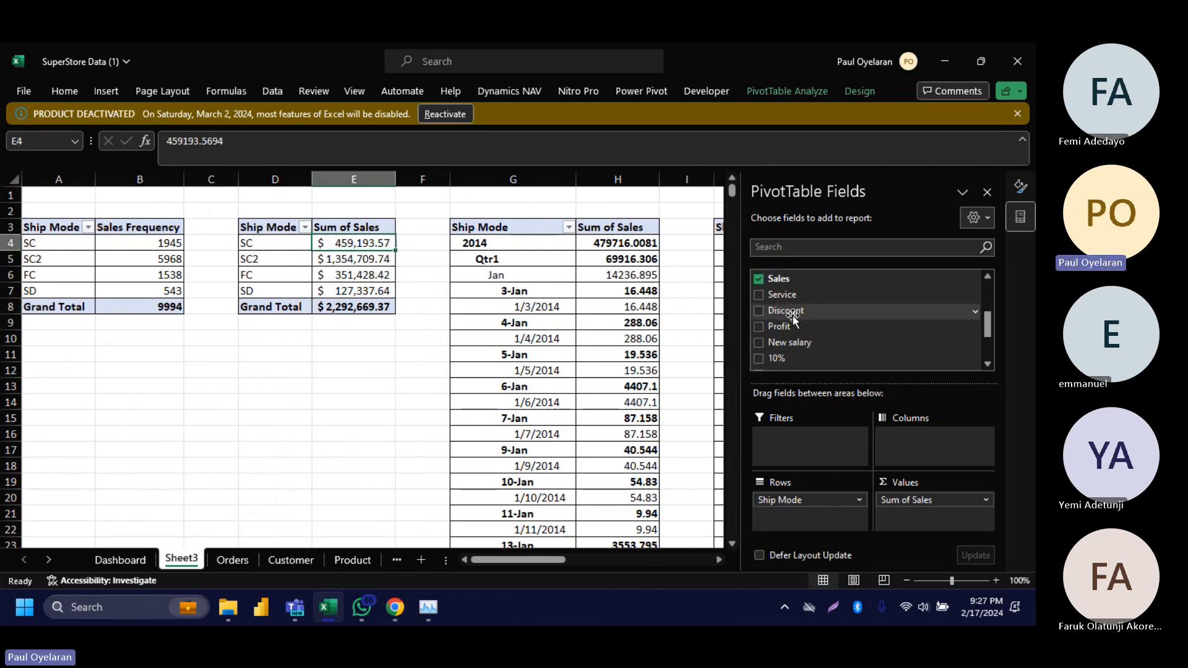
pyautogui.moveTo(779, 278); pyautogui.dragTo(914, 527)
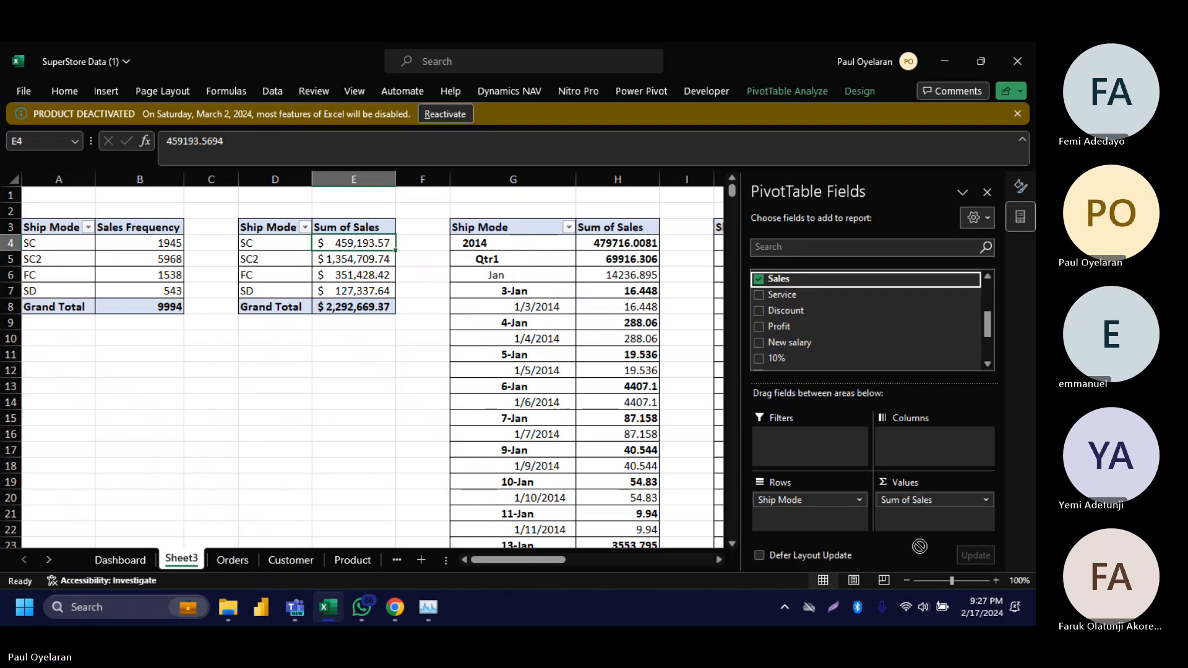
# Step: Show Sum of Sales2 as Running Total In with Ship Mode as base field, and compare it with the Sum of Sales values
pyautogui.rightClick(437, 244)
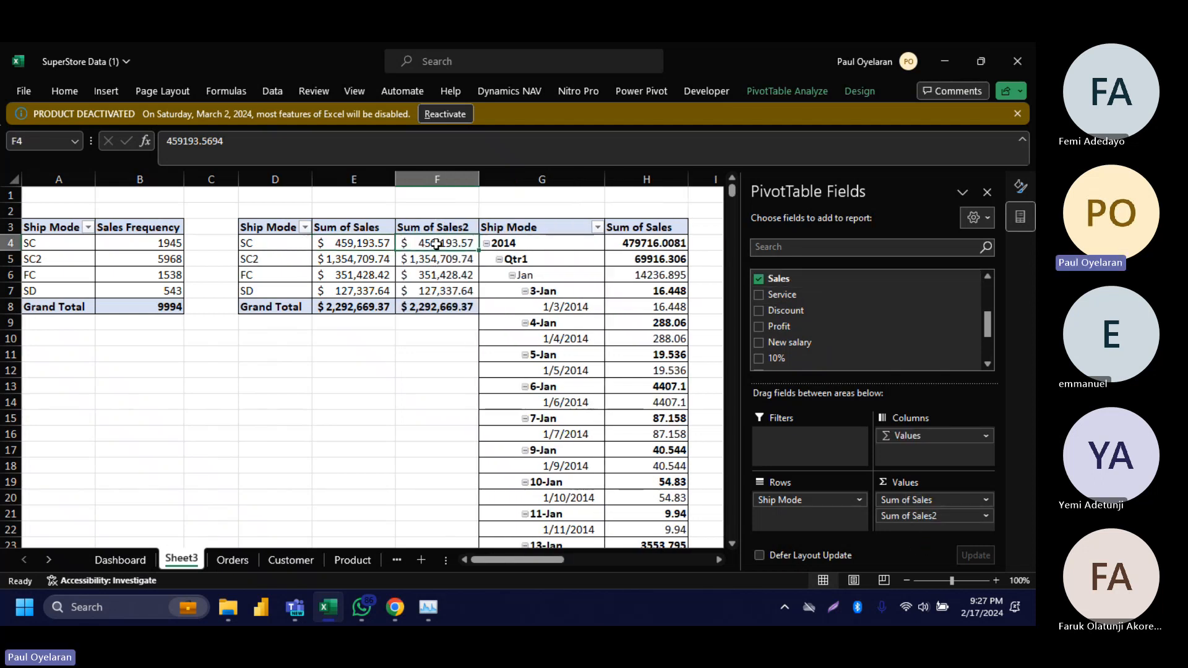
pyautogui.moveTo(510, 438)
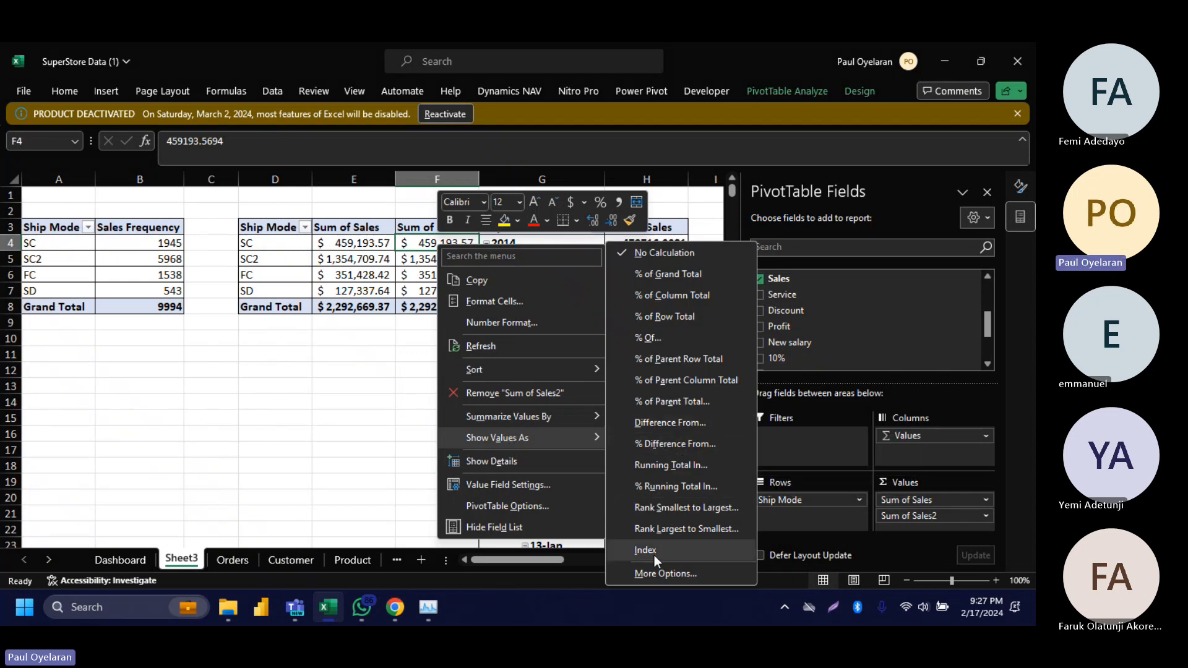
pyautogui.click(648, 573)
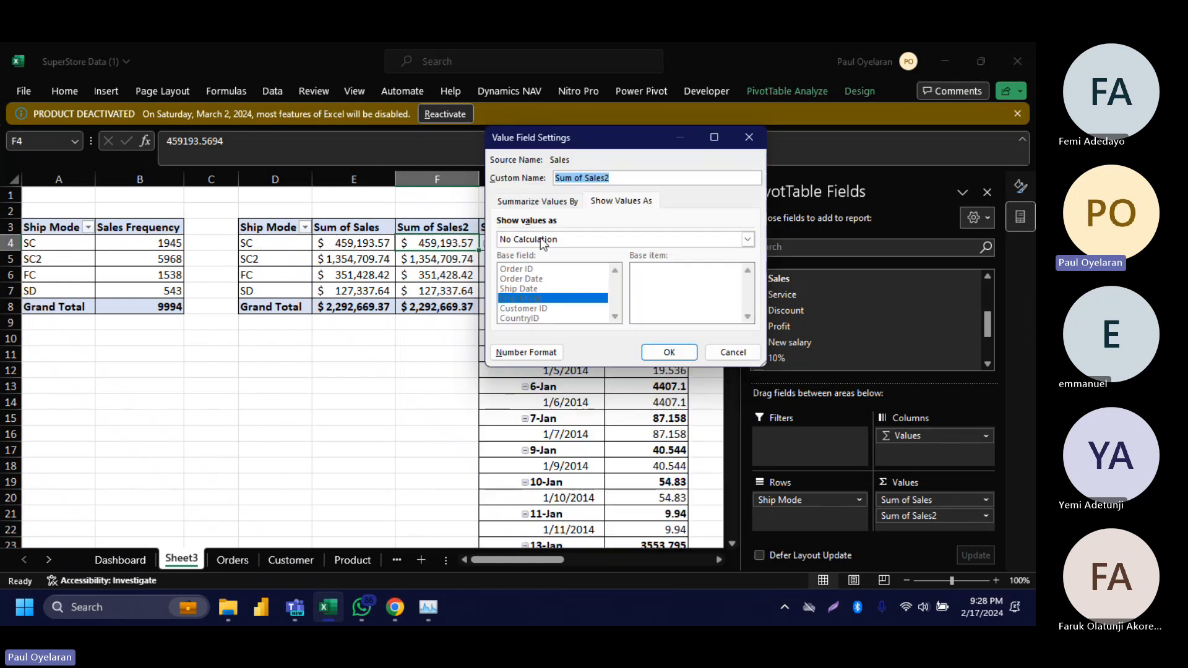
pyautogui.click(747, 240)
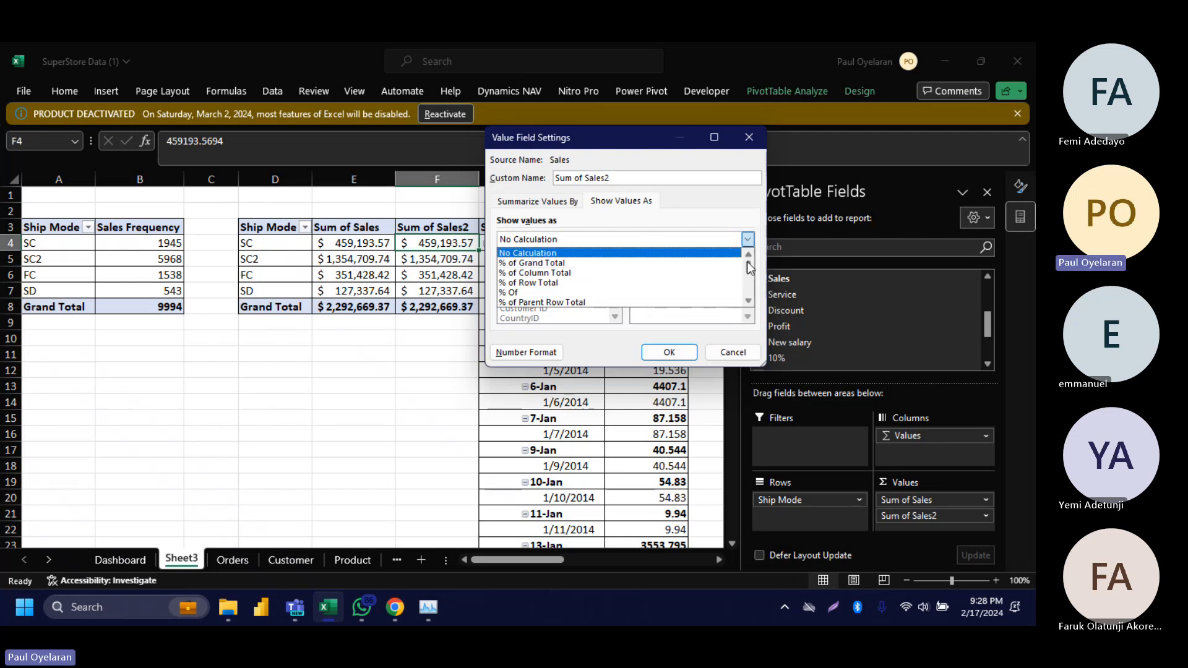
pyautogui.moveTo(750, 267); pyautogui.dragTo(751, 276)
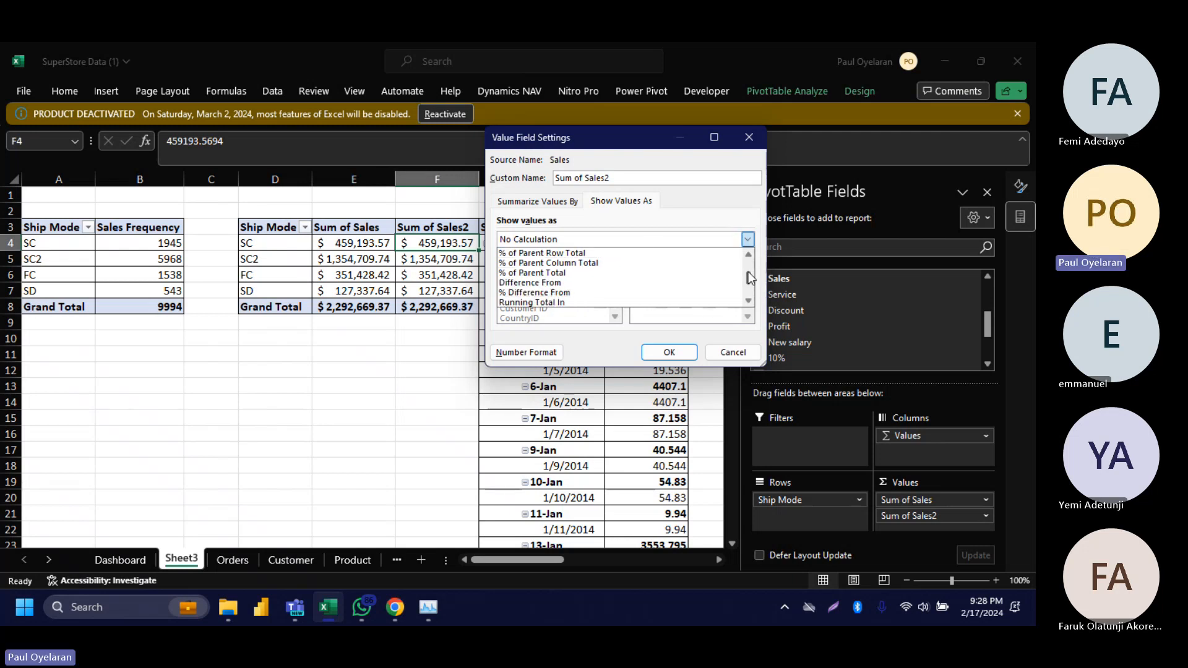
pyautogui.click(571, 302)
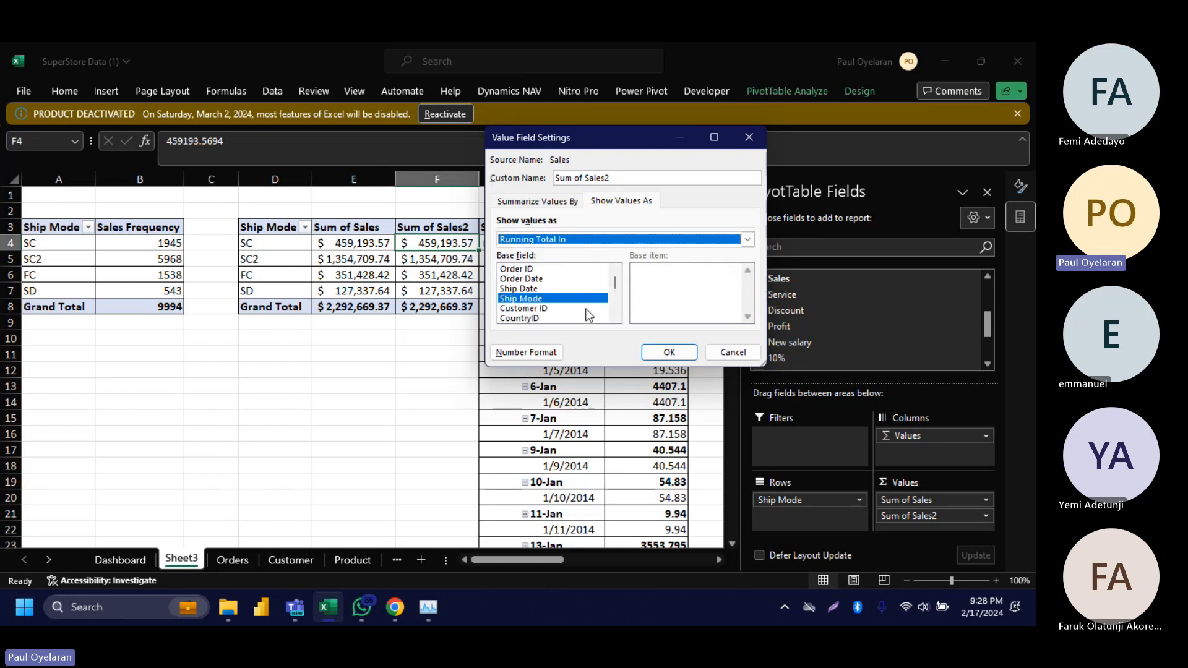
pyautogui.click(679, 358)
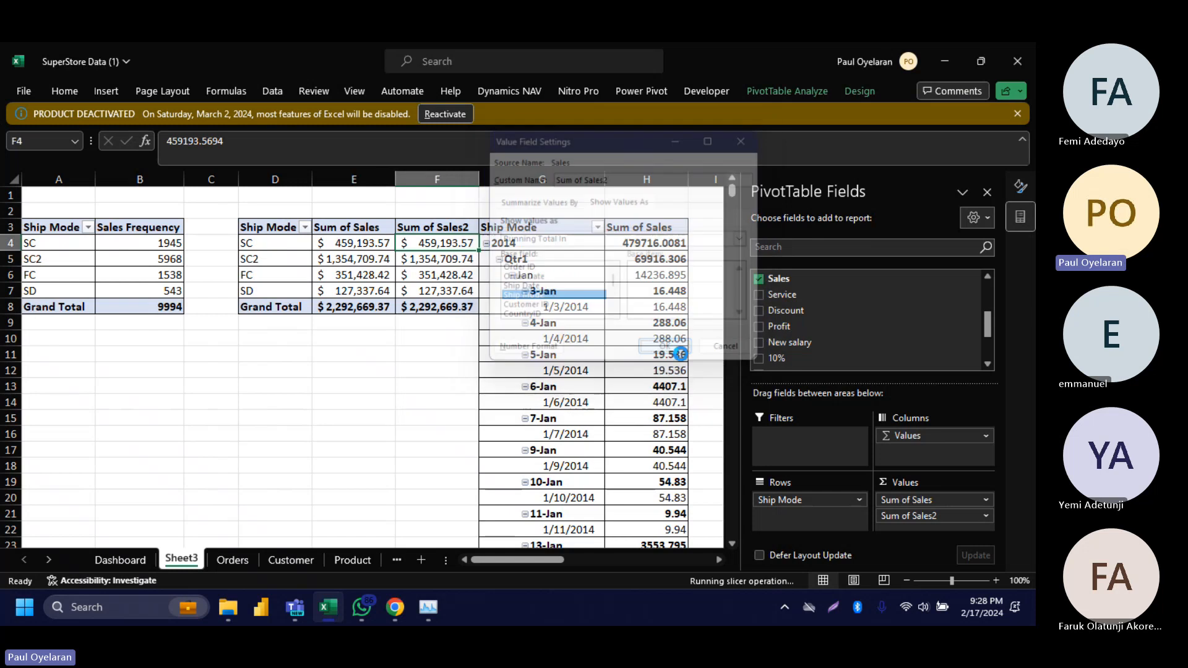
pyautogui.click(350, 260)
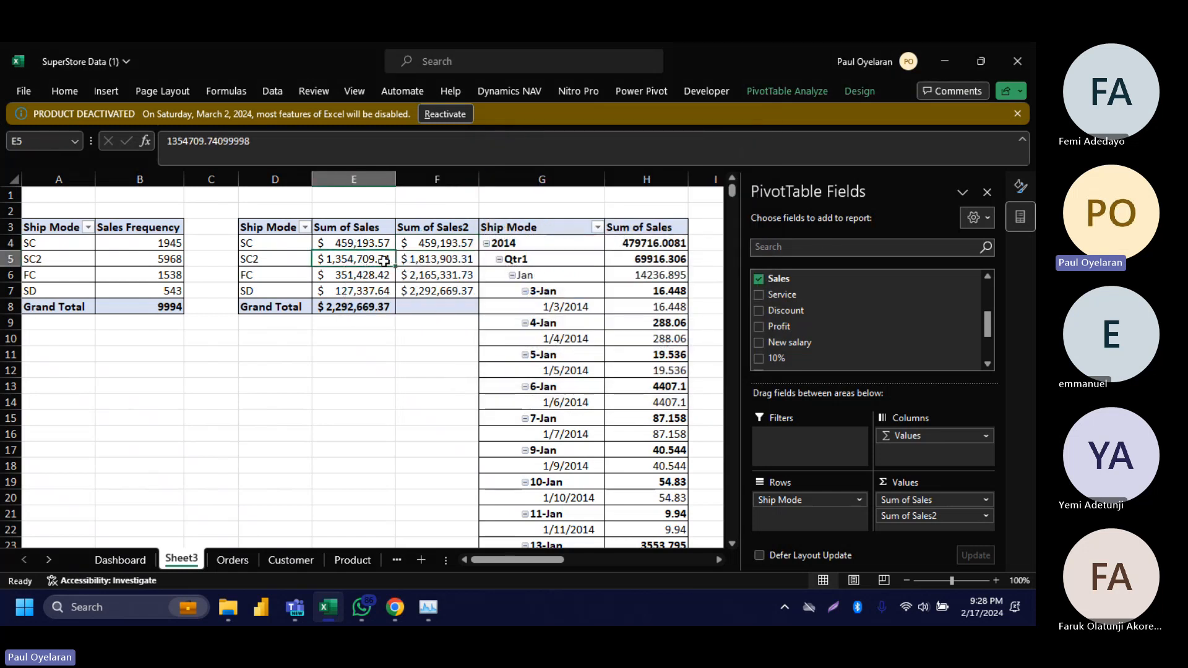
pyautogui.click(372, 294)
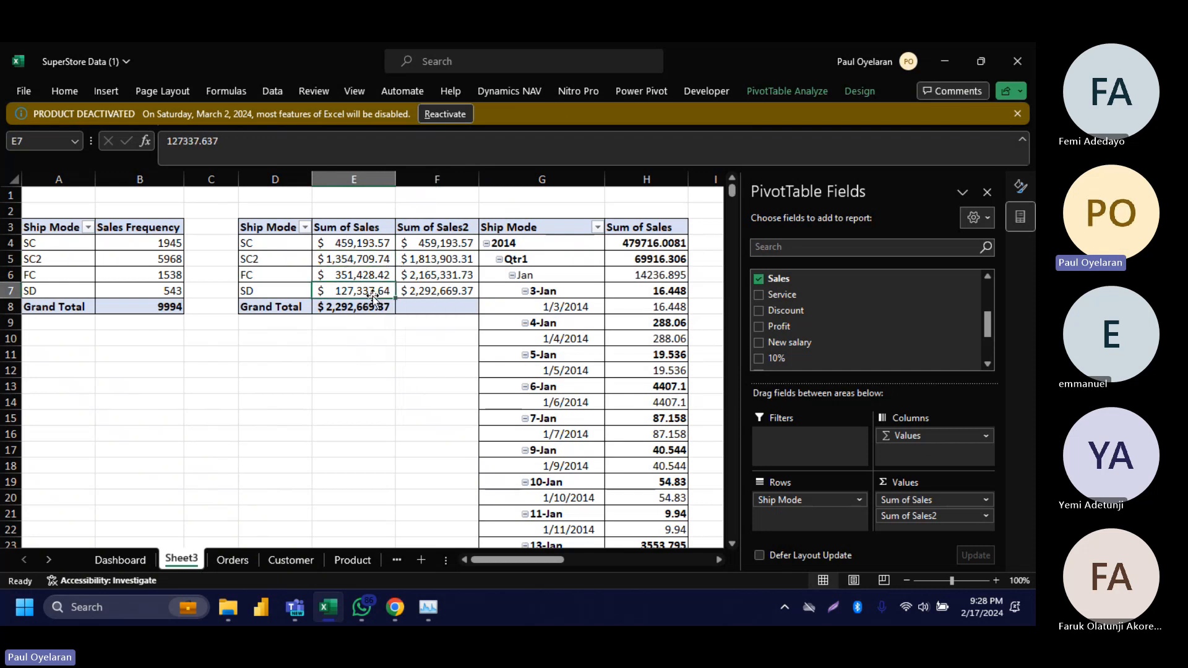
pyautogui.click(408, 274)
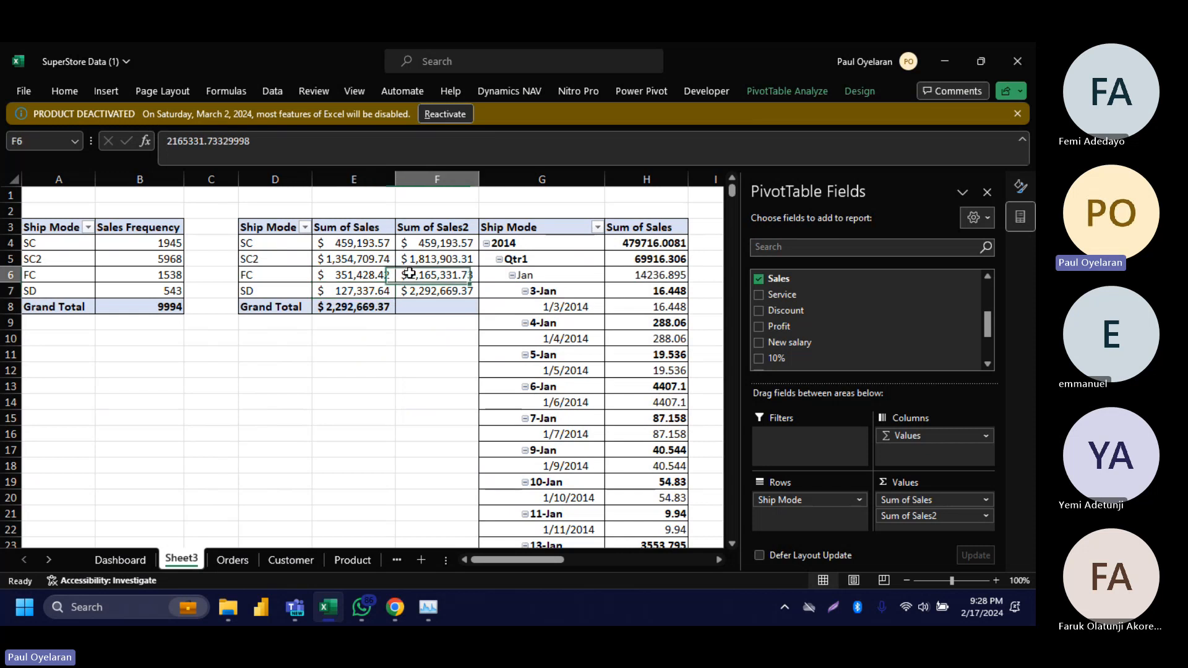
pyautogui.click(430, 292)
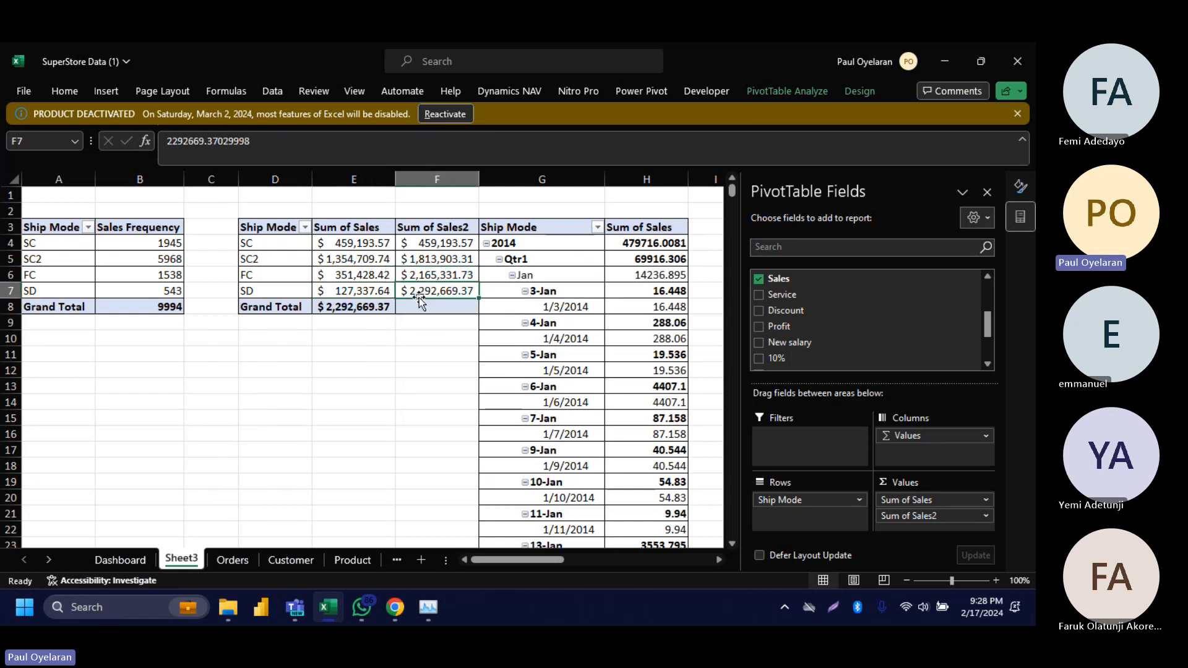
# Step: Show the Sum of Sales2 values as % of Parent Total with Ship Mode as the base field
pyautogui.rightClick(437, 249)
pyautogui.moveTo(526, 451)
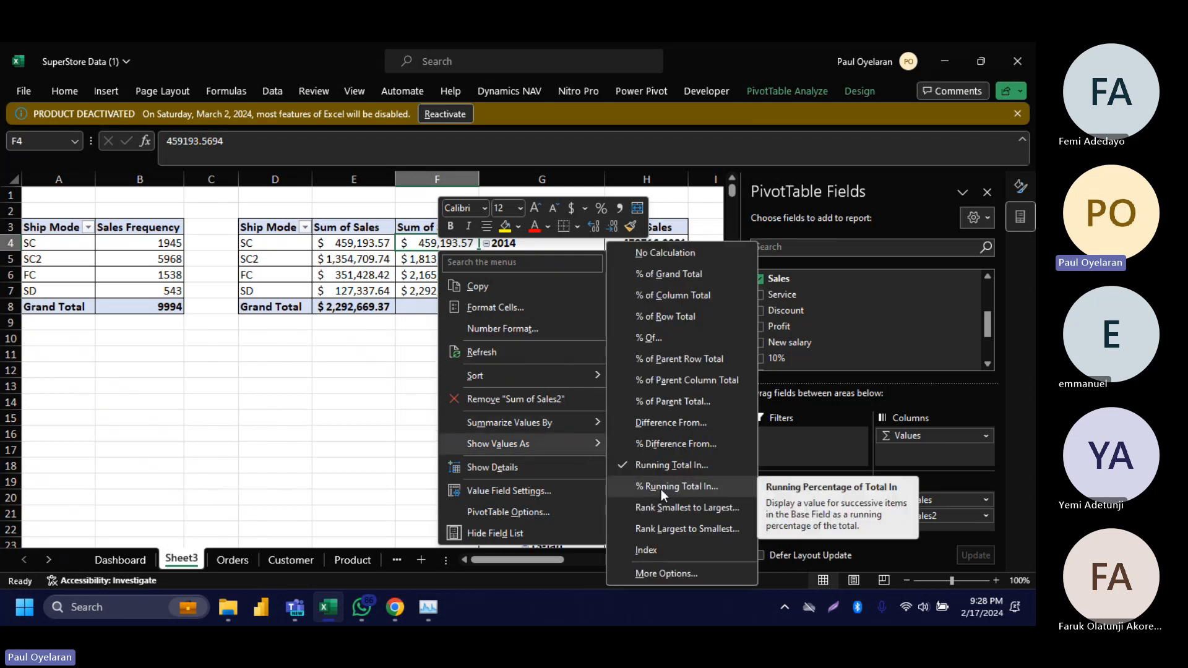
pyautogui.click(706, 400)
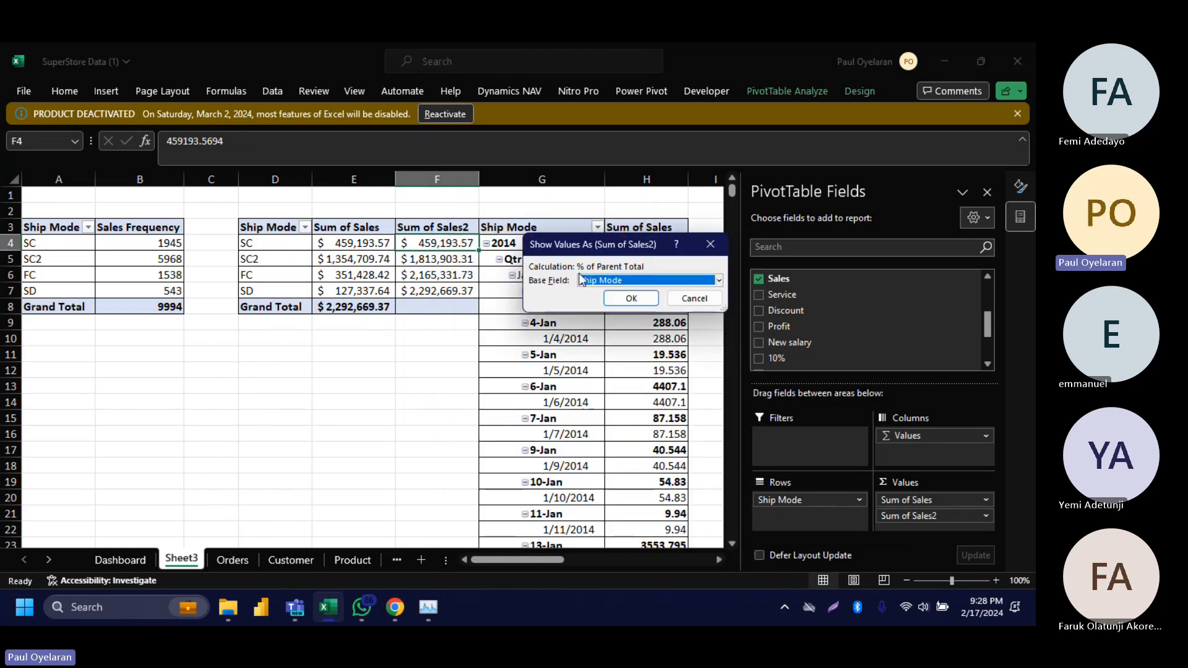
pyautogui.click(630, 298)
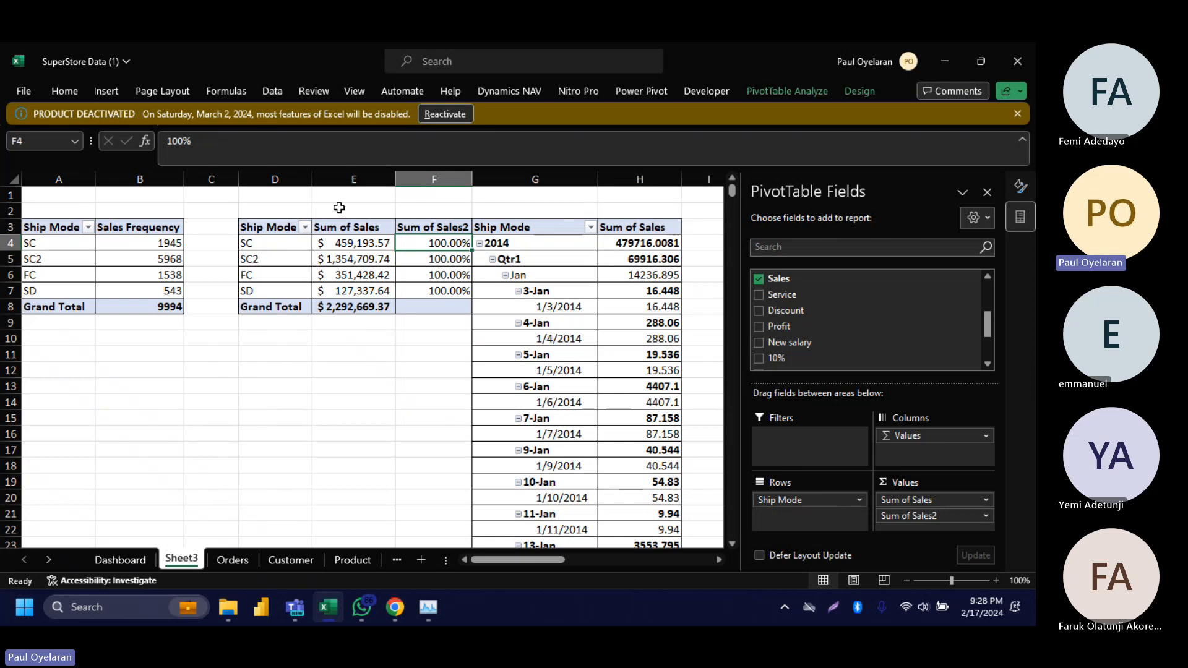
# Step: Remove the Sum of Sales2 field from the Ship Mode pivot table's values
pyautogui.rightClick(447, 242)
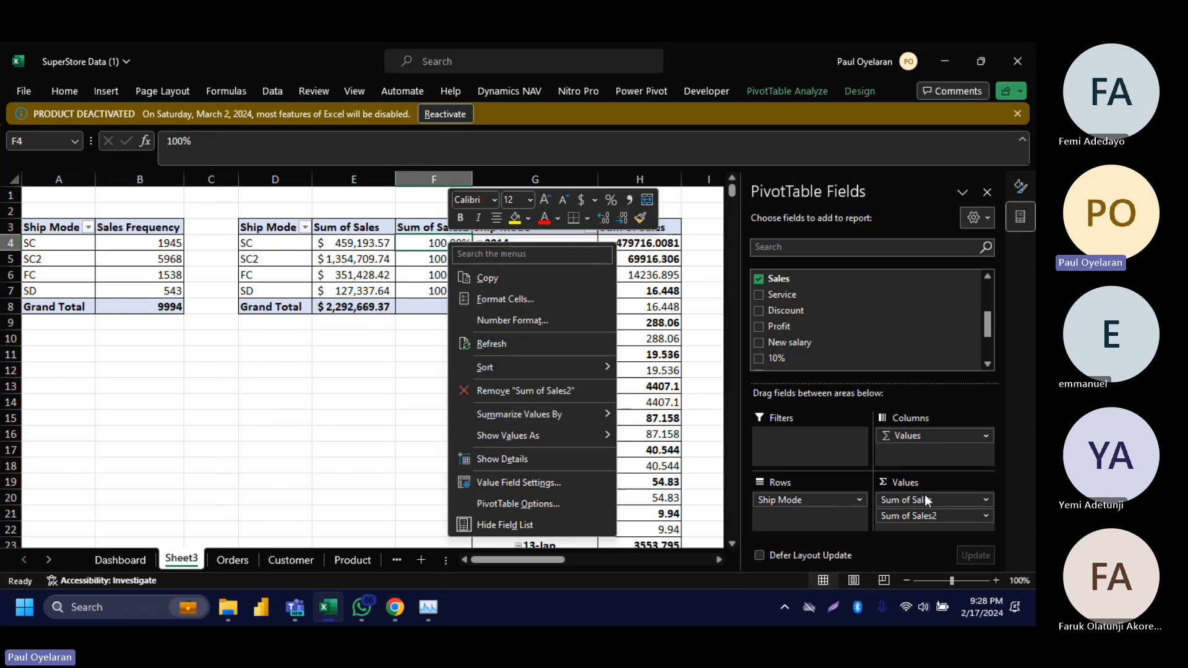
pyautogui.click(942, 487)
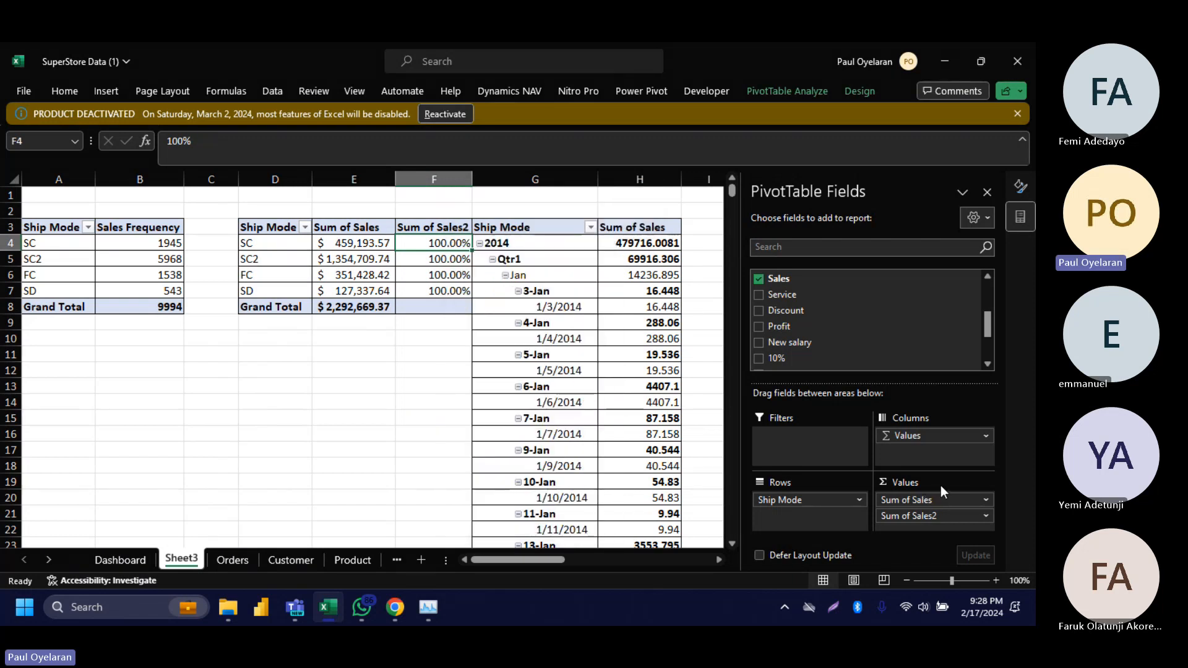
pyautogui.click(987, 513)
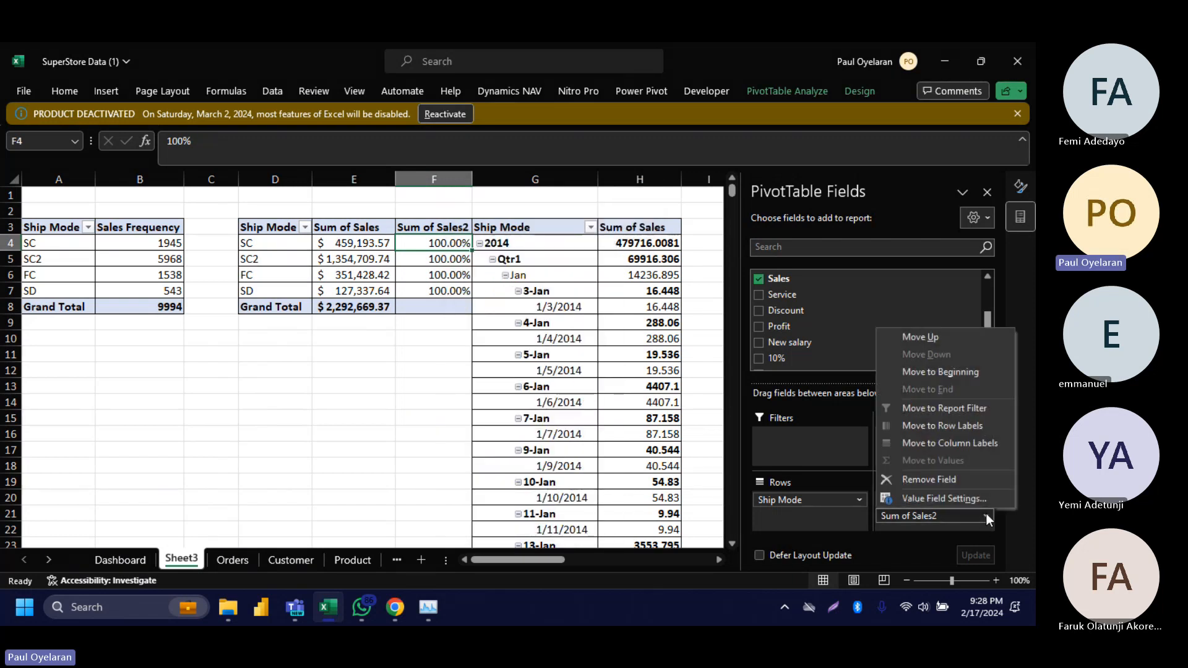
pyautogui.click(956, 482)
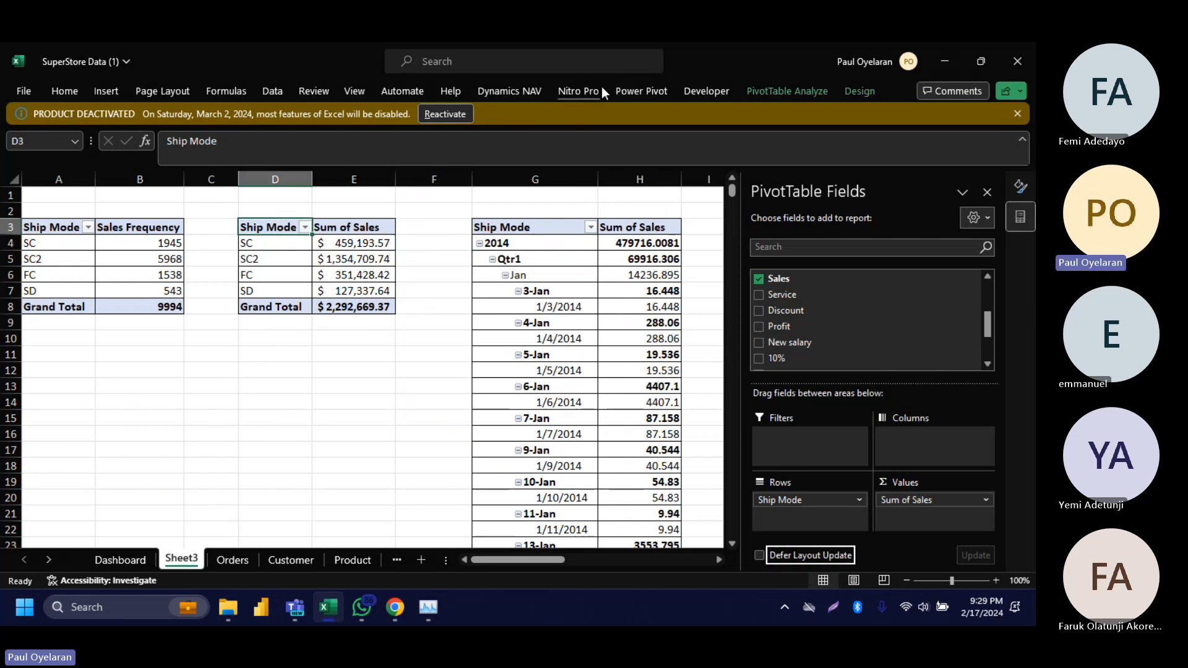
# Step: Insert a 2-D clustered bar chart from the Ship Mode sales rows SC to SD, leaving out the Grand Total
pyautogui.click(91, 95)
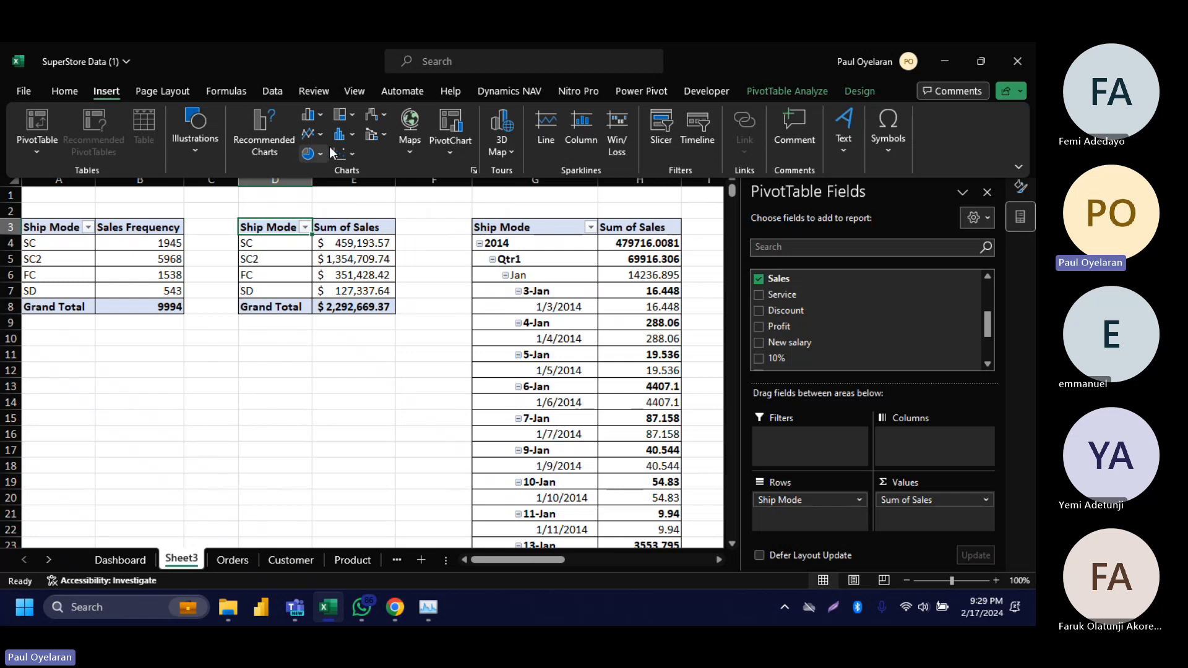
pyautogui.click(258, 242)
pyautogui.click(254, 242)
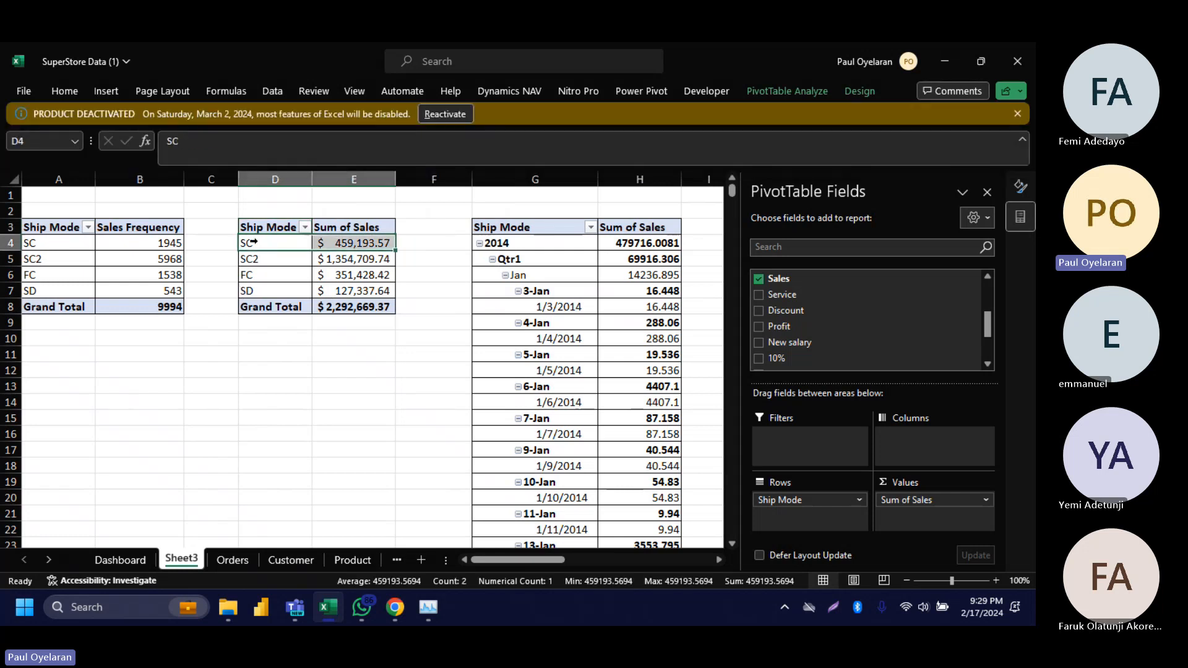
pyautogui.moveTo(253, 244); pyautogui.dragTo(253, 291)
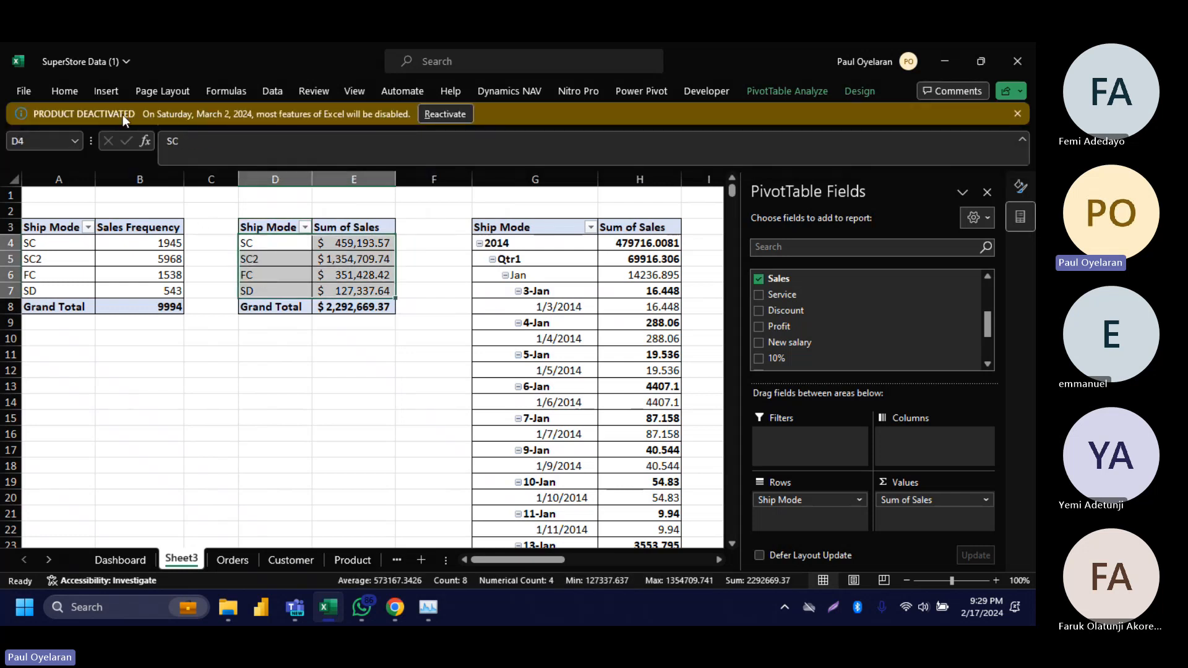
pyautogui.click(102, 92)
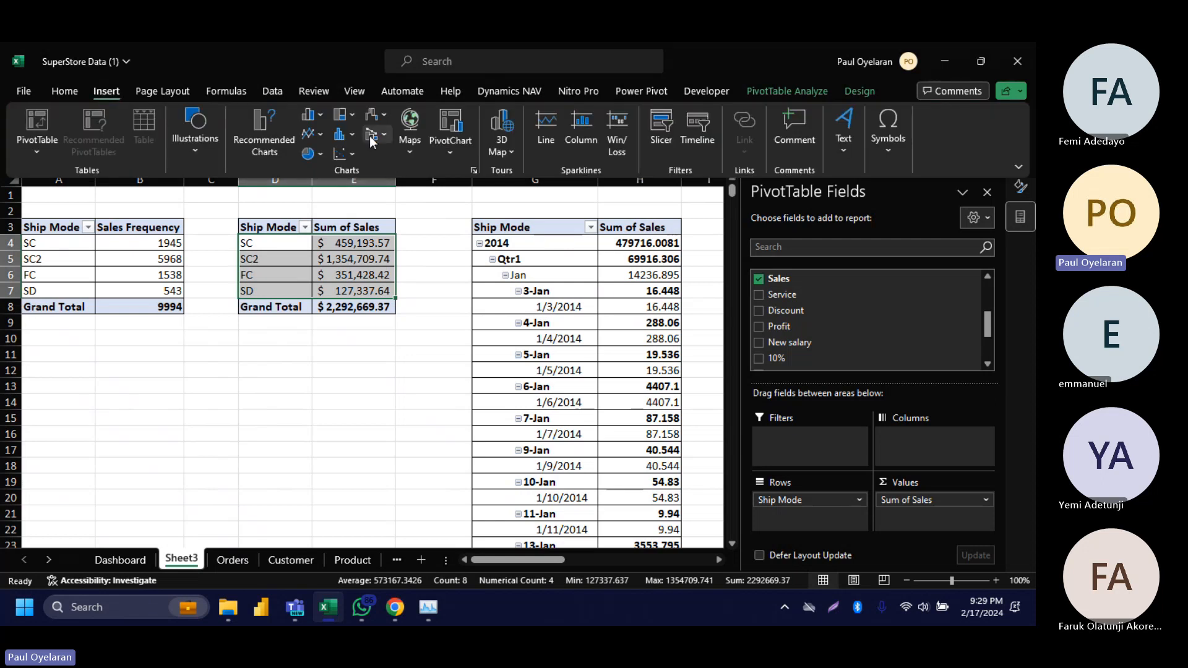
pyautogui.click(319, 117)
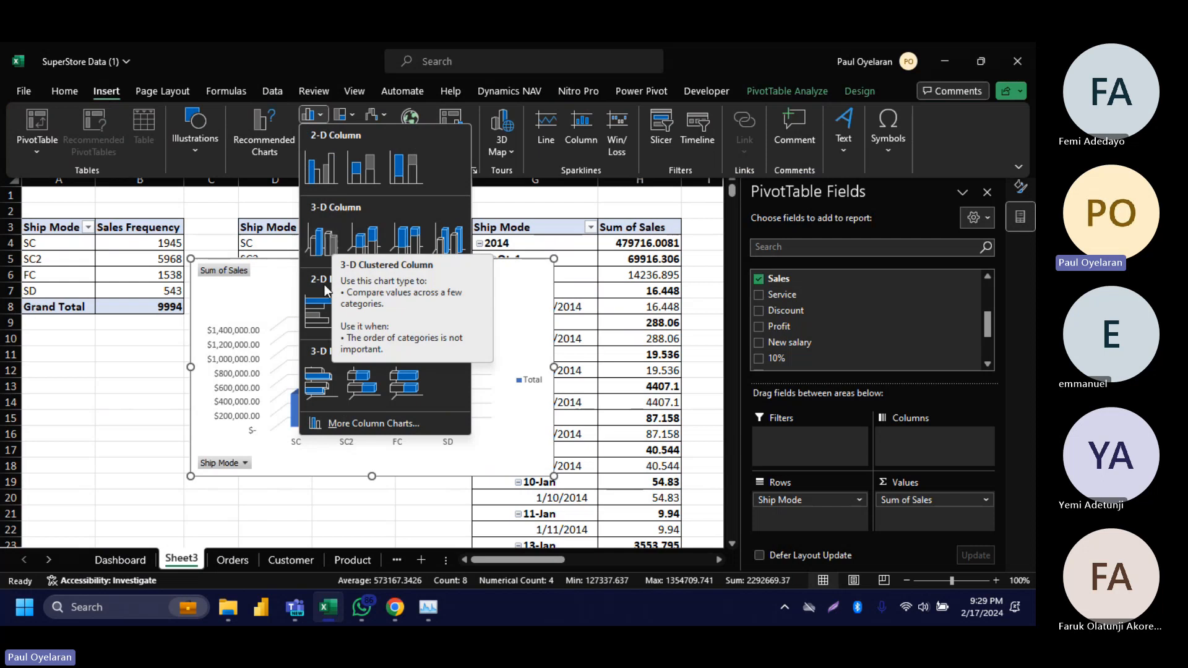
pyautogui.click(312, 314)
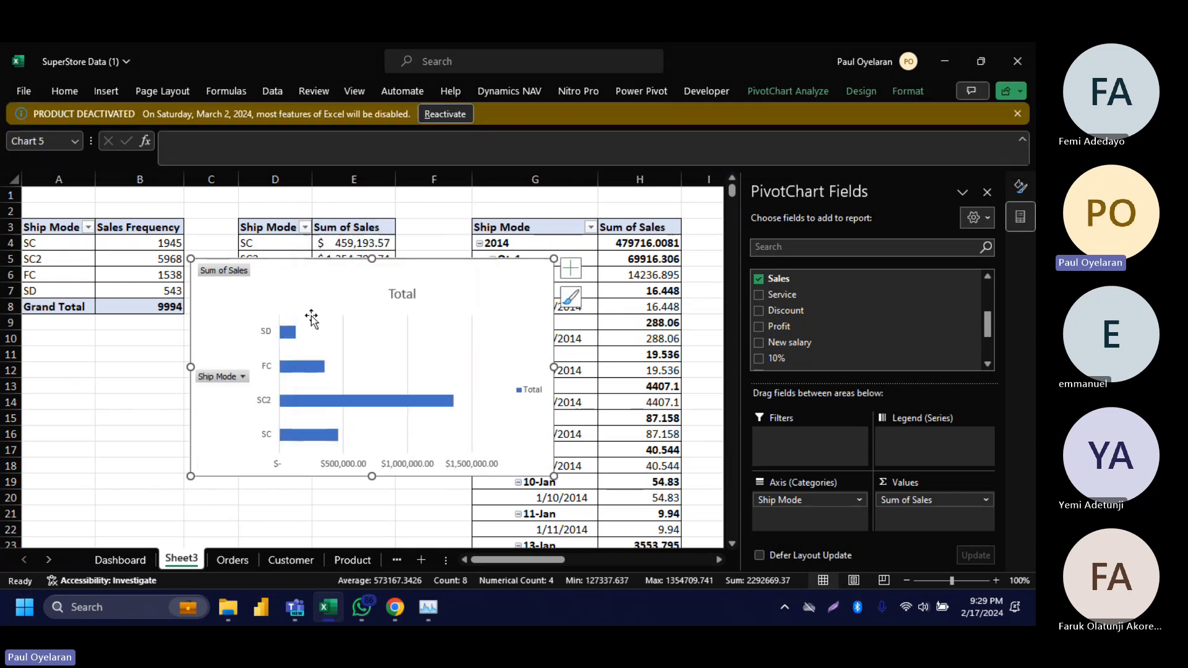
# Step: Add a data table to the Ship Mode bar chart and move the chart left, clear of the date-grouped pivot table
pyautogui.click(573, 268)
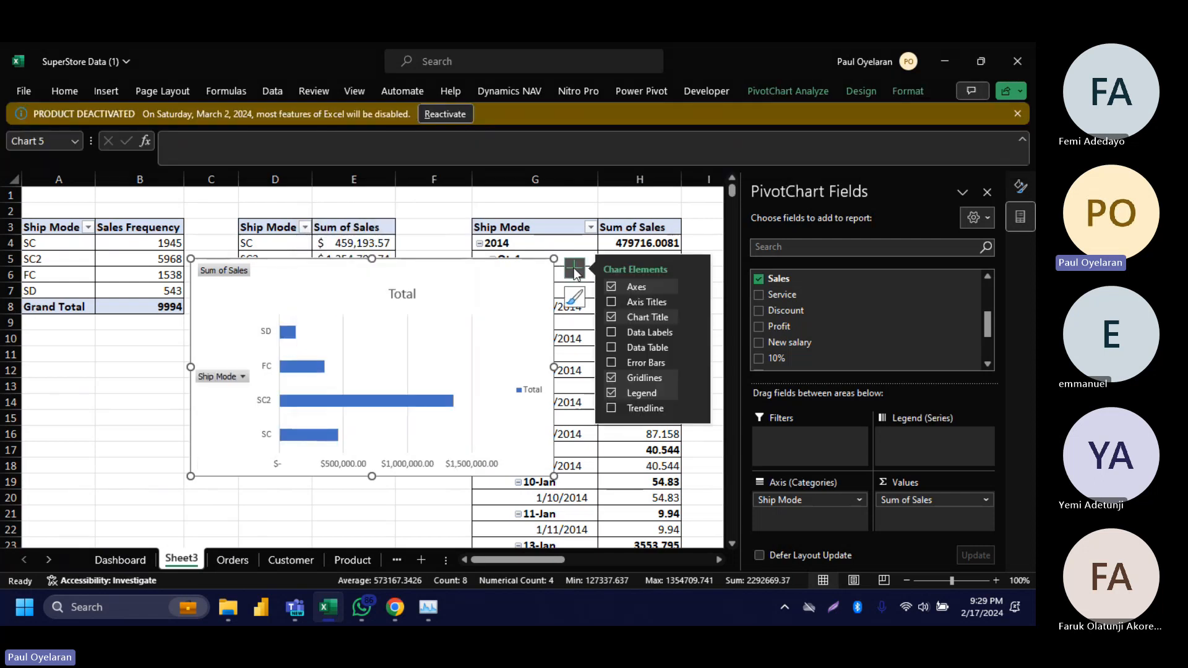
pyautogui.click(612, 347)
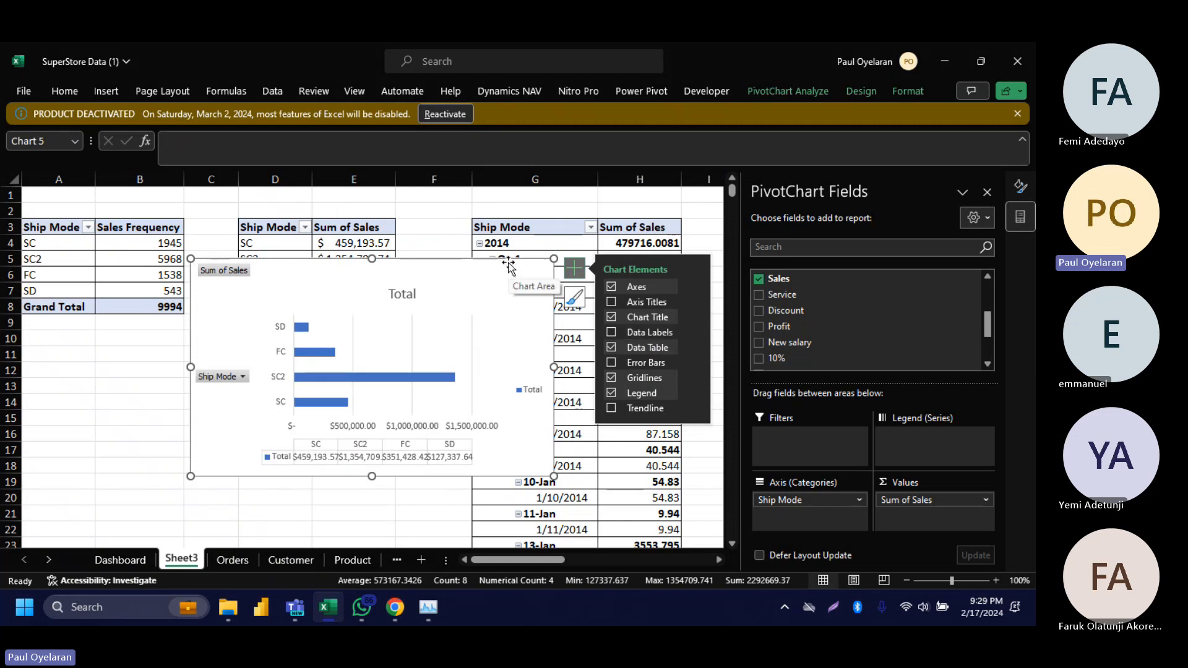
pyautogui.moveTo(508, 265); pyautogui.dragTo(380, 274)
# Step: Try gradient fill and no fill on the Ship Mode bar chart's area, settling on a solid yellow fill
pyautogui.doubleClick(380, 275)
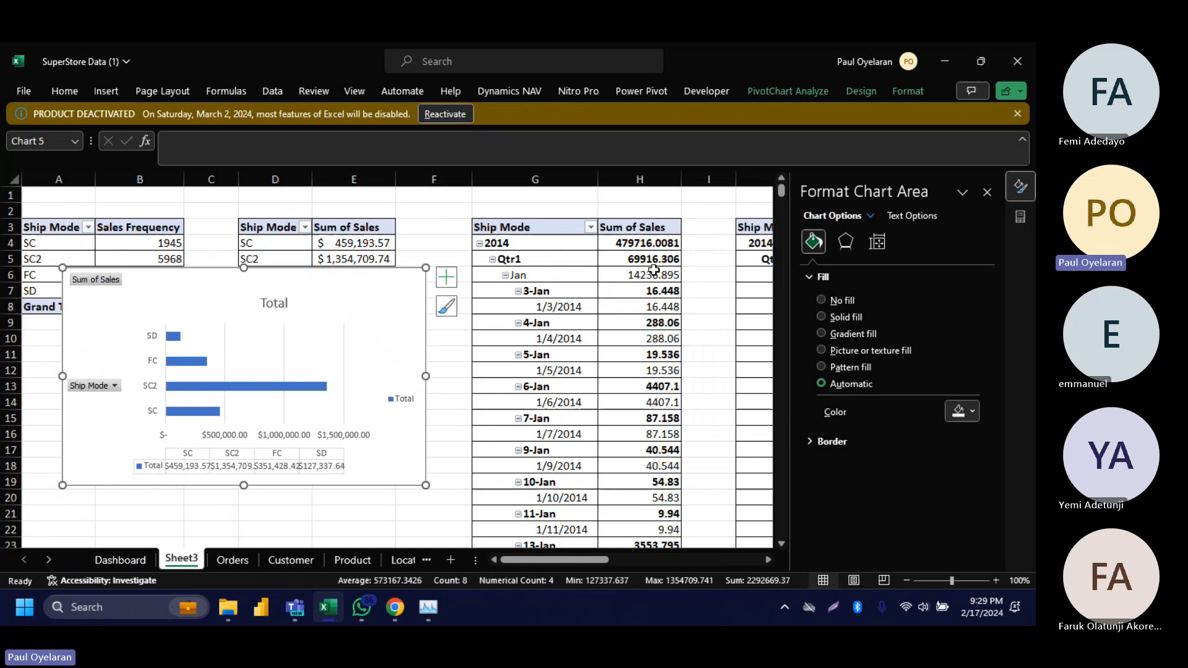
pyautogui.click(846, 330)
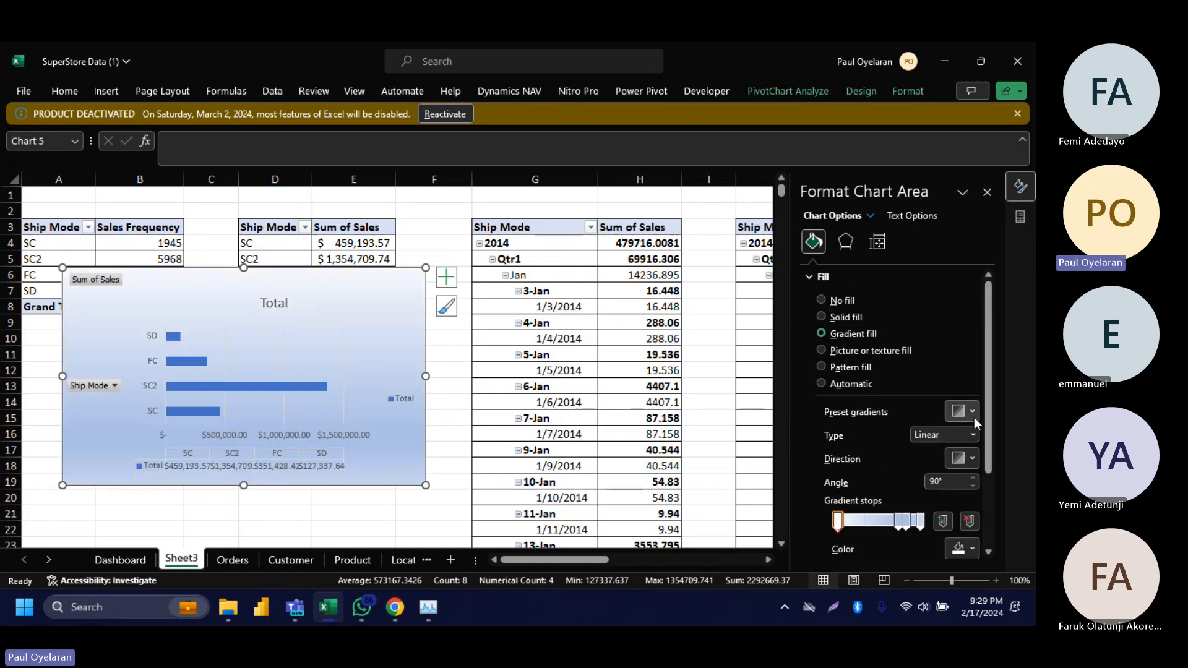
pyautogui.click(821, 301)
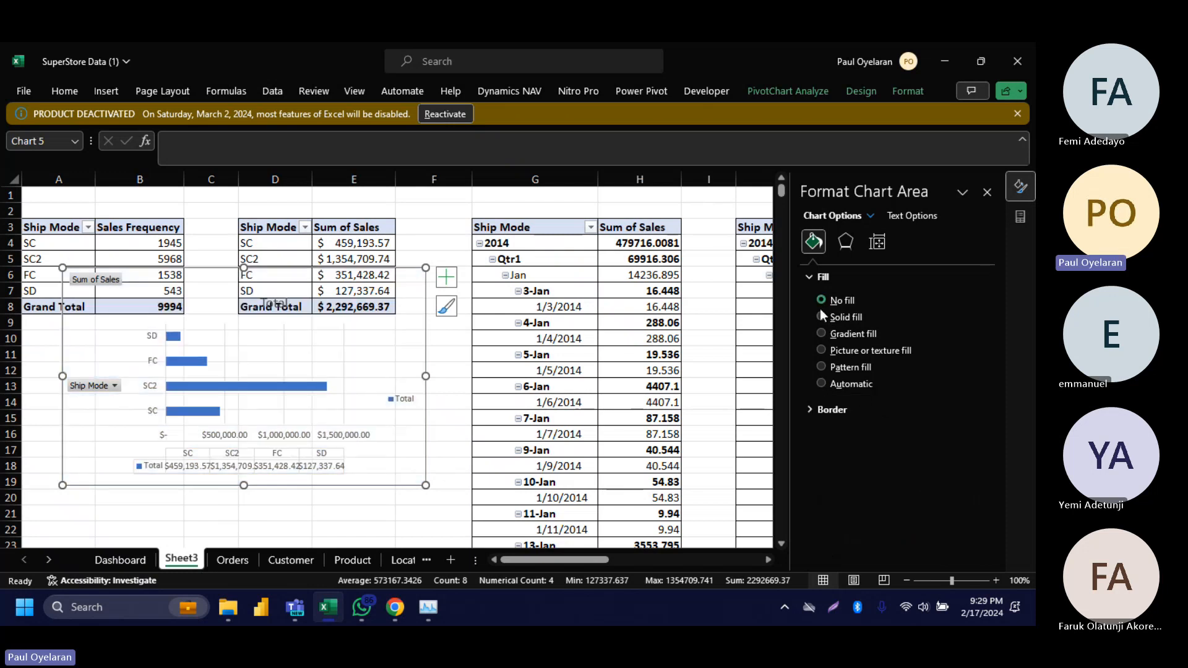
pyautogui.click(822, 317)
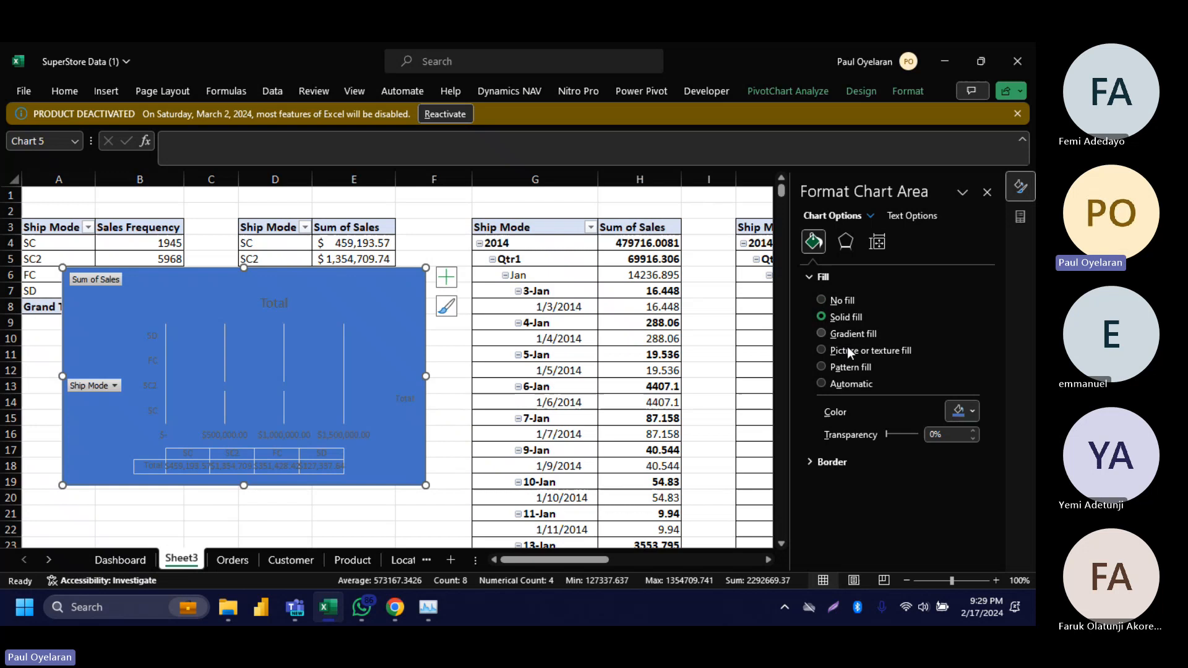
pyautogui.click(957, 419)
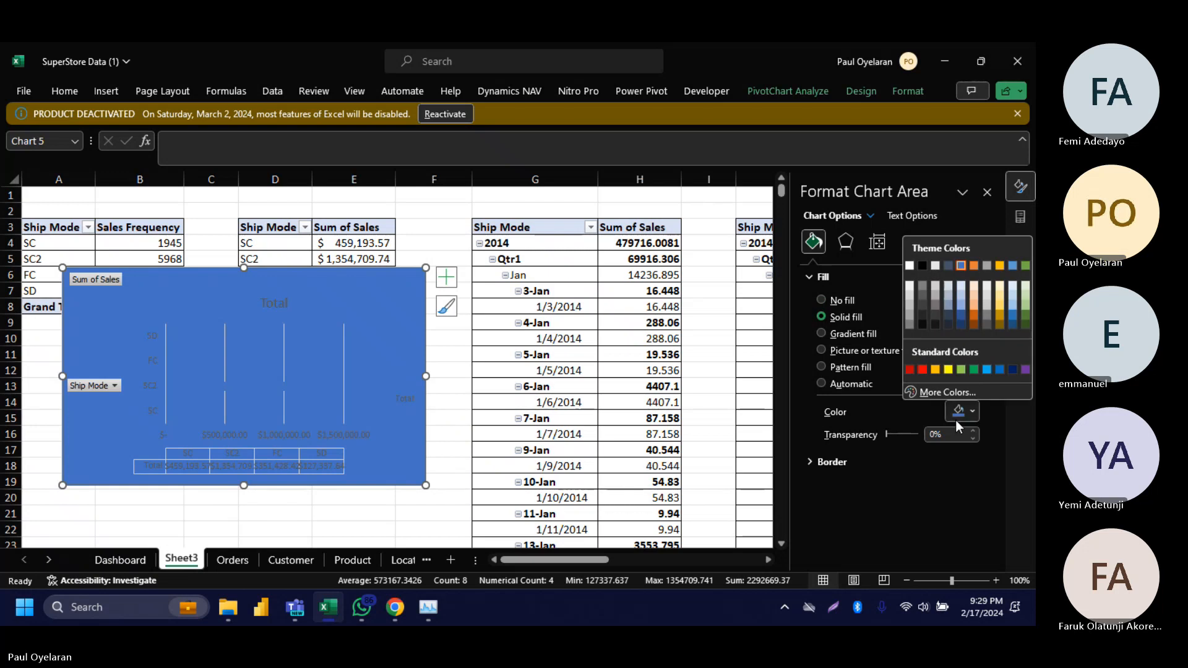
pyautogui.click(948, 369)
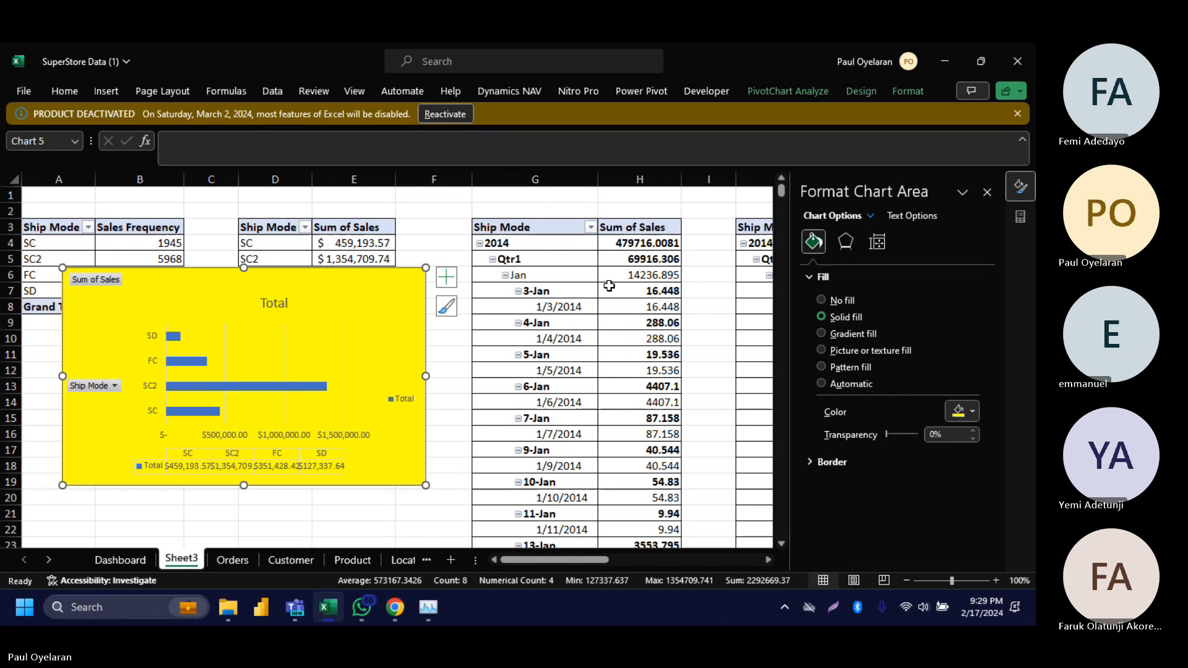
# Step: Replace the data table with data labels on the Ship Mode bar chart and look at the chart area's effect options
pyautogui.click(446, 279)
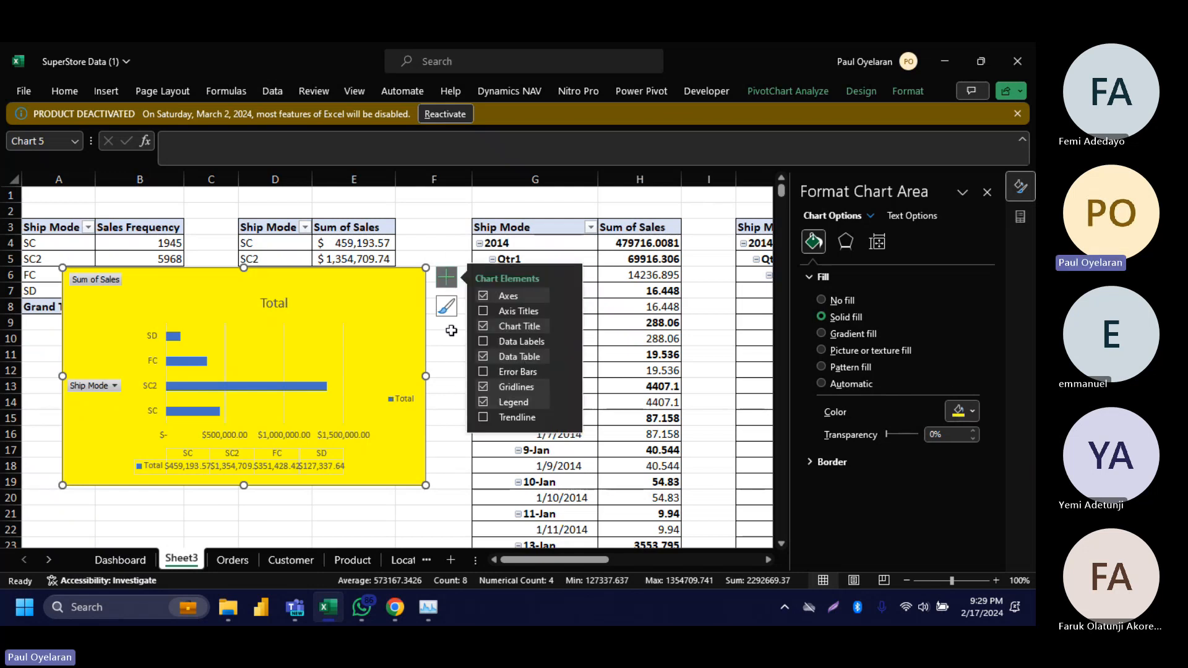
pyautogui.click(482, 357)
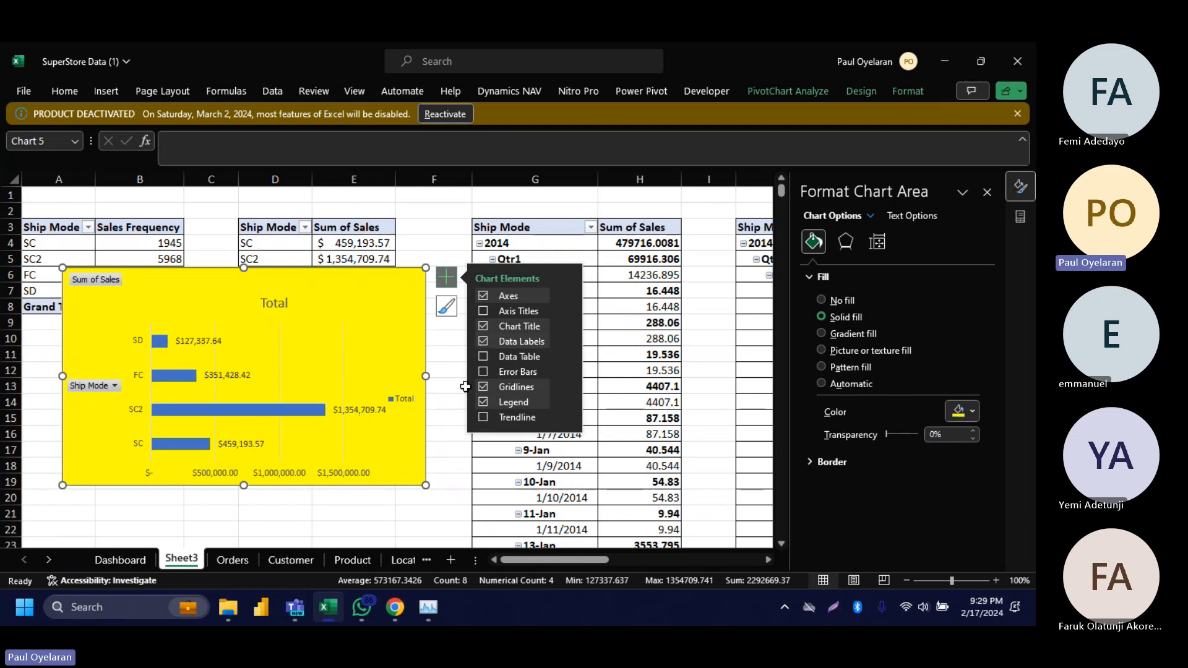
pyautogui.click(877, 242)
pyautogui.click(846, 242)
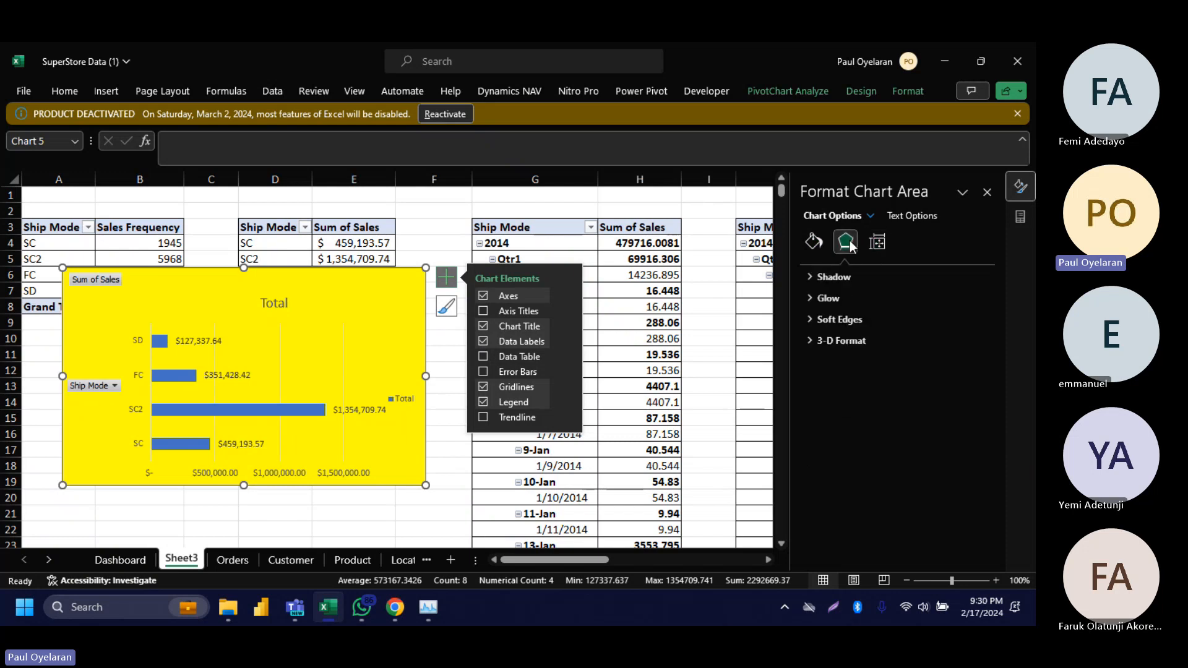
# Step: Delete the yellow Ship Mode bar chart from Sheet3
pyautogui.click(437, 339)
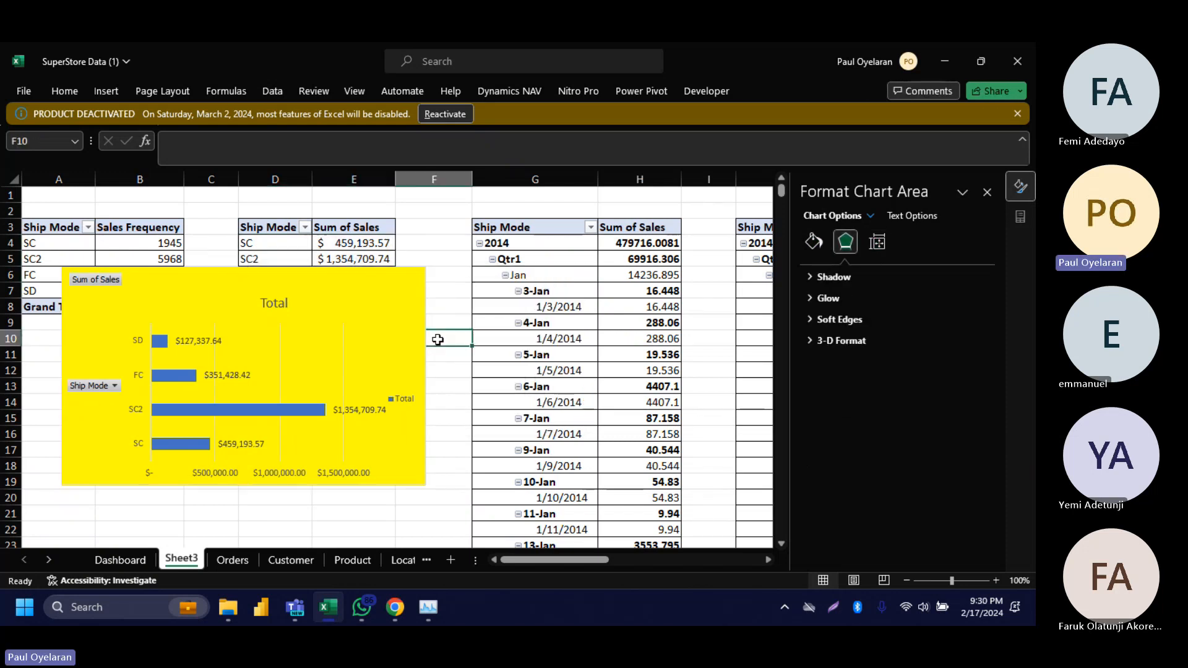
pyautogui.click(409, 277)
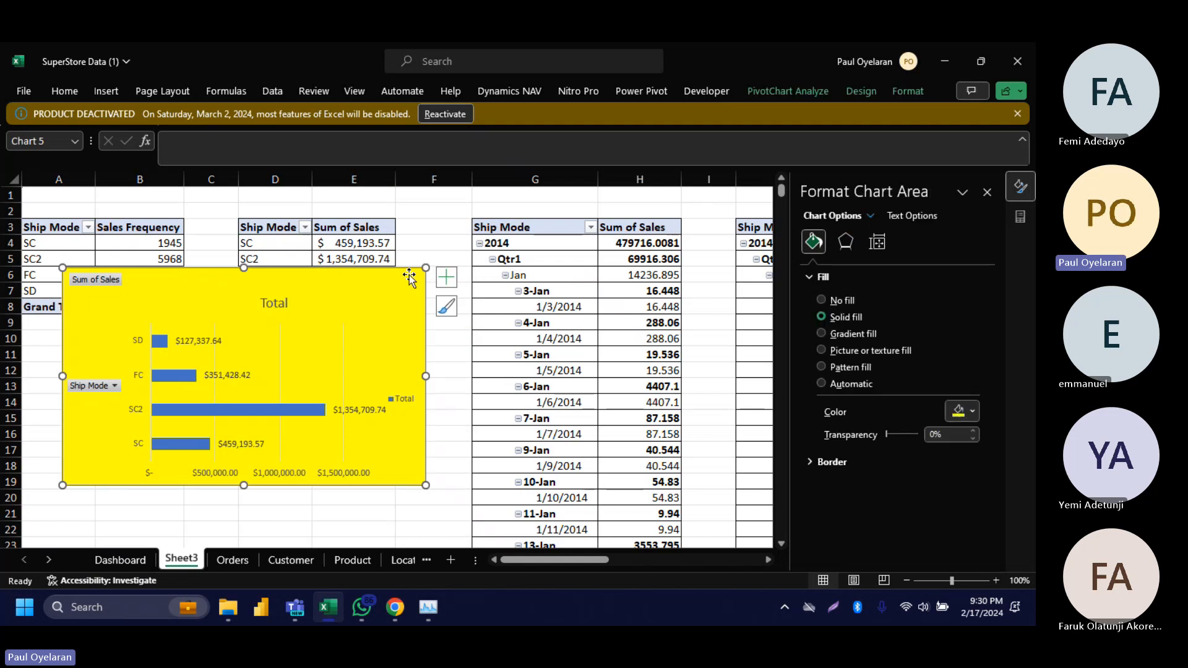
pyautogui.press('Delete')
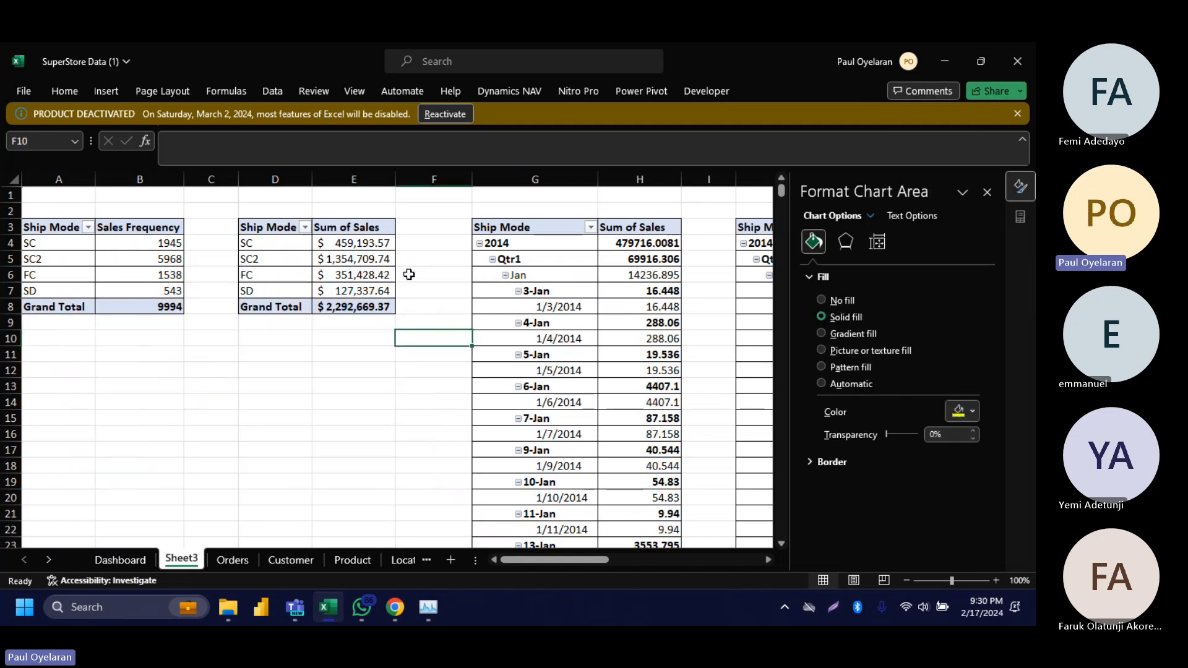
# Step: On the Dashboard sheet, remove the date axis labels and data table from the Sum of Sales by date chart
pyautogui.click(124, 559)
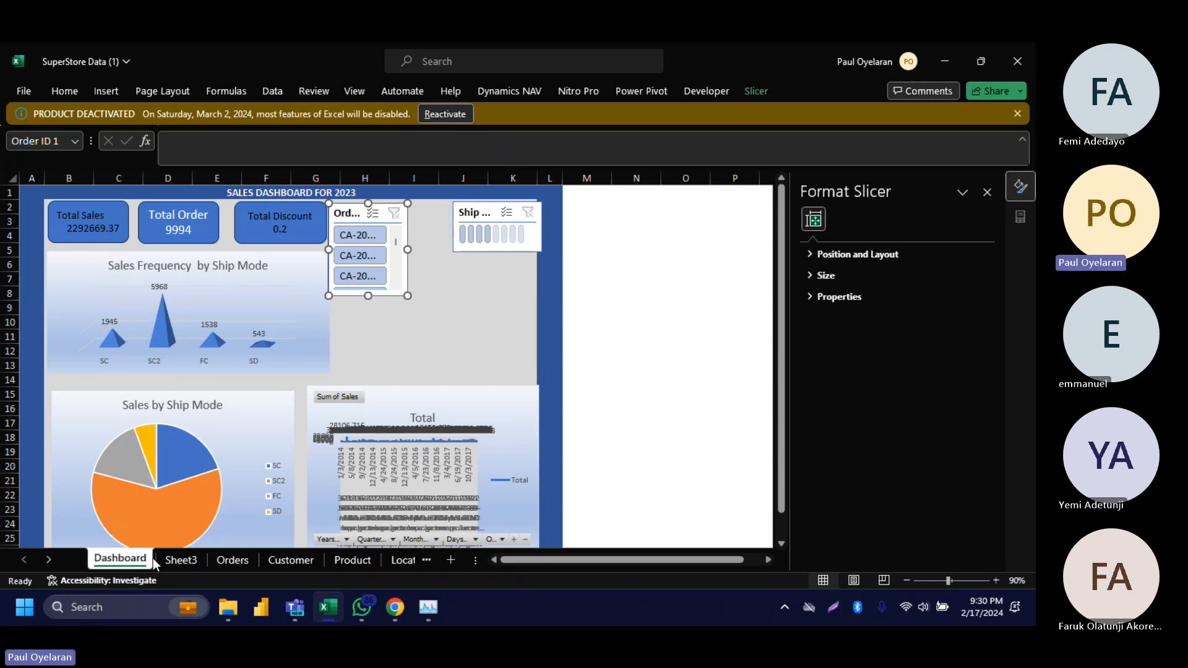
pyautogui.click(457, 516)
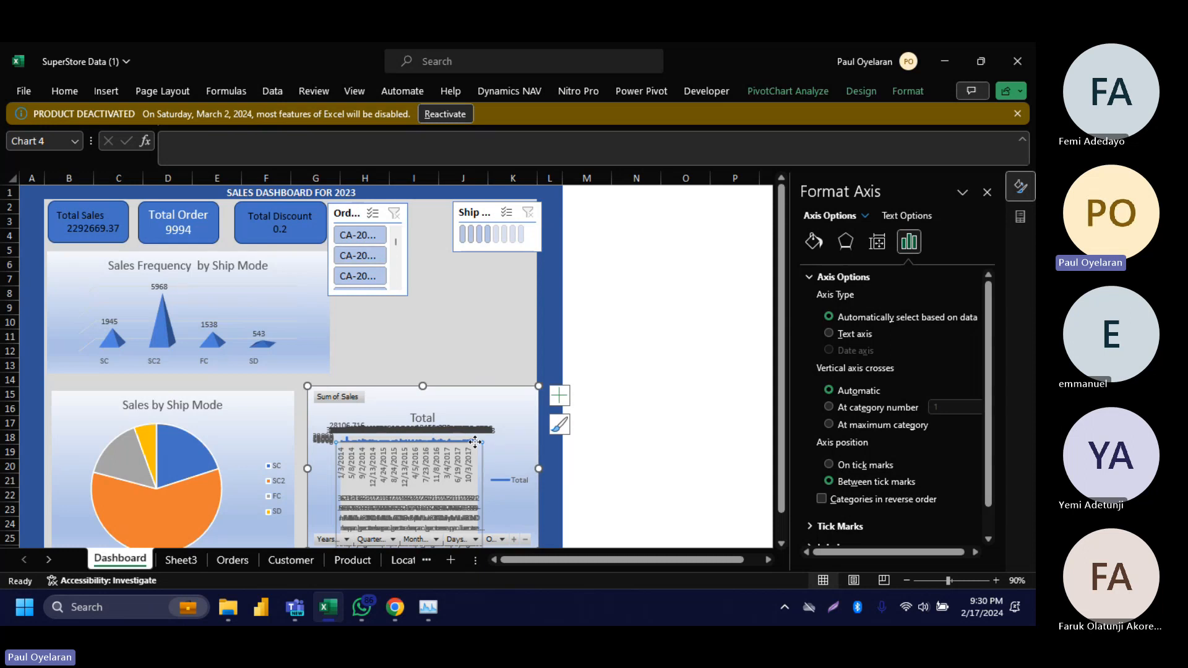
pyautogui.click(616, 365)
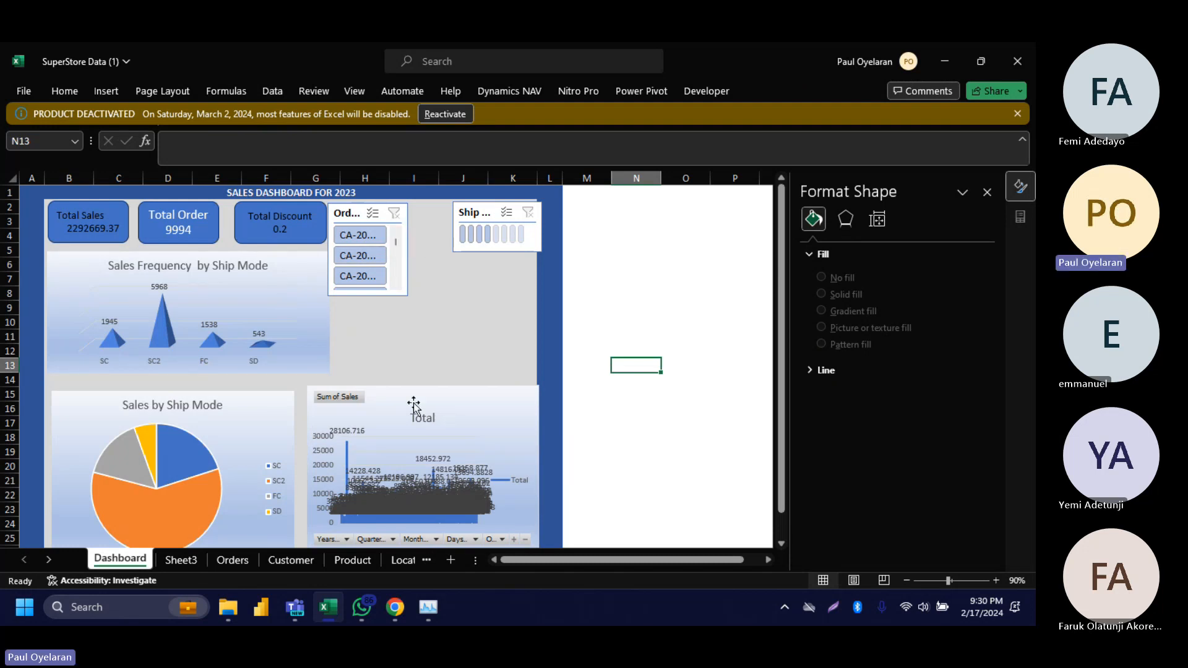
pyautogui.scroll(-4, 240, 463)
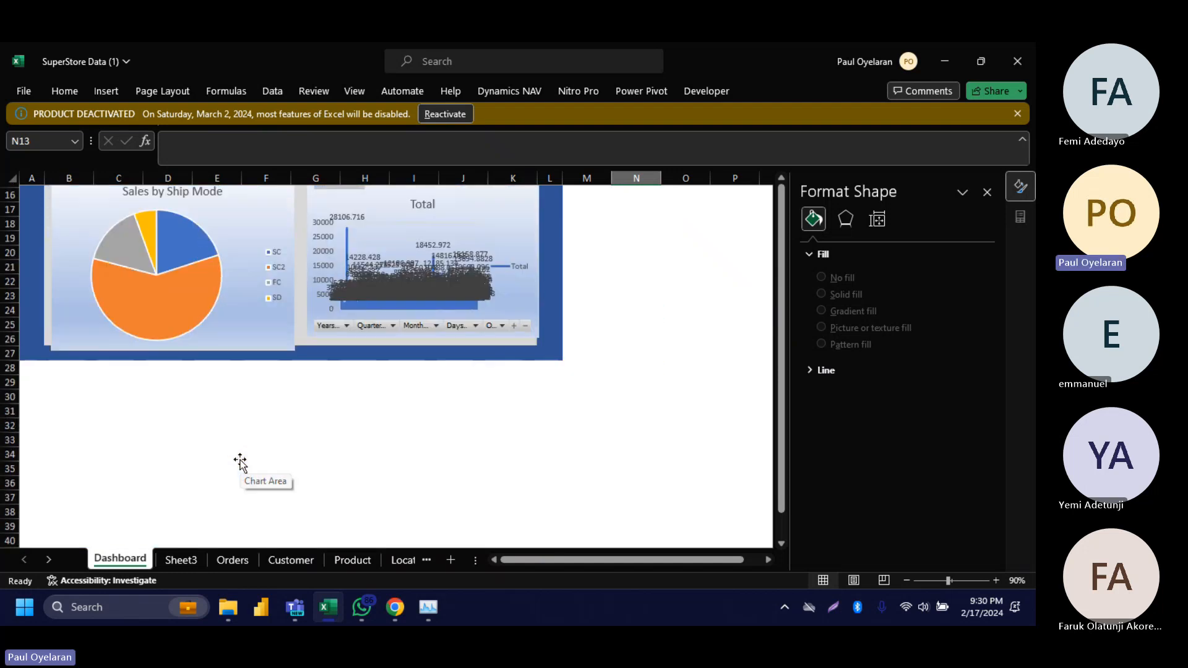
pyautogui.scroll(4, 240, 463)
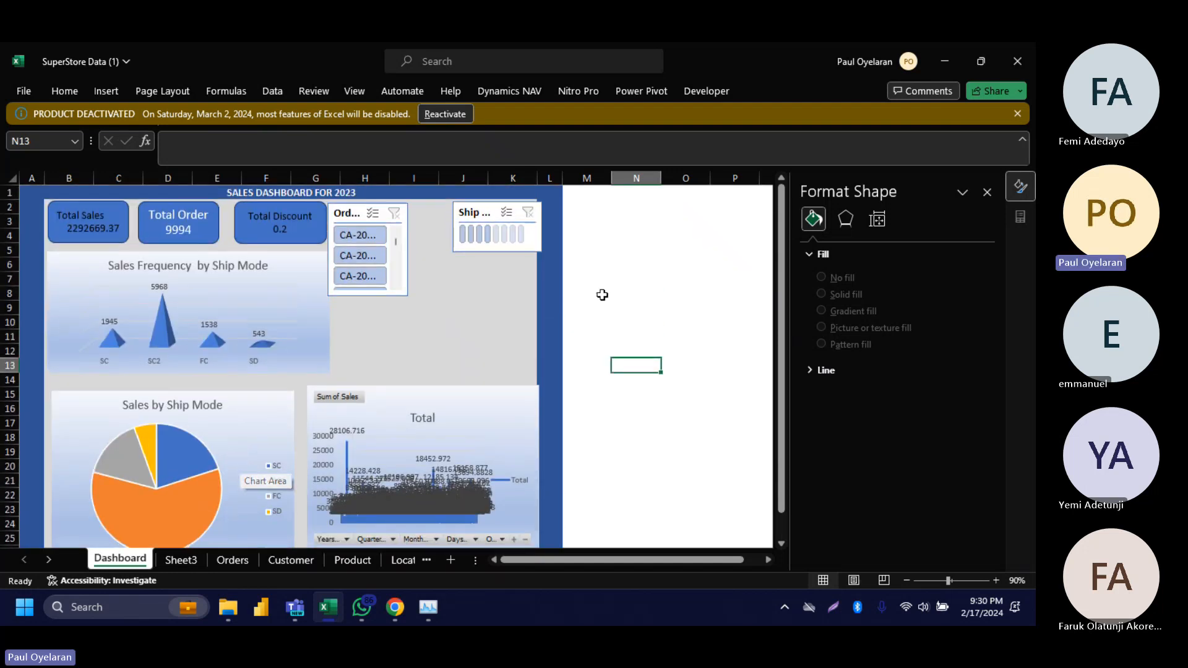
pyautogui.click(614, 292)
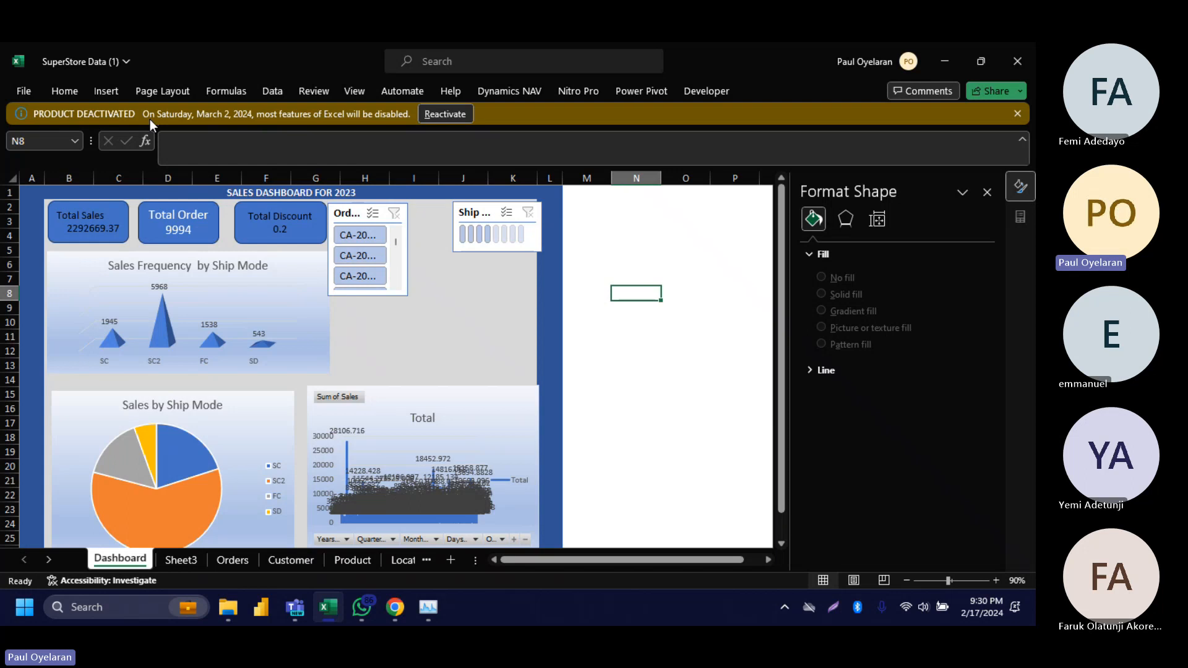
# Step: Try the orange WordArt style on the Total Order card's text and undo it
pyautogui.click(210, 230)
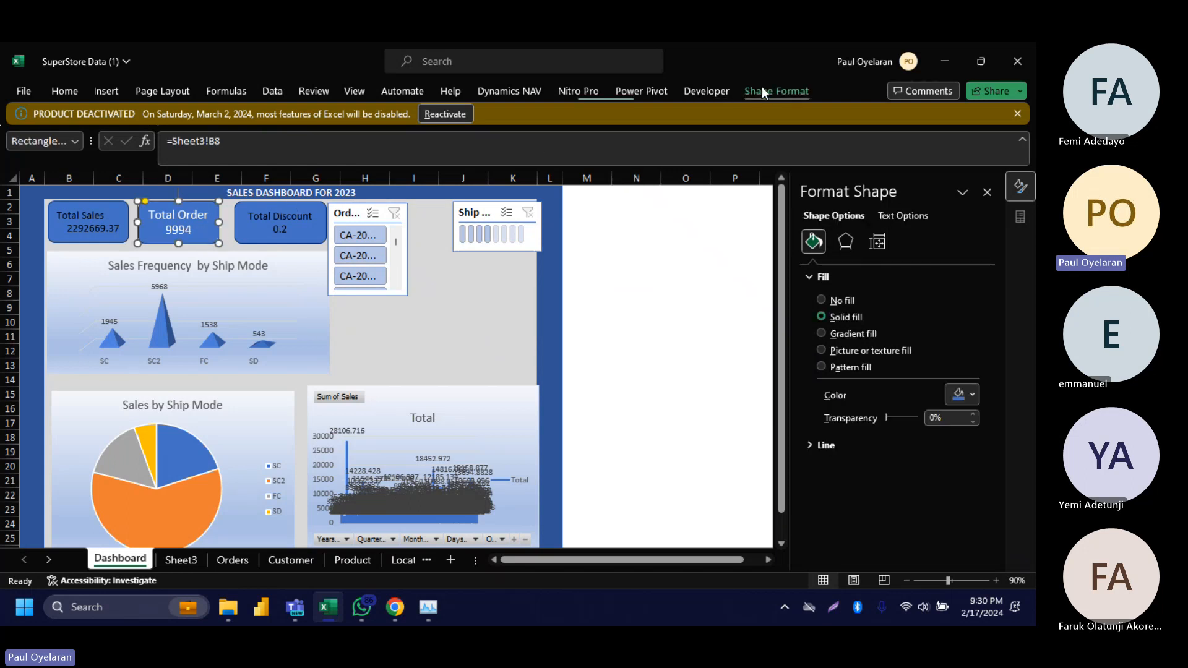
pyautogui.click(762, 91)
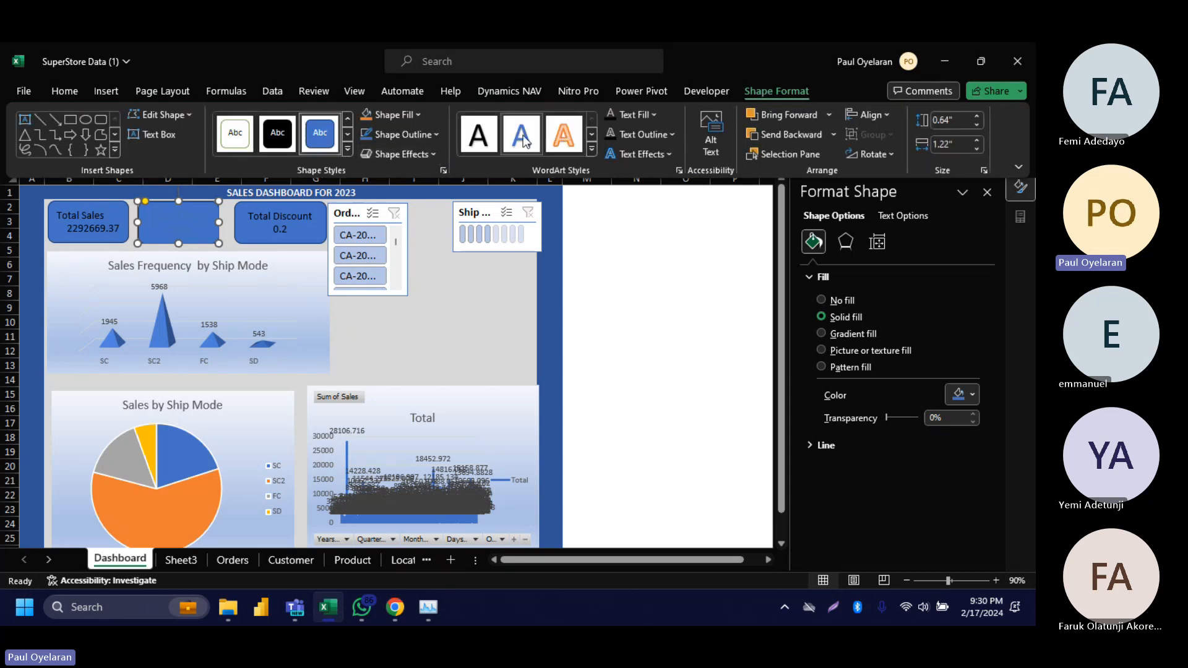
pyautogui.click(556, 148)
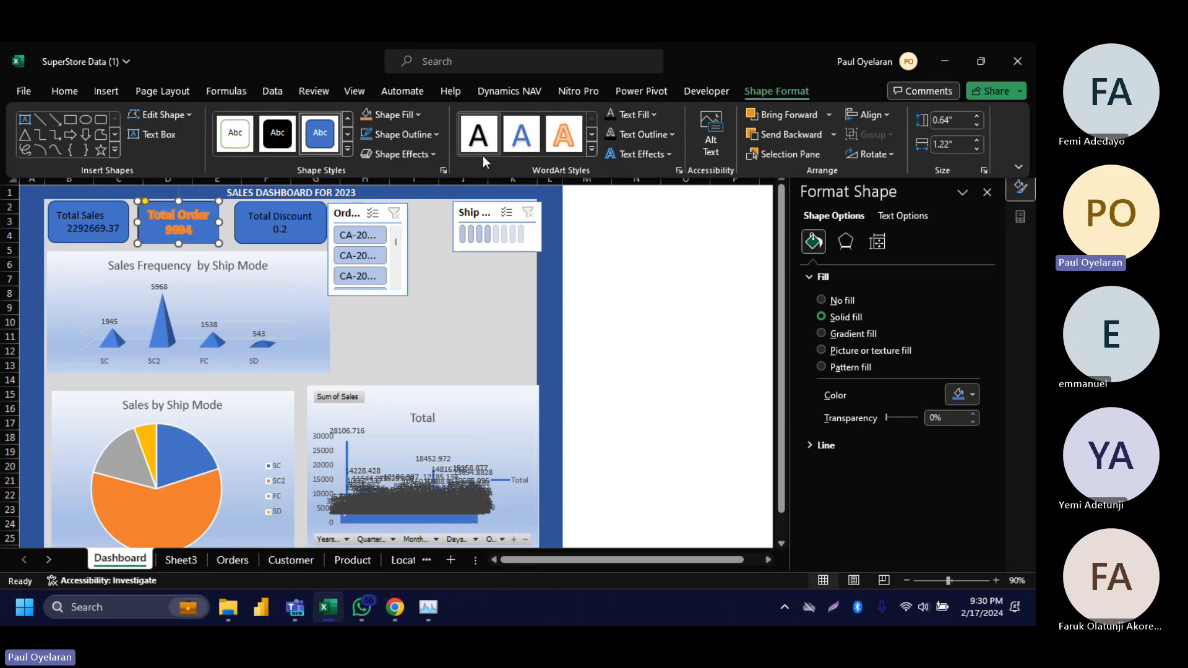
pyautogui.hotkey('ctrl', 'z')
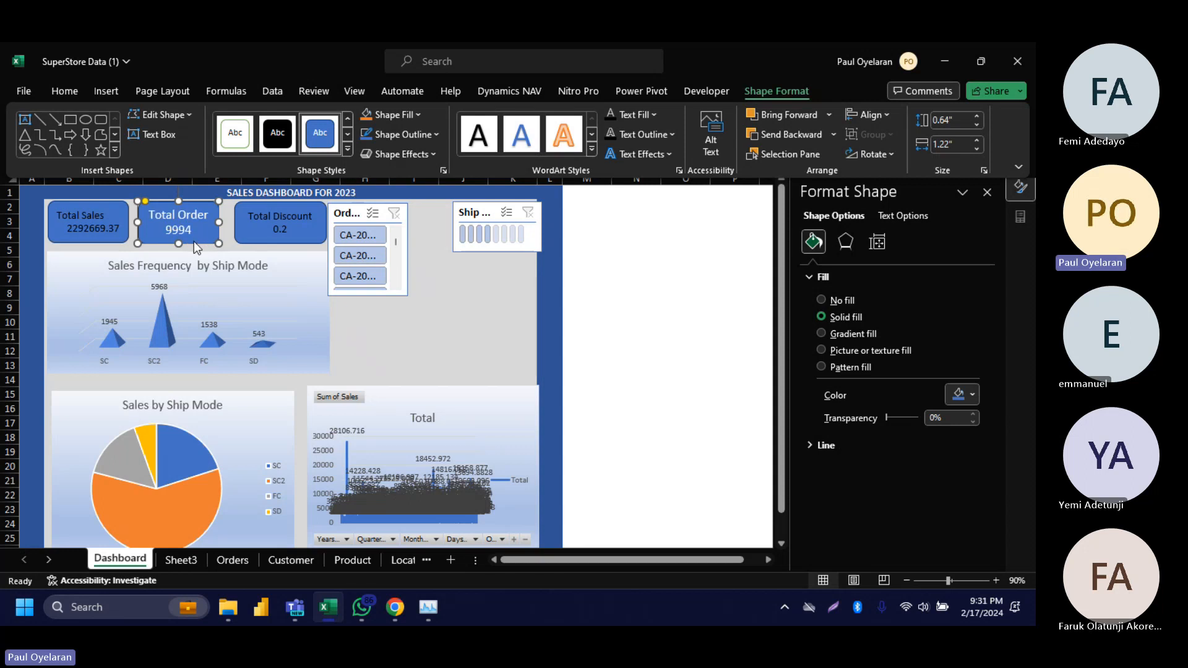
# Step: Fill the Total Order card with the darkest gold theme color
pyautogui.click(437, 133)
pyautogui.click(431, 250)
pyautogui.click(419, 115)
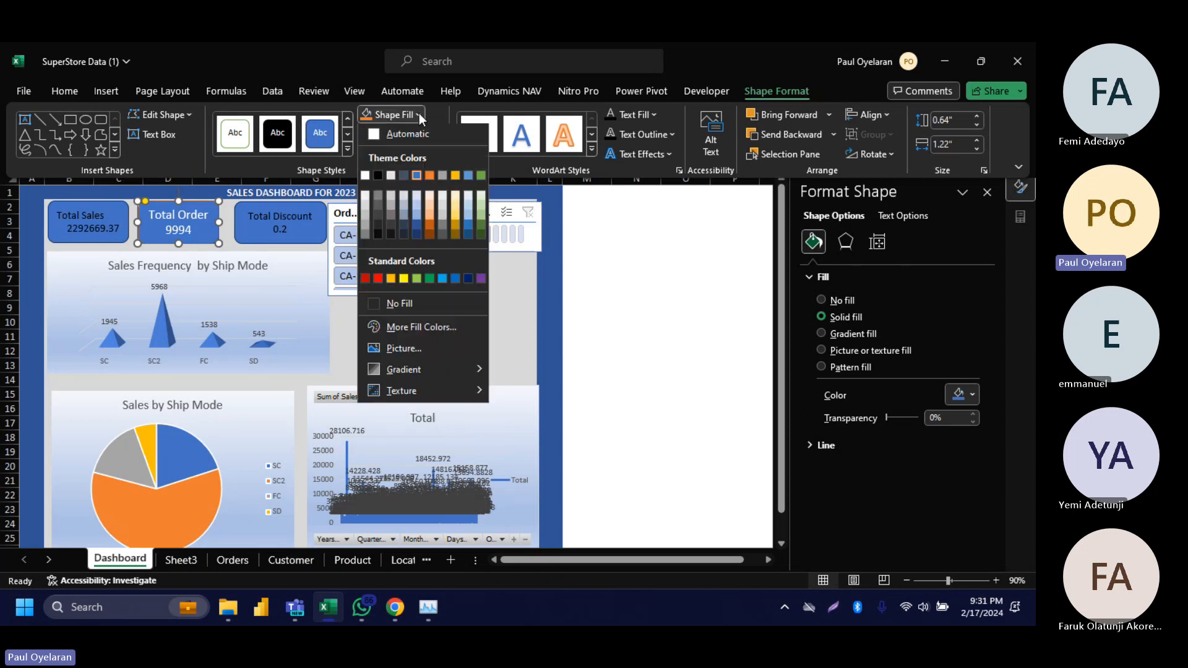
pyautogui.click(458, 235)
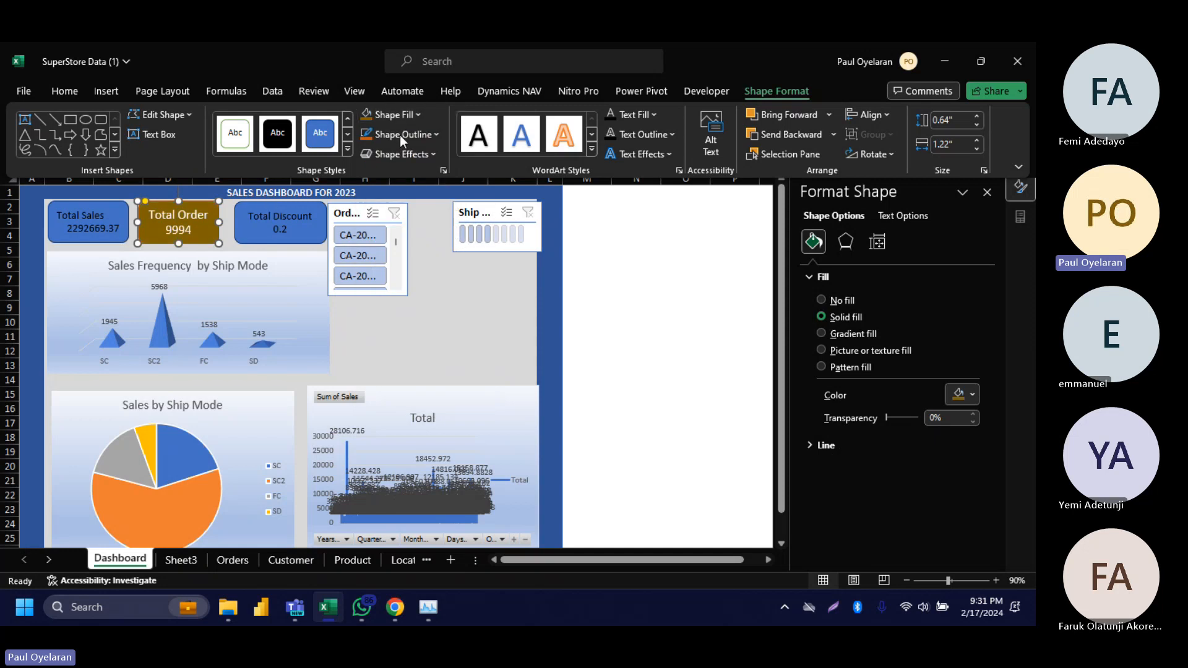
# Step: Apply the first outer shadow effect to the Total Order card and deselect it
pyautogui.click(666, 152)
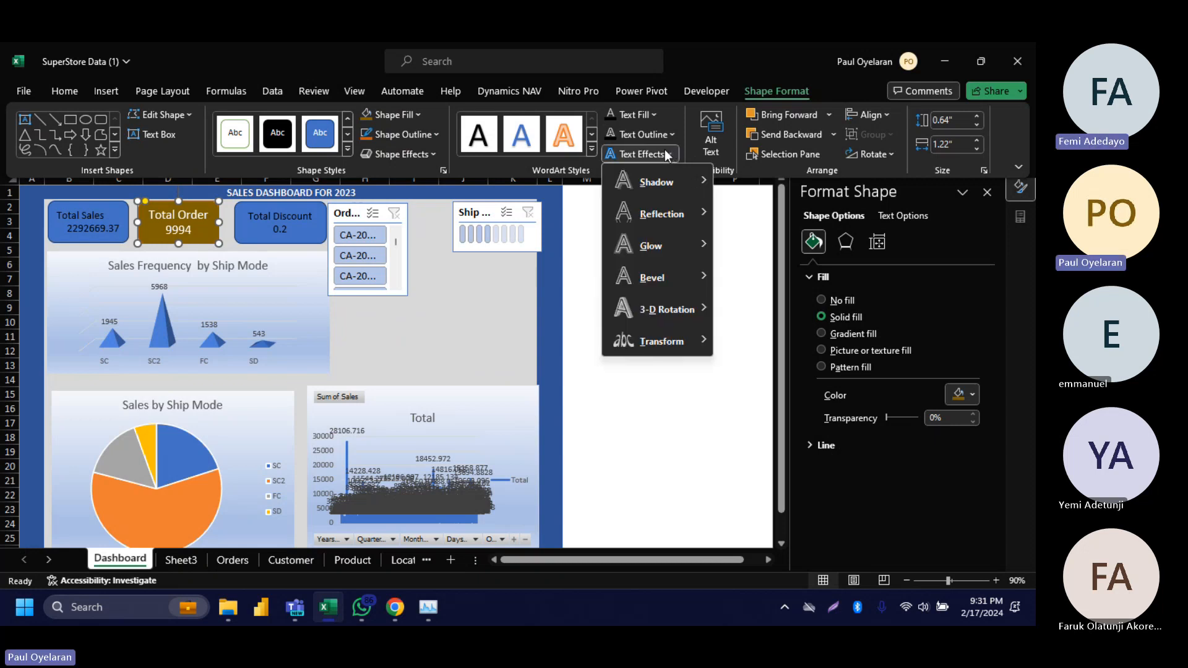
pyautogui.click(433, 151)
pyautogui.click(433, 151)
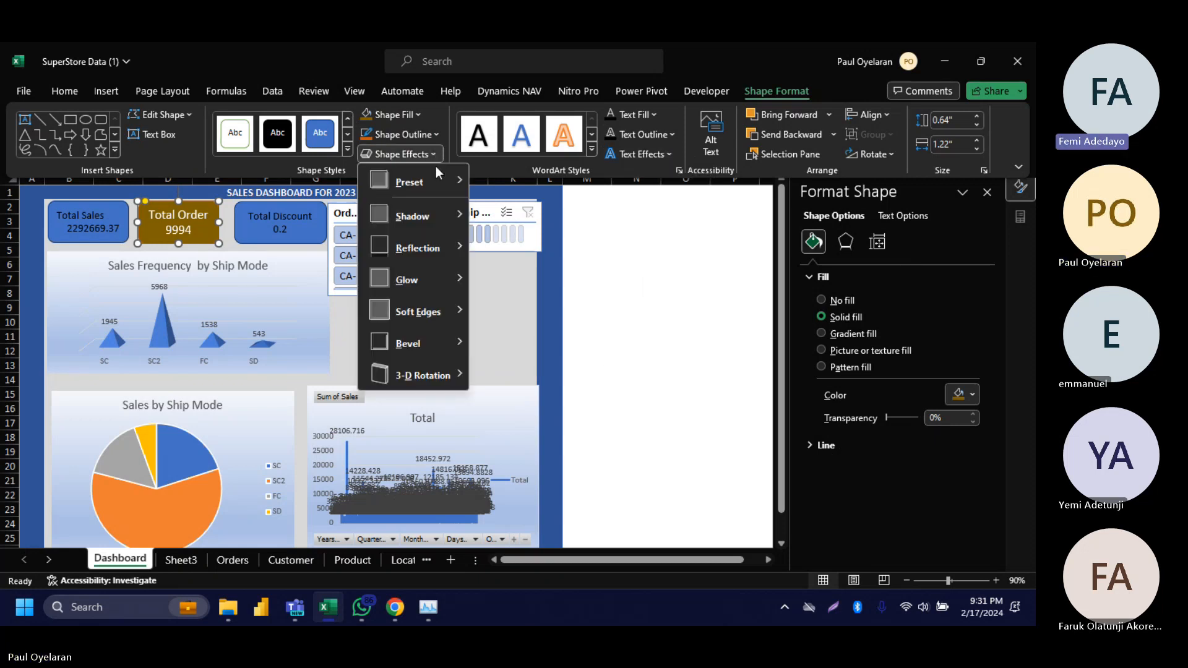
pyautogui.moveTo(433, 217)
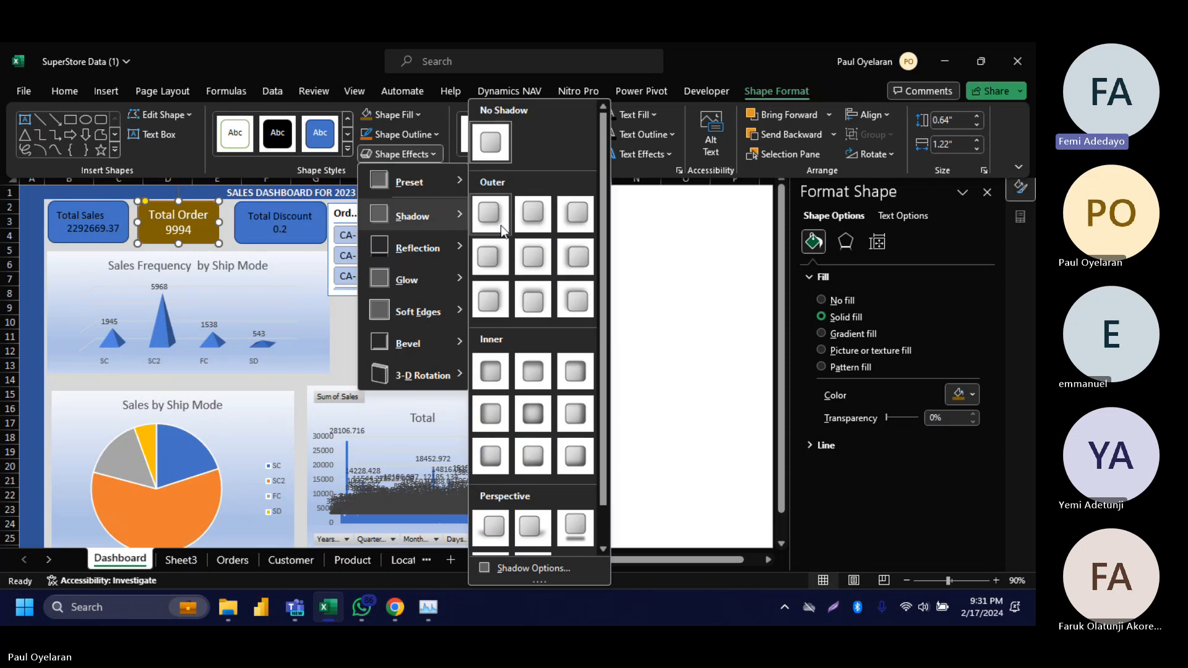
pyautogui.click(500, 226)
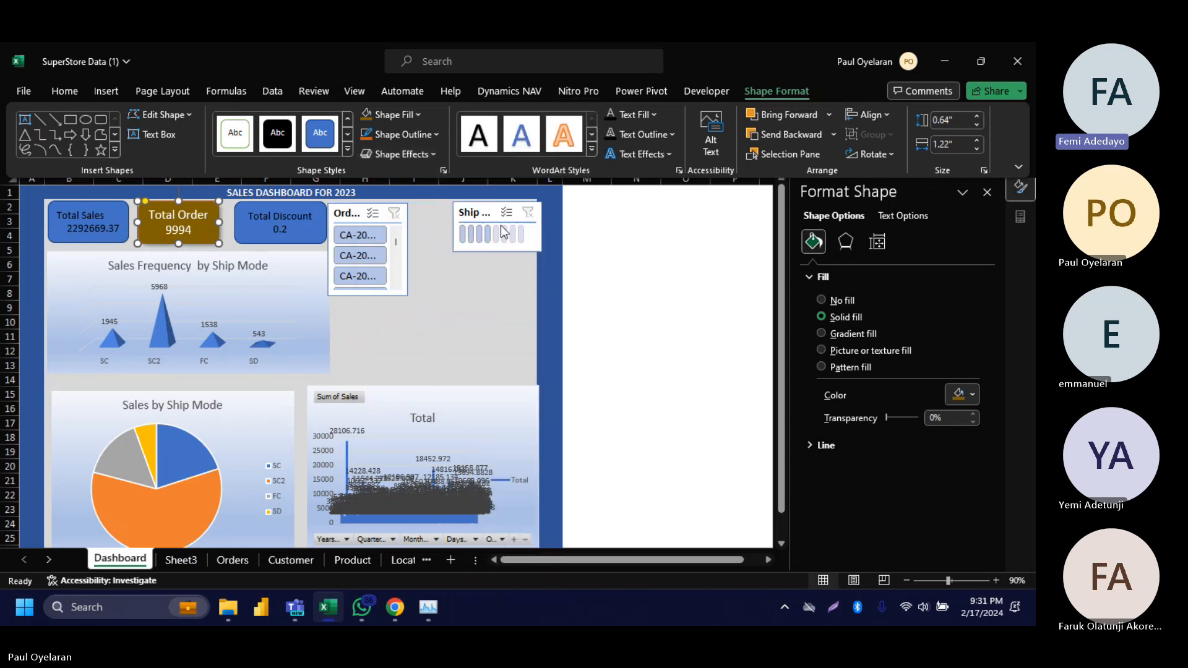
pyautogui.click(615, 261)
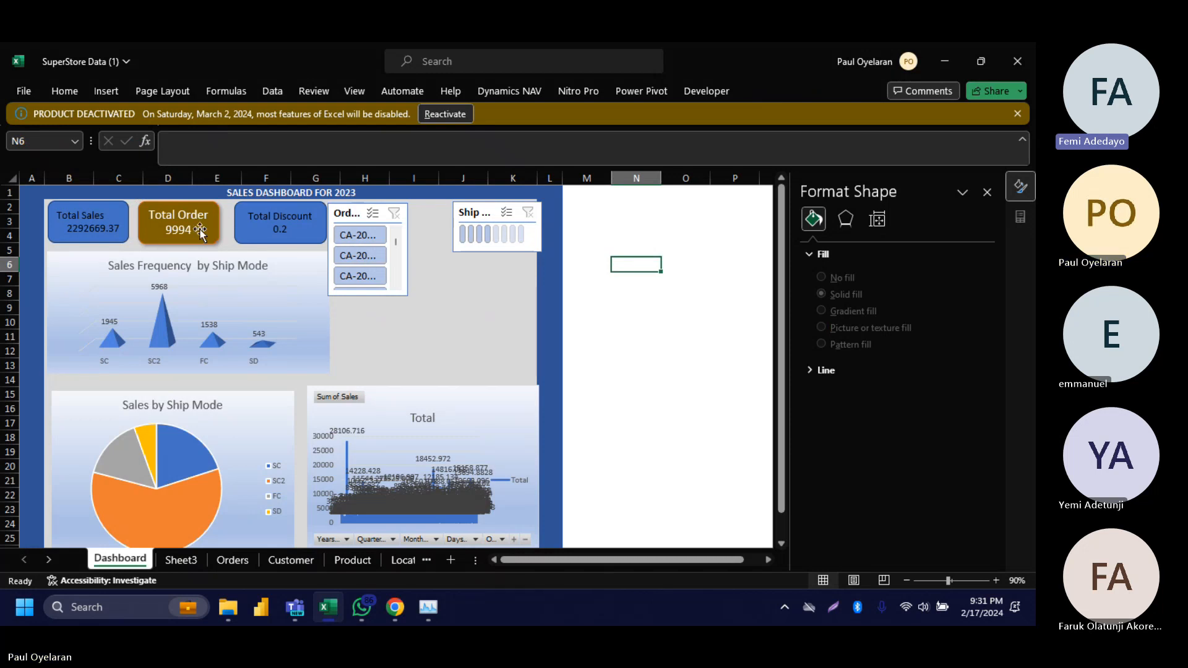
# Step: Move the Order ID slicer slightly right and up on the dashboard, away from the Total Discount card
pyautogui.click(406, 290)
pyautogui.moveTo(406, 291)
pyautogui.mouseDown()
pyautogui.moveTo(456, 286)
pyautogui.moveTo(426, 285)
pyautogui.mouseUp()
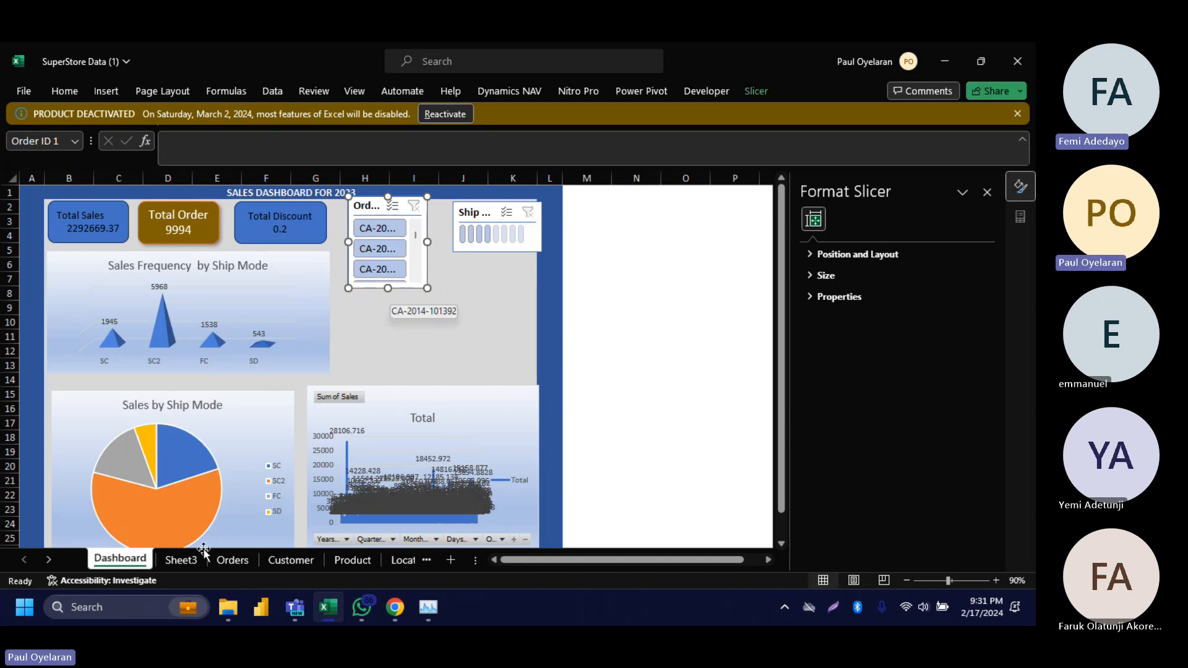
# Step: Select the date-grouped pivot table on Sheet3 and hide the PivotTable field list
pyautogui.click(180, 560)
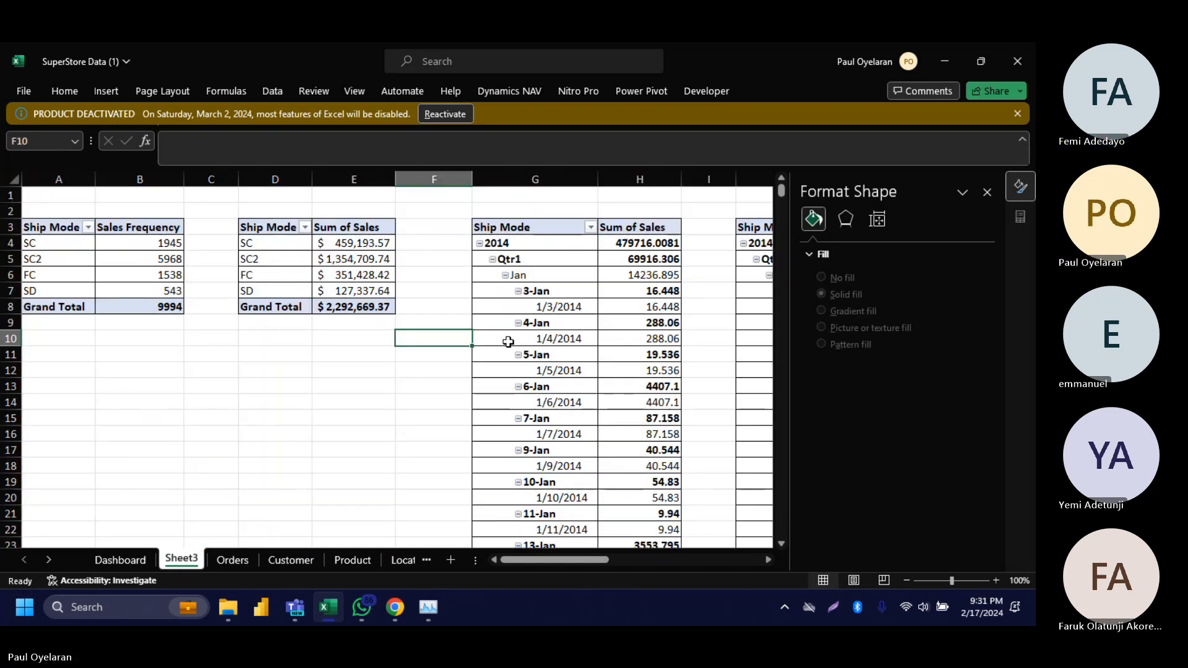
pyautogui.click(530, 228)
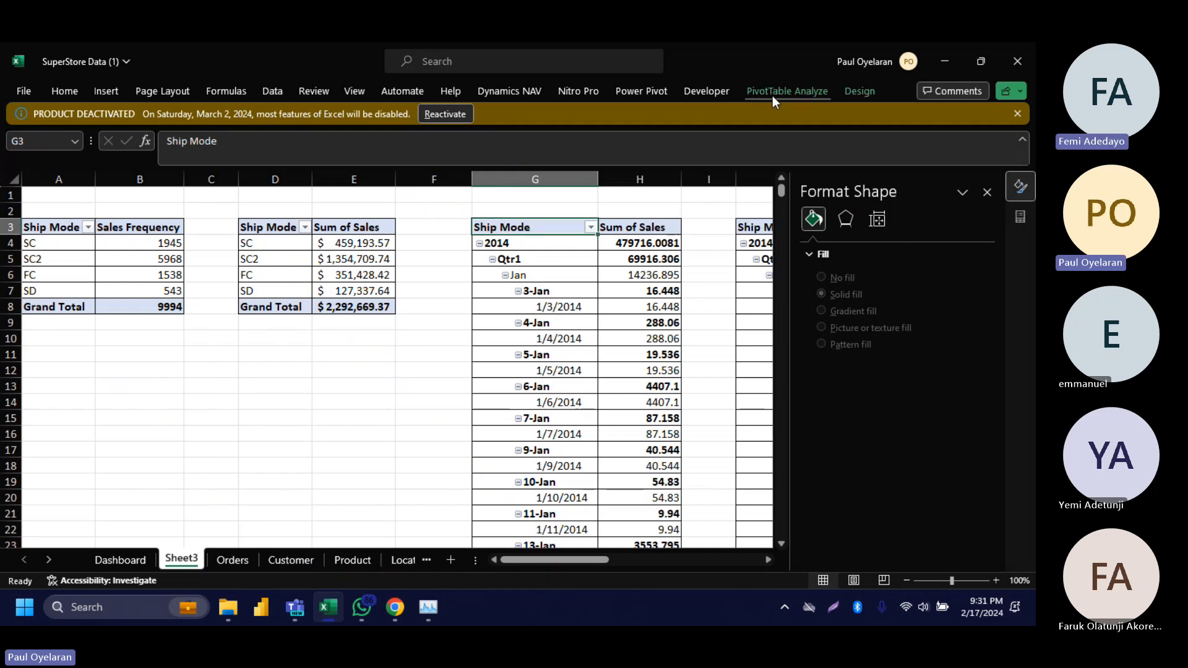
pyautogui.click(772, 94)
pyautogui.click(942, 116)
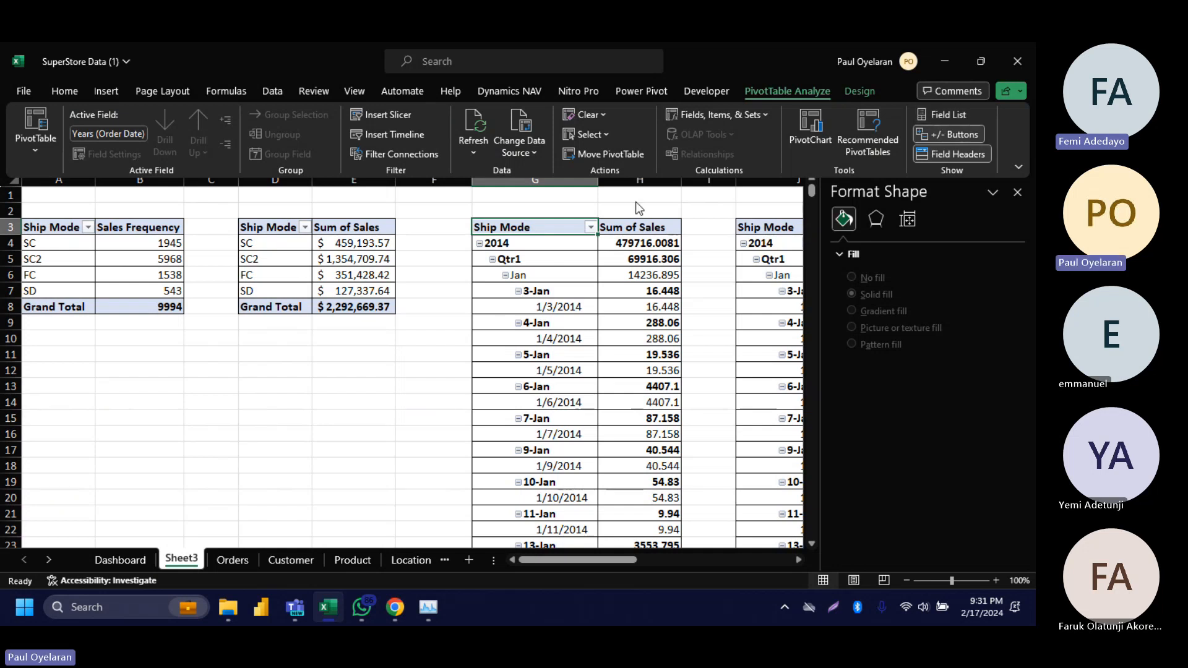
# Step: Insert a new column before Ship Date in the Orders table and name it Month
pyautogui.click(227, 553)
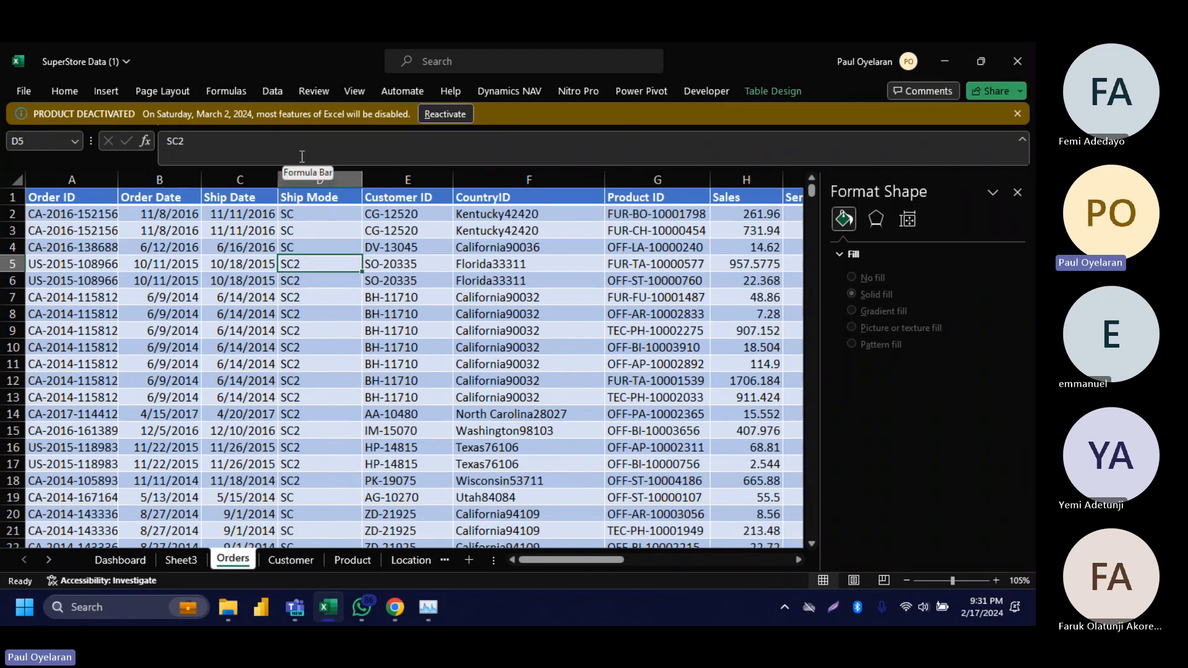
pyautogui.click(219, 179)
pyautogui.rightClick(219, 180)
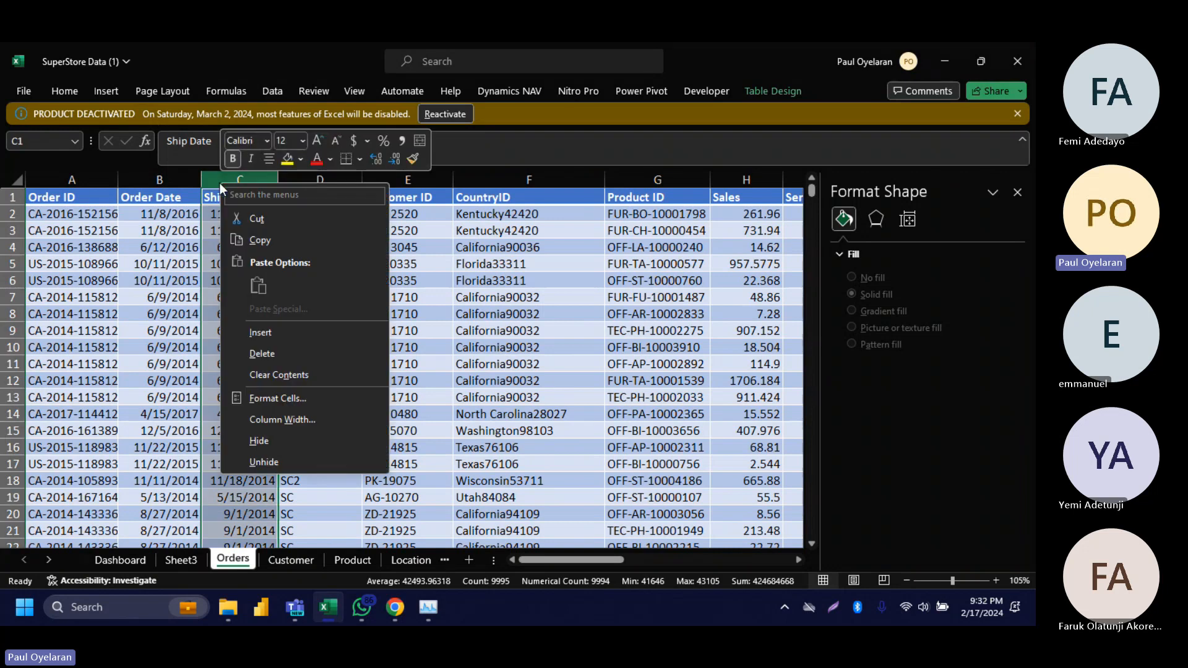
pyautogui.click(279, 337)
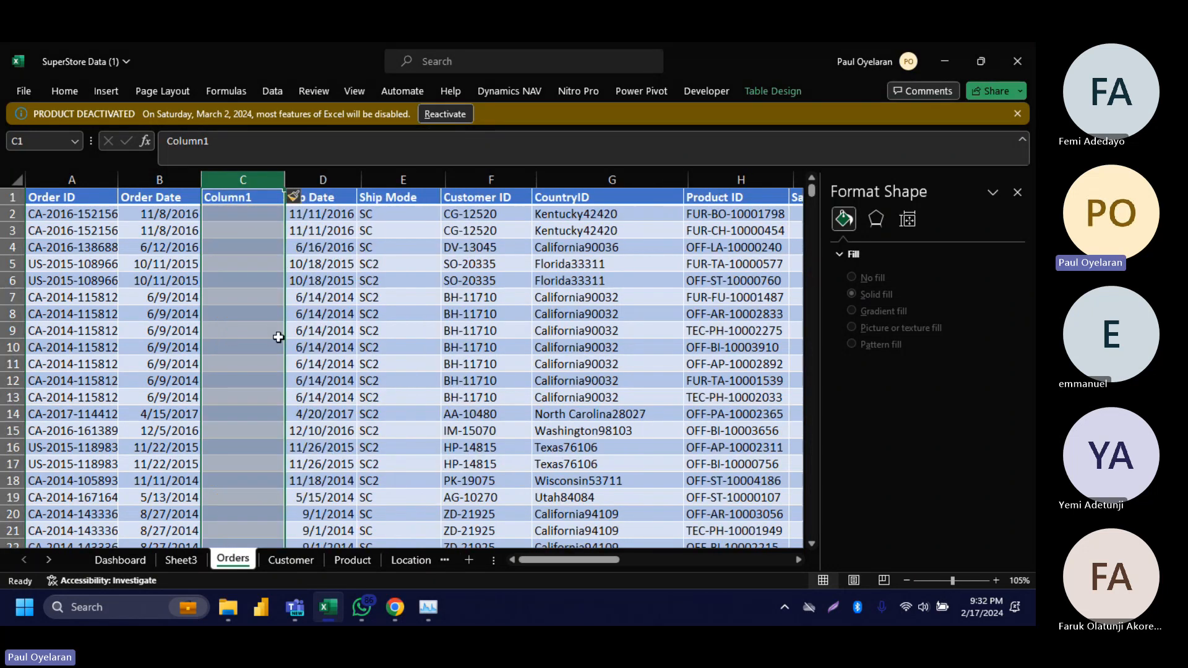
pyautogui.click(246, 212)
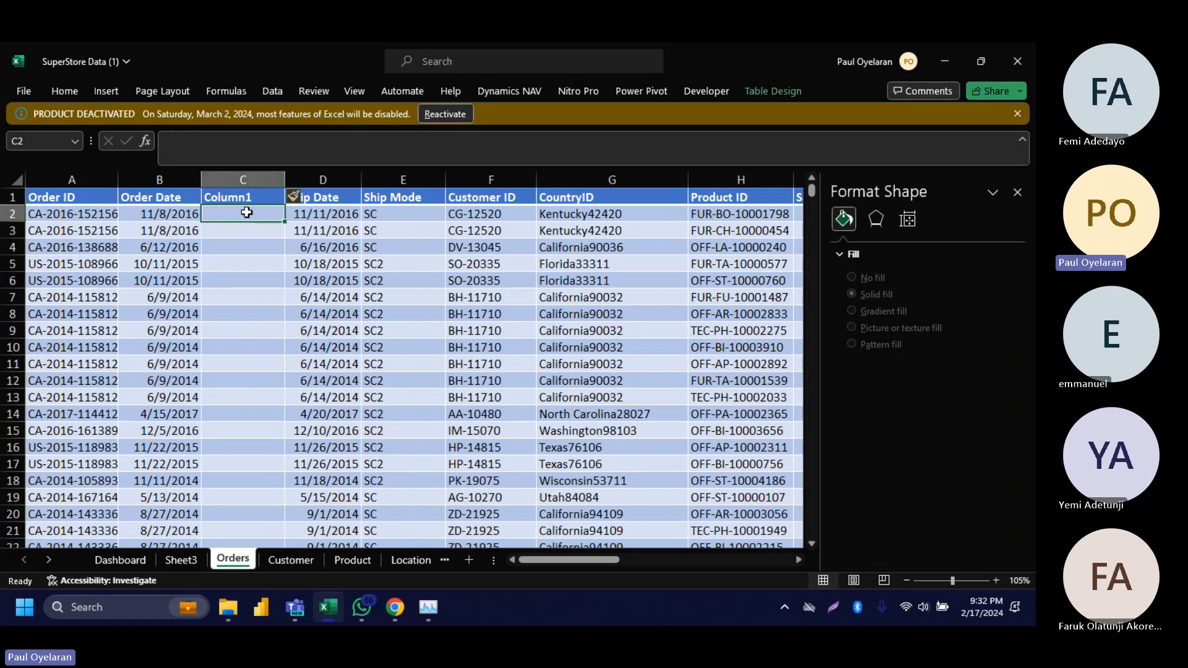
pyautogui.click(248, 198)
pyautogui.write('MOn')
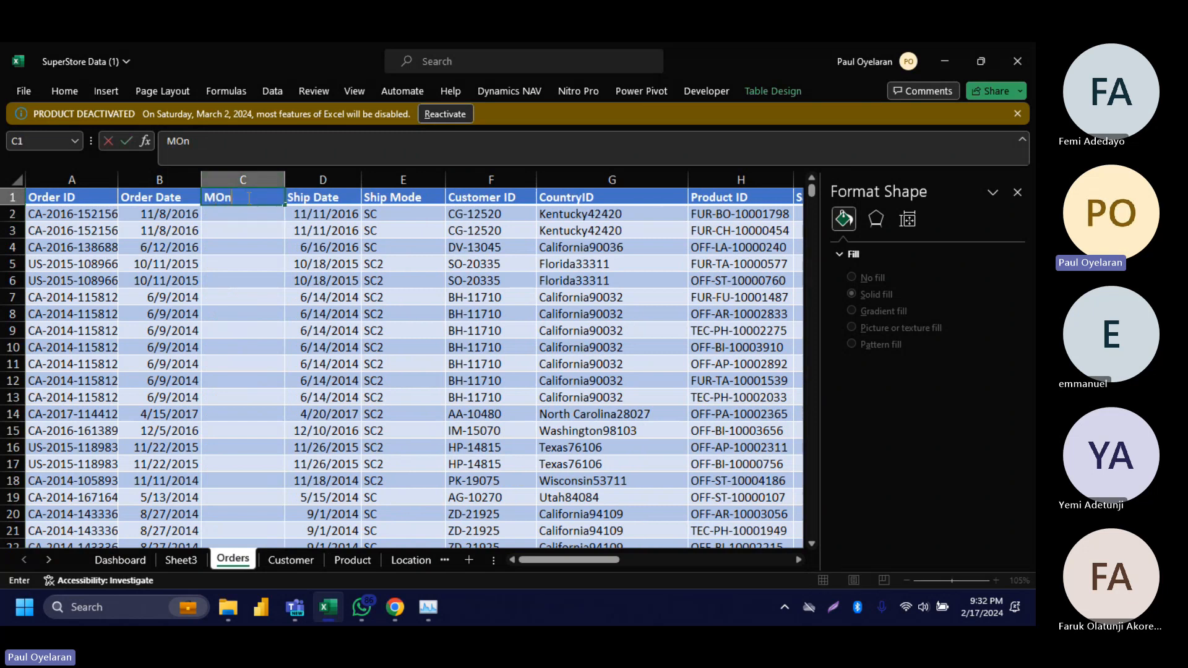
pyautogui.press('BackSpace')
pyautogui.press('BackSpace')
pyautogui.press('BackSpace')
pyautogui.write('nth')
pyautogui.press('Return')
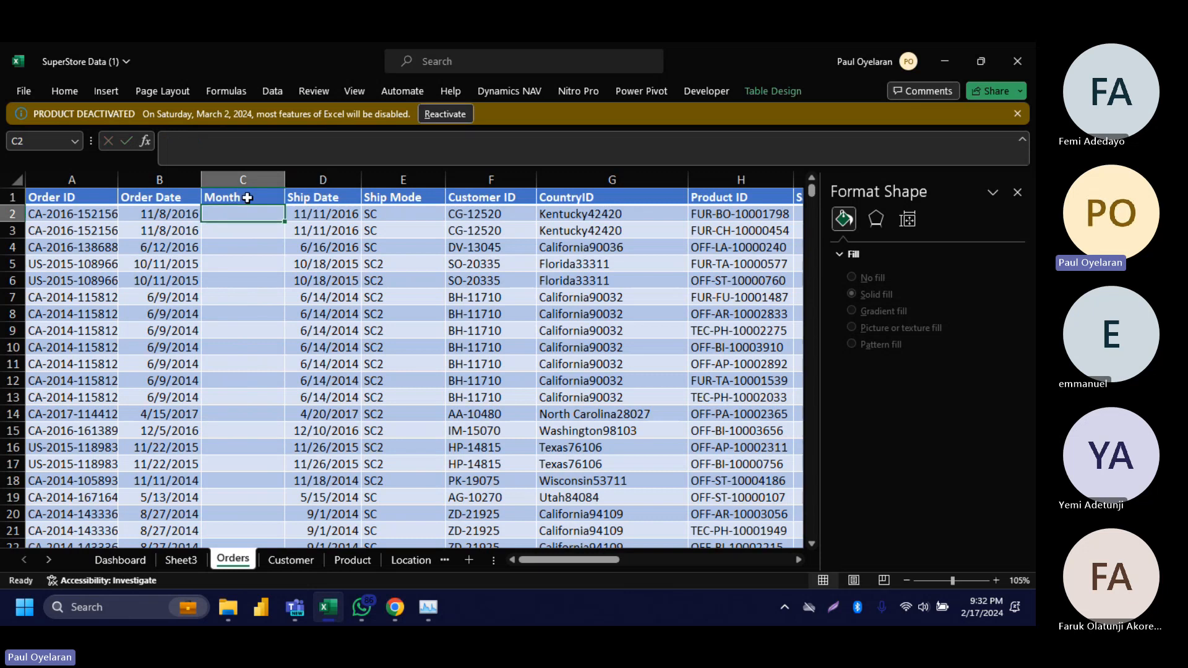
# Step: Fill the Month column with the formula =TEXT([@[Order Date]],"mmm-yyyy")
pyautogui.write('=tex')
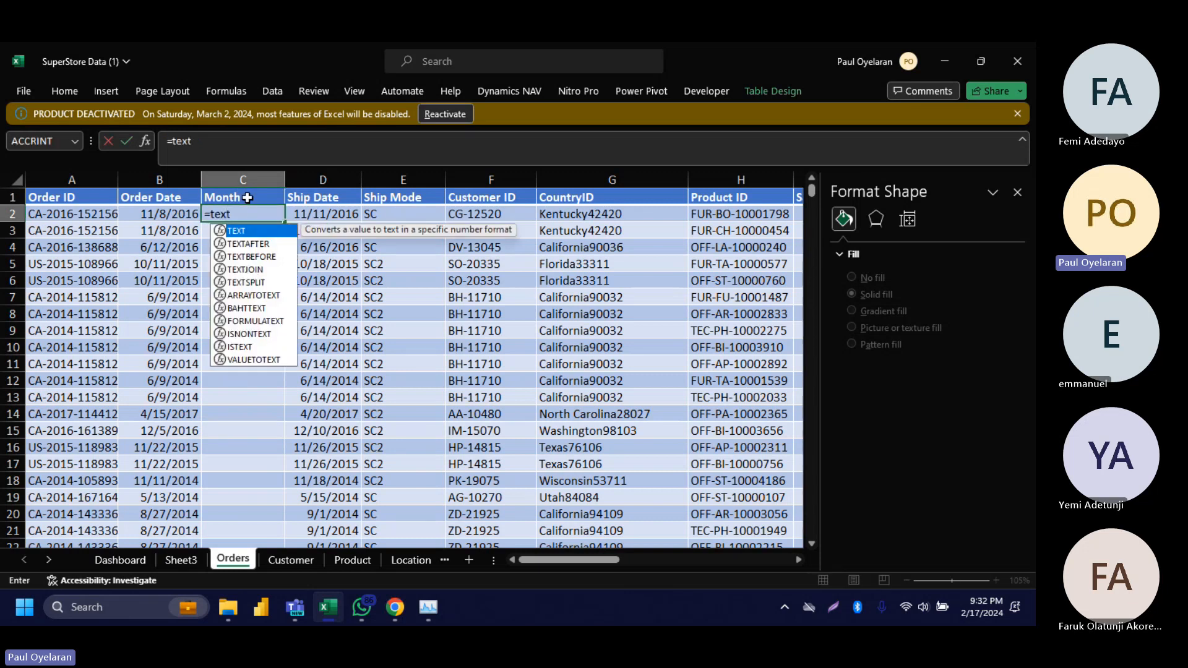
pyautogui.write('t')
pyautogui.press('Tab')
pyautogui.click(170, 212)
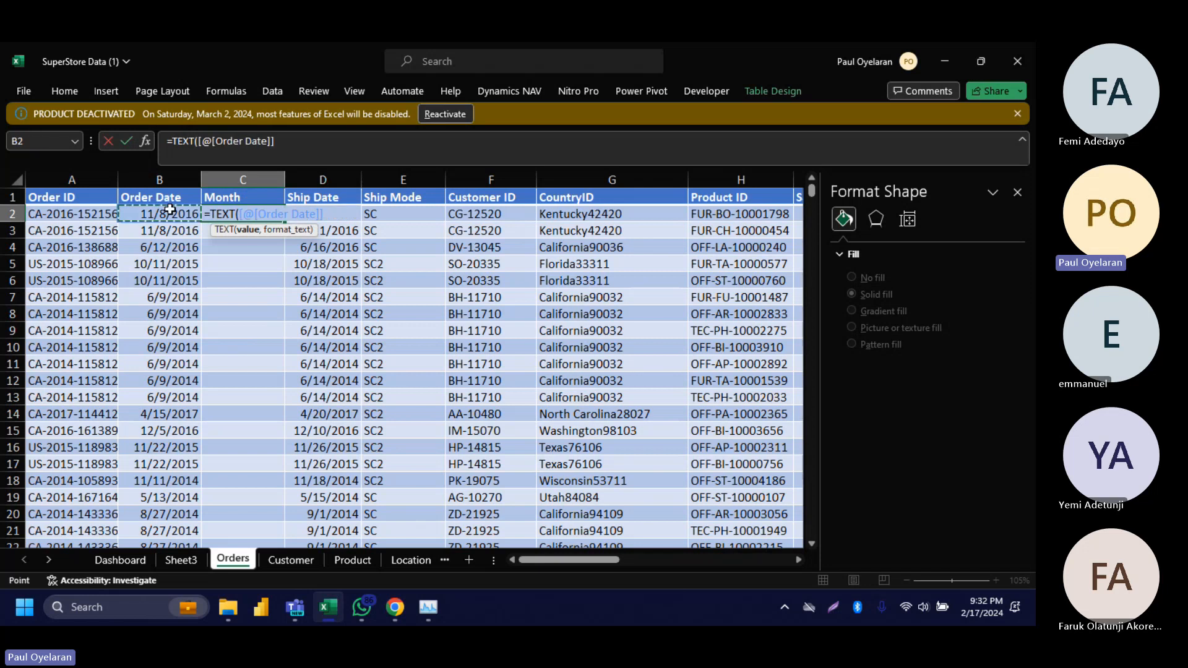
pyautogui.write(',')
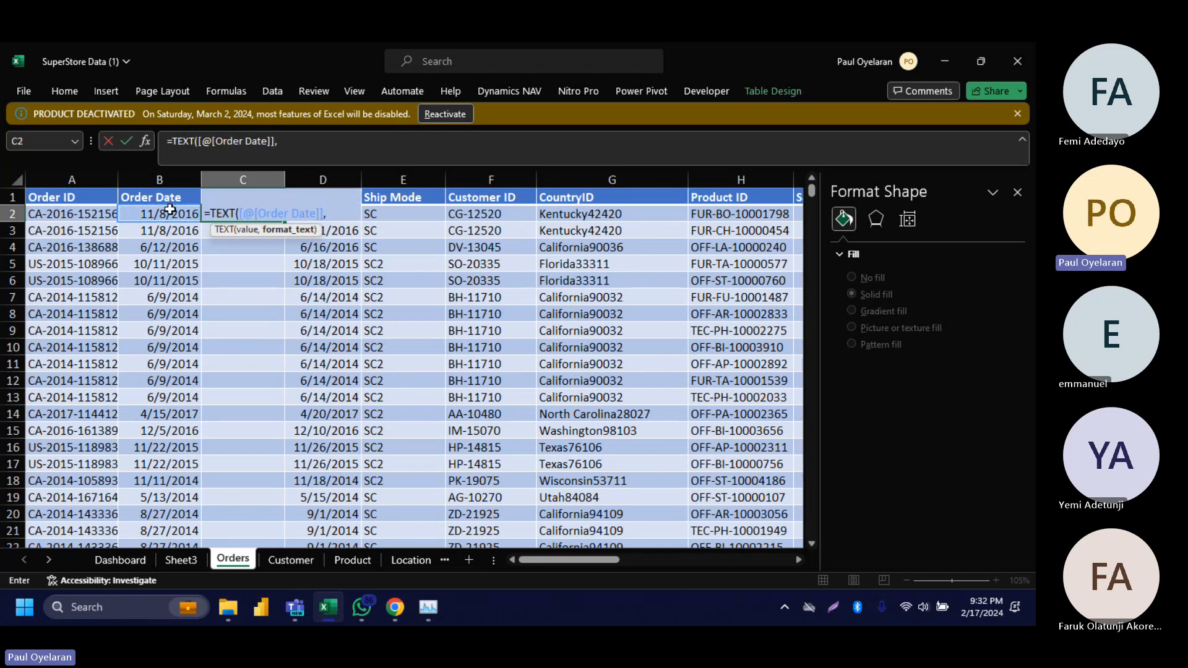
pyautogui.write('"mmm')
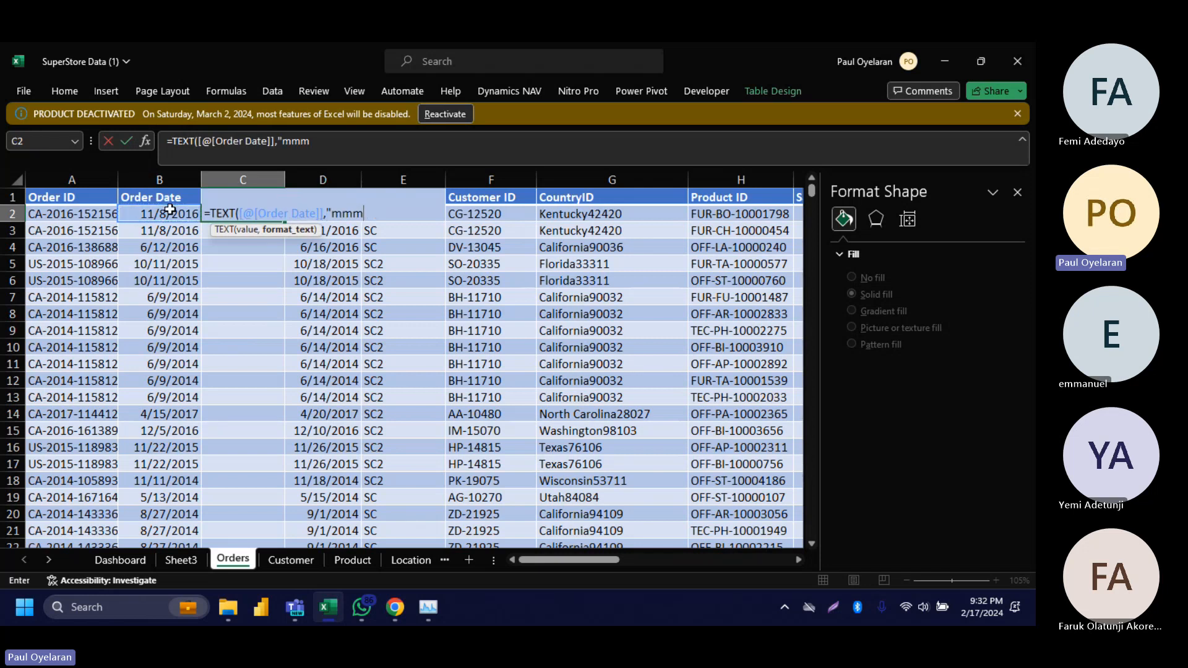
pyautogui.write('-')
pyautogui.write('yyyy")')
pyautogui.press('Return')
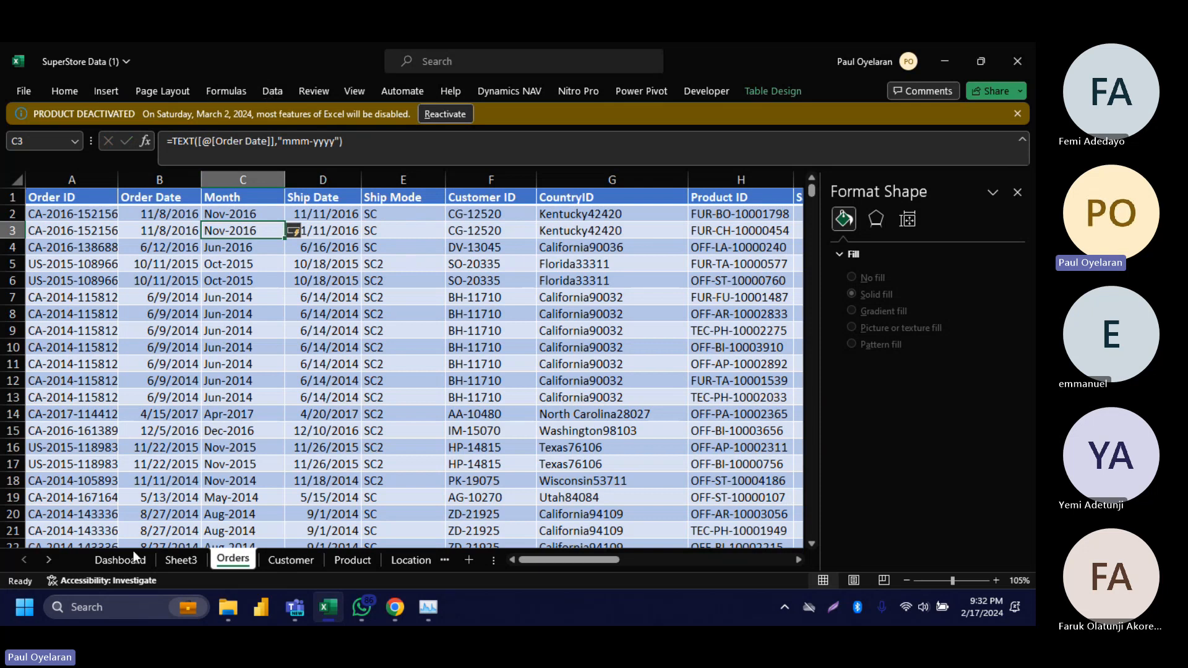
# Step: Refresh the pivot tables on Sheet3 to pick up the new Month column
pyautogui.click(165, 560)
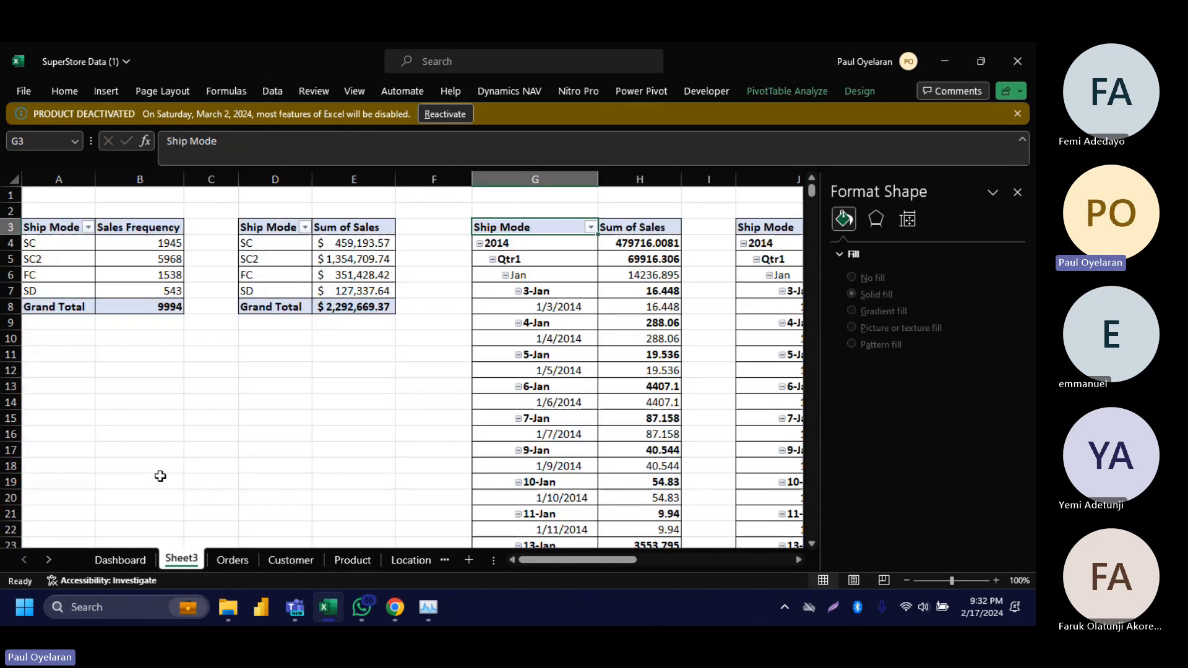
pyautogui.click(273, 94)
pyautogui.click(132, 132)
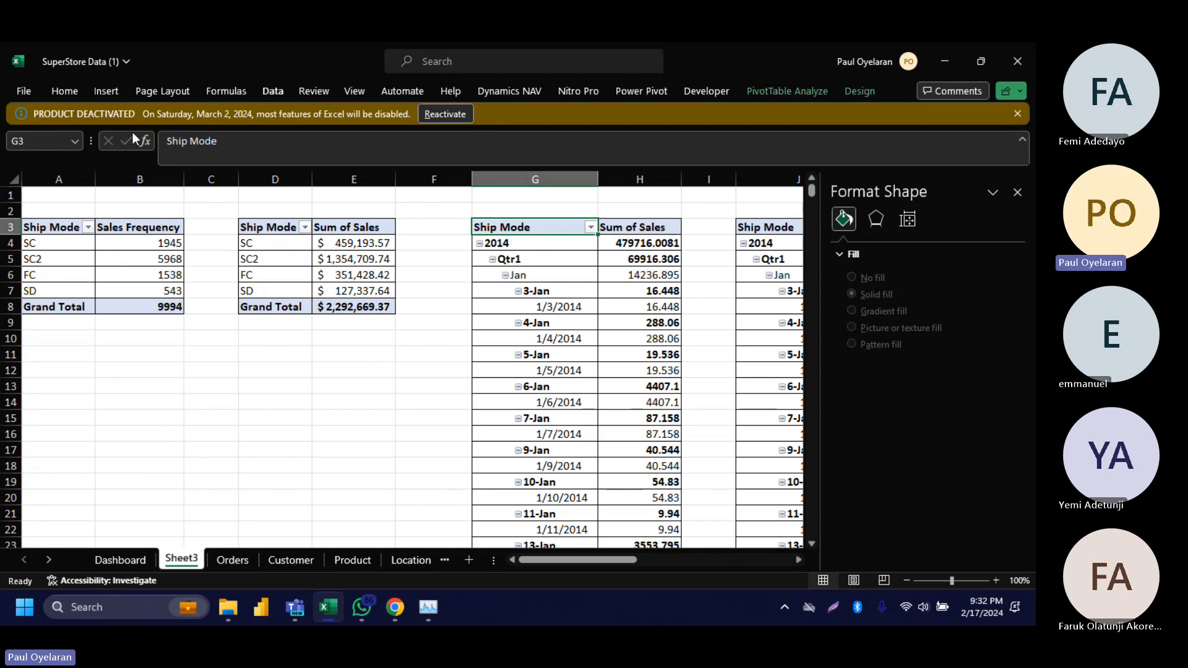
pyautogui.click(325, 349)
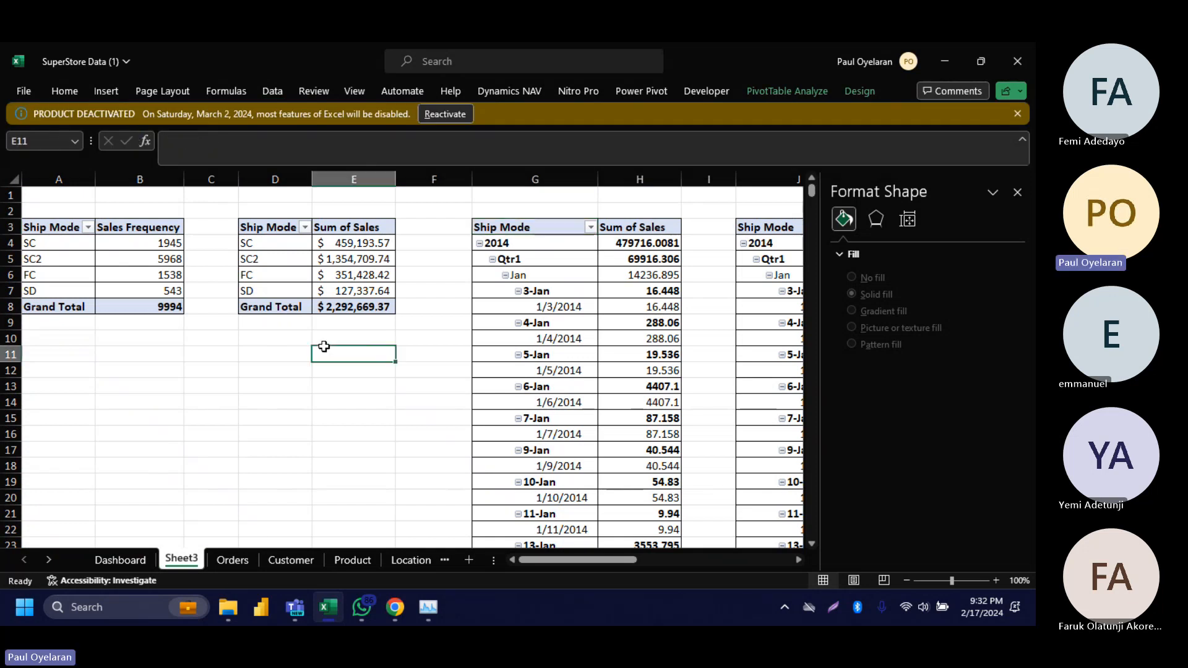
pyautogui.hscroll(3, 325, 350)
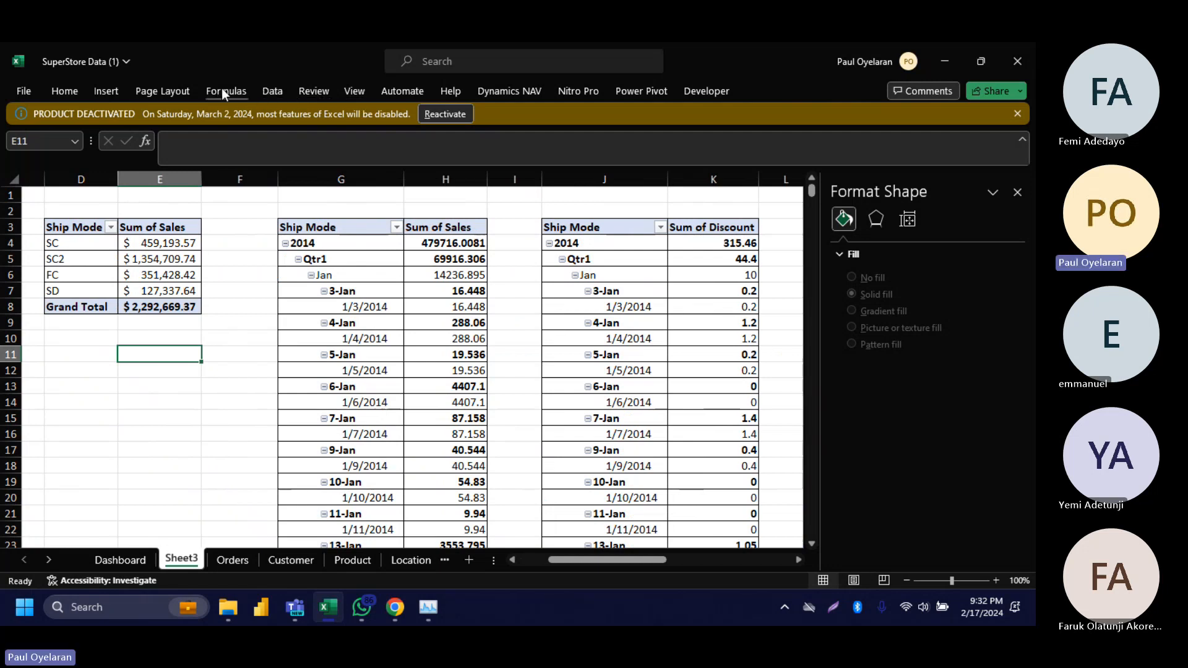
pyautogui.click(120, 90)
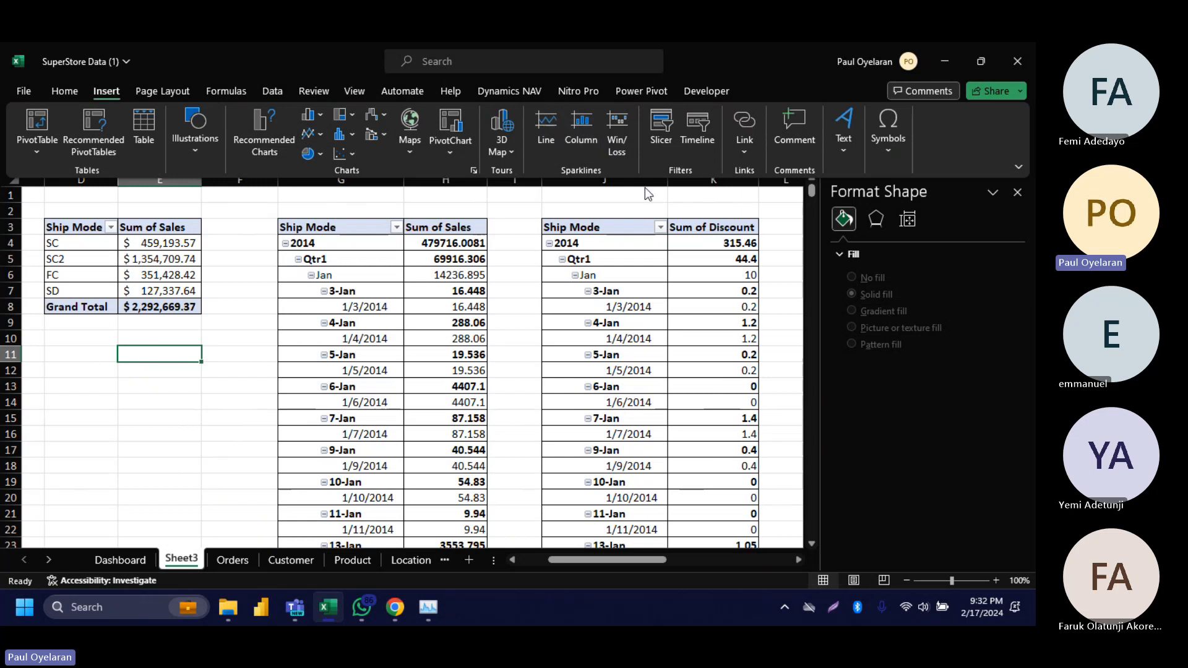
pyautogui.click(664, 109)
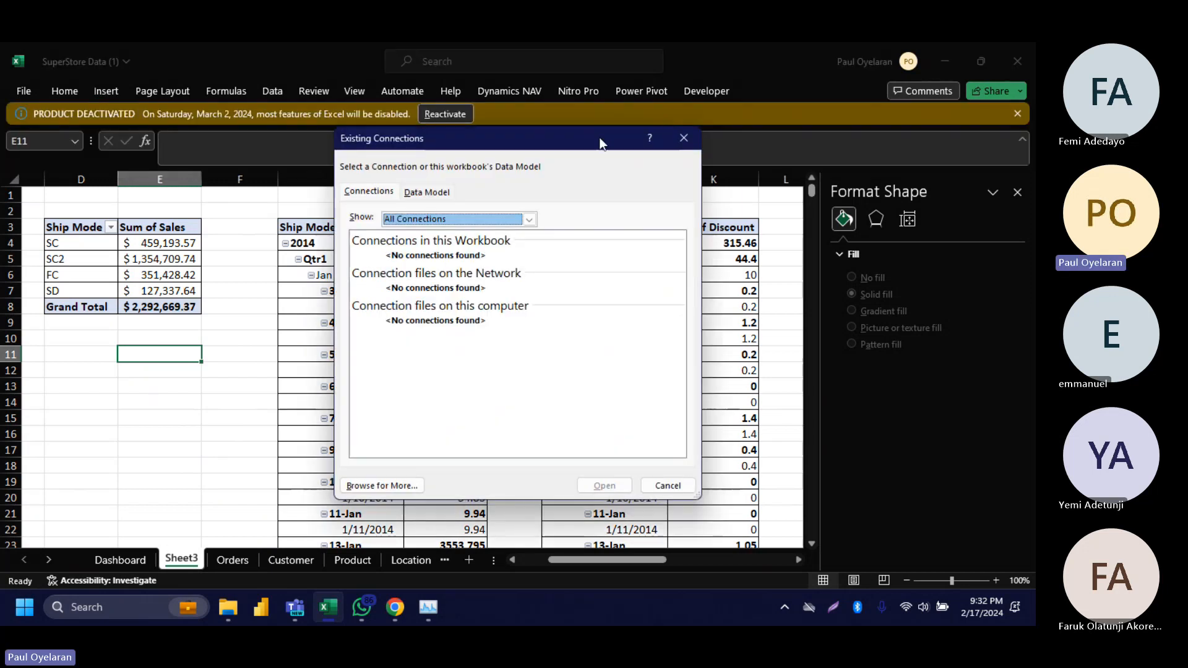
pyautogui.click(668, 486)
# Step: Insert a Month slicer for the date-grouped Sum of Sales pivot table and reduce its height and width
pyautogui.click(362, 341)
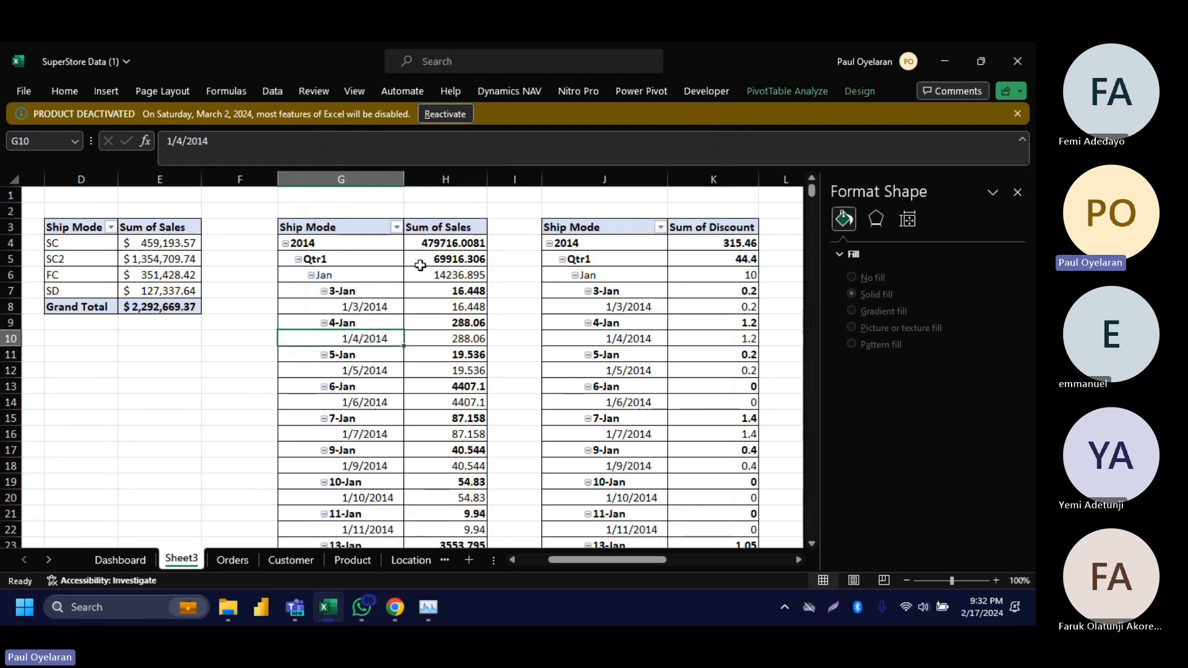
pyautogui.click(124, 90)
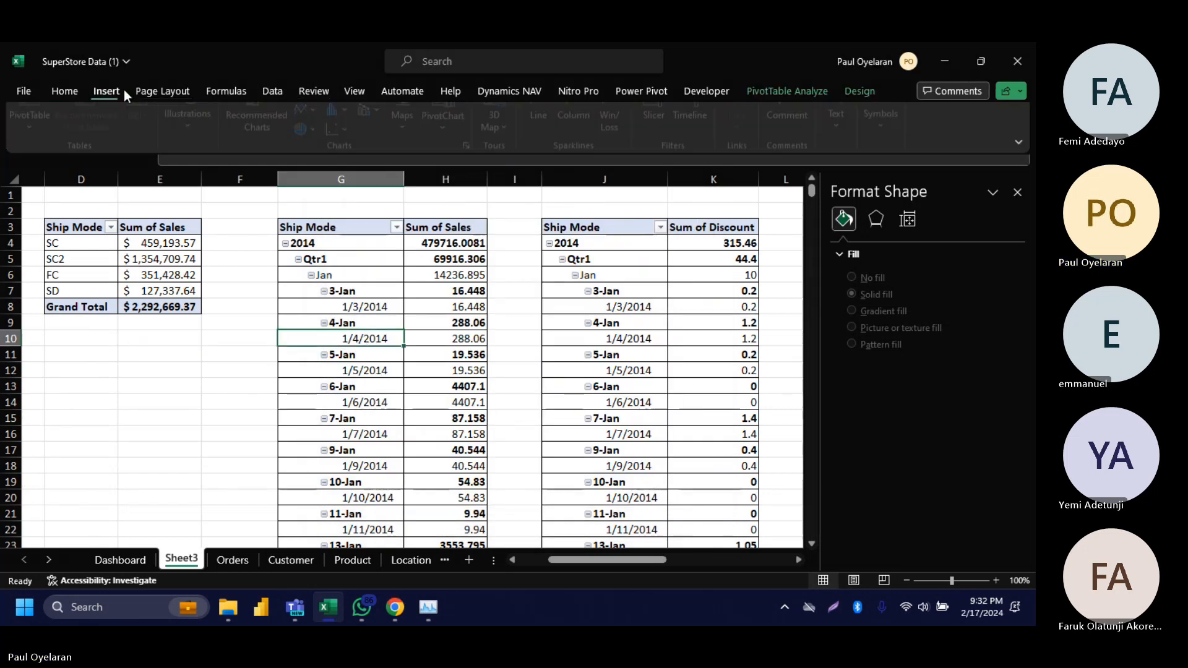
pyautogui.click(660, 127)
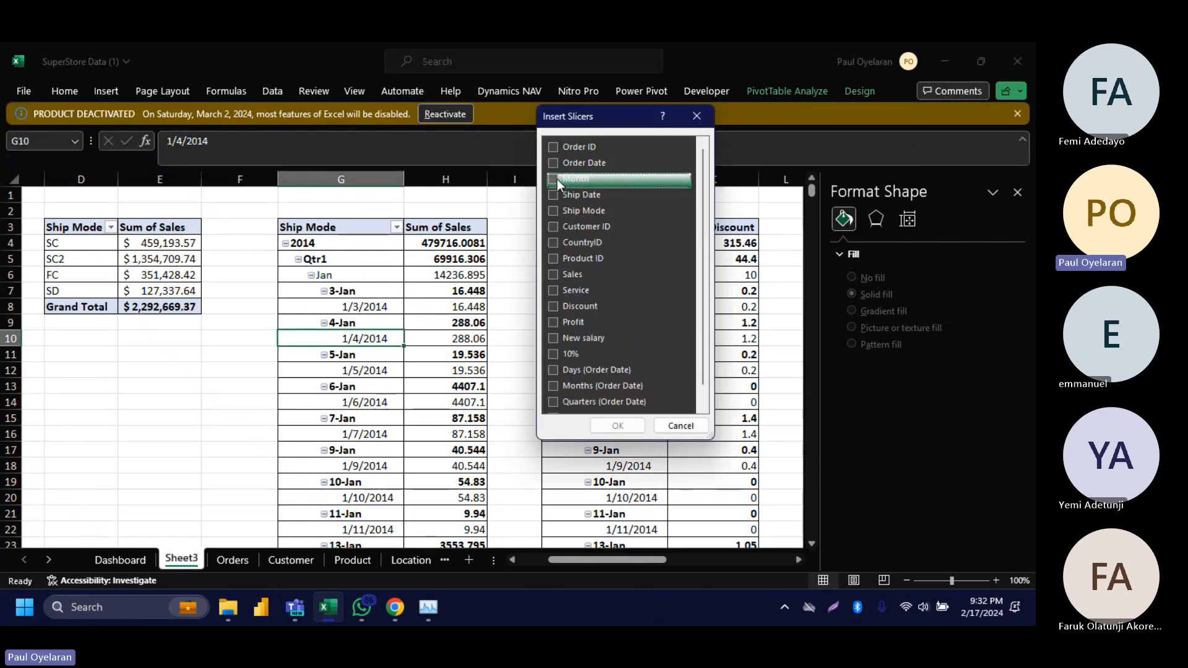
pyautogui.click(552, 179)
pyautogui.click(618, 426)
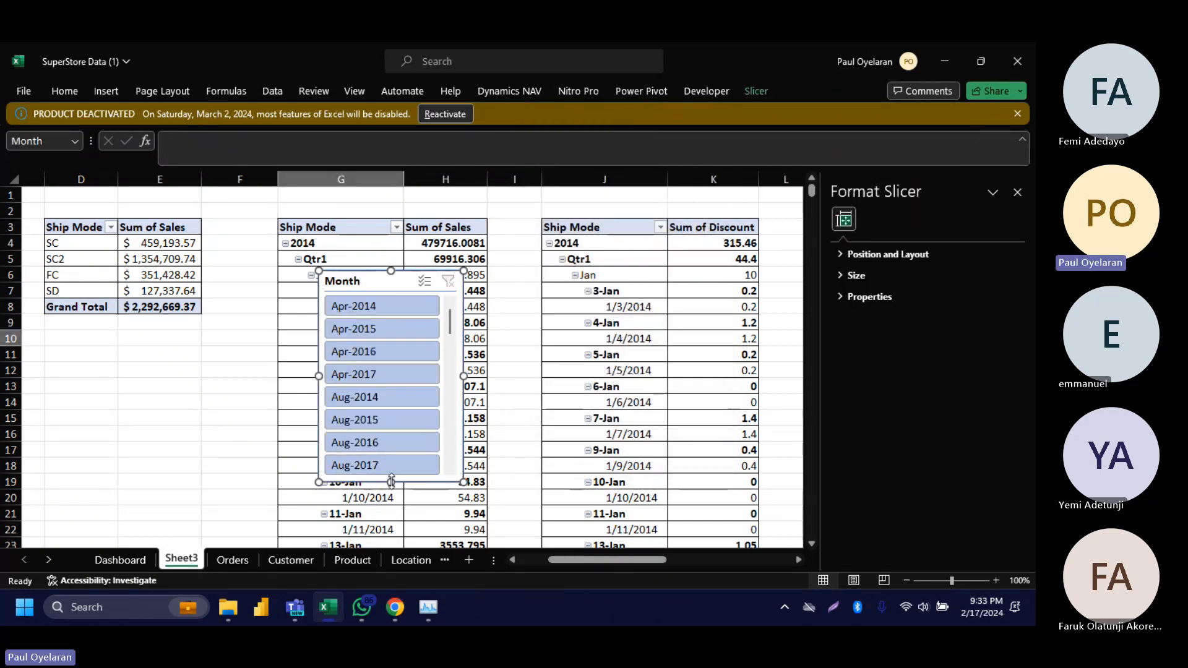
pyautogui.moveTo(391, 482); pyautogui.dragTo(391, 387)
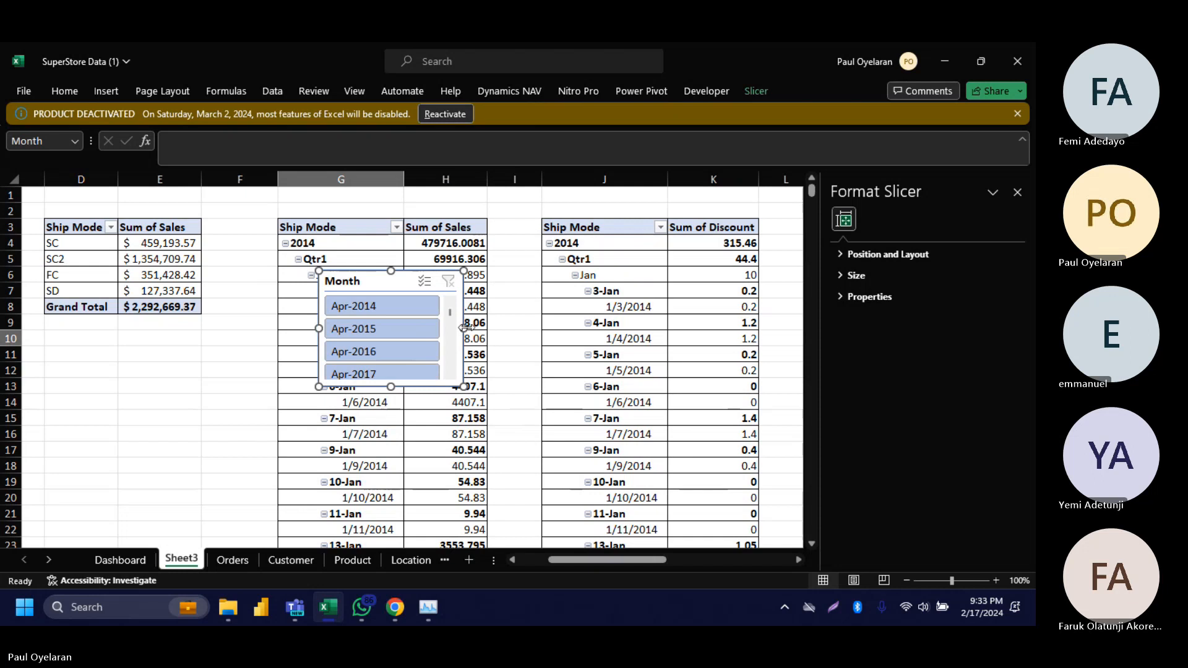
pyautogui.moveTo(464, 328); pyautogui.dragTo(436, 328)
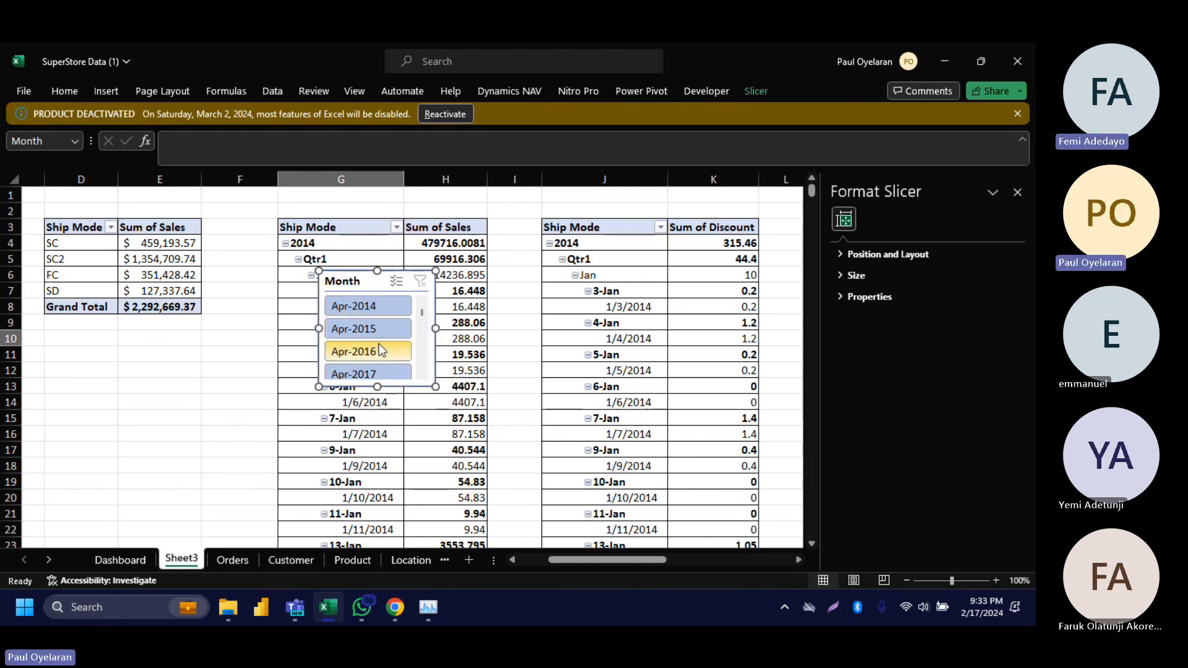
# Step: Move the Month slicer from Sheet3 to the Dashboard sheet, placing it below the Ship Mode slicer
pyautogui.scroll(-2, 400, 312)
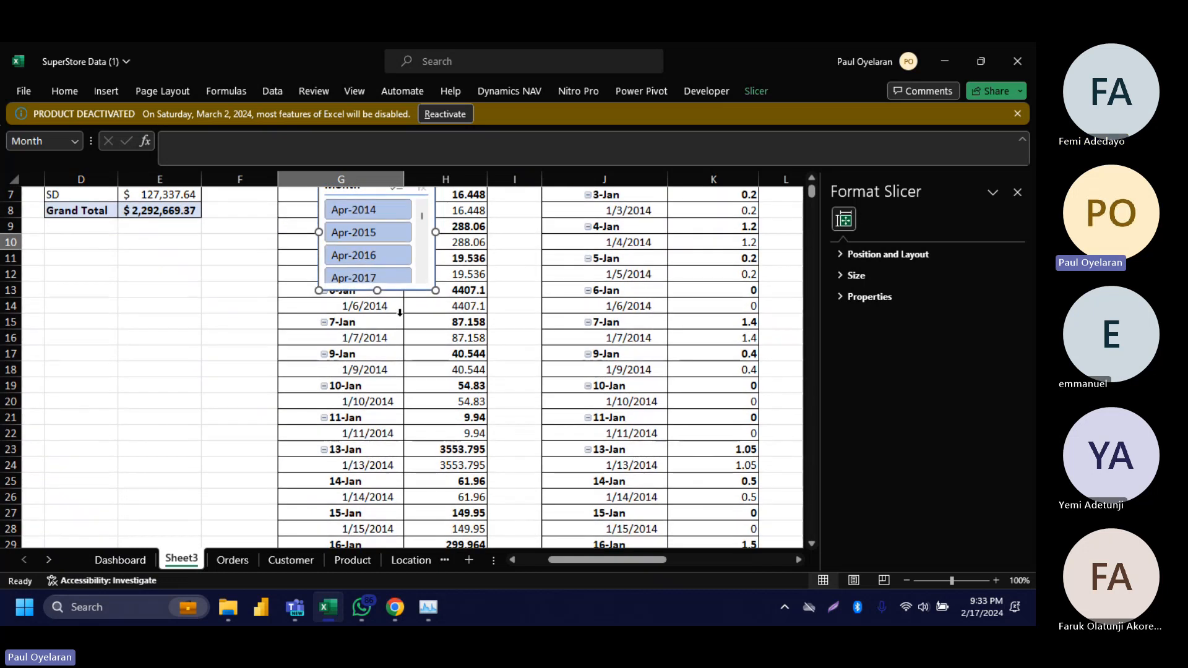
pyautogui.press('Delete')
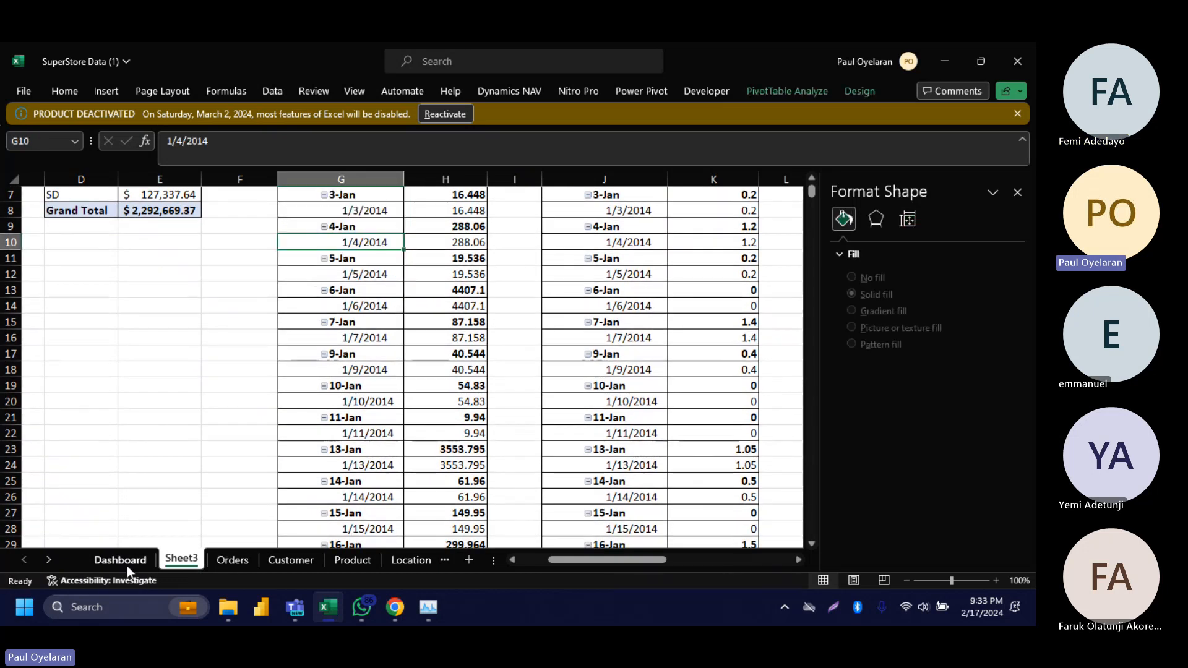
pyautogui.click(120, 560)
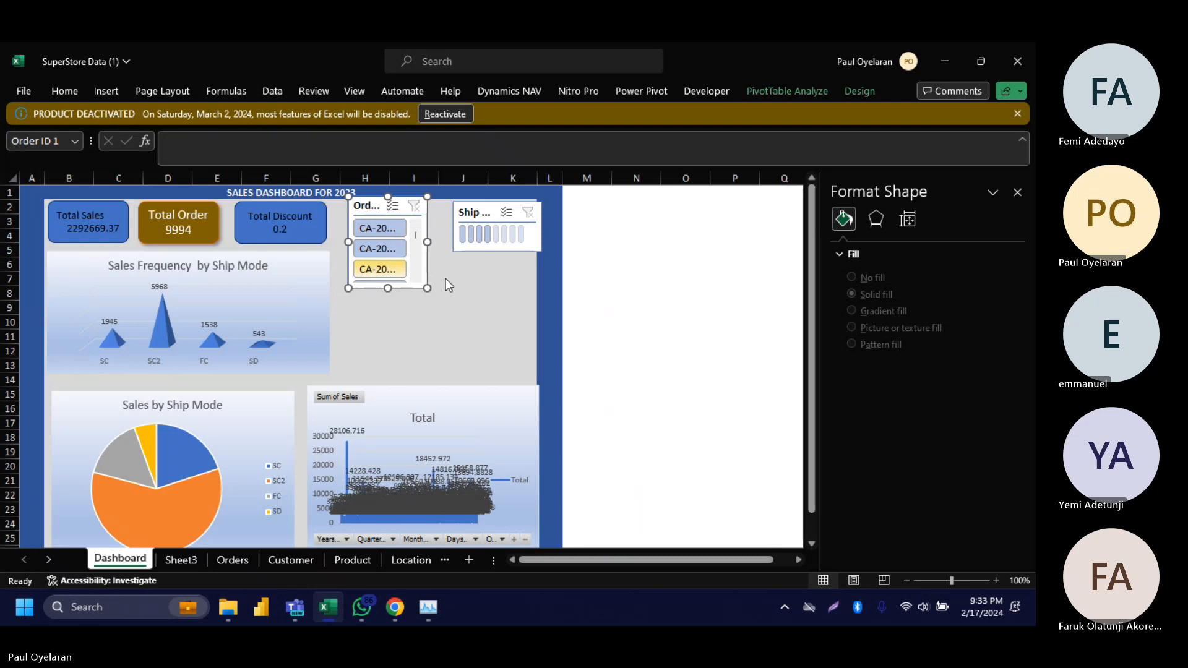
pyautogui.click(446, 279)
pyautogui.hotkey('ctrl', 'v')
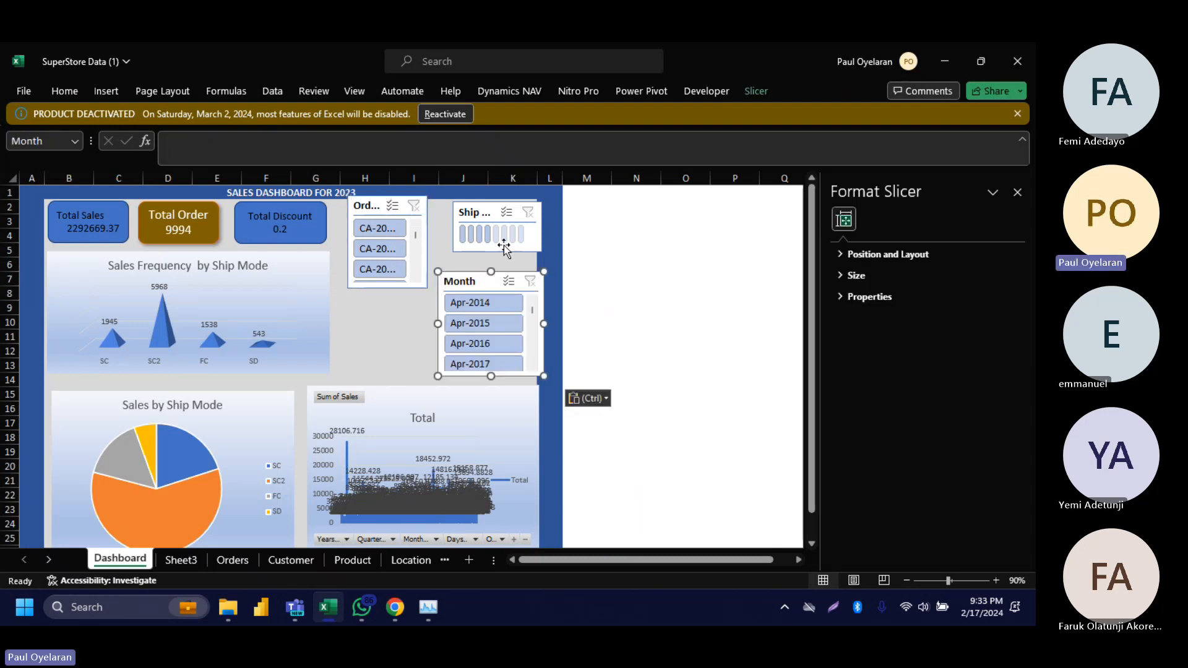
# Step: Delete the Ship Mode slicer from the dashboard
pyautogui.click(615, 238)
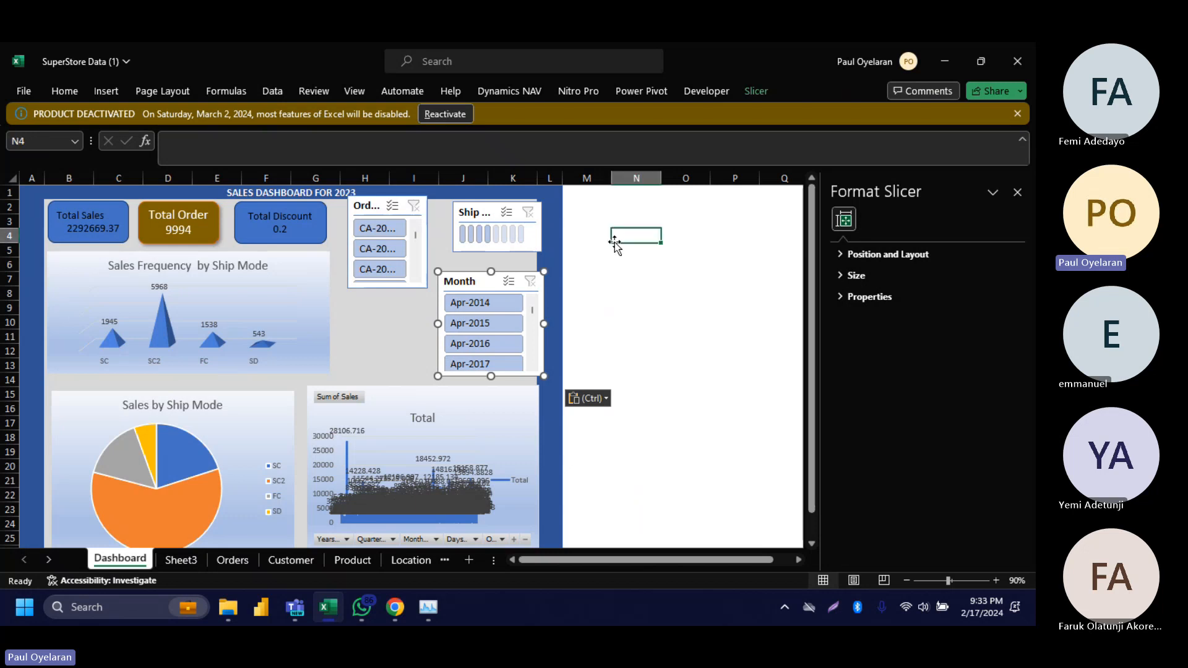
pyautogui.click(539, 236)
pyautogui.press('Delete')
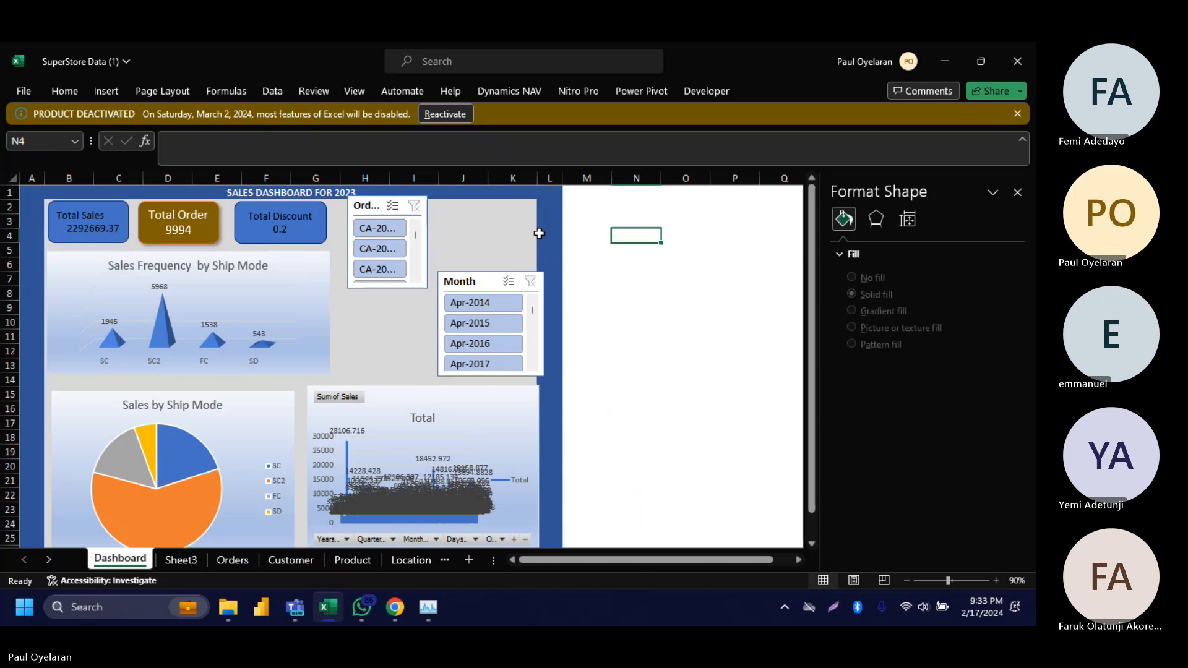
# Step: Resize the Month slicer to about 2.68" high by 1.42" wide beside the Order ID slicer and filter it to Apr-2017
pyautogui.click(491, 272)
pyautogui.moveTo(491, 272); pyautogui.dragTo(492, 201)
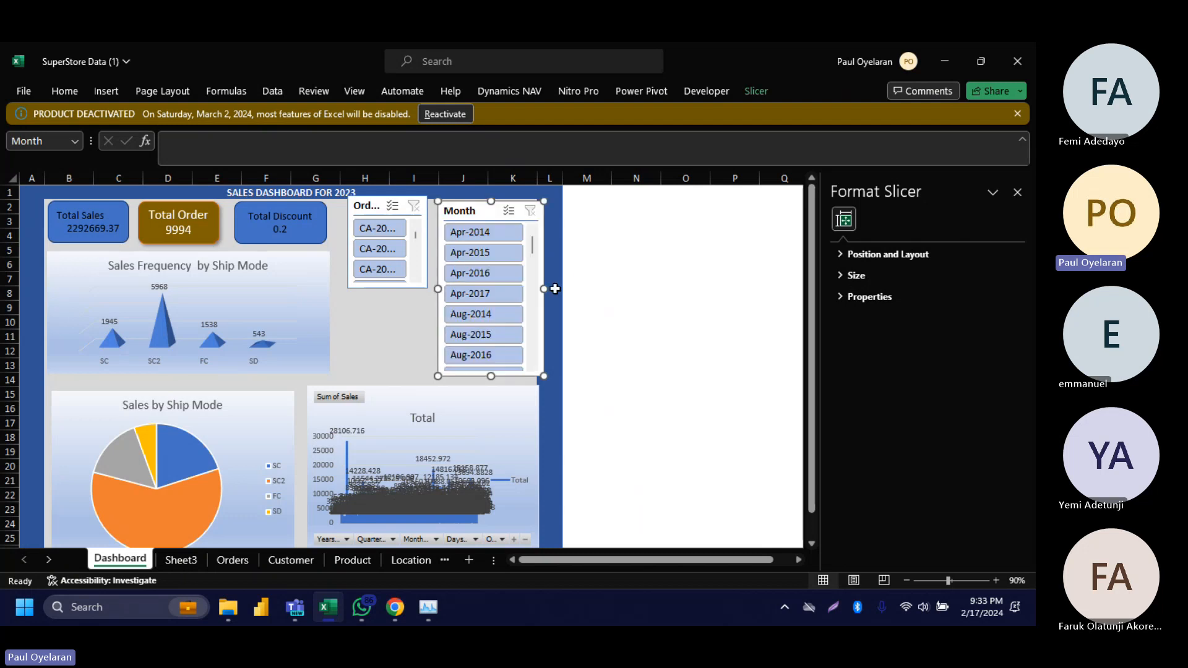
pyautogui.moveTo(543, 289); pyautogui.dragTo(532, 289)
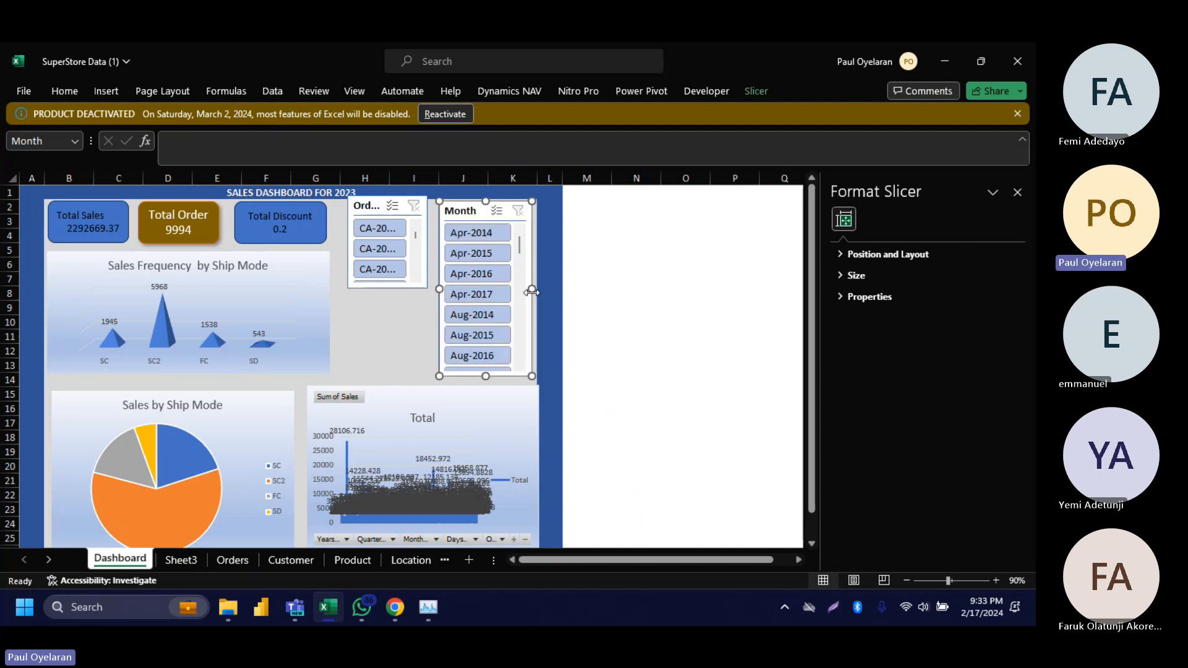
pyautogui.click(477, 273)
pyautogui.click(494, 294)
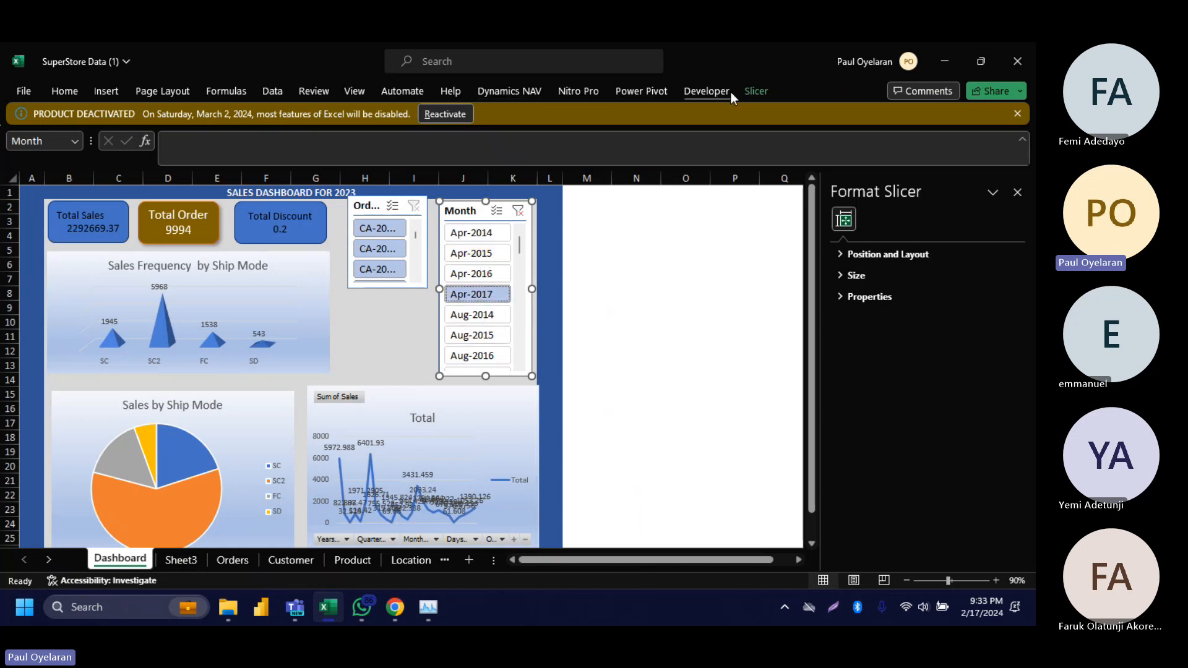
# Step: Connect the Month slicer to PivotTable1, PivotTable2, PivotTable3, ship mode frequency and ship mode sales on Sheet3
pyautogui.click(756, 92)
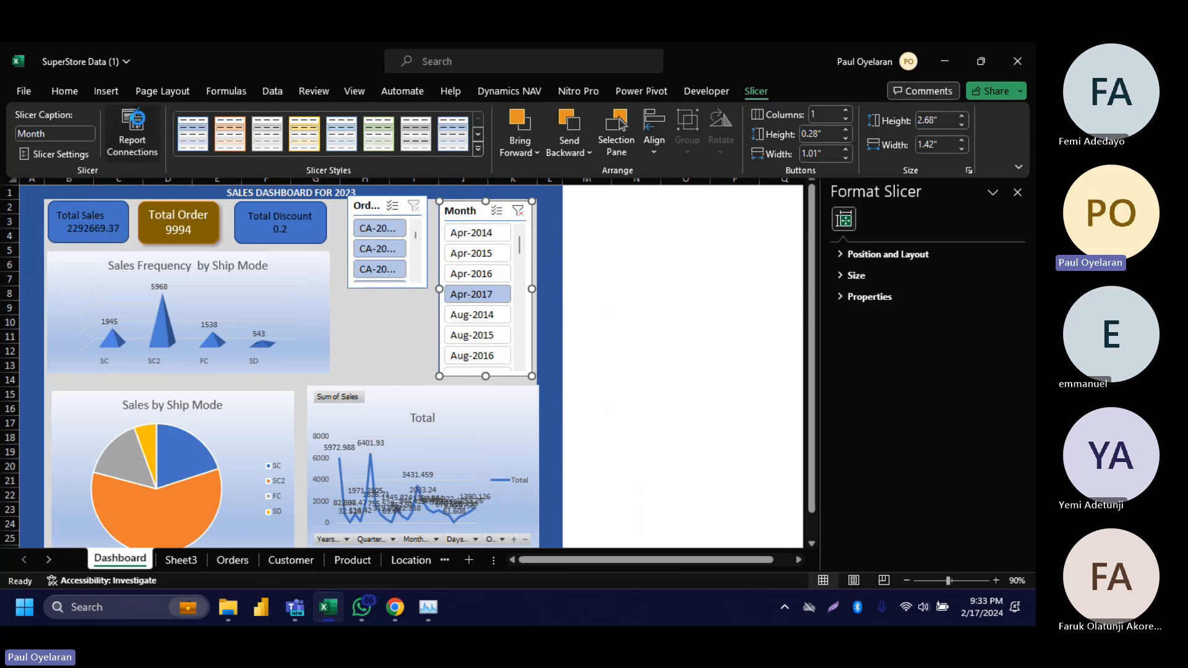
pyautogui.click(135, 126)
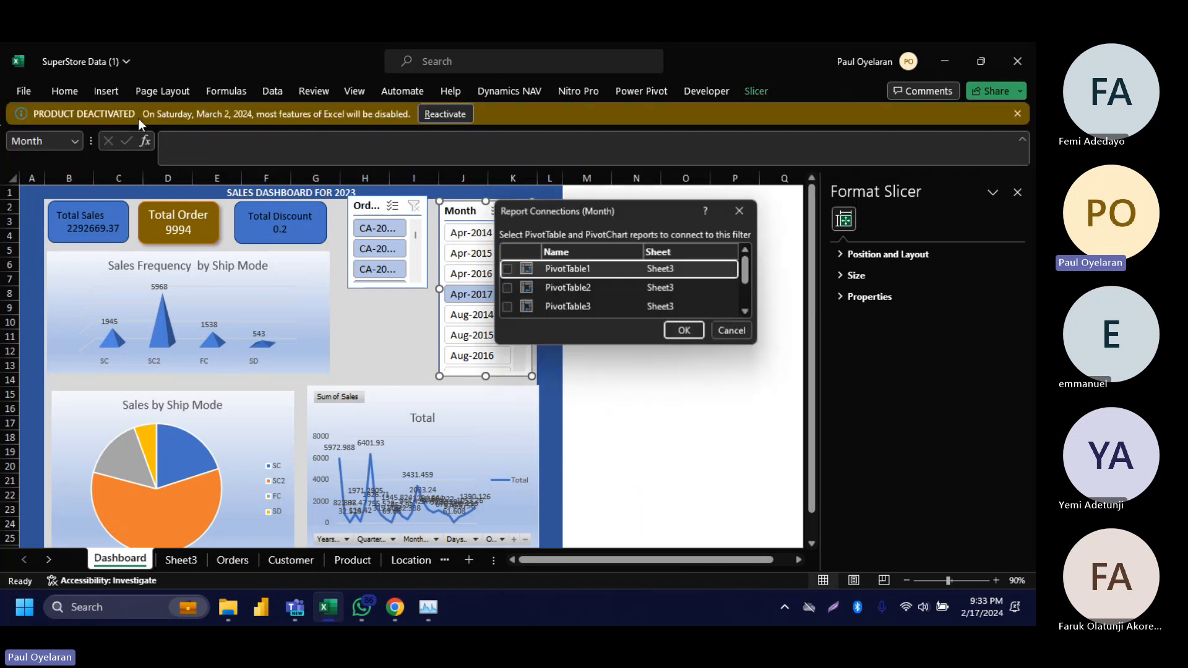
pyautogui.click(507, 269)
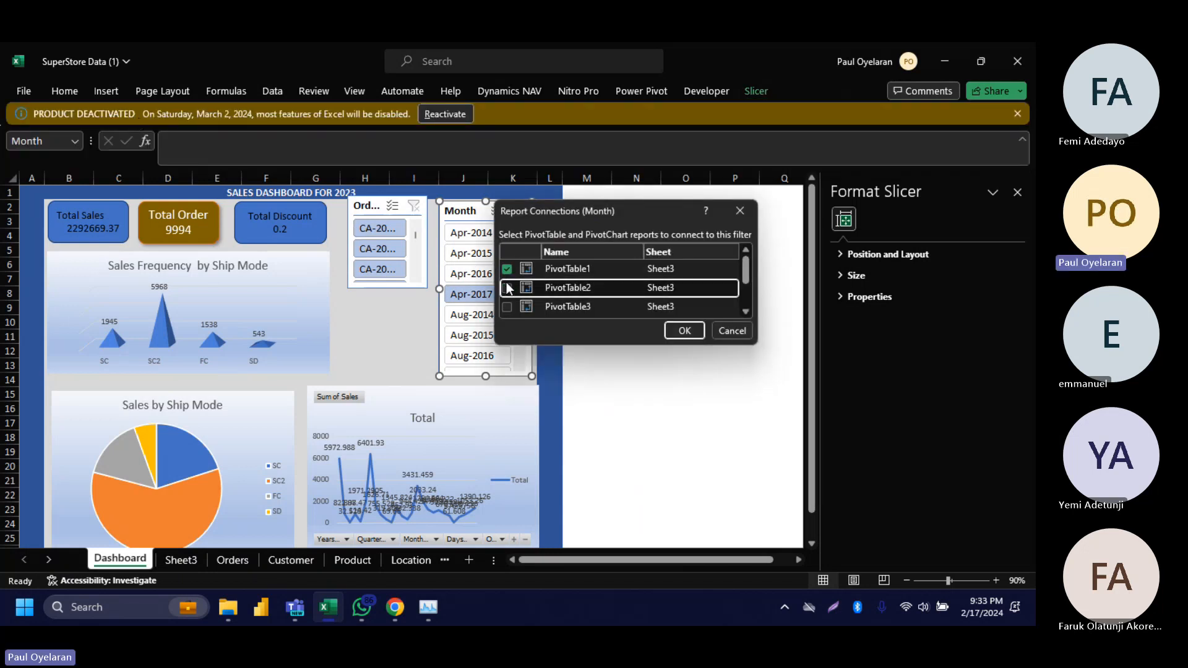
pyautogui.click(507, 307)
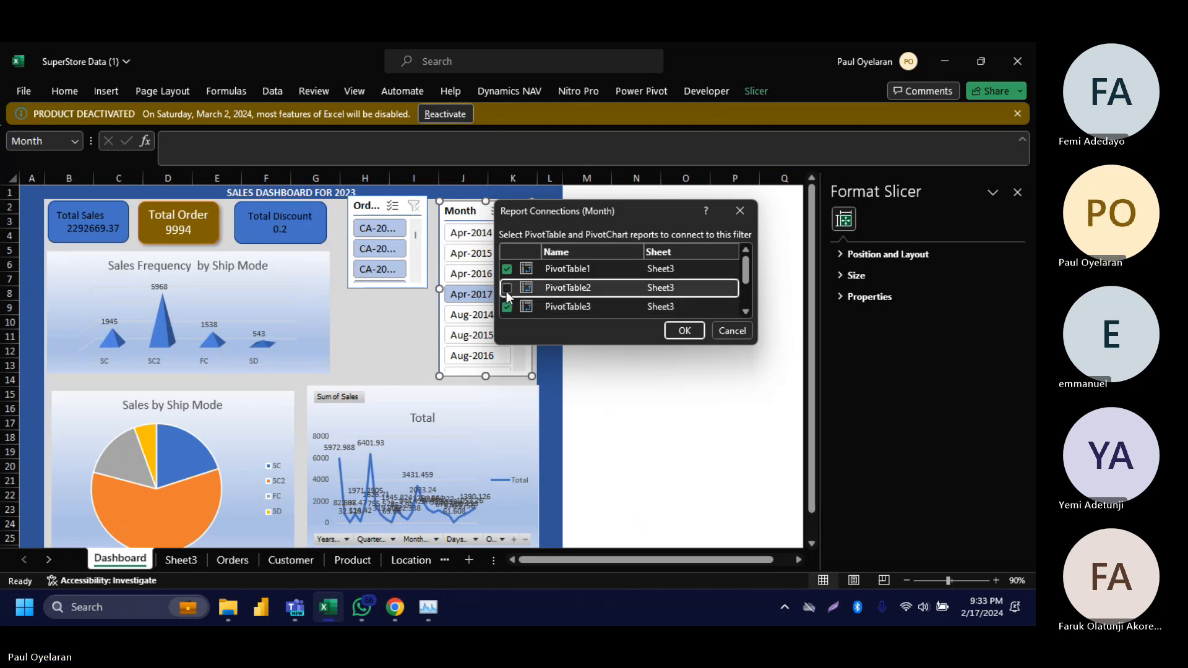
pyautogui.click(506, 289)
pyautogui.scroll(-2, 506, 292)
pyautogui.click(506, 290)
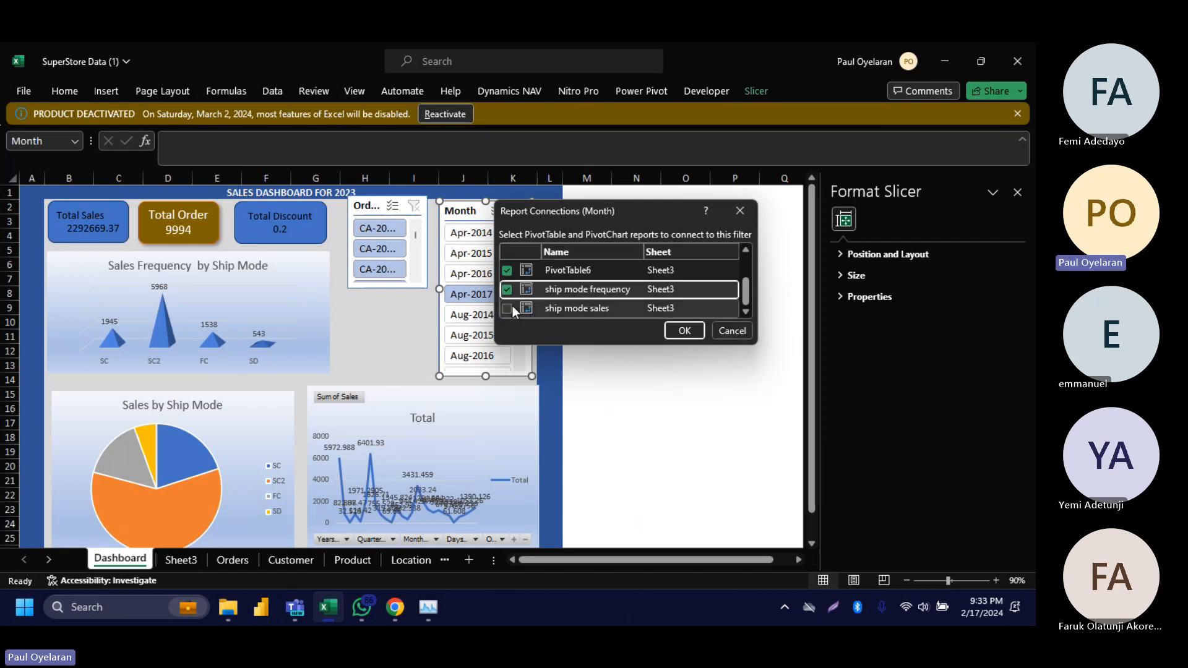
pyautogui.click(507, 309)
pyautogui.scroll(2, 527, 307)
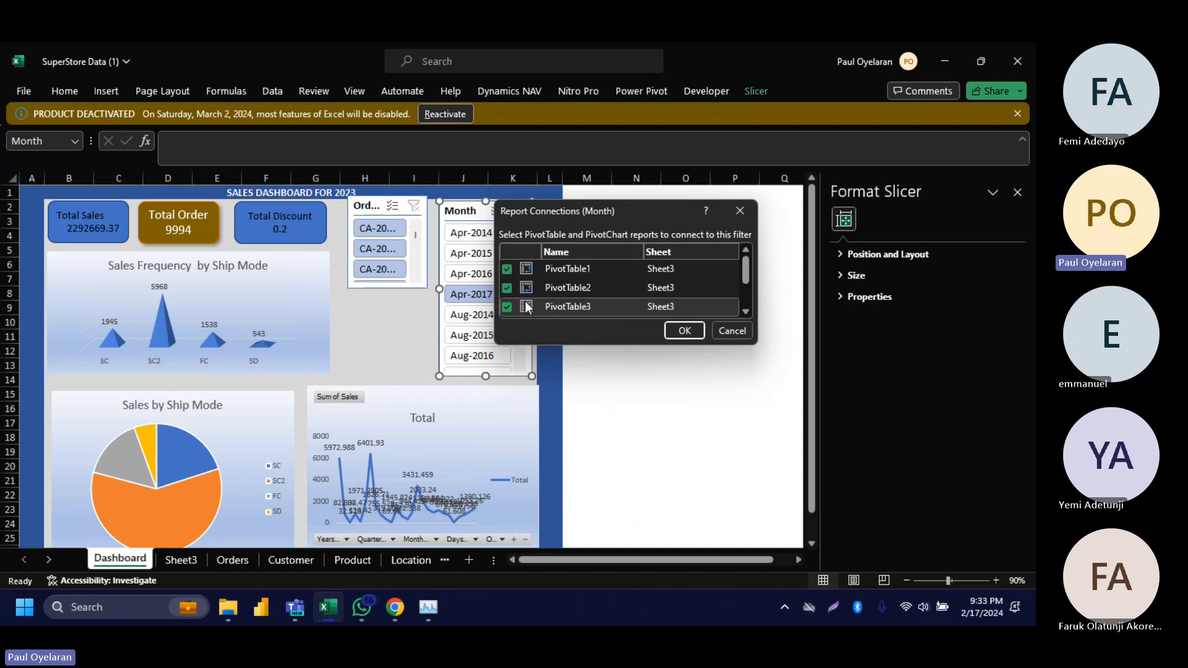
pyautogui.scroll(-2, 527, 308)
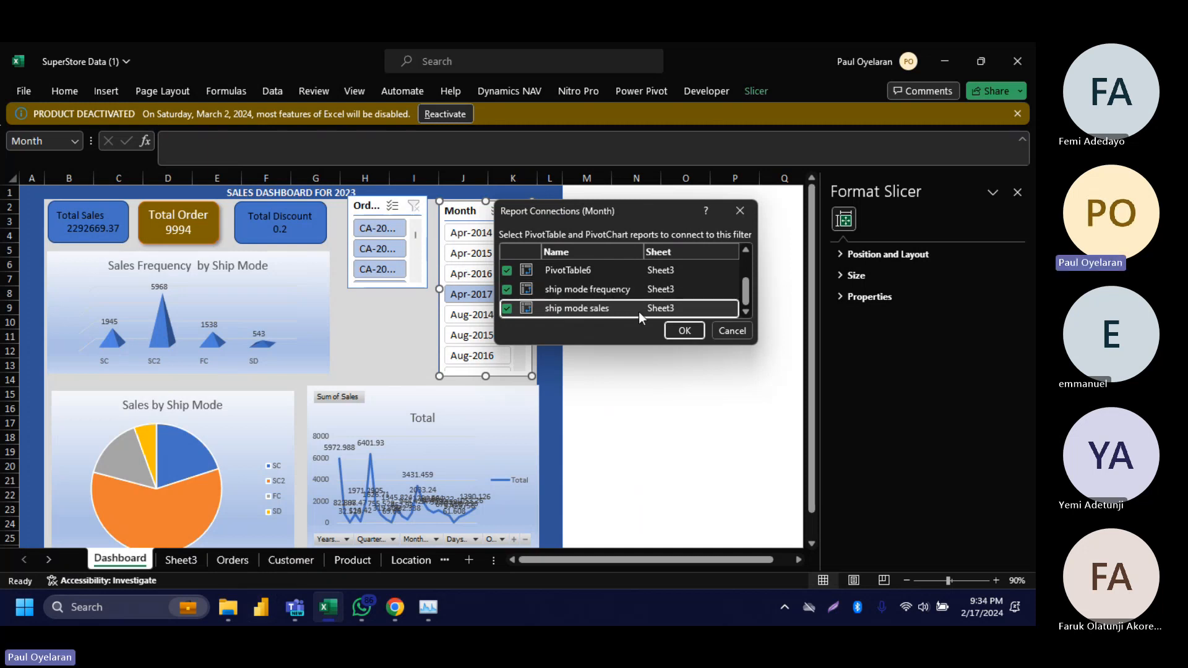
pyautogui.click(684, 331)
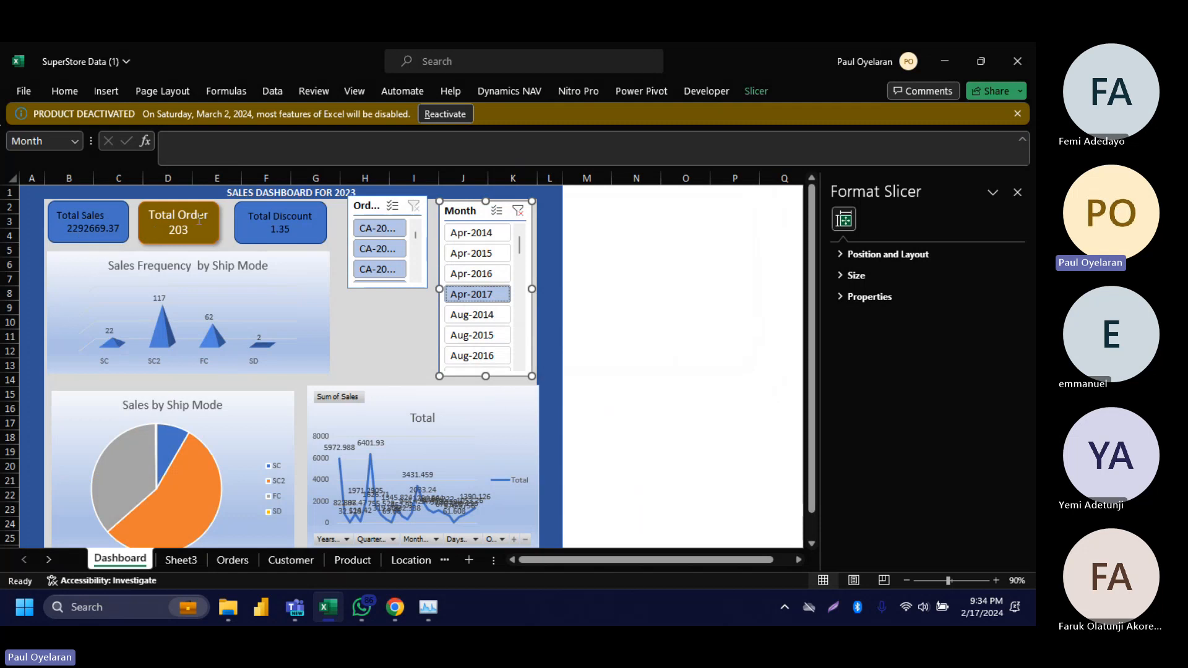
# Step: Filter the Month slicer to Apr-2016 and review which pivot tables it is connected to
pyautogui.click(479, 273)
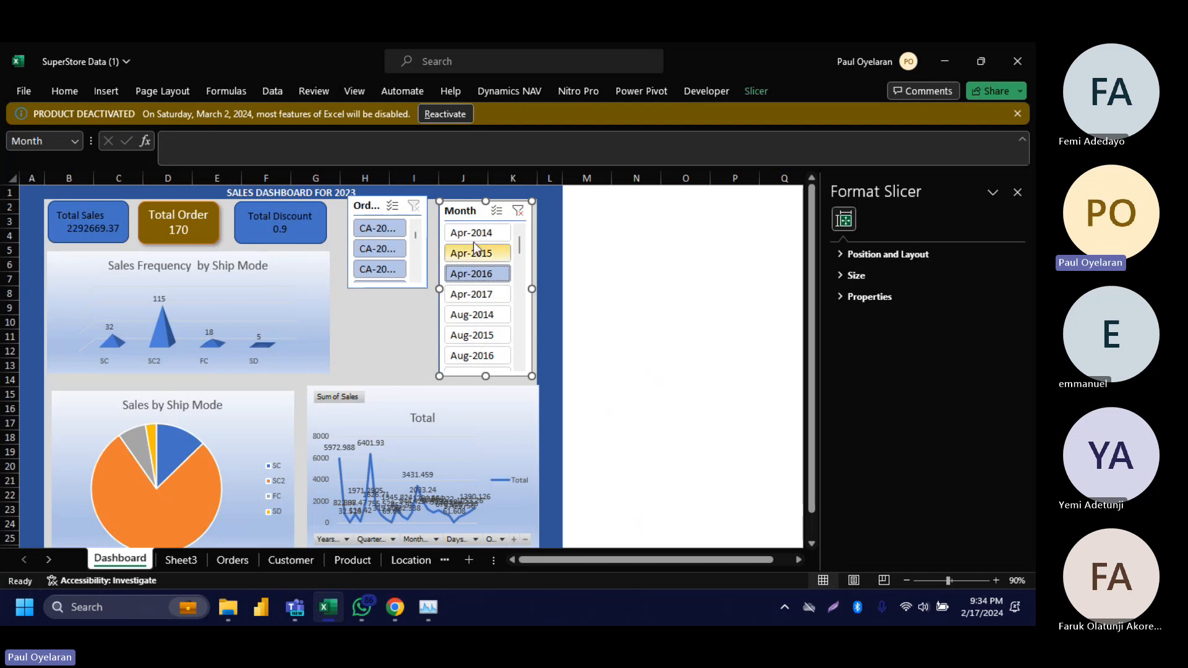
pyautogui.click(742, 91)
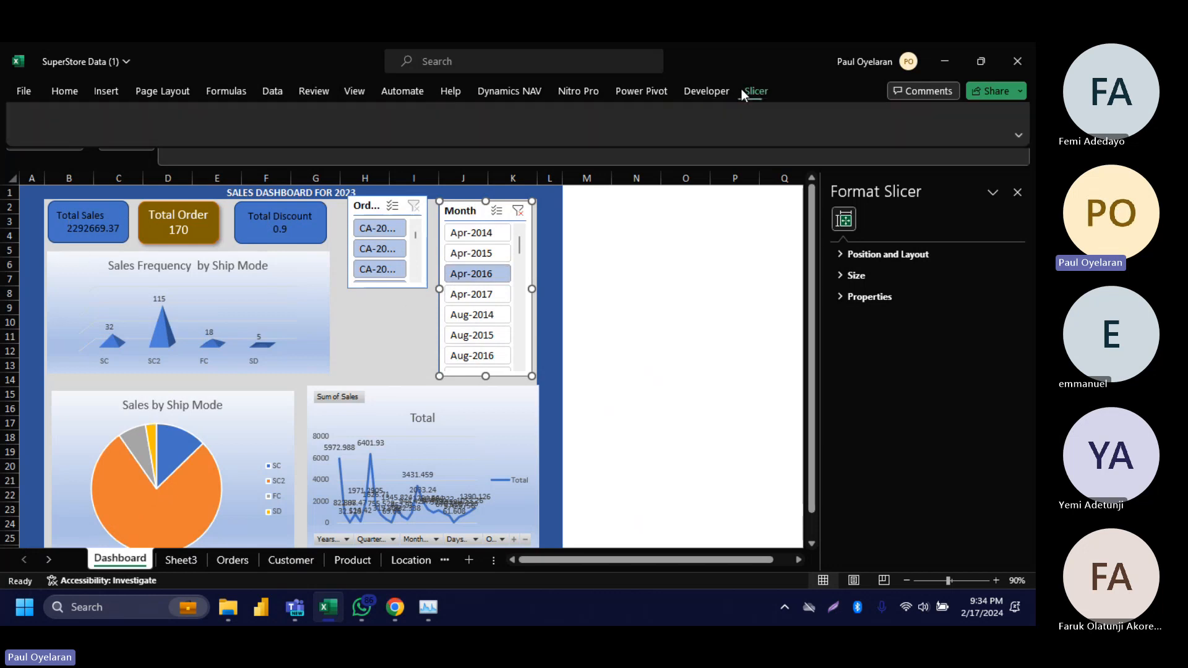
pyautogui.click(131, 134)
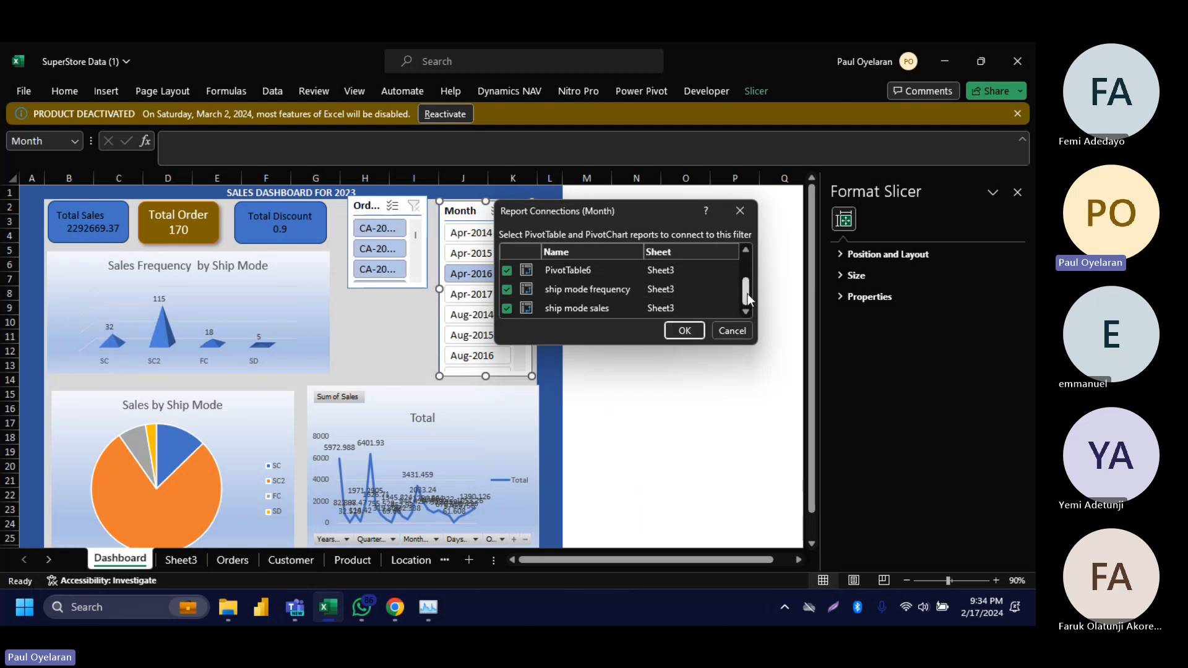
pyautogui.moveTo(749, 293); pyautogui.dragTo(739, 364)
pyautogui.click(731, 331)
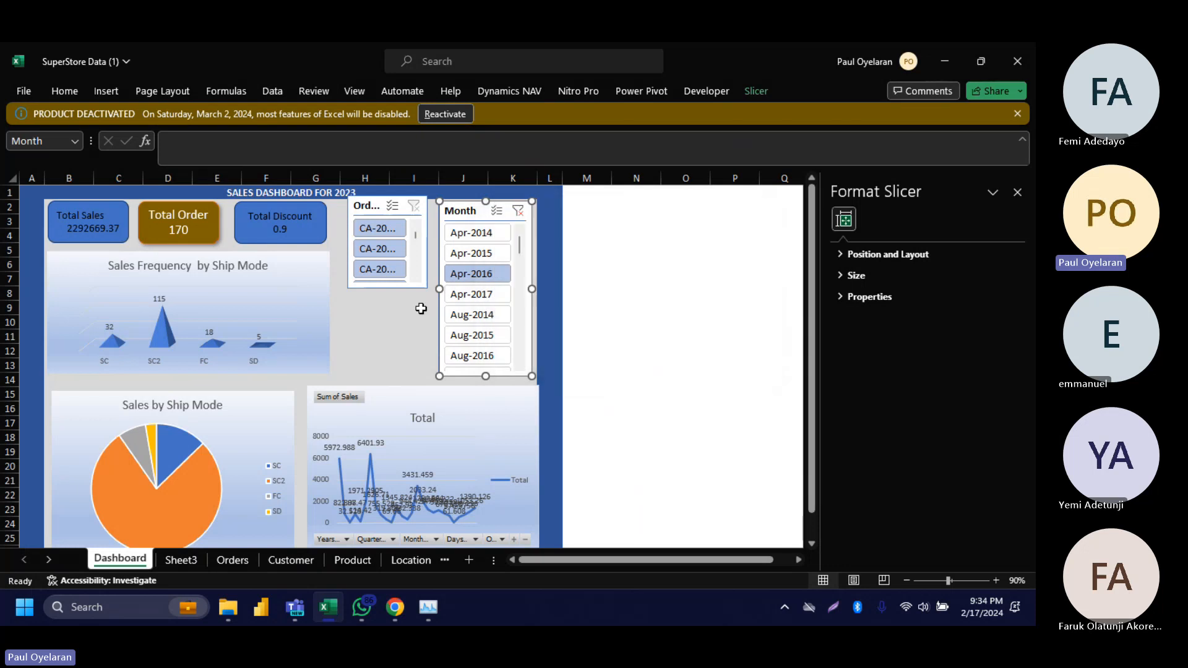
# Step: Inspect the Total Order card's cell link while switching the Month slicer to Apr-2017 and back to Apr-2016
pyautogui.click(202, 226)
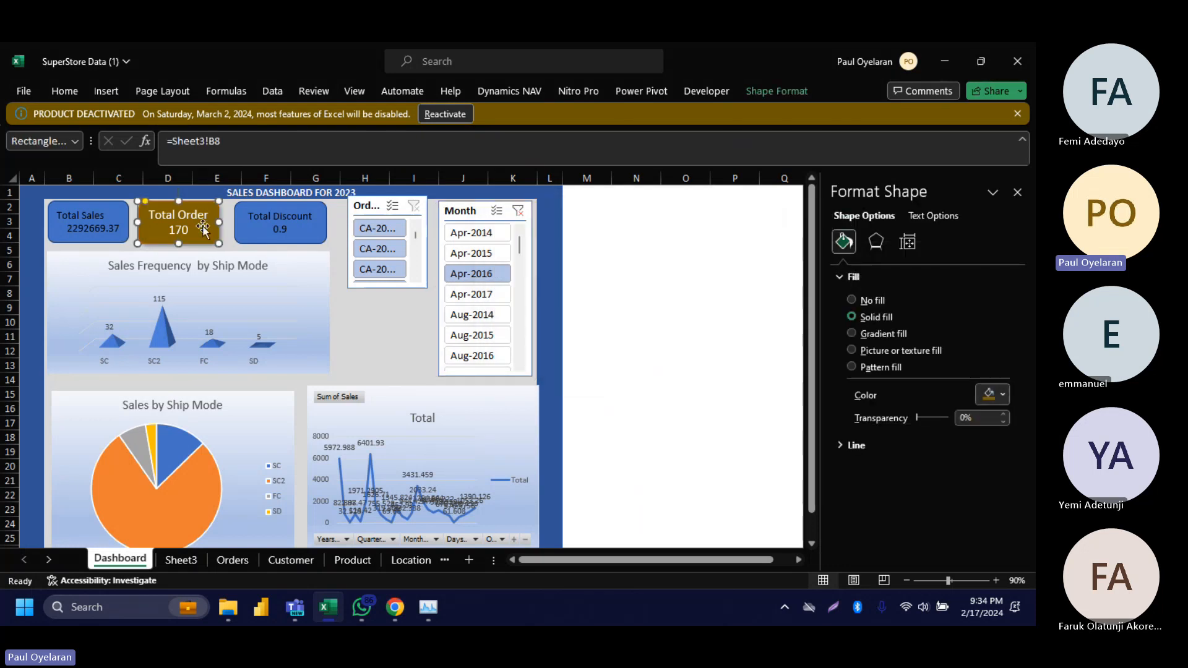
pyautogui.click(485, 294)
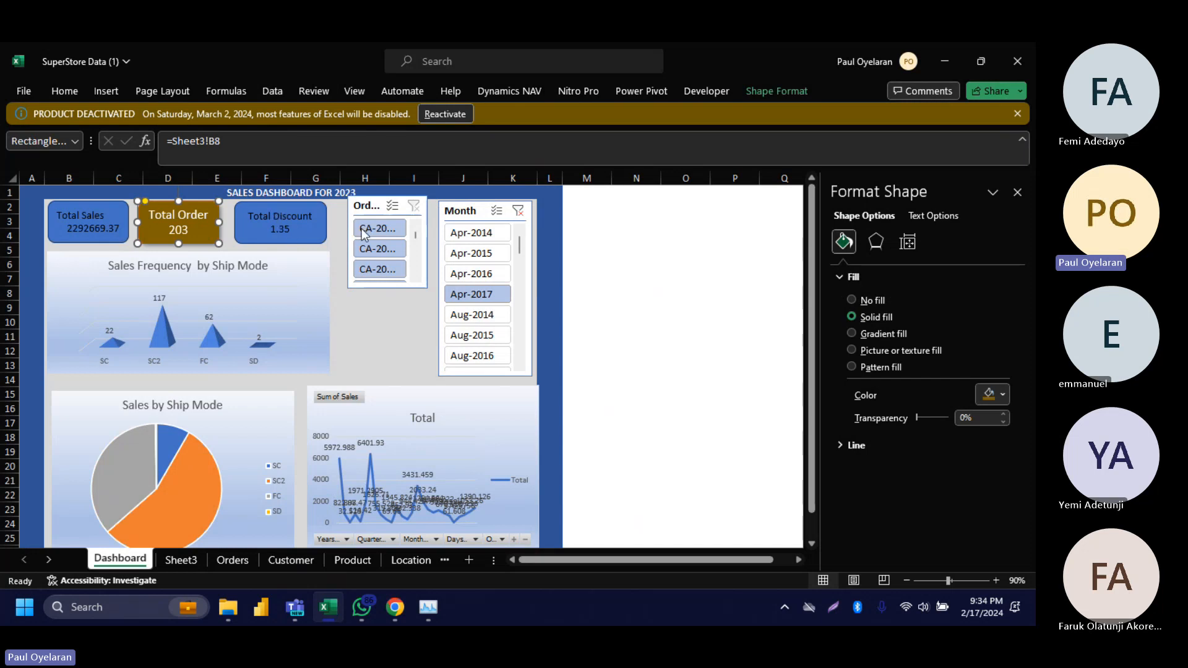
pyautogui.click(489, 274)
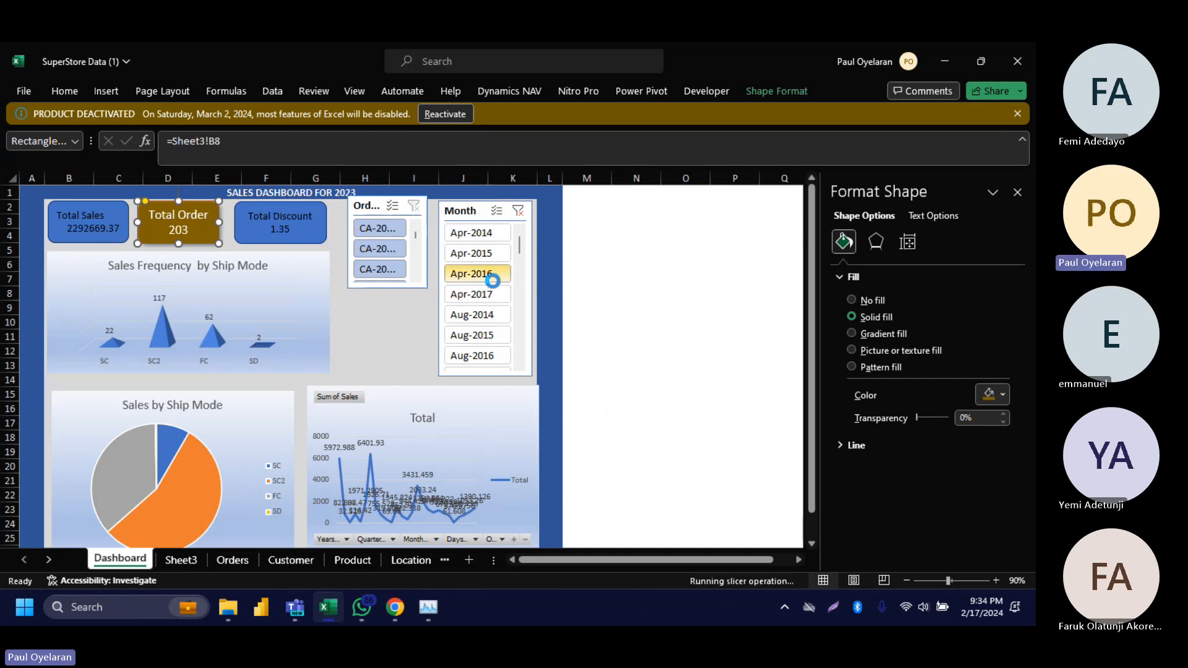
# Step: Remove the cell link formula from the Total Sales card and filter the Month slicer to Apr-2017
pyautogui.click(102, 230)
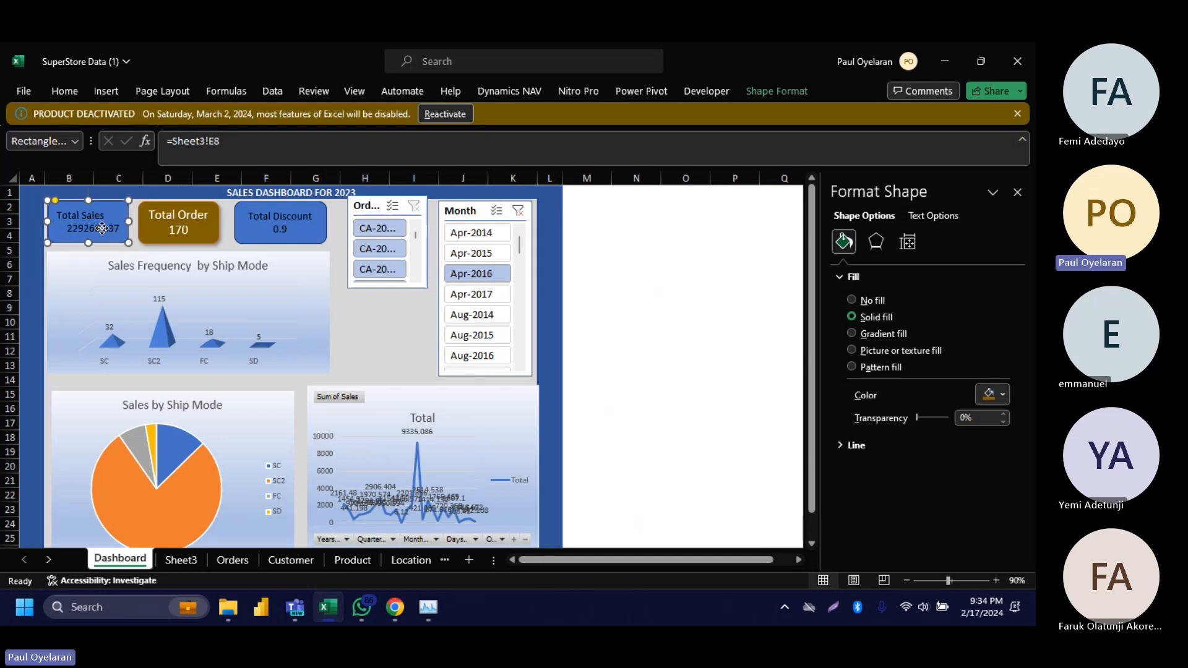
pyautogui.click(235, 143)
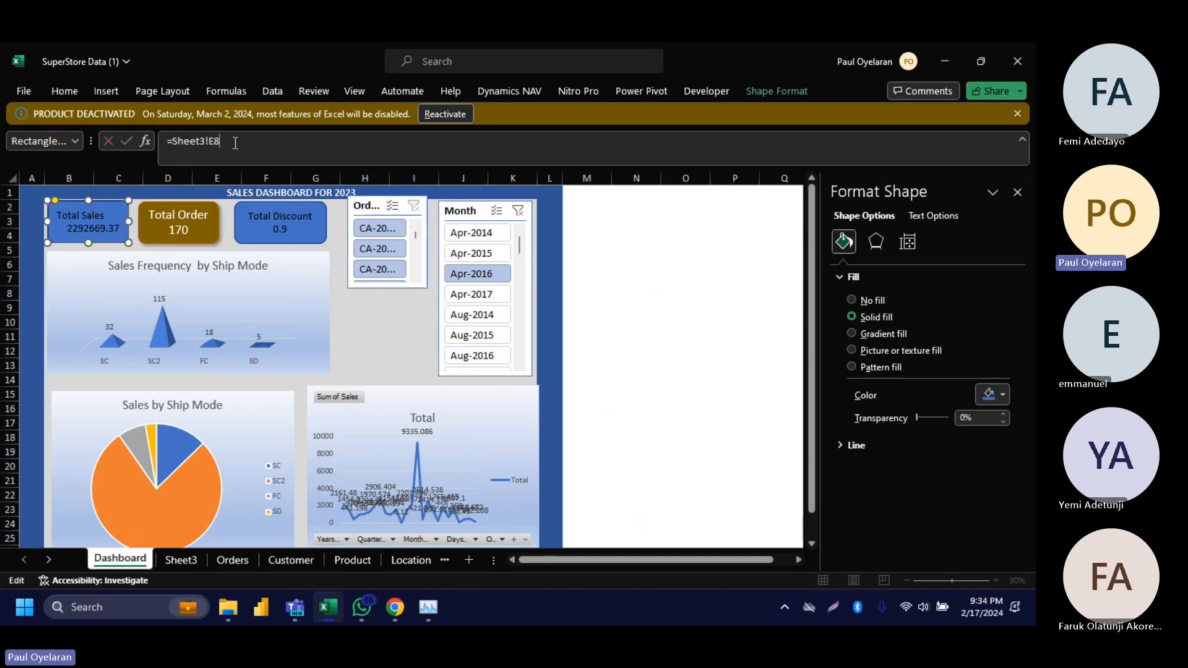
pyautogui.press('BackSpace')
pyautogui.press('BackSpace')
pyautogui.press('BackSpace')
pyautogui.press('BackSpace')
pyautogui.press('BackSpace')
pyautogui.press('BackSpace')
pyautogui.press('BackSpace')
pyautogui.press('BackSpace')
pyautogui.press('BackSpace')
pyautogui.press('BackSpace')
pyautogui.press('Return')
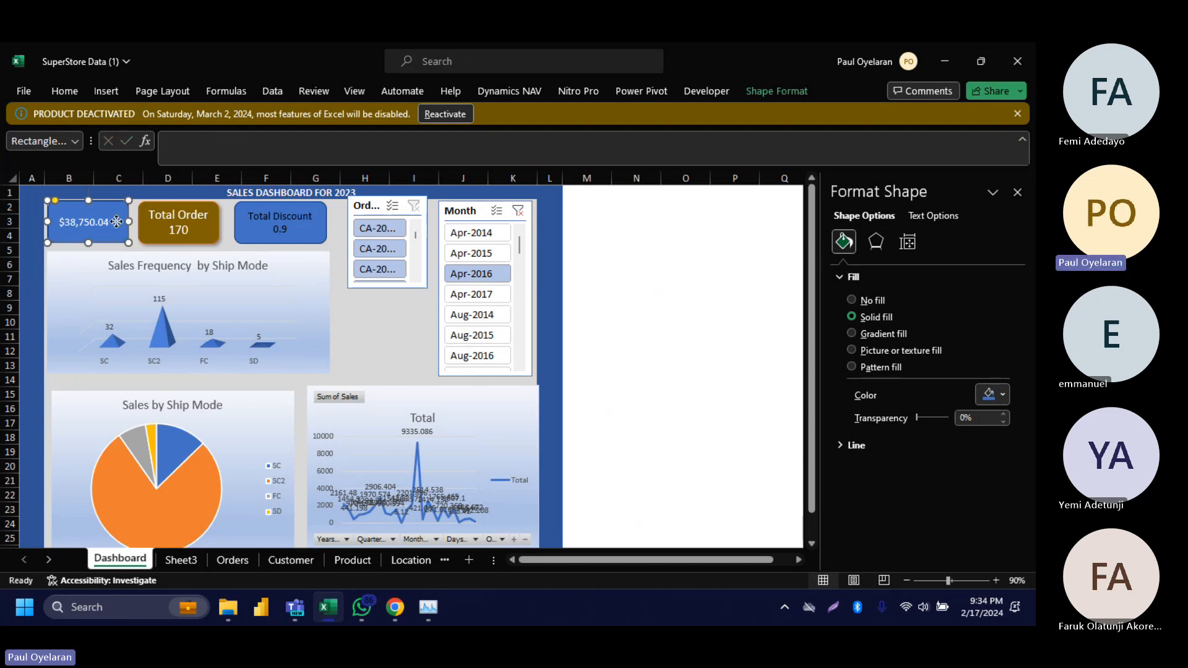
pyautogui.moveTo(116, 221)
pyautogui.mouseDown()
pyautogui.moveTo(121, 242)
pyautogui.moveTo(115, 221)
pyautogui.mouseUp()
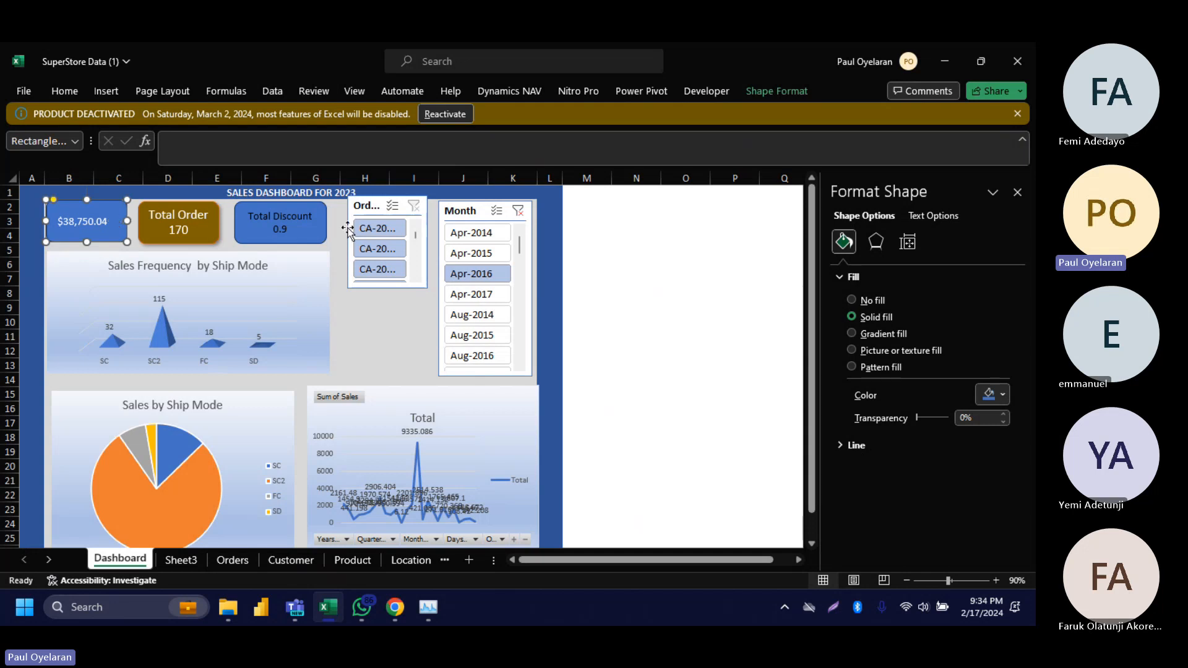
pyautogui.click(484, 297)
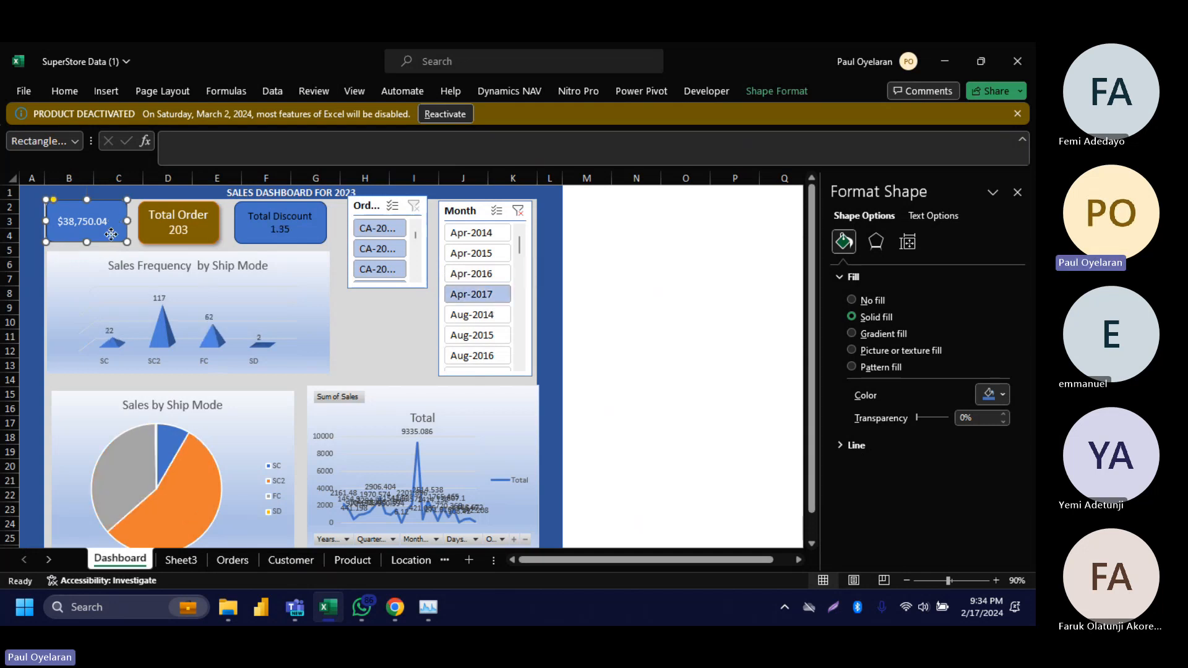
# Step: Delete the leftover amount text from the sales card and reposition the card beside the Total Order card
pyautogui.moveTo(111, 234)
pyautogui.mouseDown()
pyautogui.moveTo(117, 262)
pyautogui.moveTo(104, 245)
pyautogui.mouseUp()
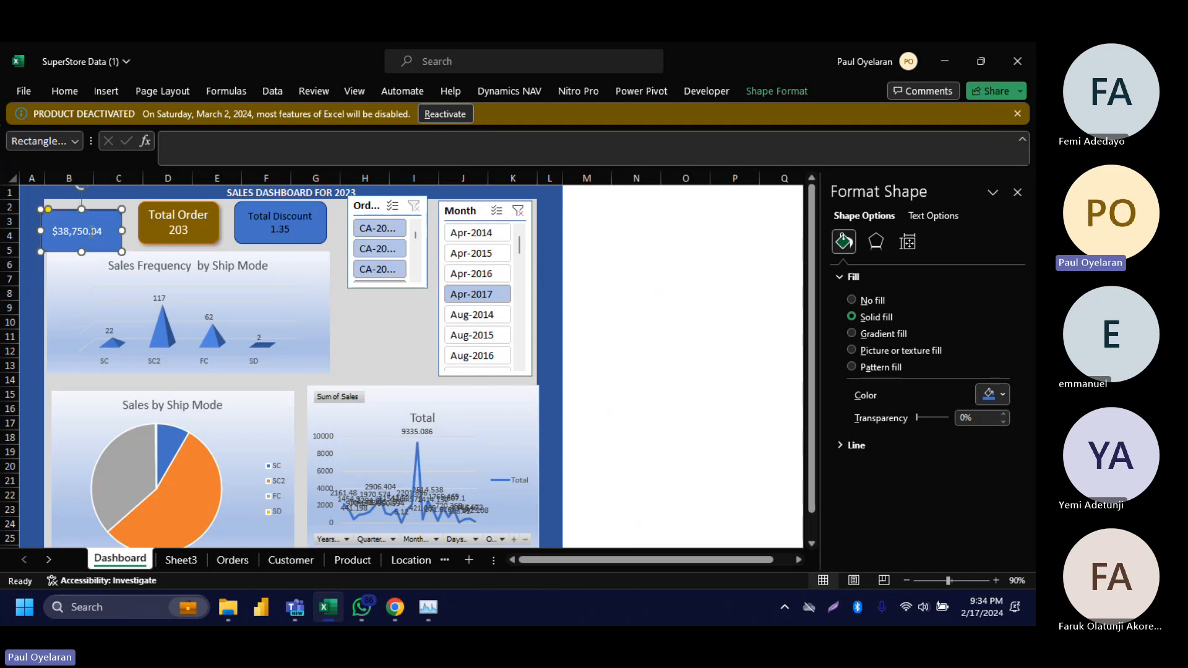
pyautogui.doubleClick(90, 232)
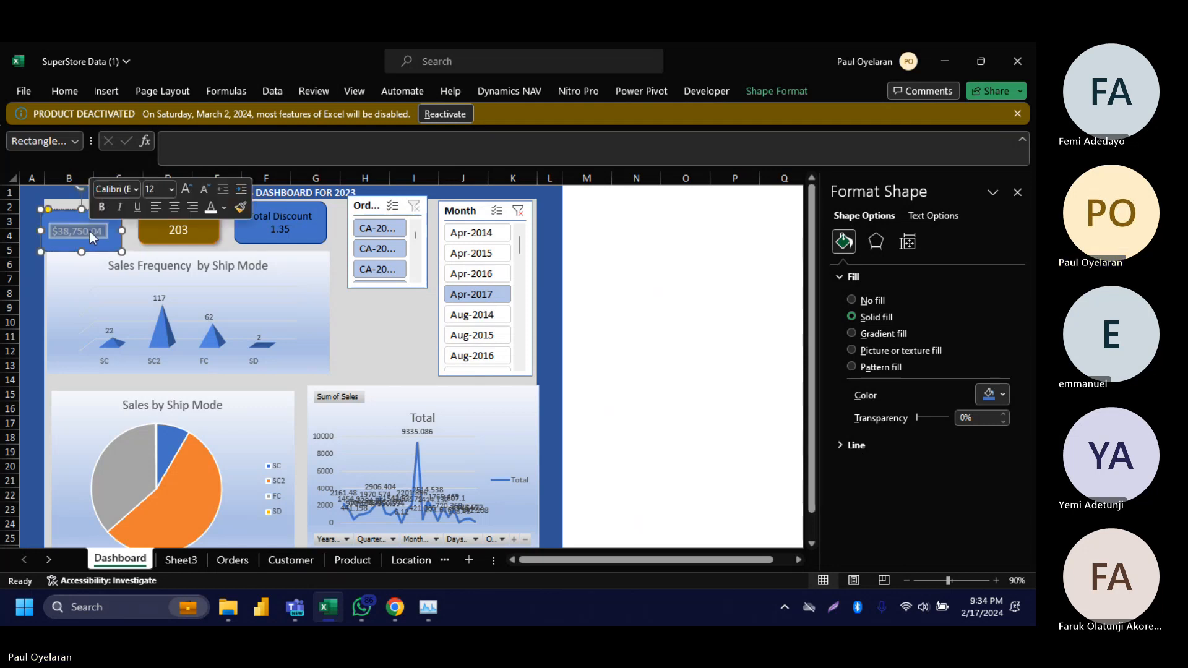
pyautogui.press('BackSpace')
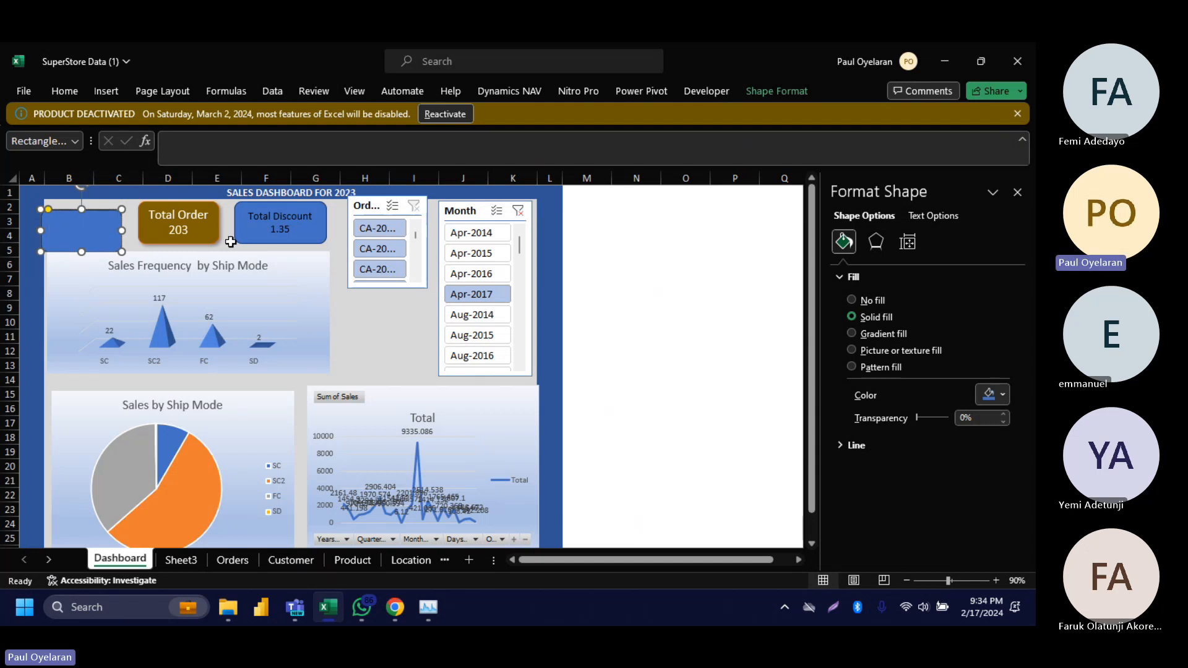
pyautogui.press('Escape')
pyautogui.click(107, 227)
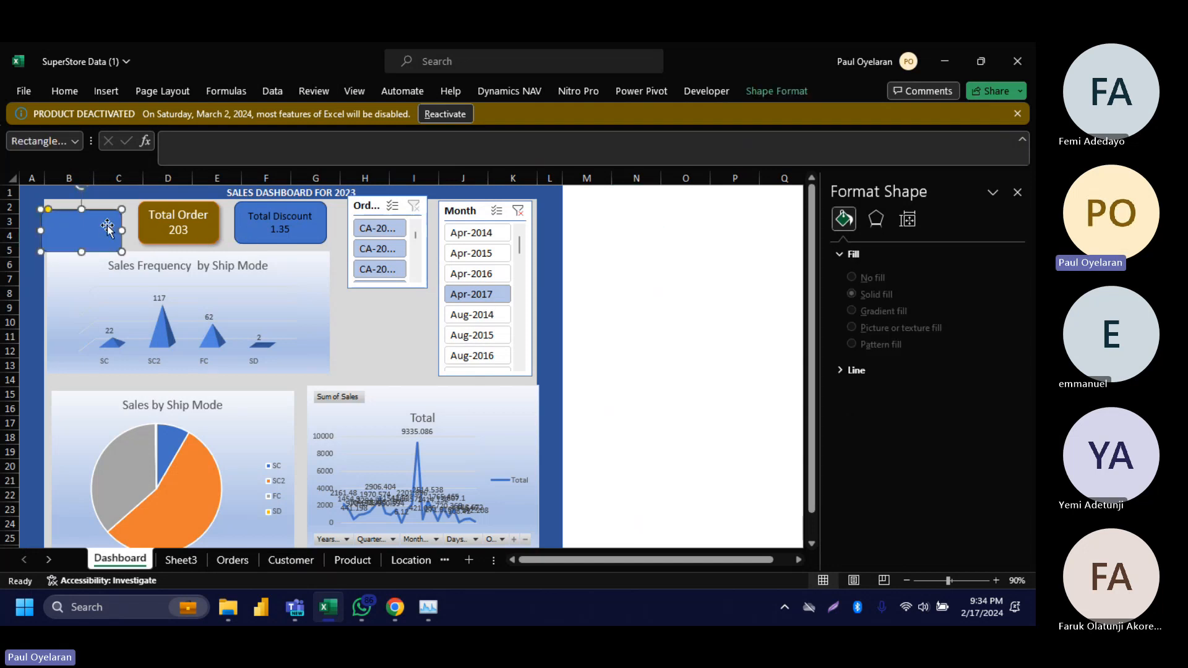
pyautogui.moveTo(104, 211); pyautogui.dragTo(114, 206)
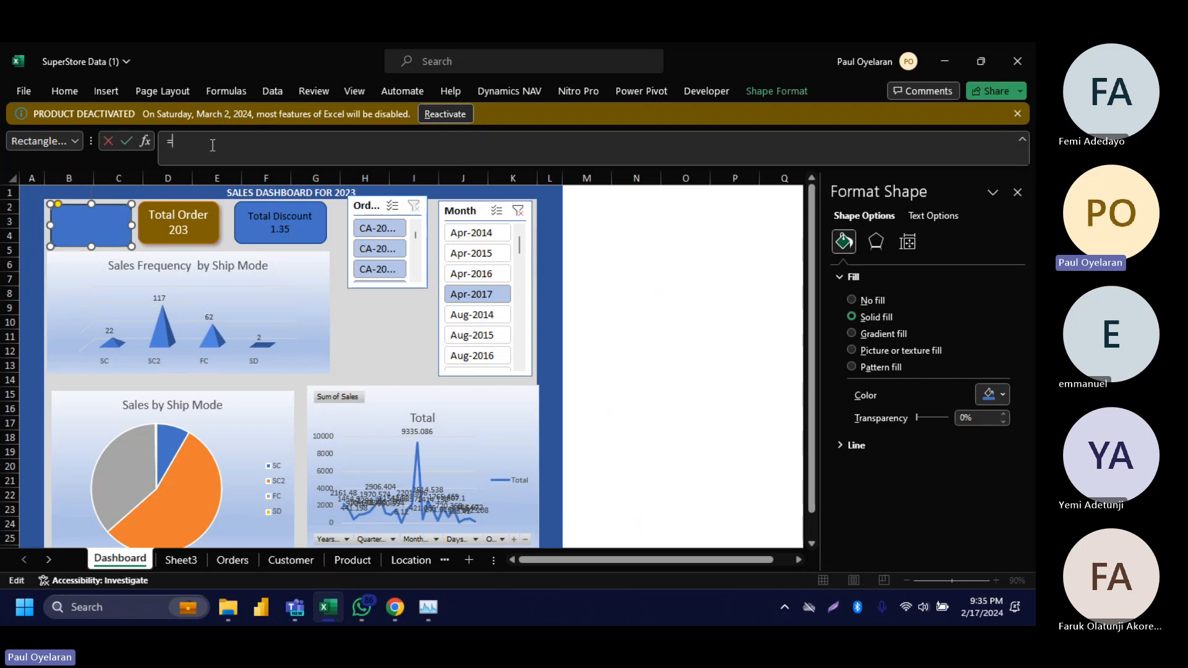
# Step: Link the empty sales card to the Sum of Sales grand total with the formula =Sheet3!E8
pyautogui.click(180, 560)
pyautogui.hscroll(-3, 199, 232)
pyautogui.scroll(2, 199, 232)
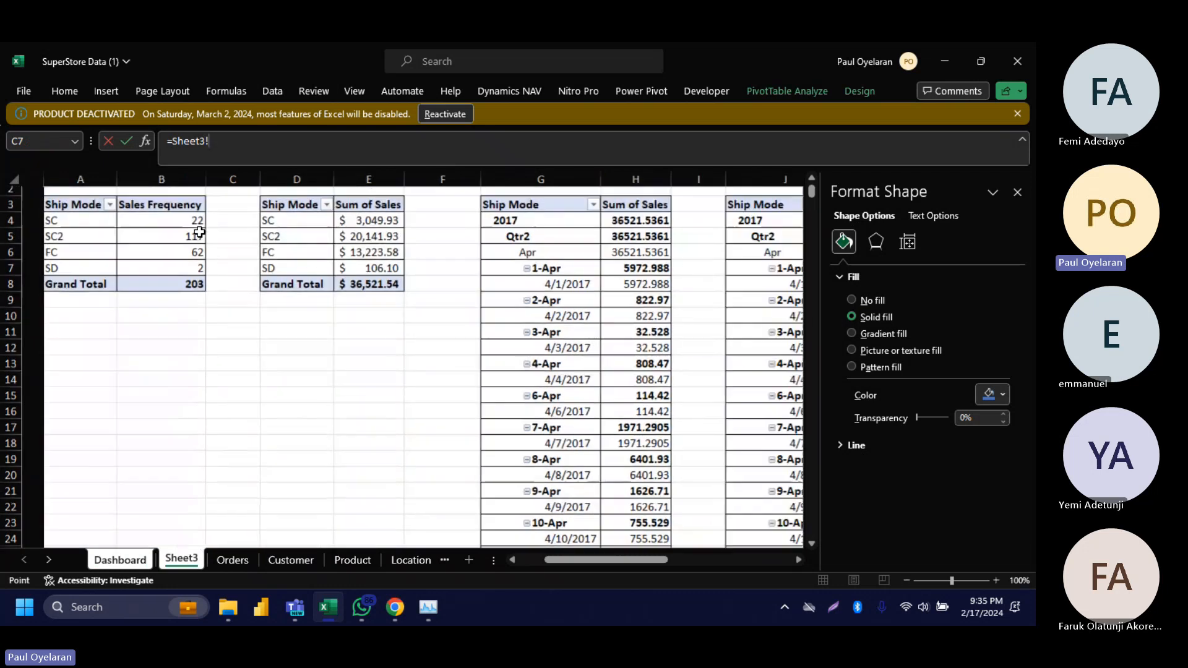
pyautogui.click(342, 282)
pyautogui.press('Return')
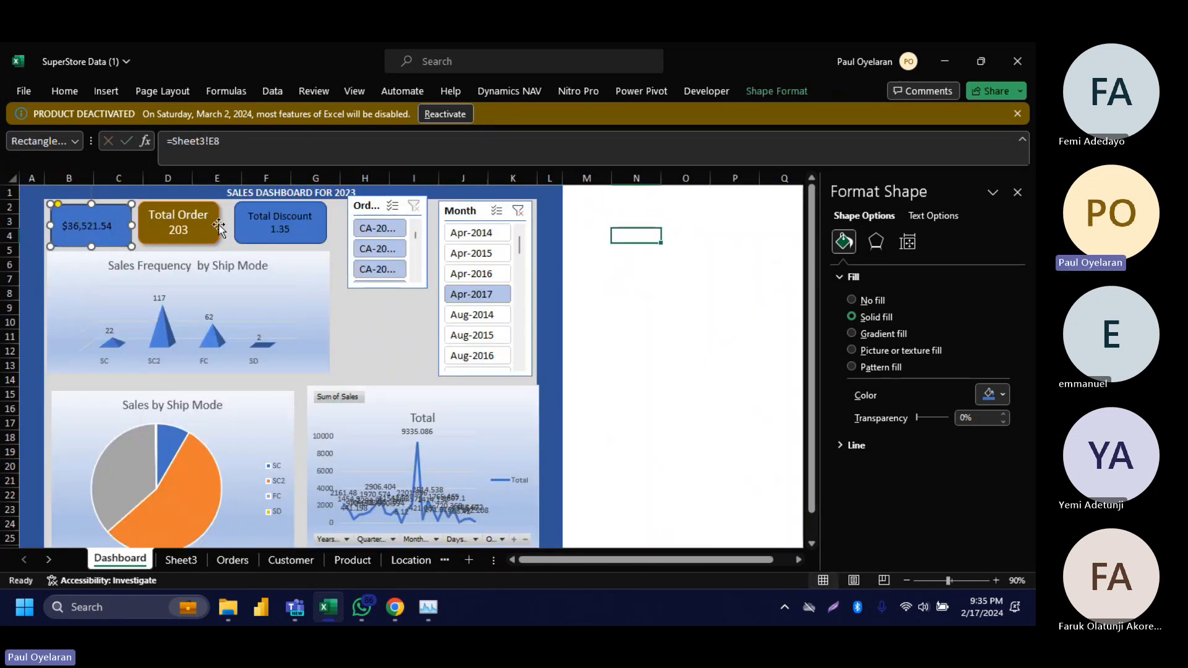
# Step: Test the relinked sales card by filtering the Month slicer to Apr-2016 and finally to Aug-2015
pyautogui.click(483, 281)
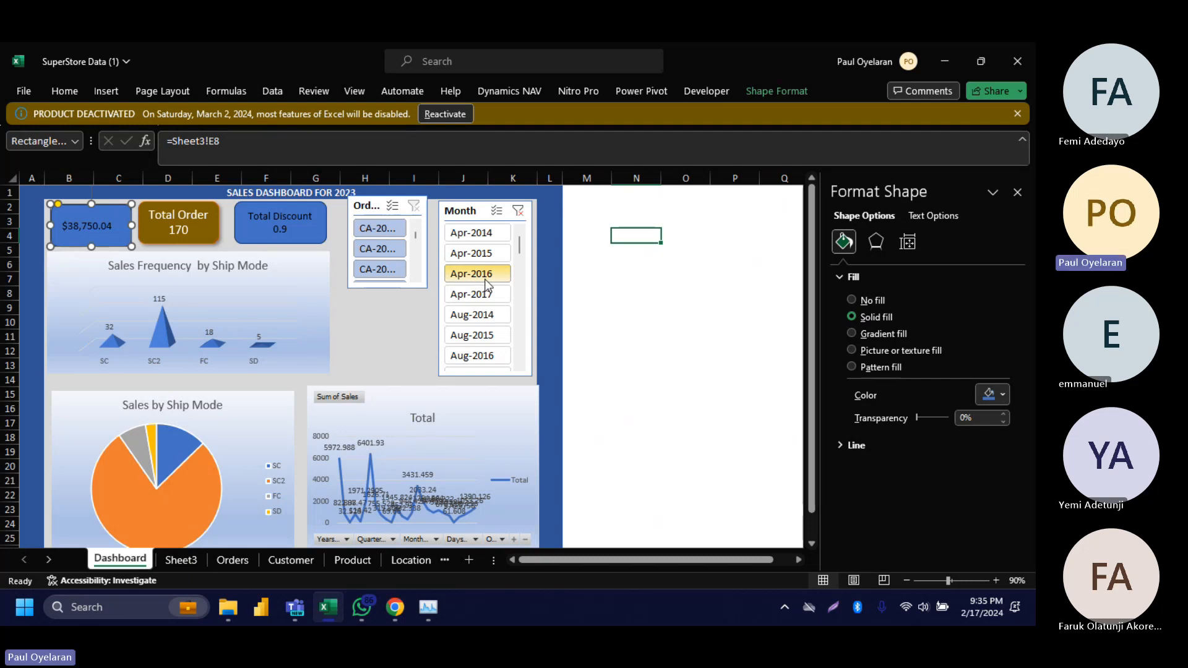
pyautogui.click(486, 233)
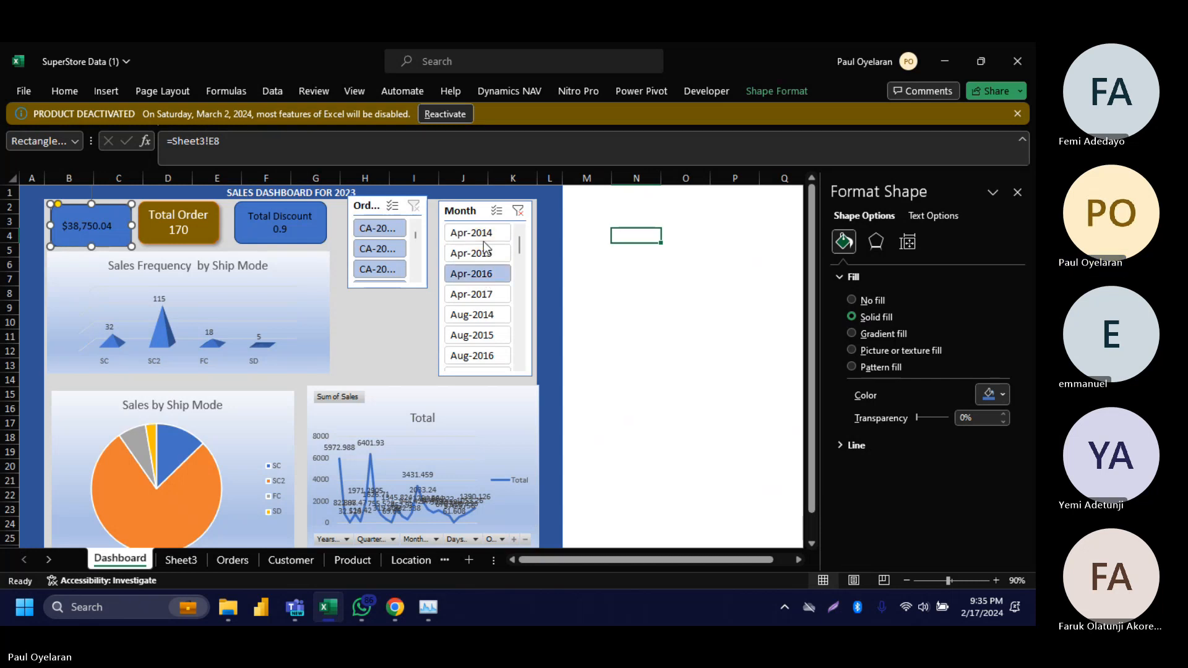
pyautogui.click(469, 335)
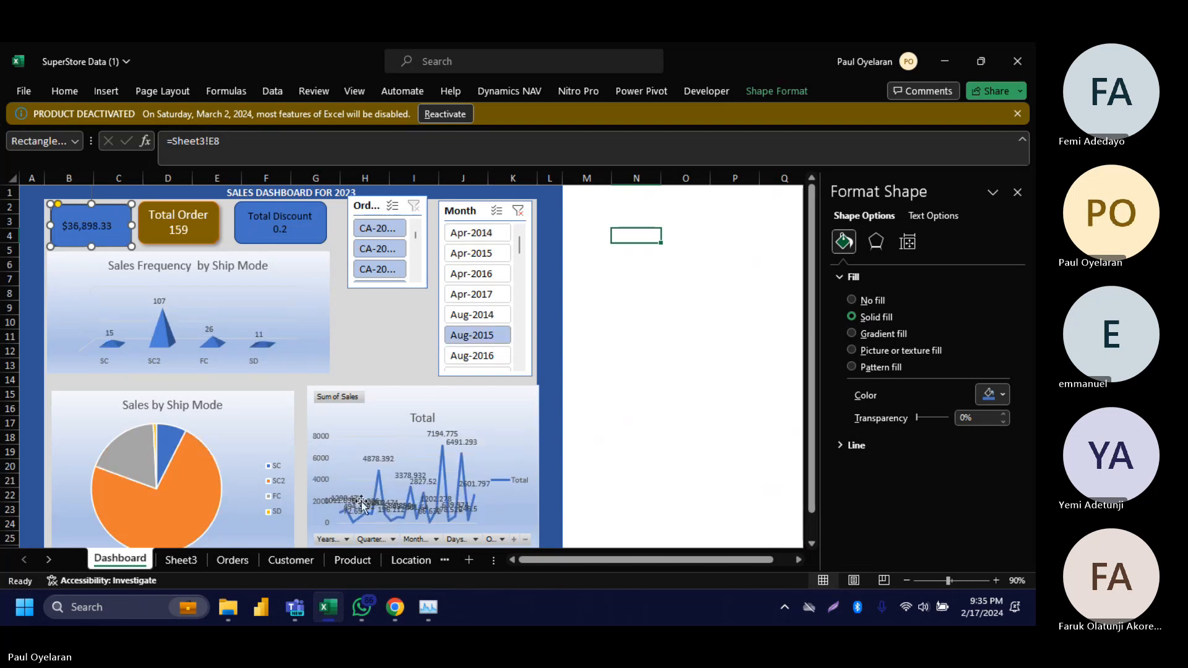
# Step: Deselect the sales card and view the filtered pivot tables on Sheet3
pyautogui.moveTo(295, 609)
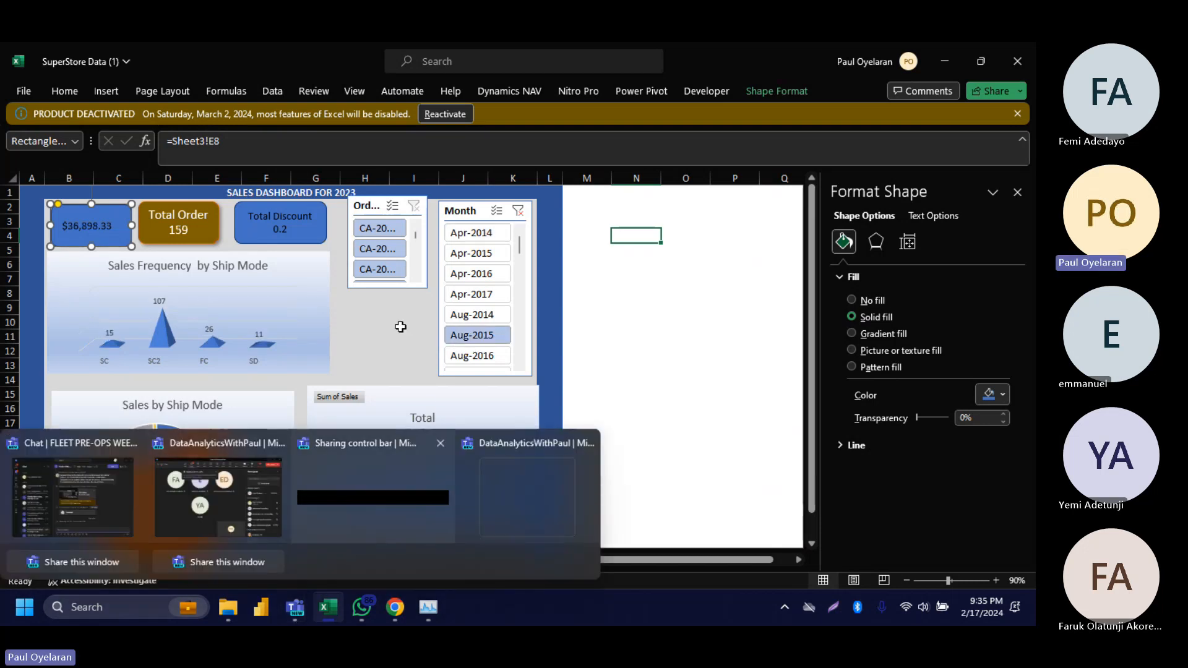
pyautogui.click(668, 239)
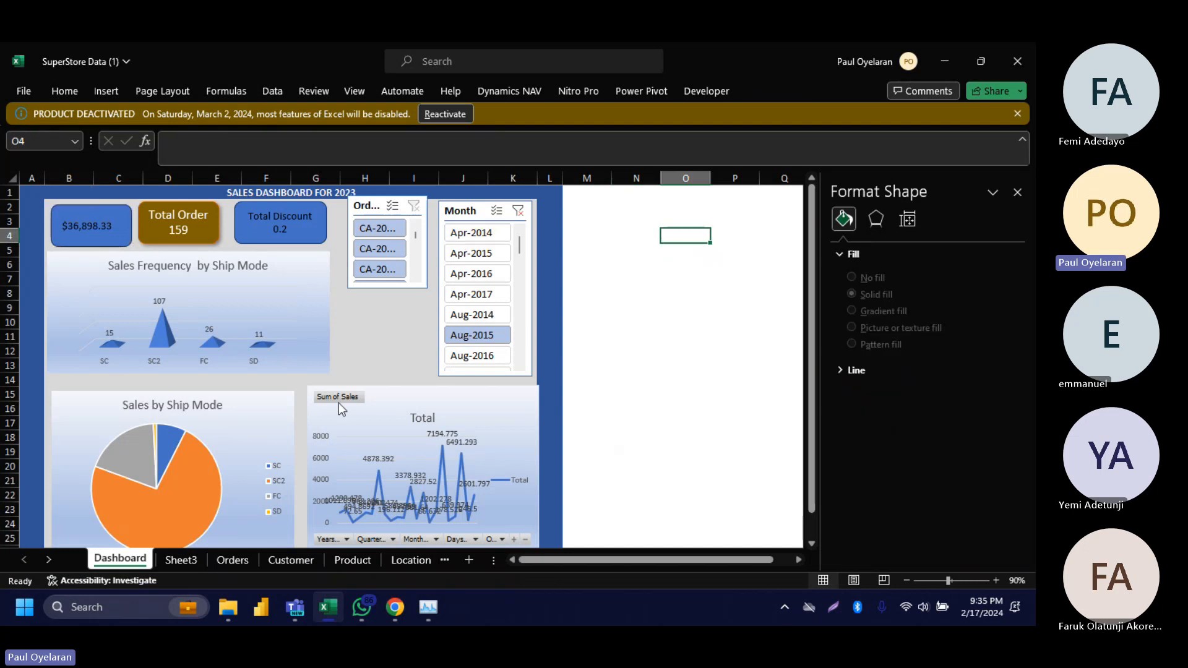
pyautogui.click(178, 568)
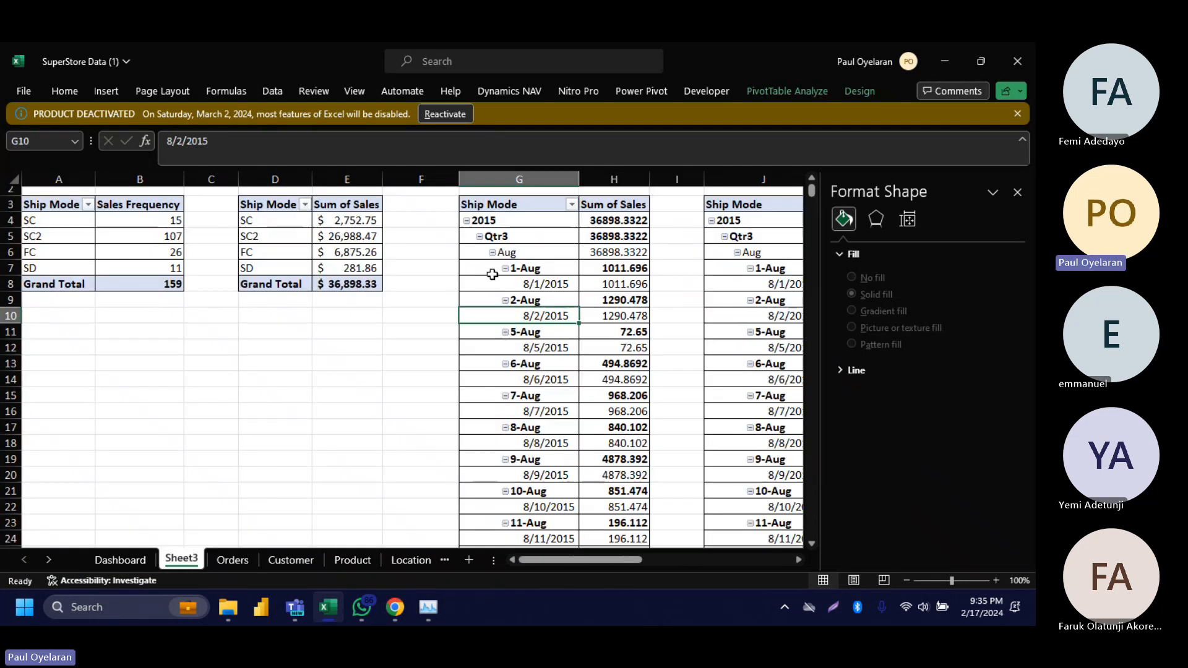
pyautogui.scroll(1, 428, 268)
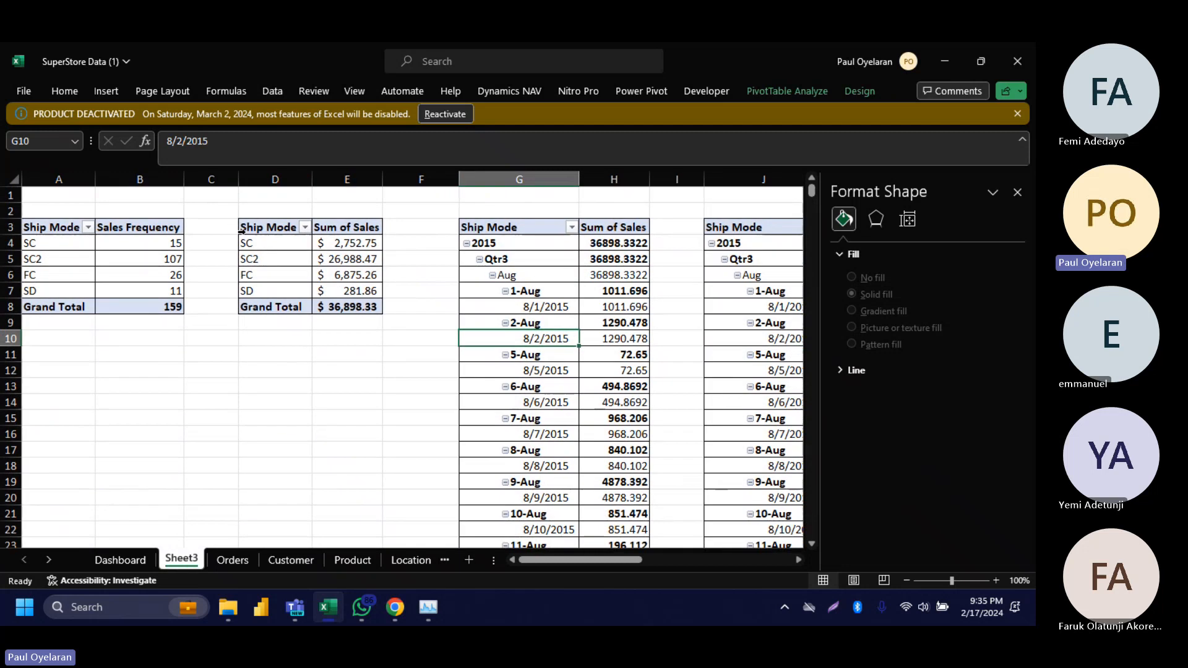
# Step: Switch to the Microsoft Teams meeting window and request to stop its recording and transcription
pyautogui.moveTo(294, 608)
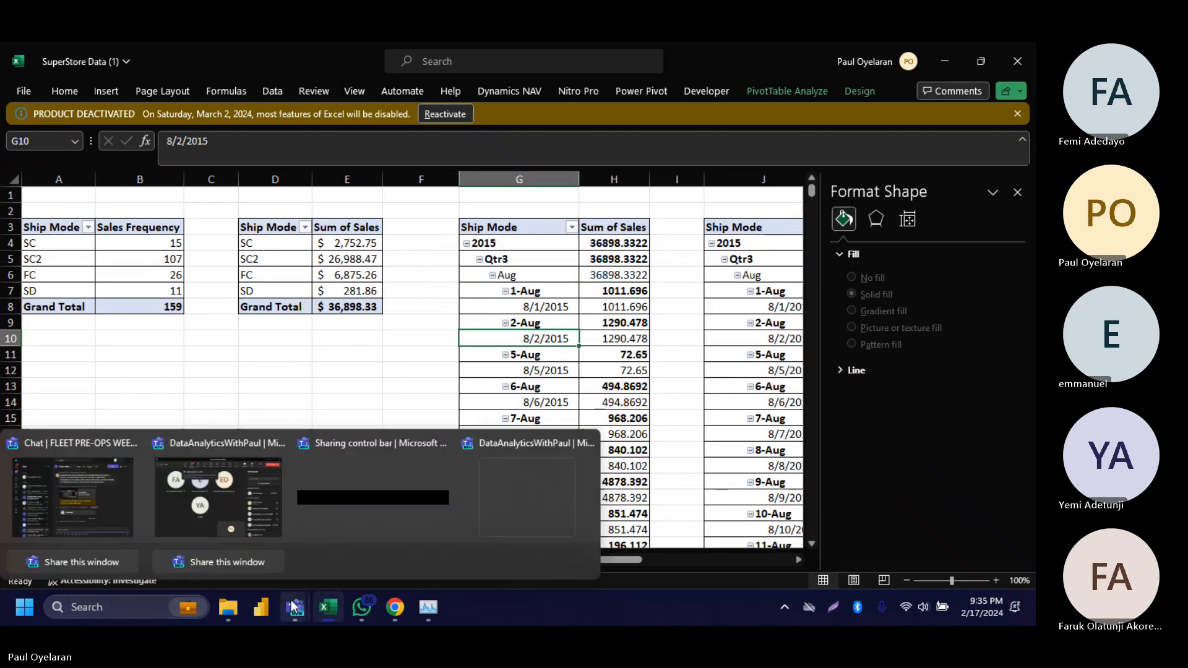
pyautogui.moveTo(247, 515)
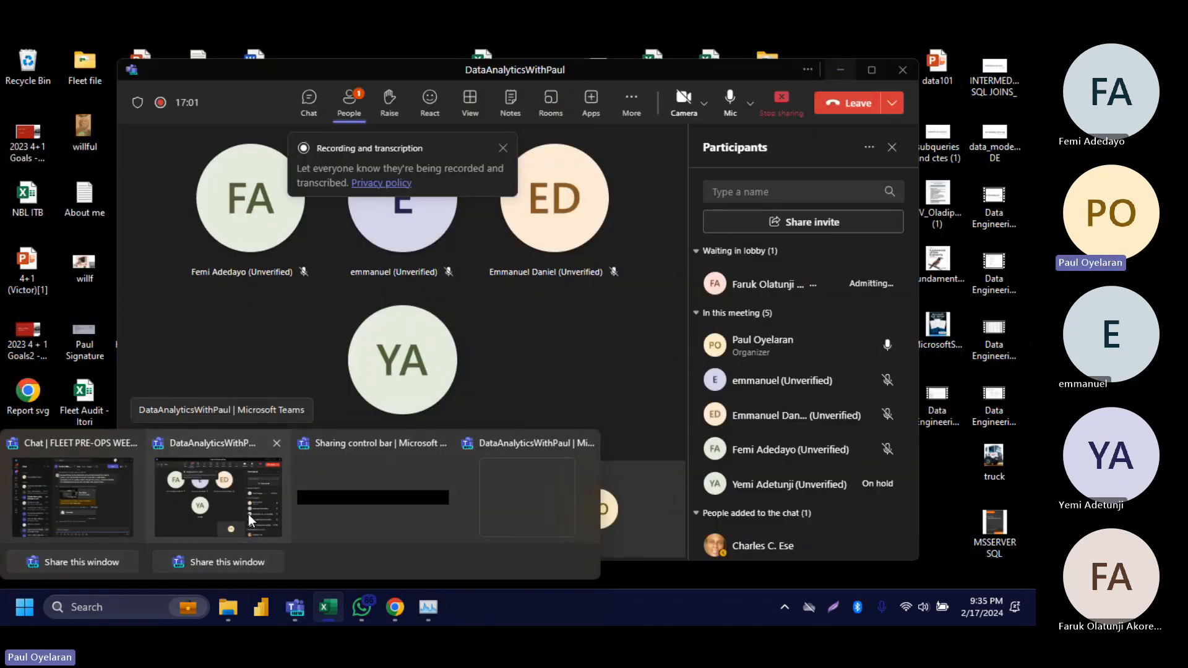
pyautogui.click(249, 515)
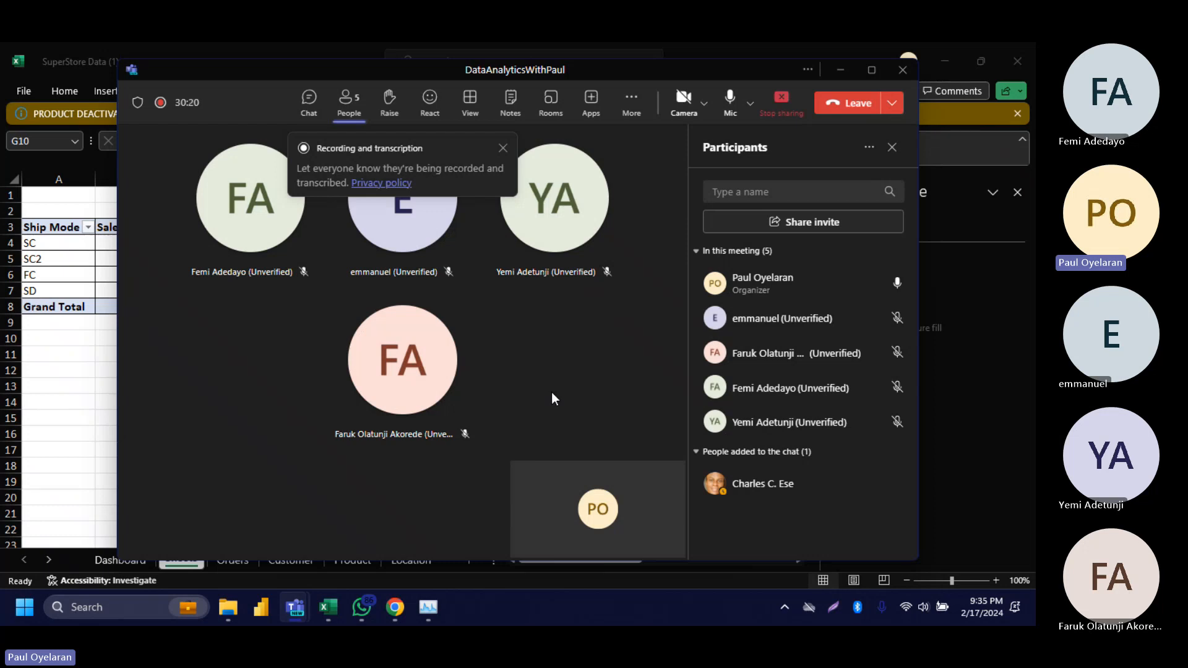
pyautogui.click(632, 99)
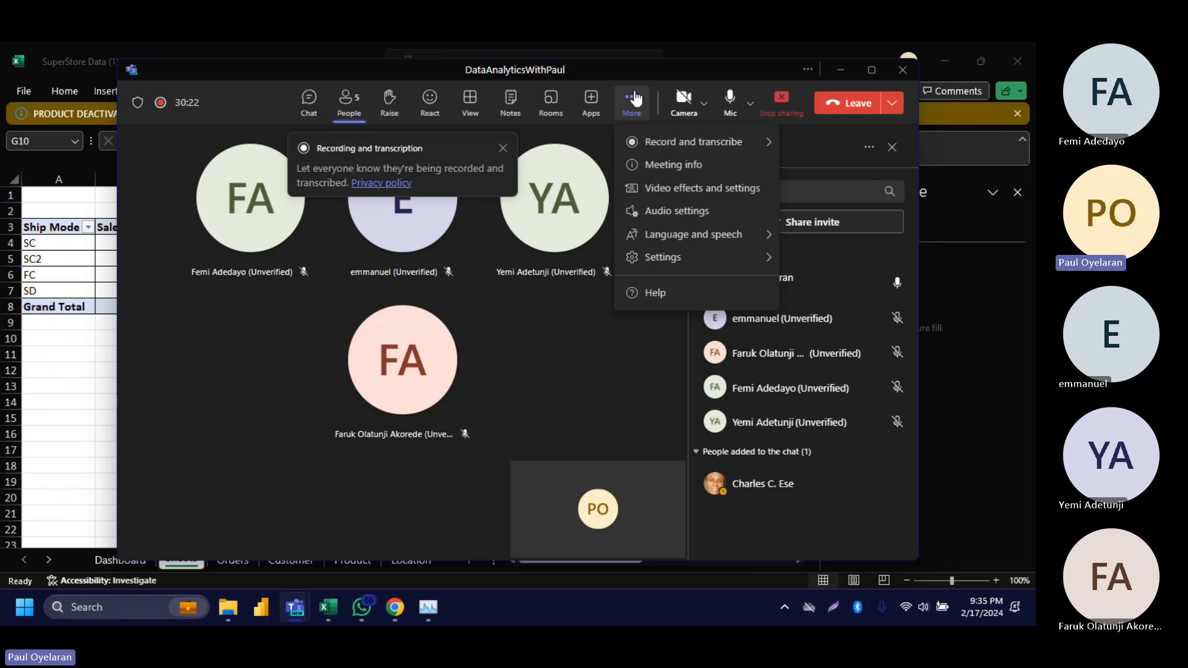
pyautogui.moveTo(693, 142)
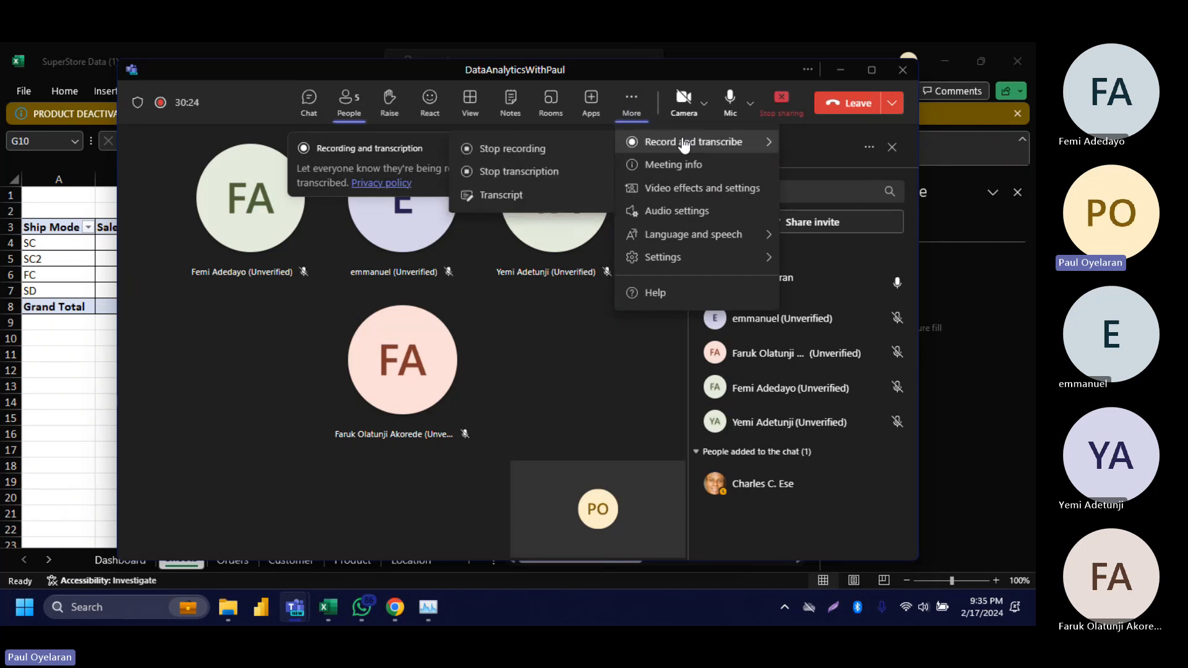
pyautogui.click(541, 156)
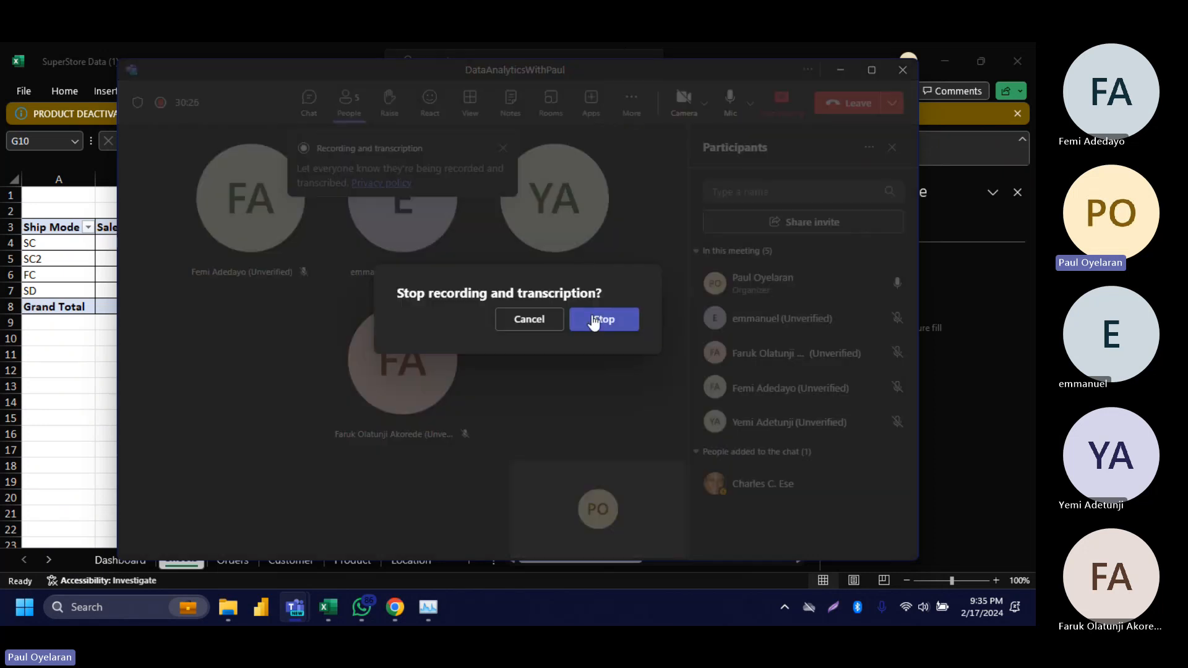